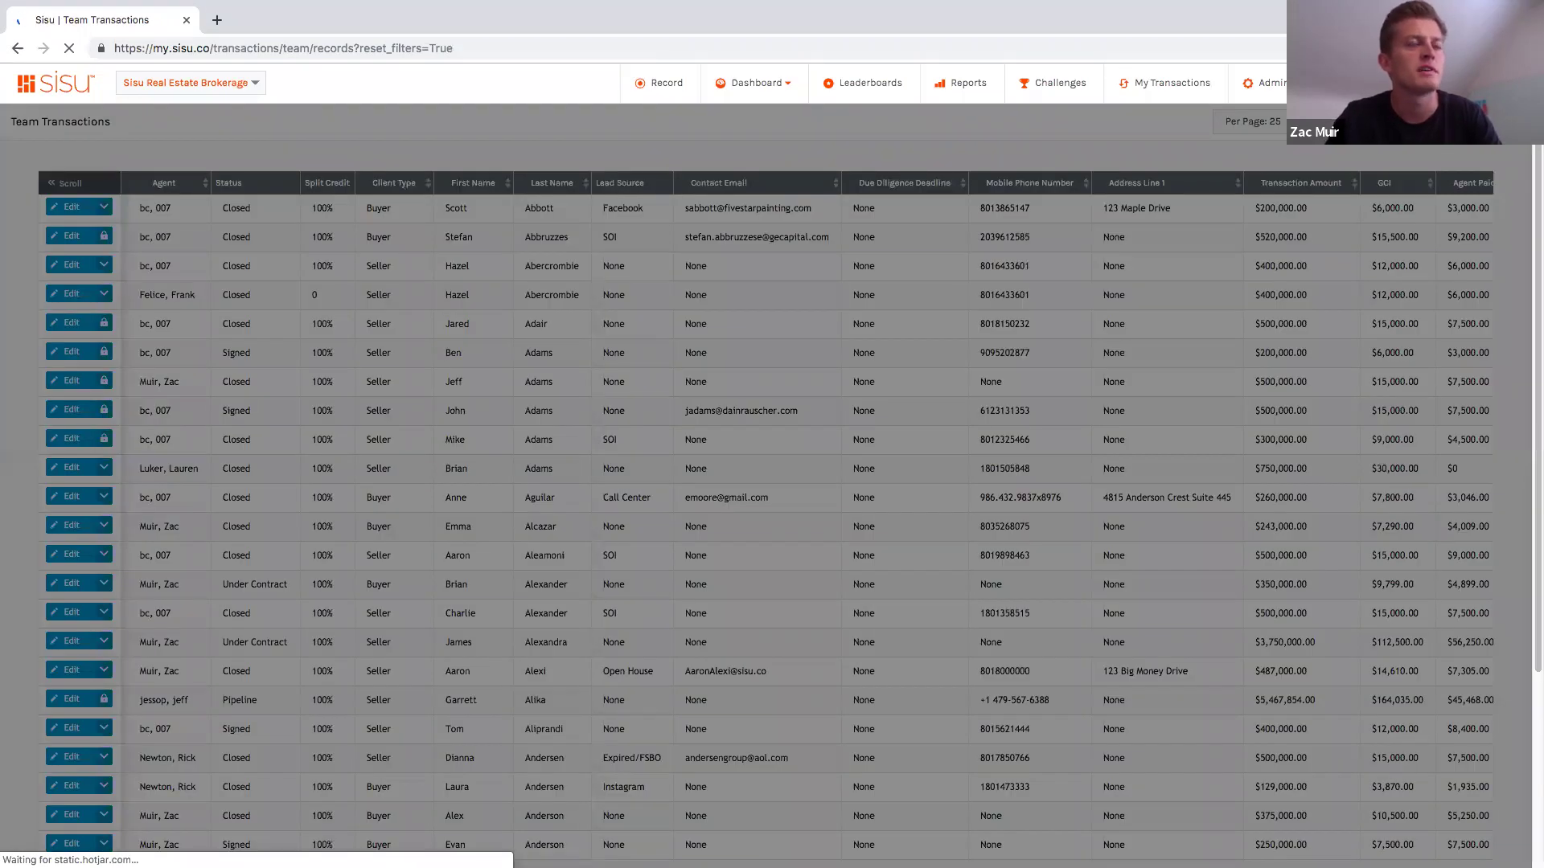
Step: Filter the team transactions by the client's name, picking the matching client from the suggestions
left_click(1341, 469)
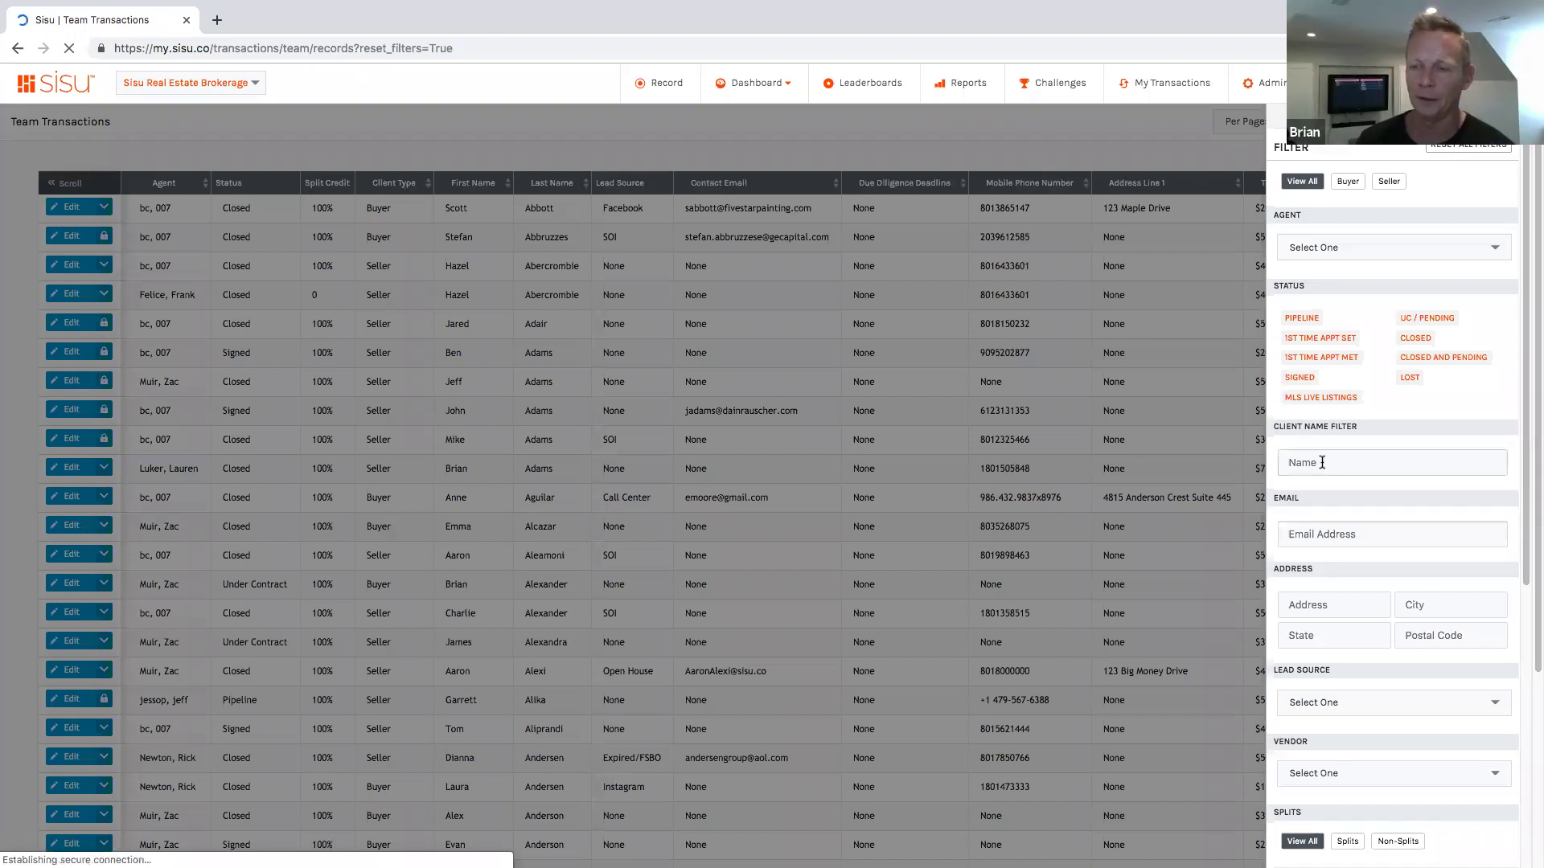
type("tricia")
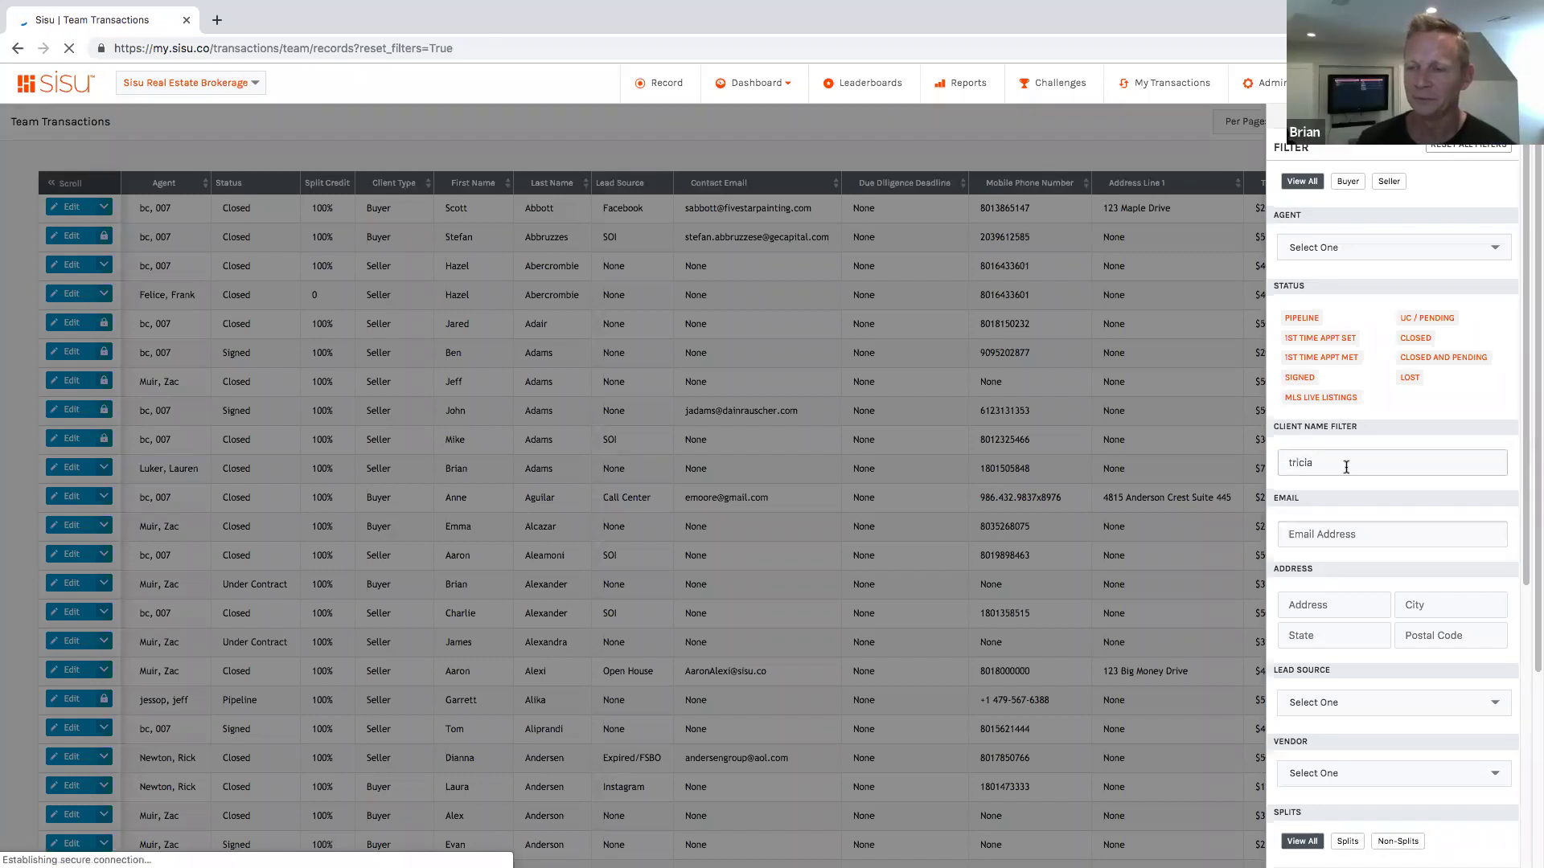
left_click(1339, 508)
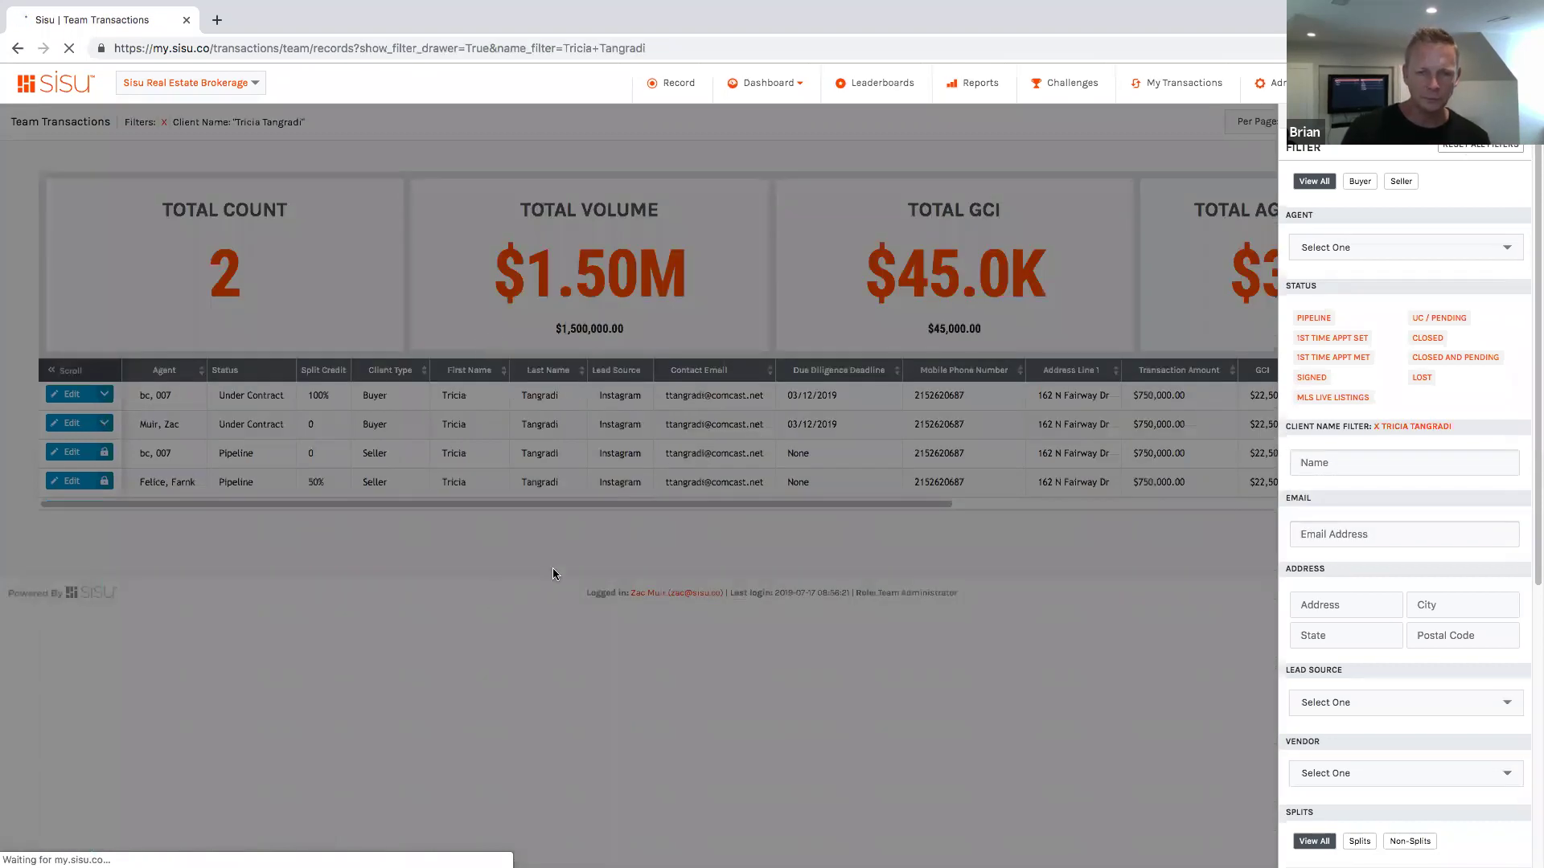
left_click(698, 487)
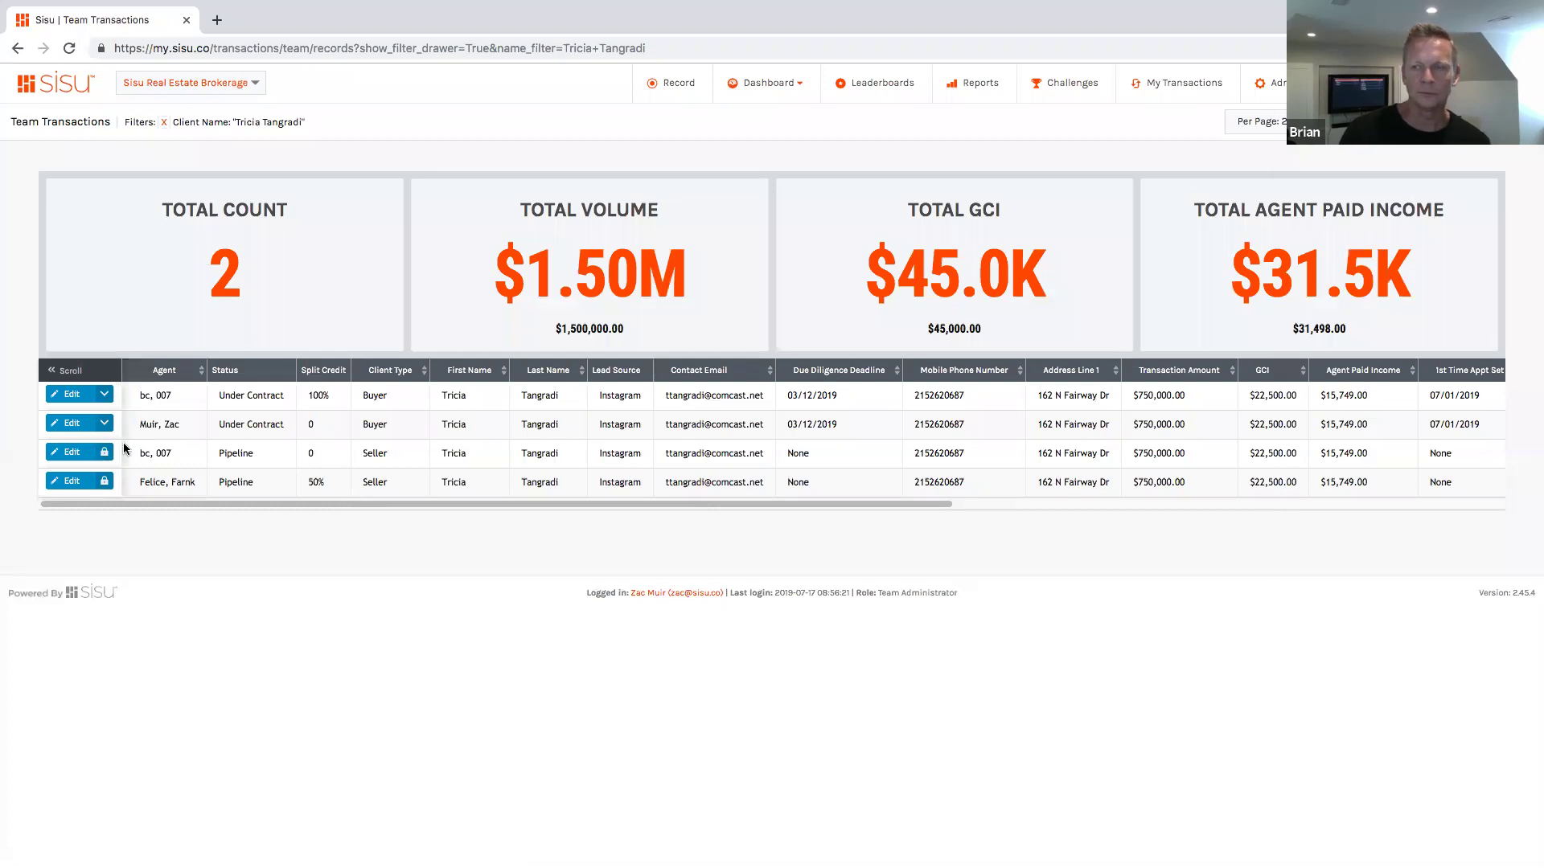
Step: Open the first filtered transaction's Edit Transaction Form in a new tab and check its 1st Time Appt Set and Met dates
left_click(62, 395)
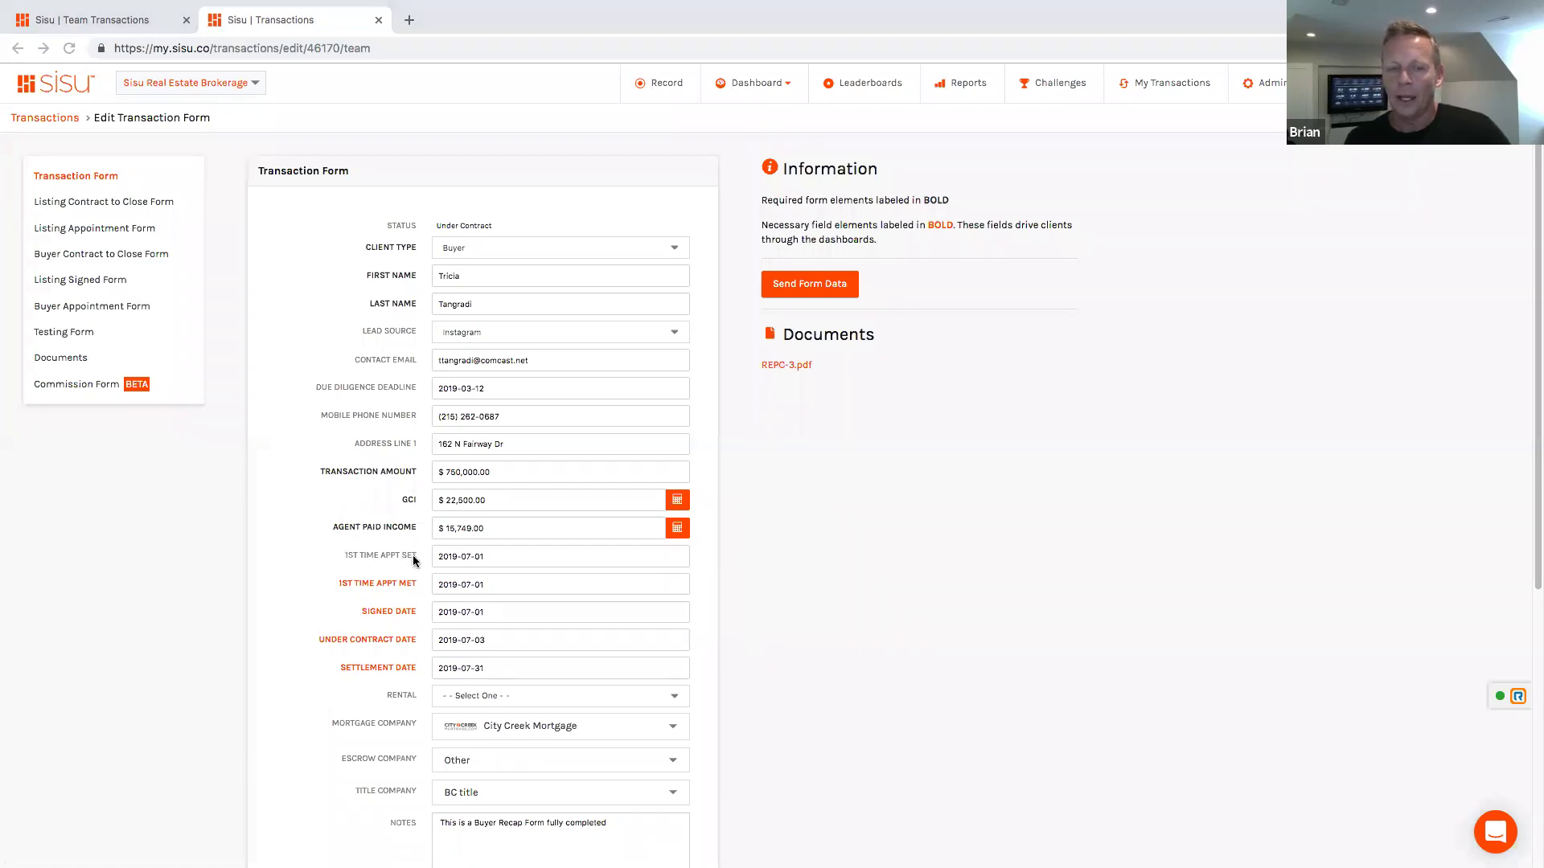
left_click_drag(344, 557, 426, 560)
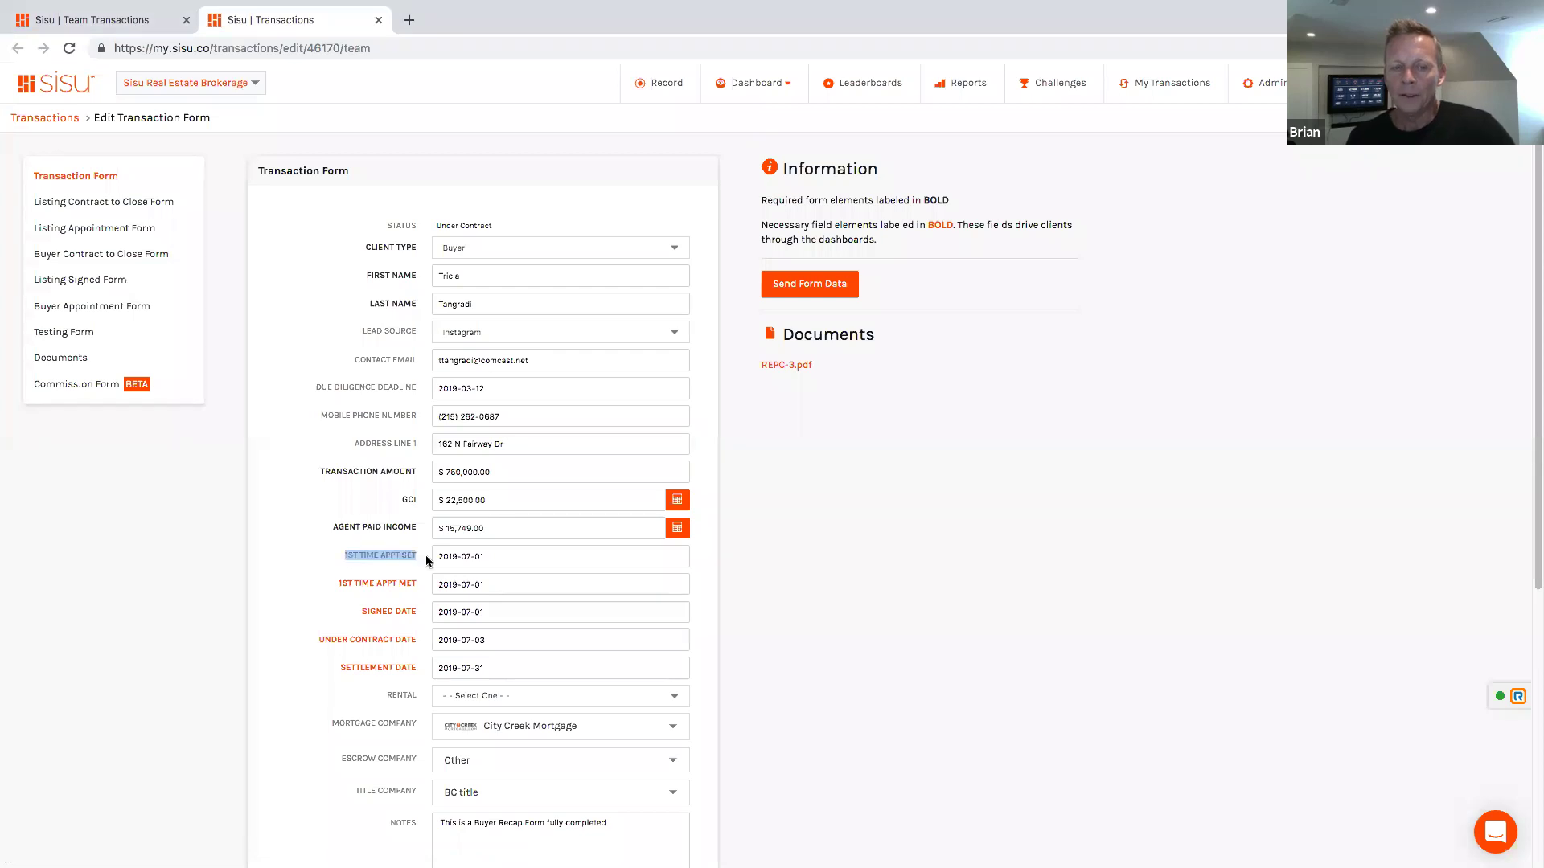
left_click(875, 505)
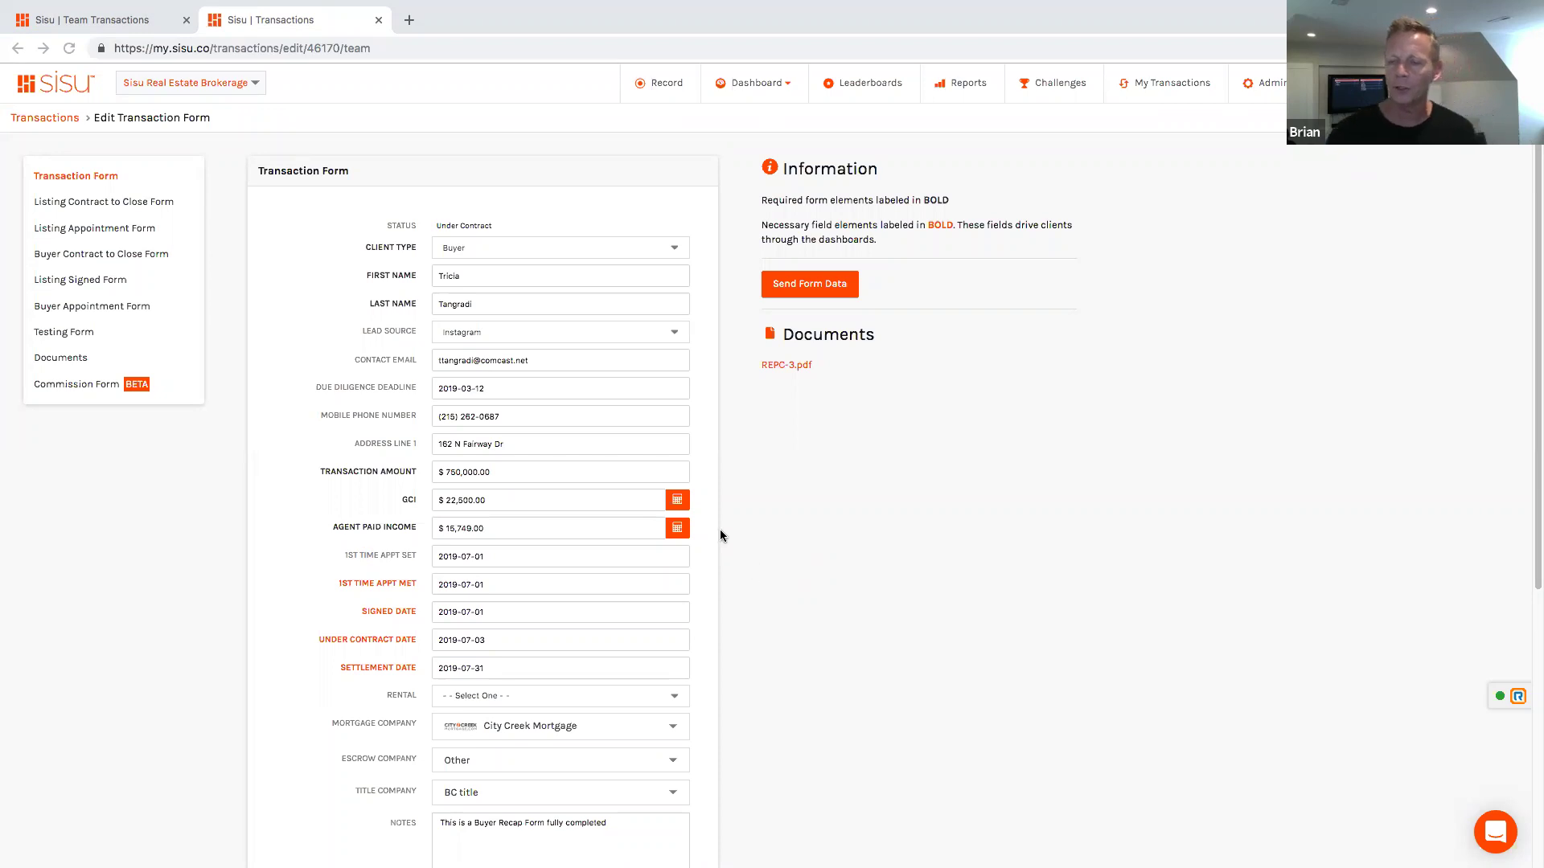
scroll(698, 525, "down", 4)
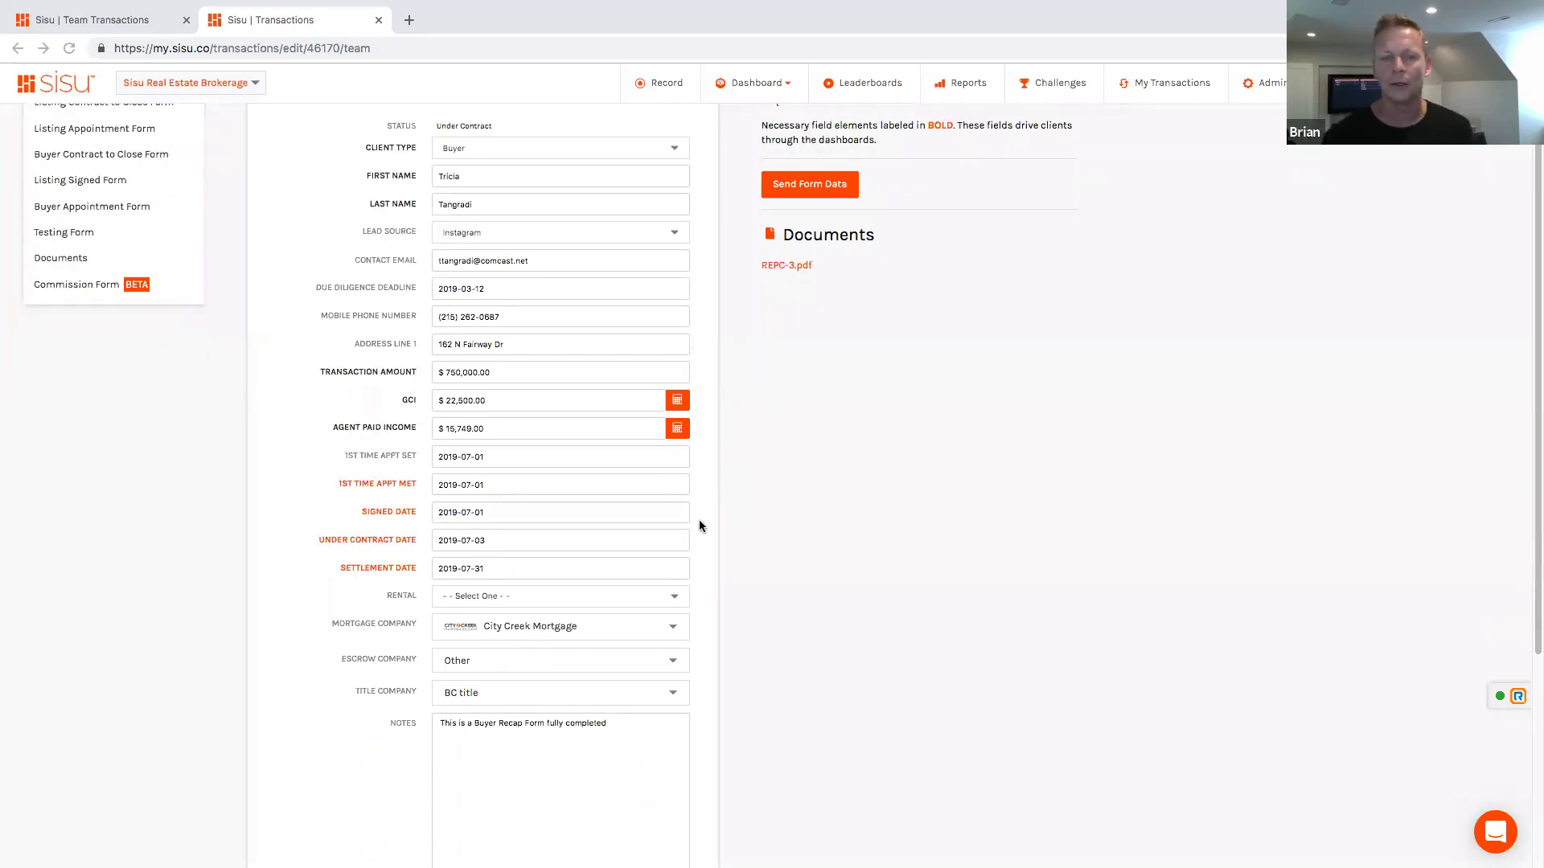
scroll(697, 526, "up", 2)
scroll(649, 436, "up", 1)
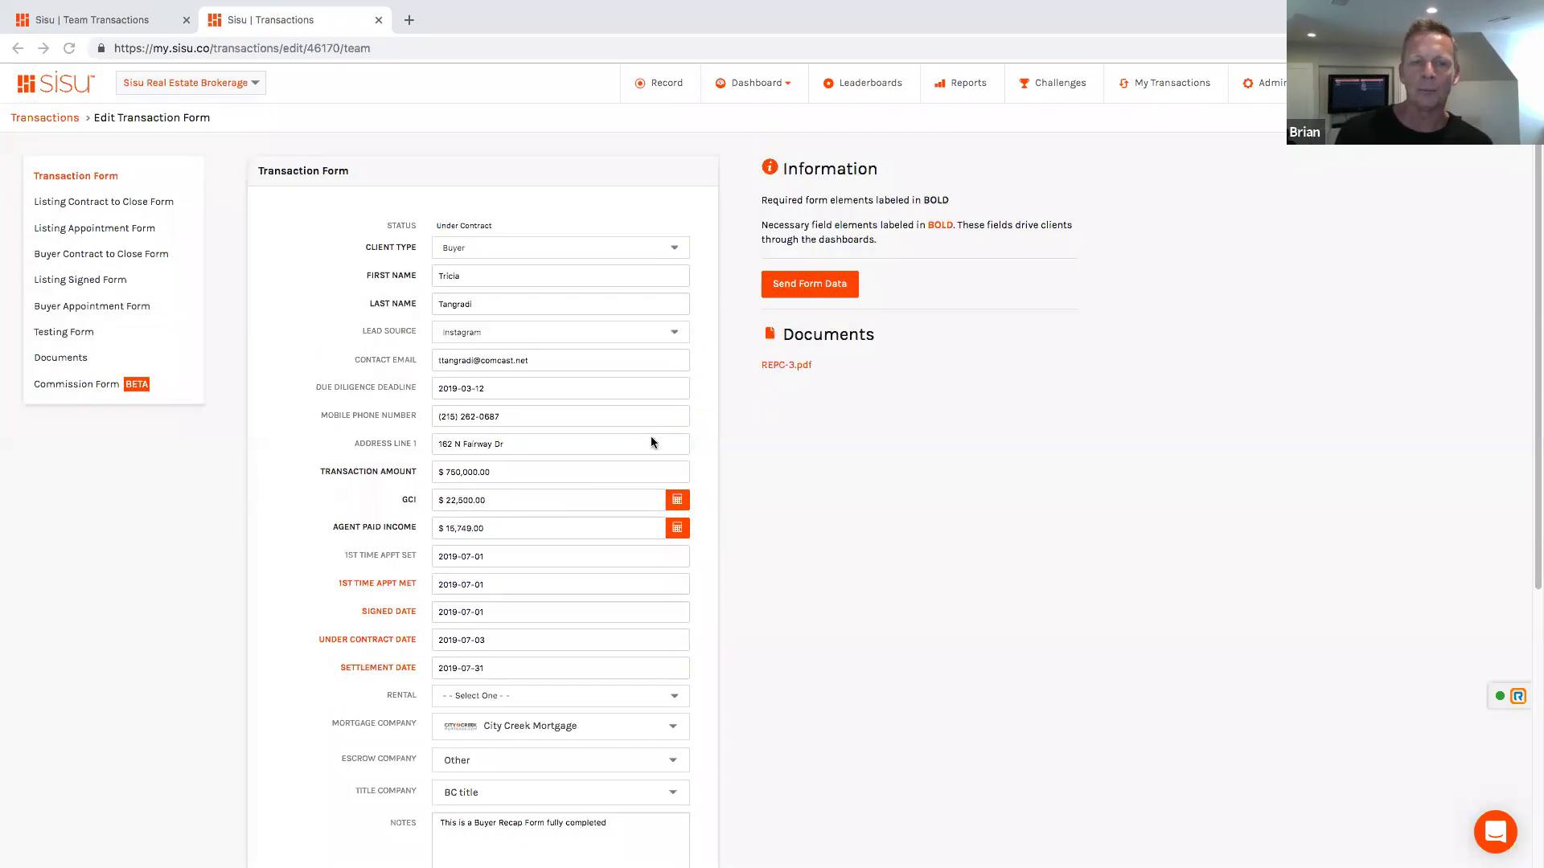
left_click(72, 179)
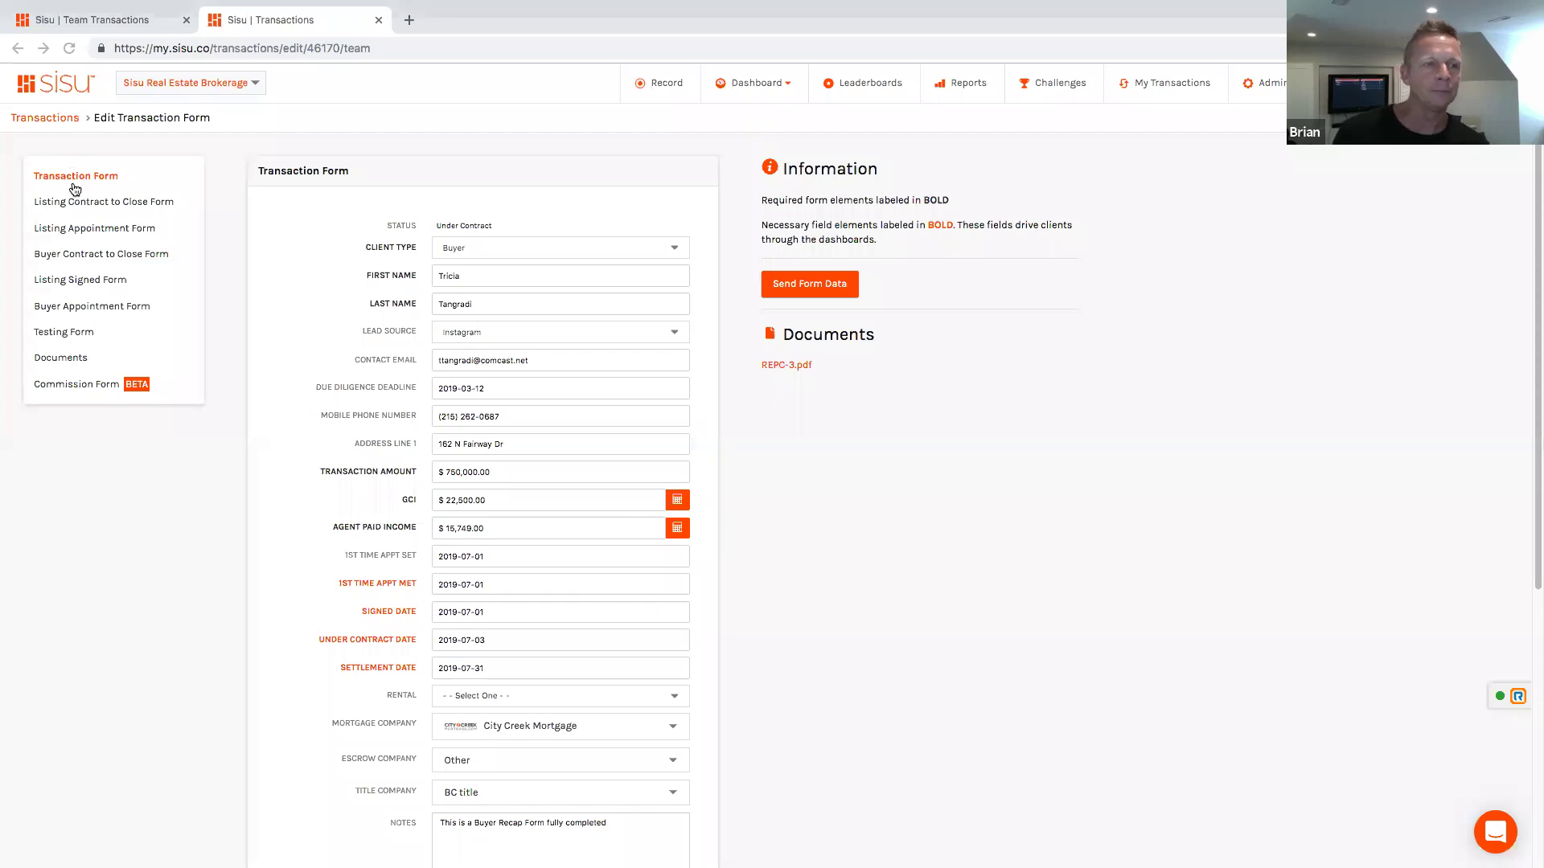
Step: Open the Buyer Contract to Close Form and review its earnest money, home warranty, fee and settlement fields
left_click(68, 254)
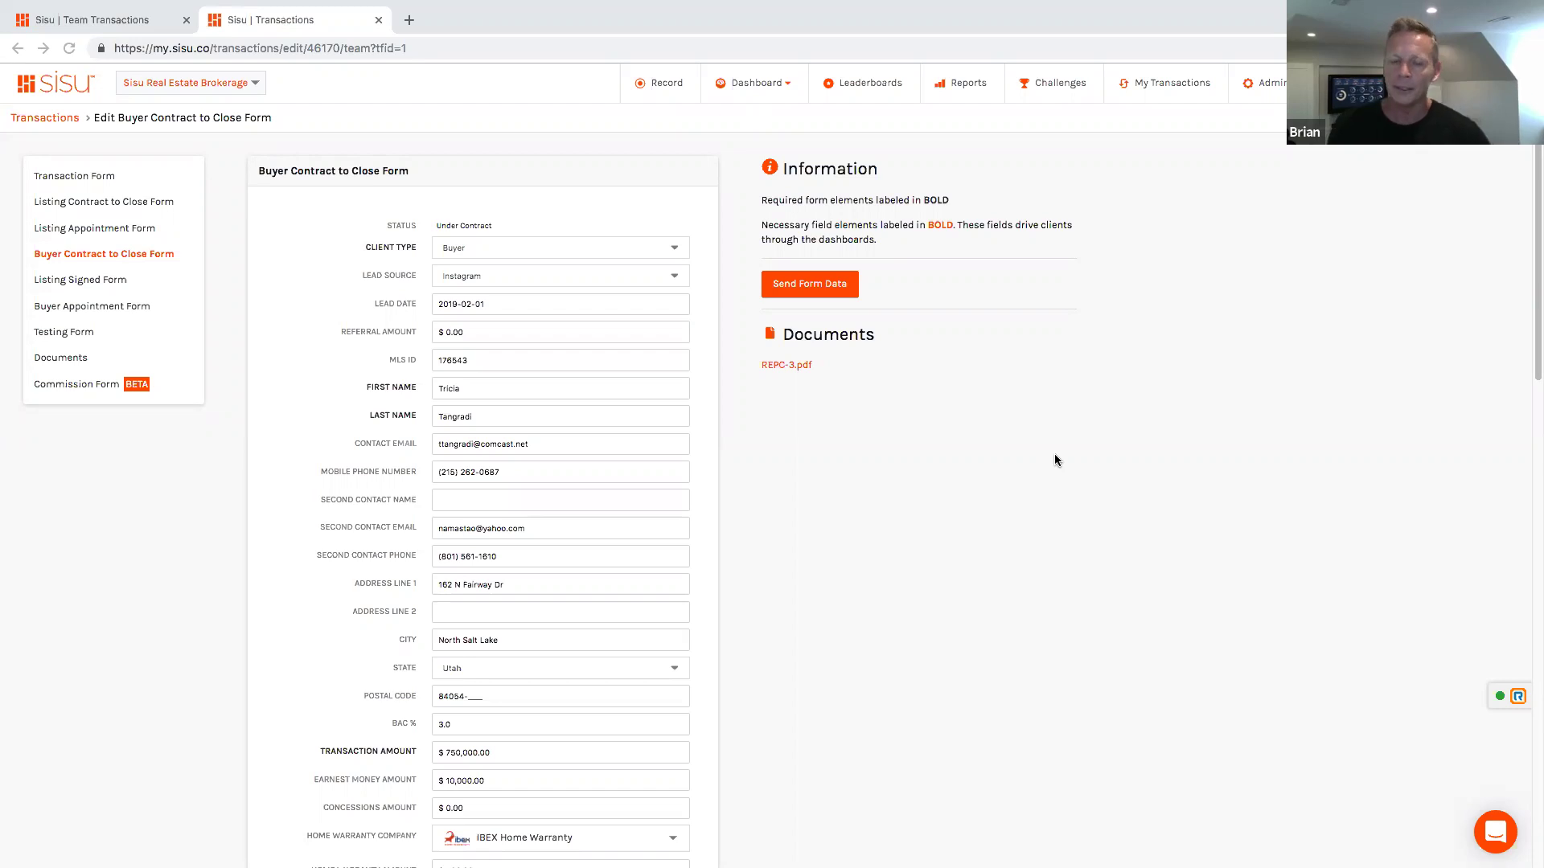
scroll(702, 496, "down", 5)
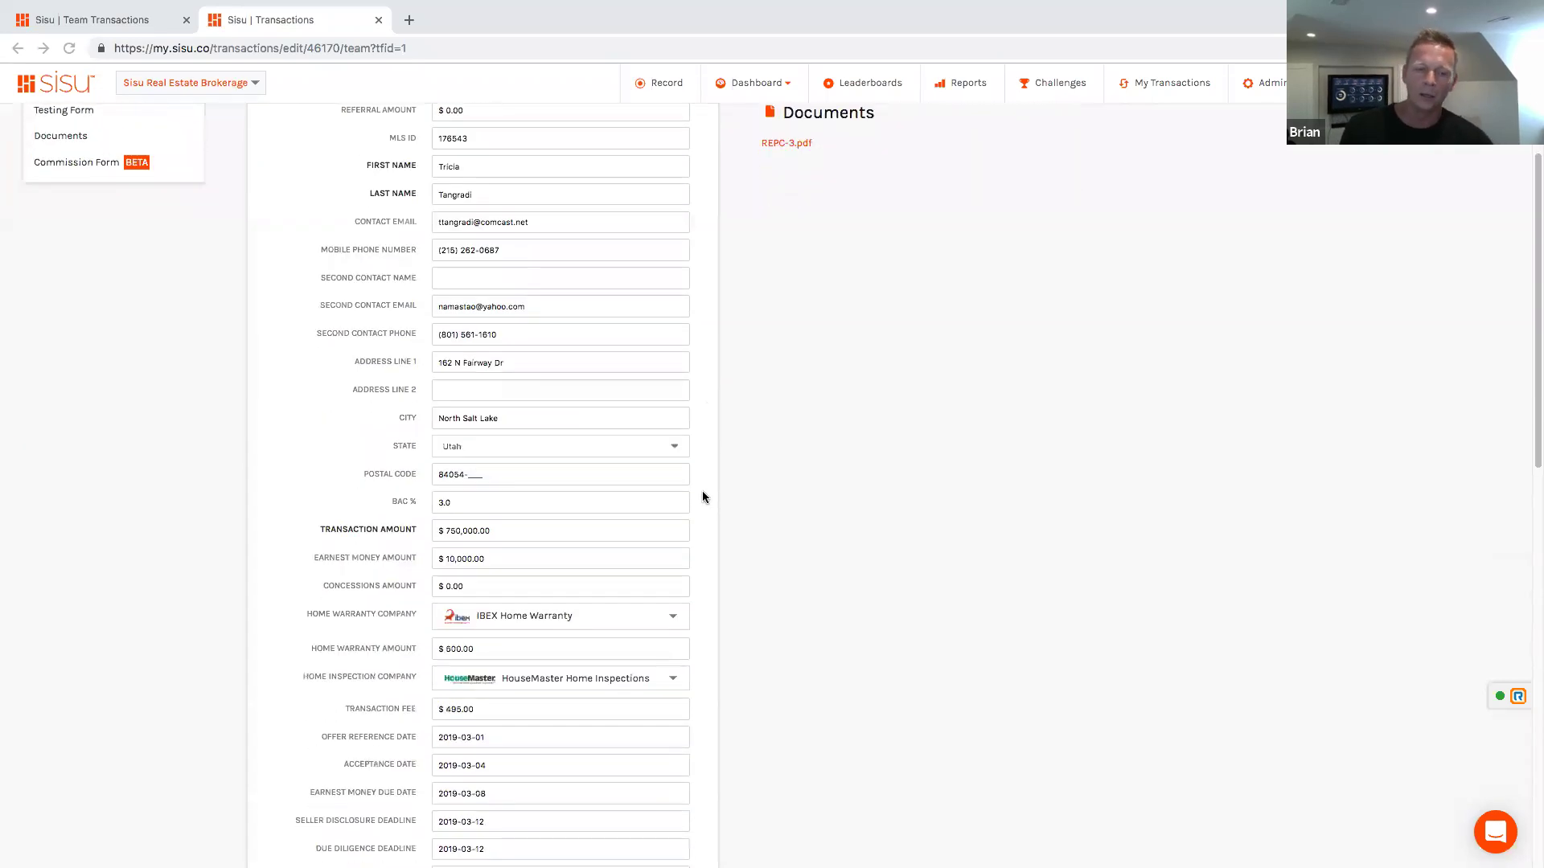
scroll(702, 497, "down", 2)
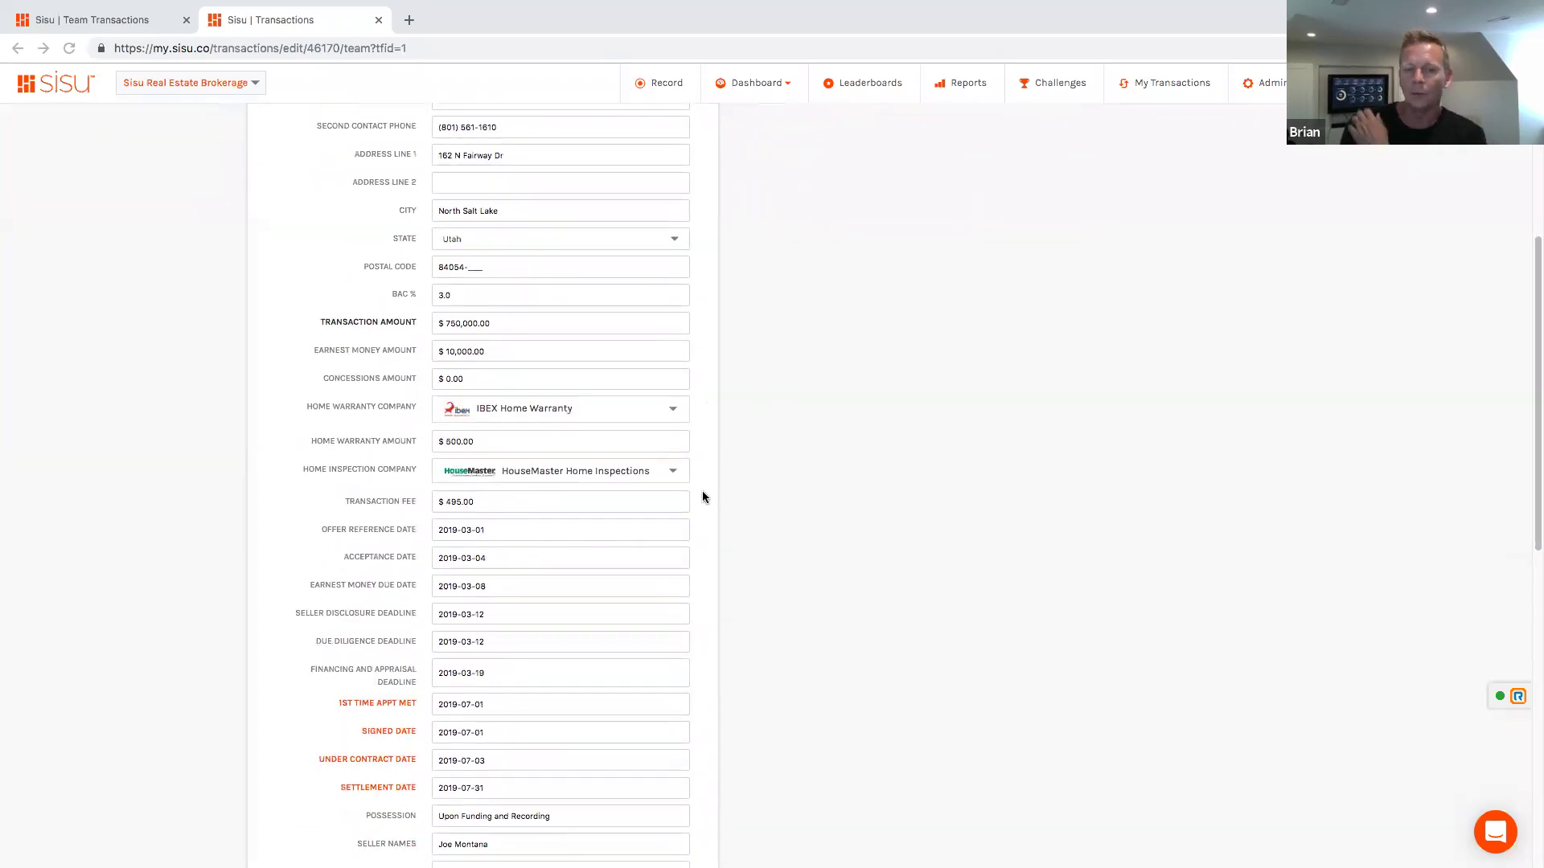
scroll(702, 497, "down", 5)
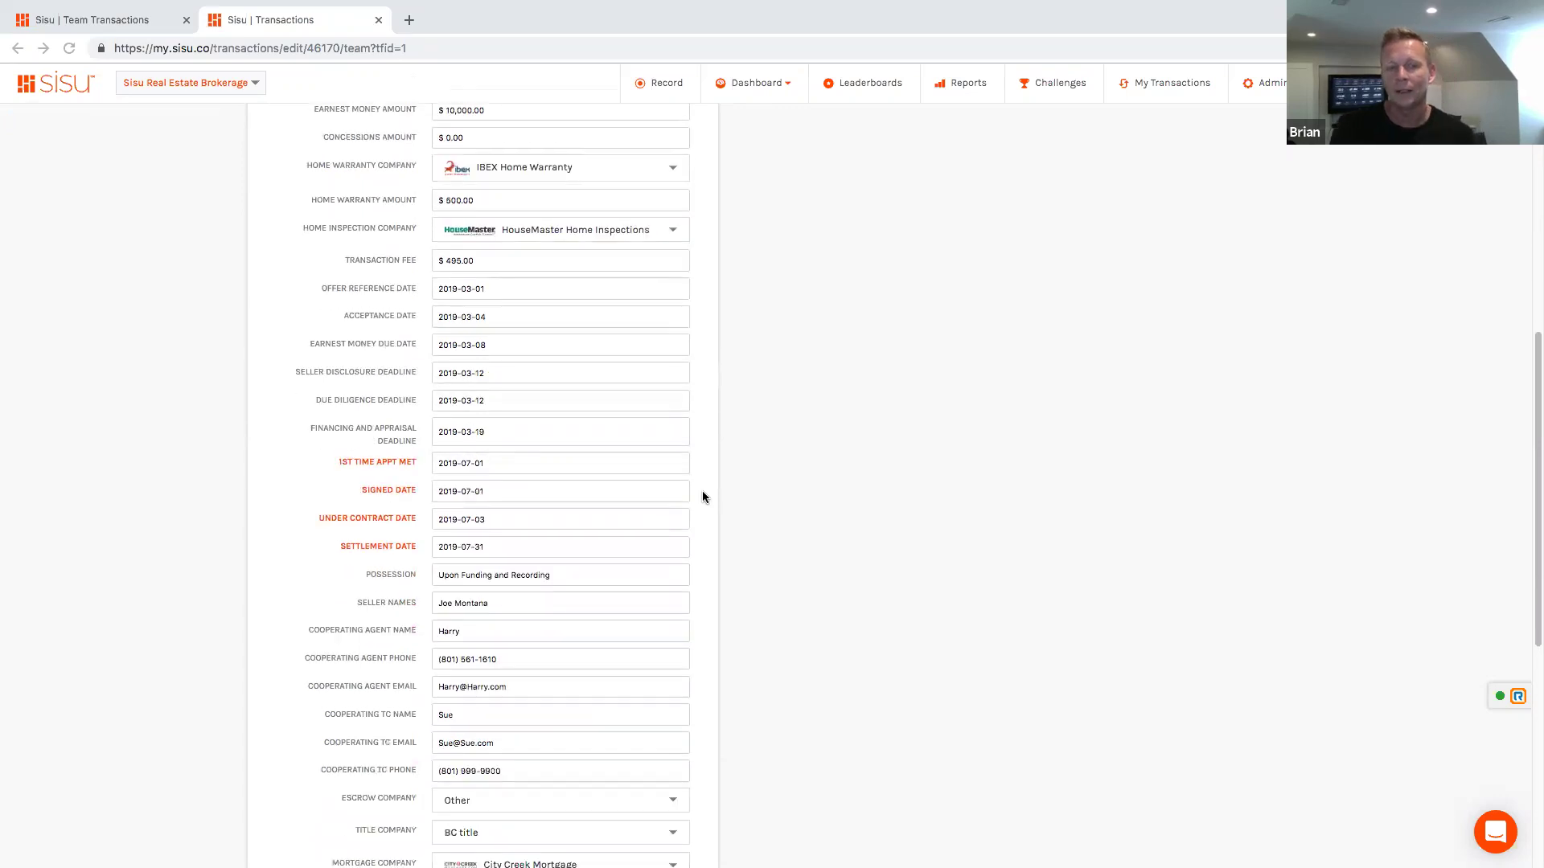
scroll(702, 497, "down", 1)
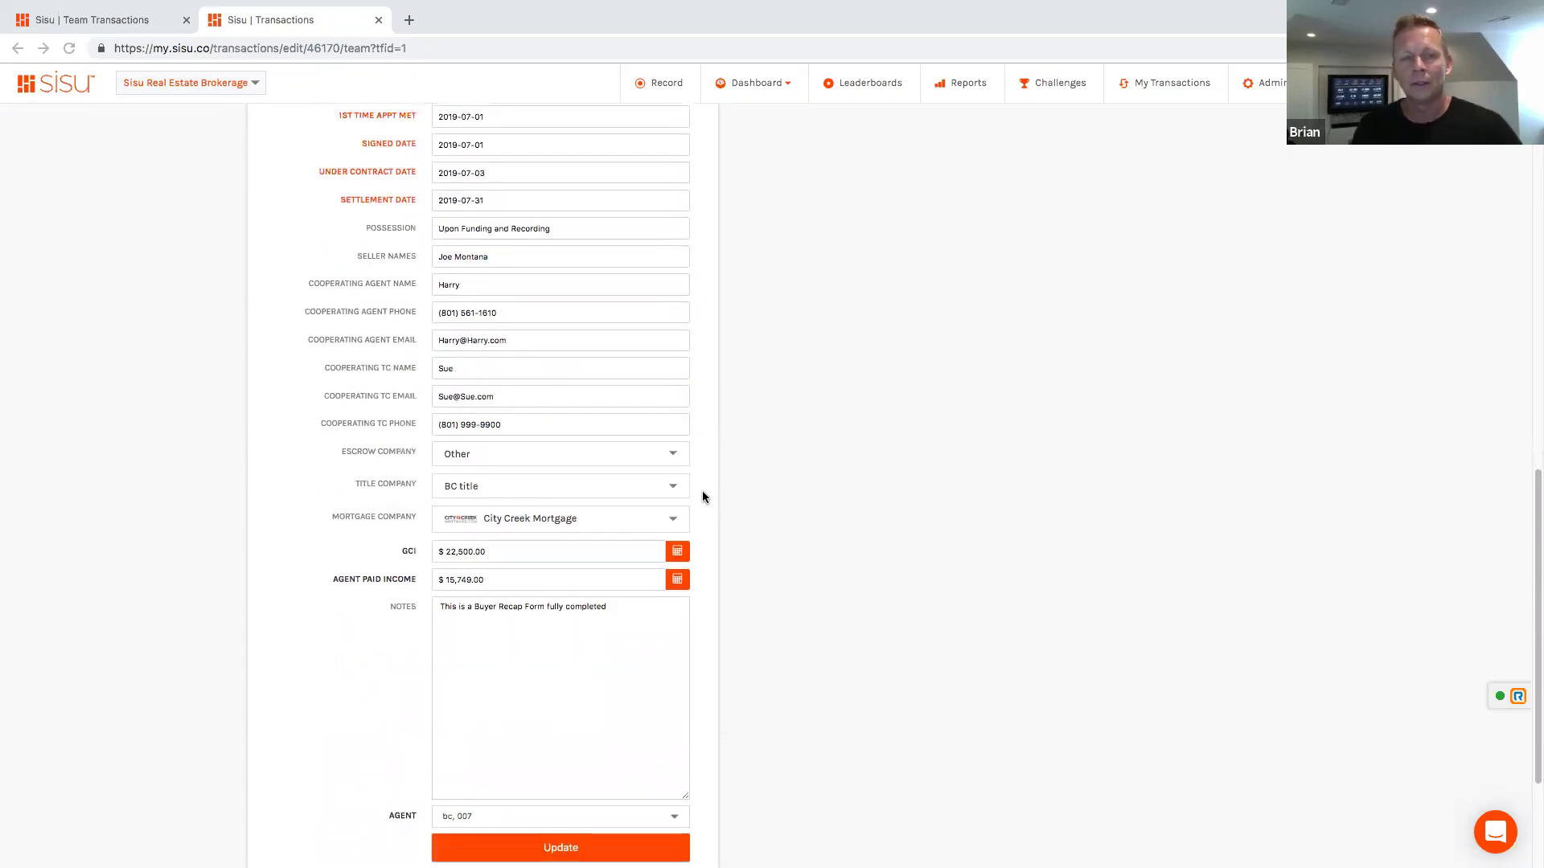
scroll(702, 497, "up", 2)
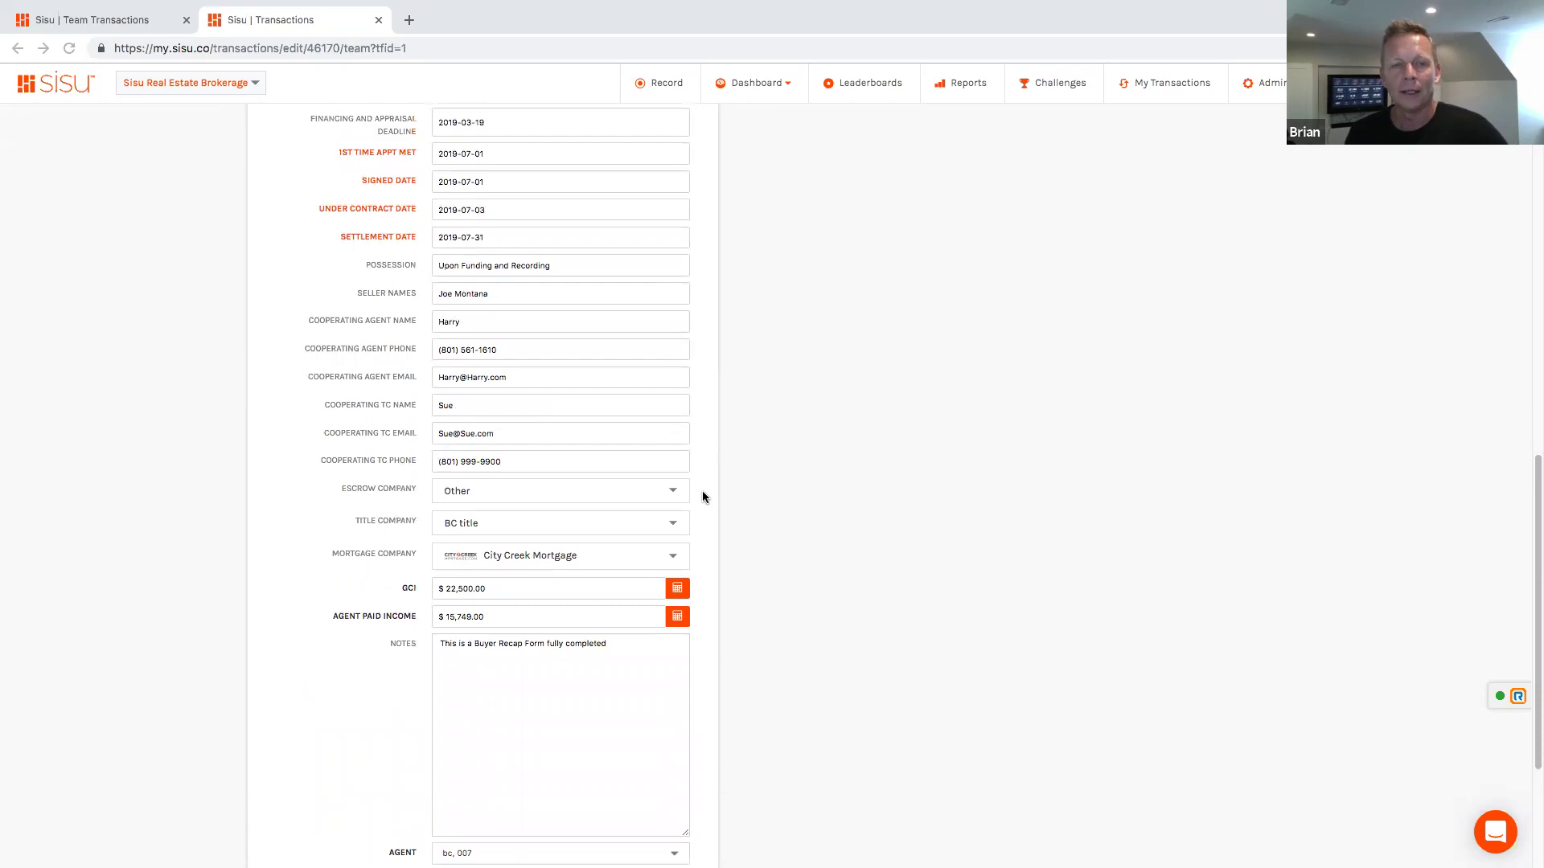
scroll(702, 497, "up", 3)
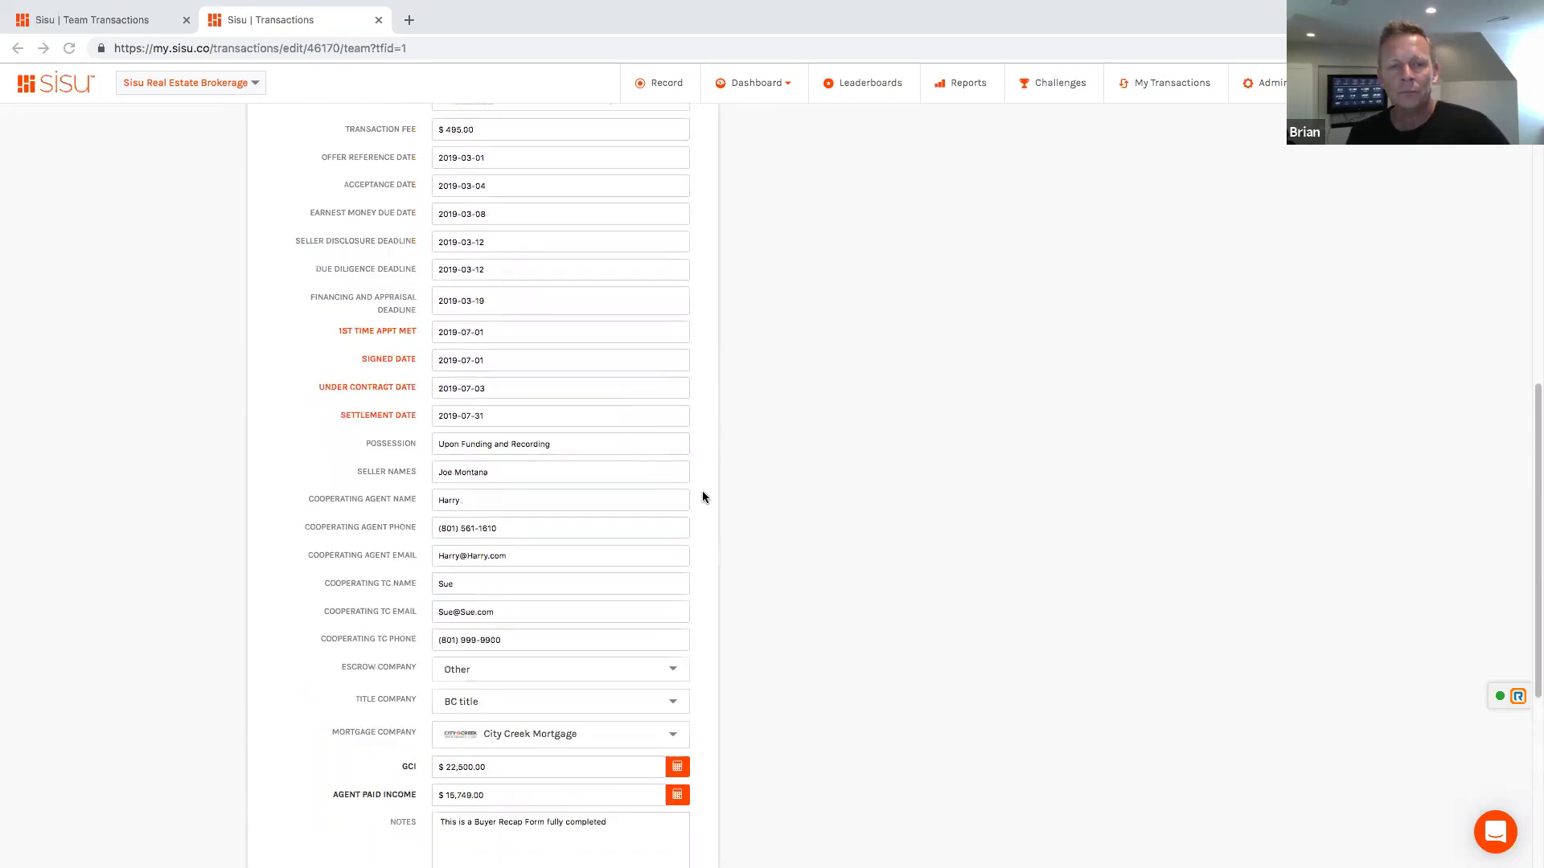
scroll(701, 497, "up", 3)
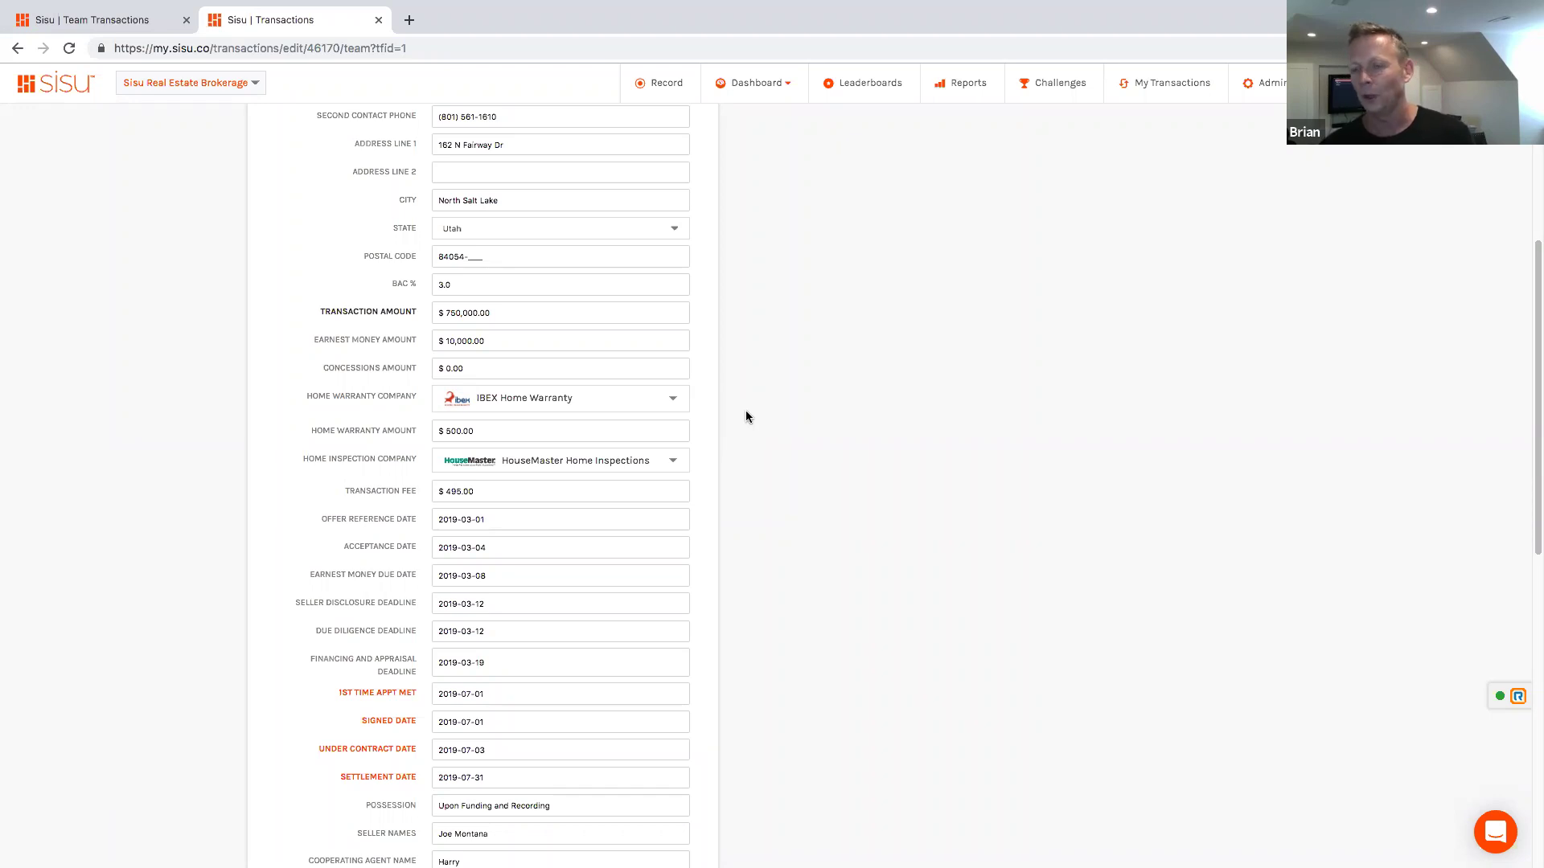
left_click(677, 407)
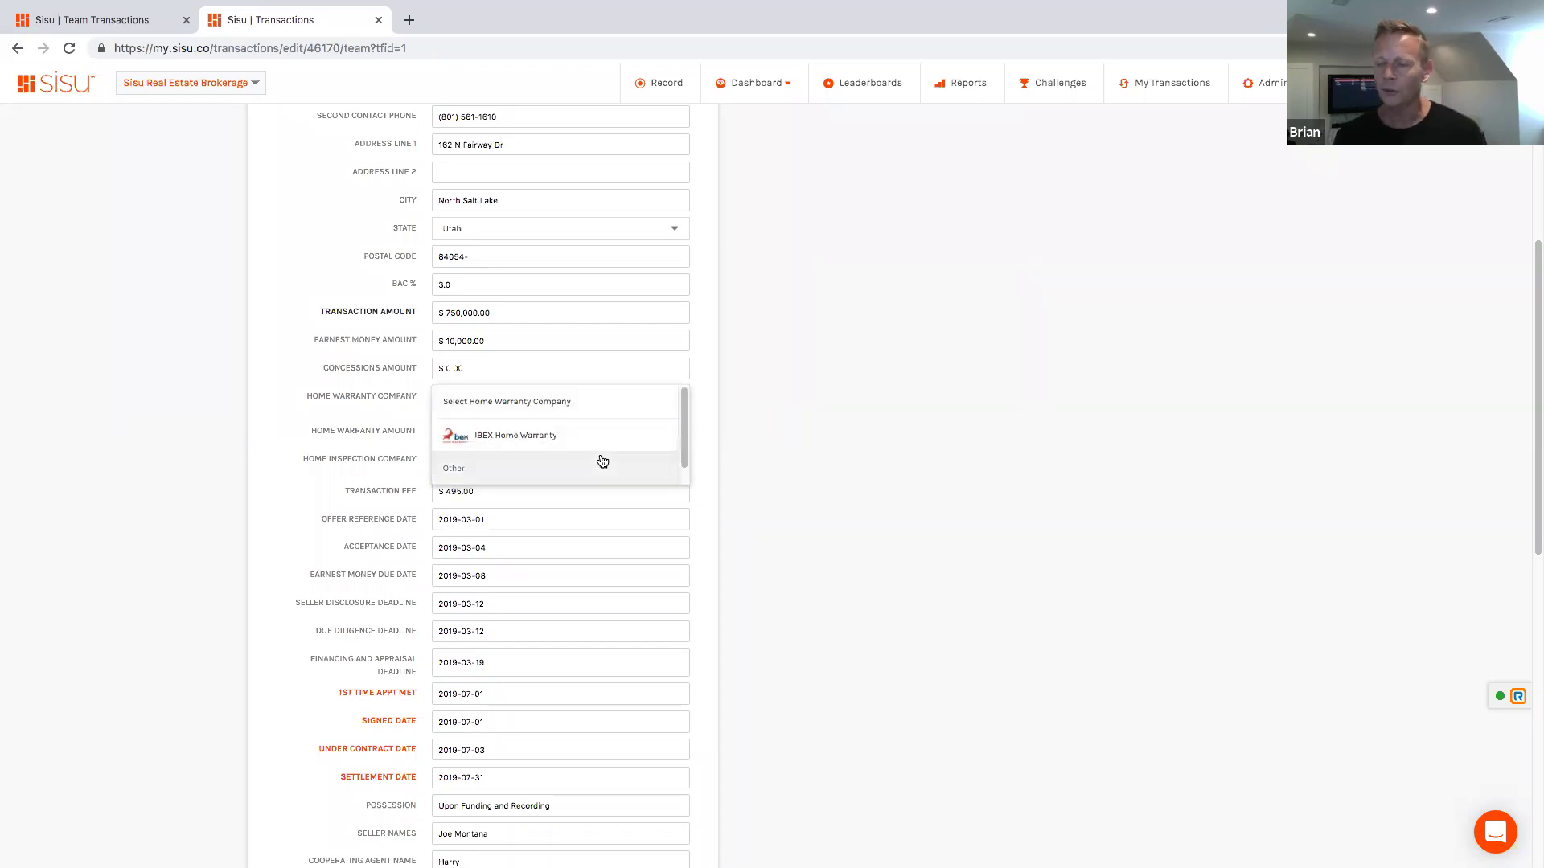
left_click(671, 418)
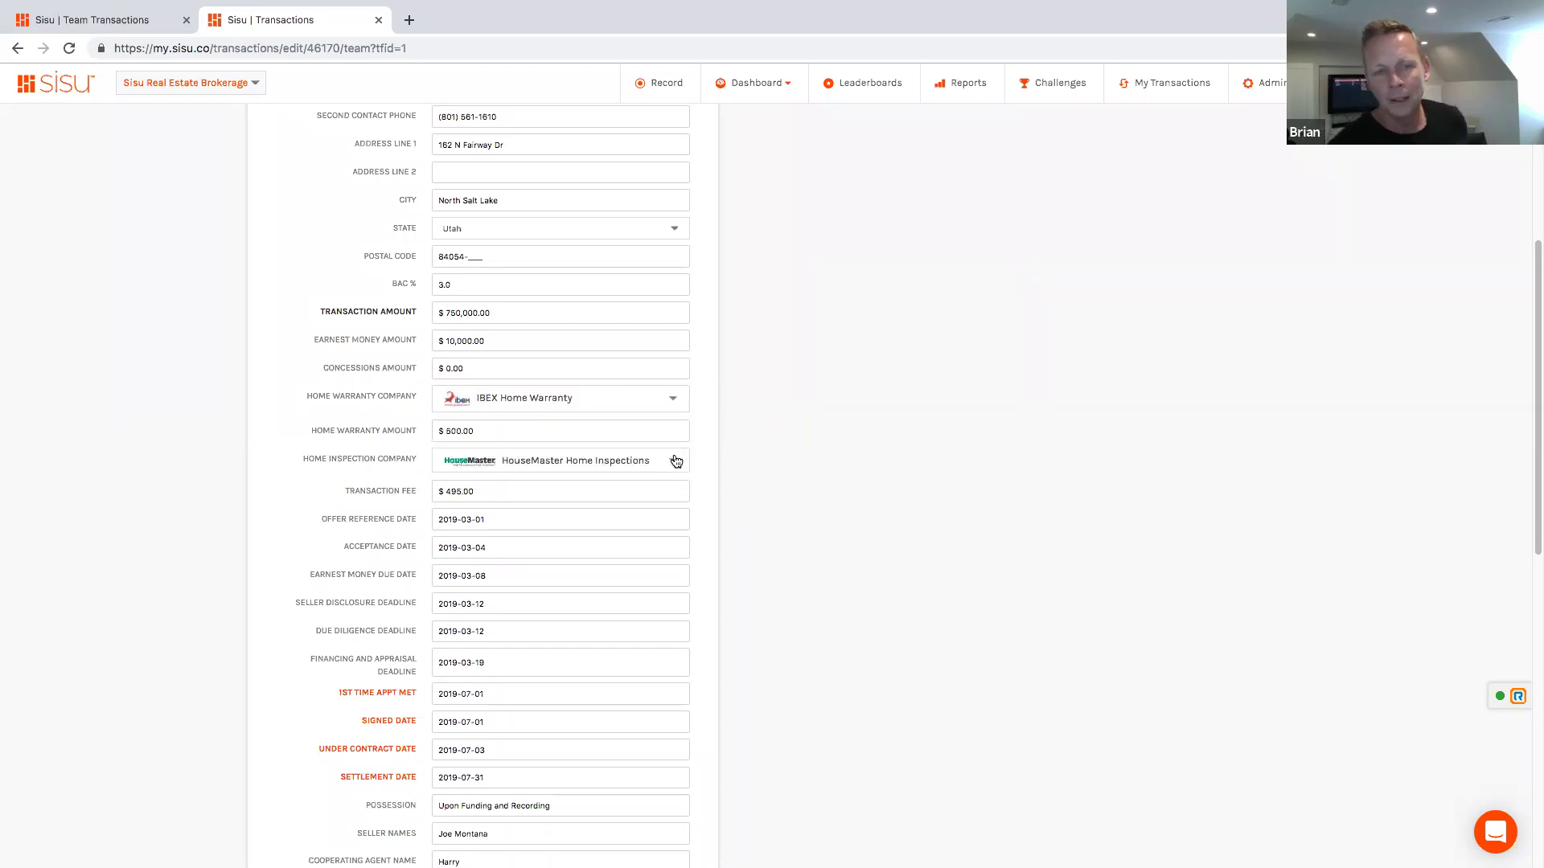
left_click(676, 461)
scroll(614, 516, "down", 1)
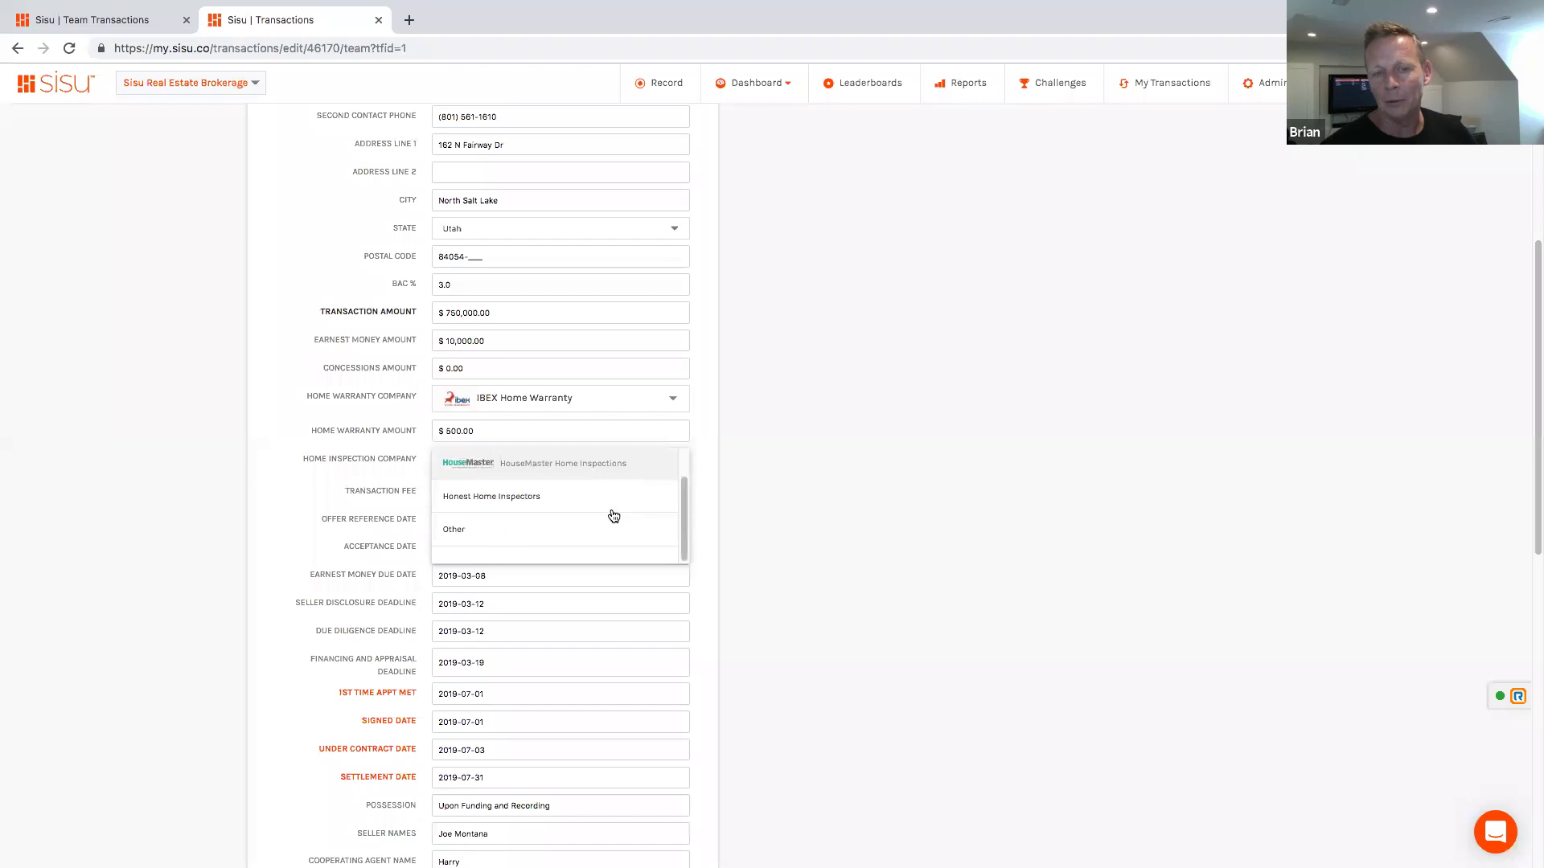
scroll(614, 516, "up", 1)
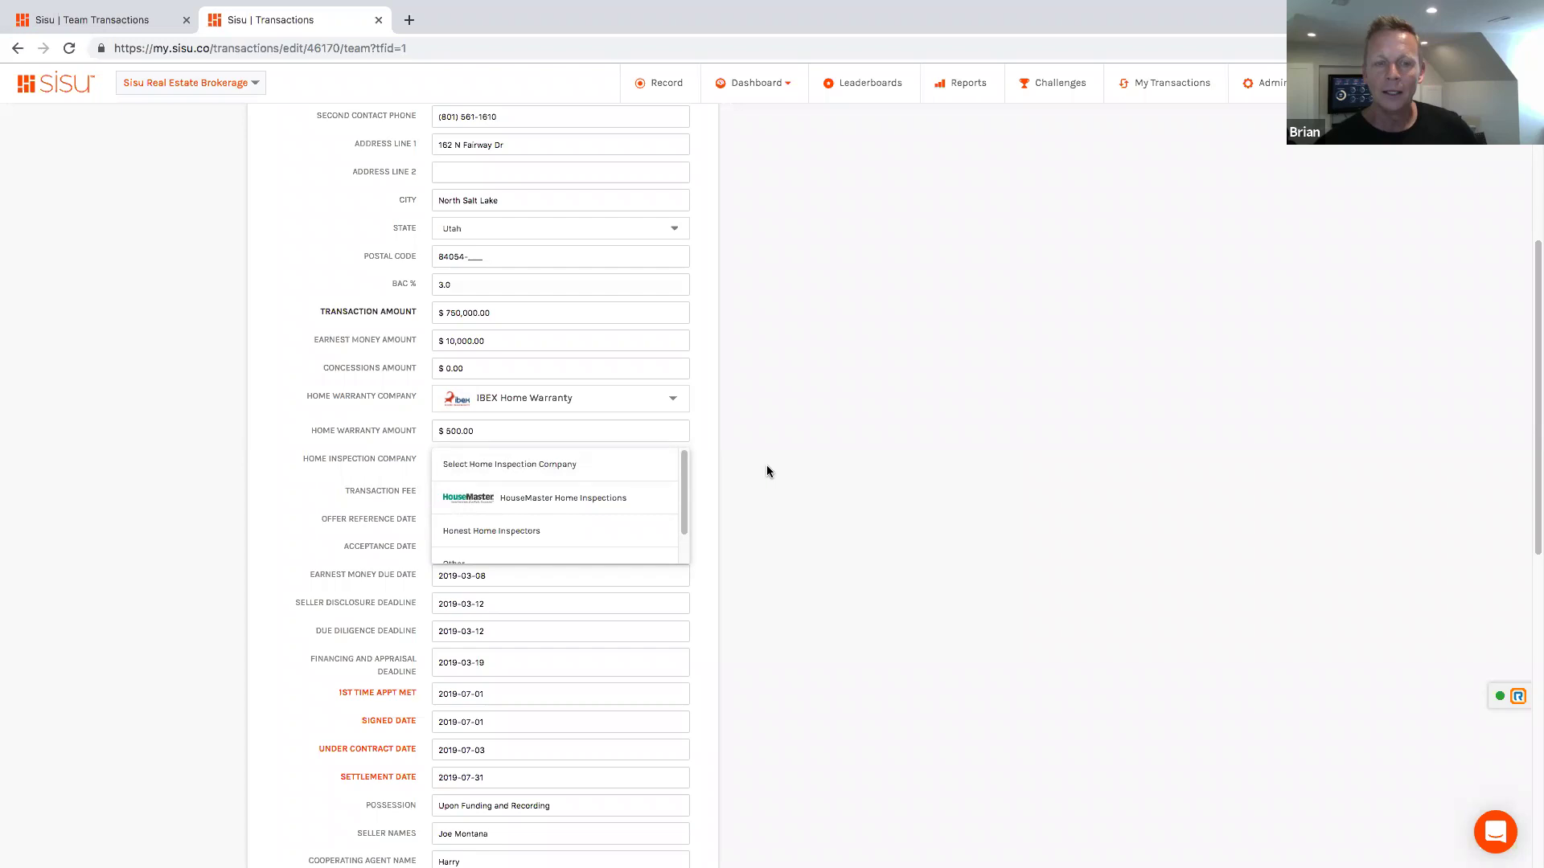
key("Down")
key("Return")
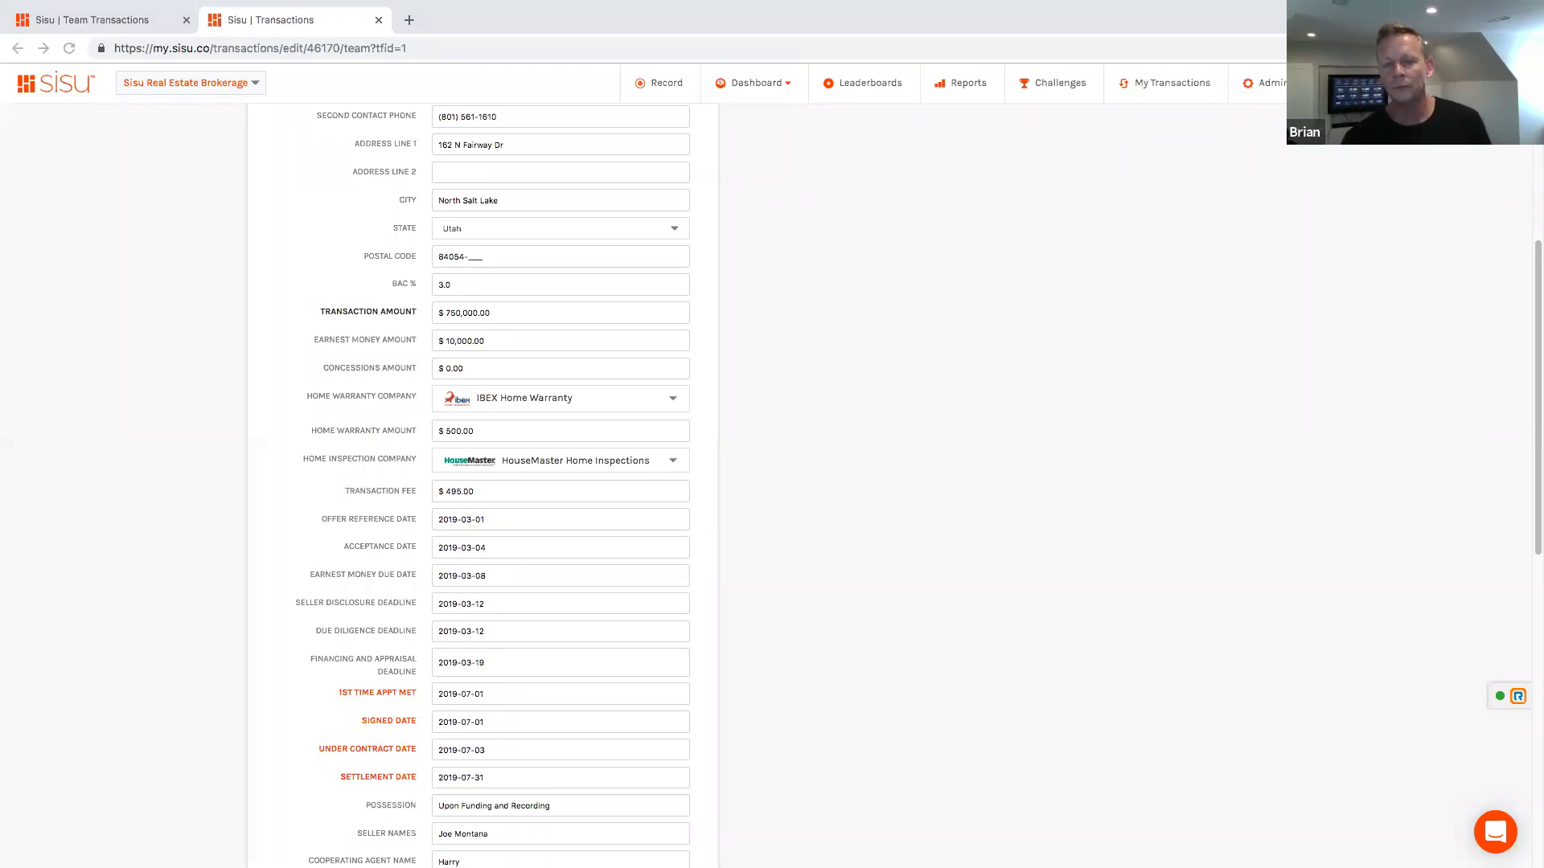
left_click(1137, 344)
scroll(985, 394, "up", 5)
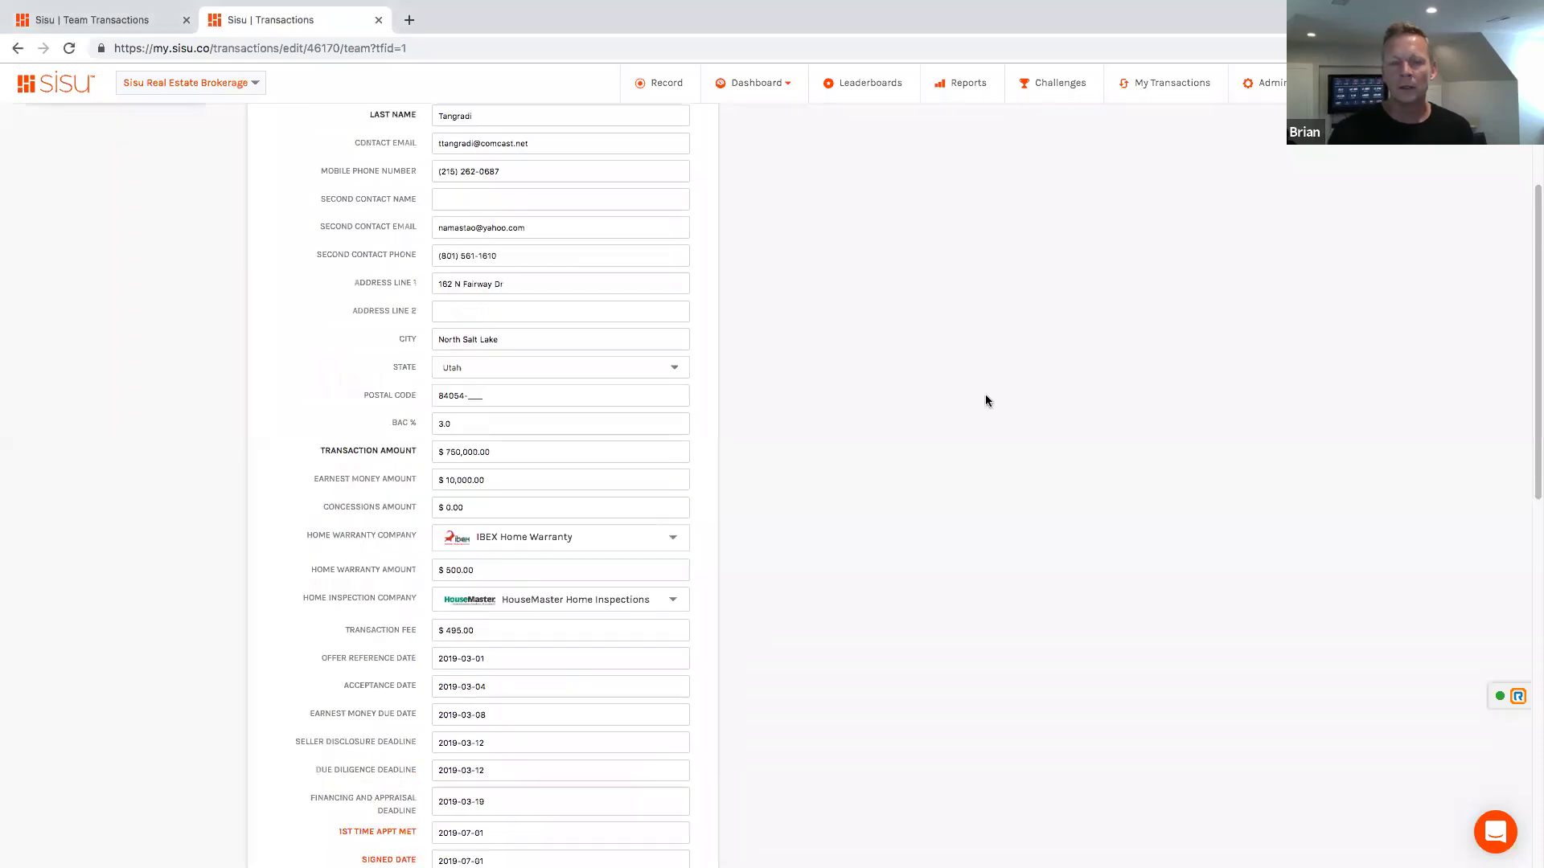
Step: Start sending the form data and append 'Add notes' after the message's intro sentence
left_click(821, 287)
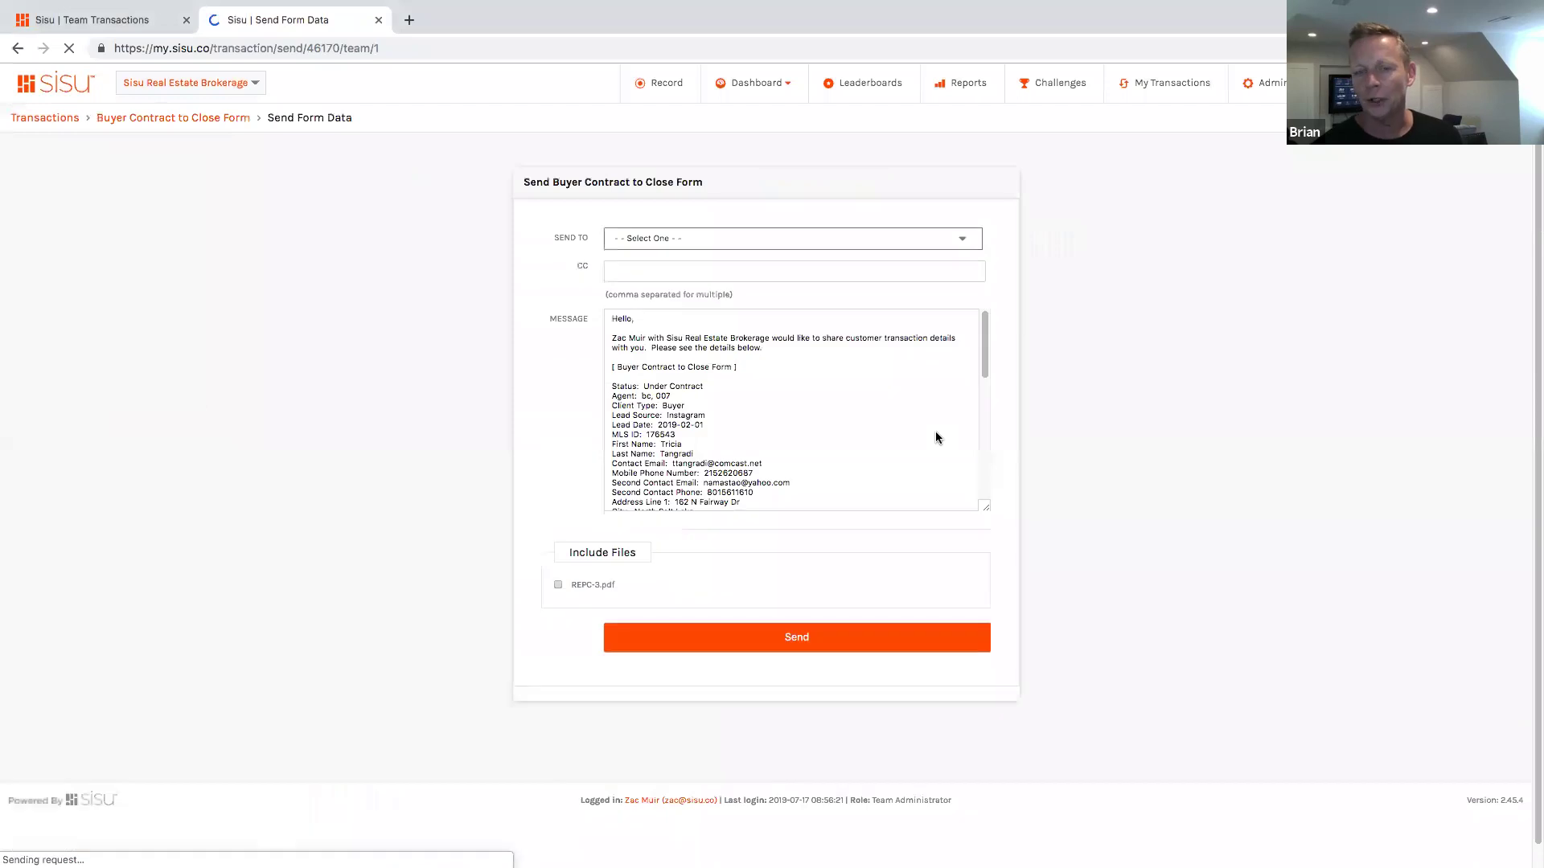
scroll(801, 435, "down", 6)
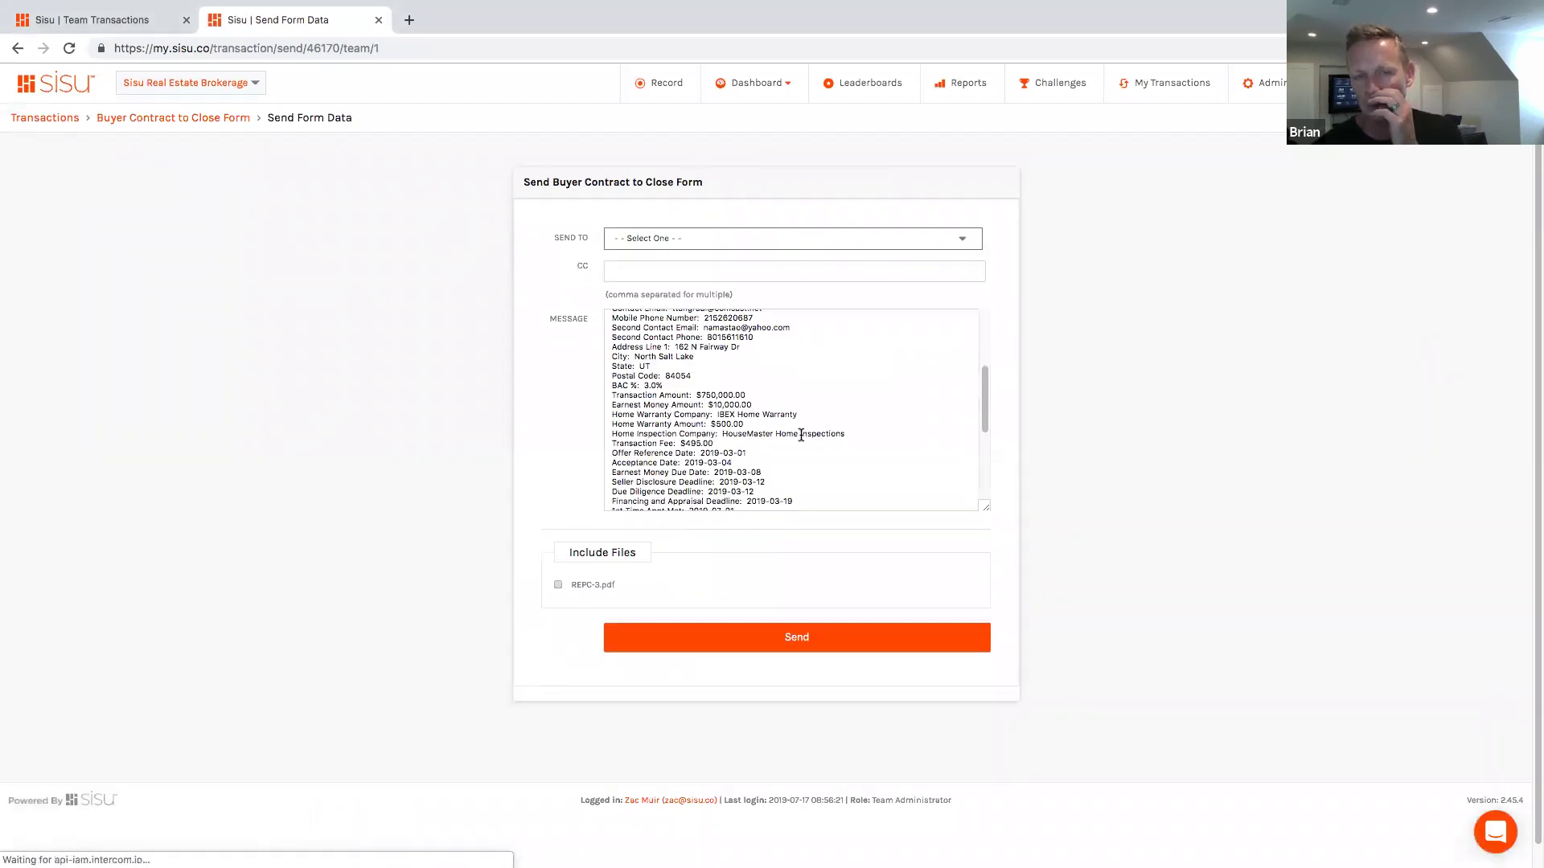
scroll(801, 435, "down", 1)
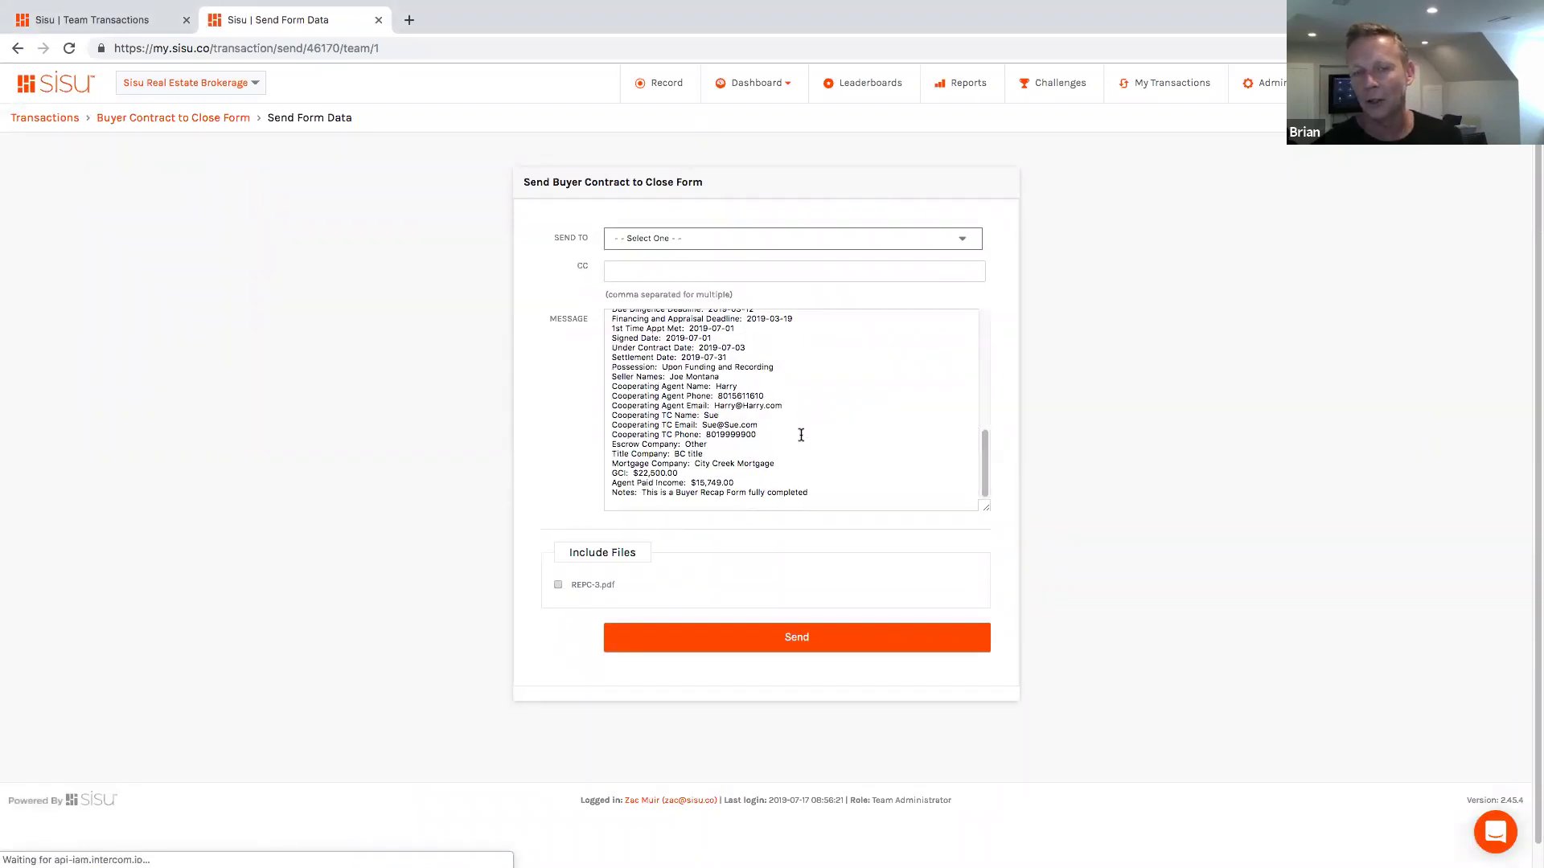
scroll(801, 435, "up", 8)
left_click(780, 348)
type("Add notes")
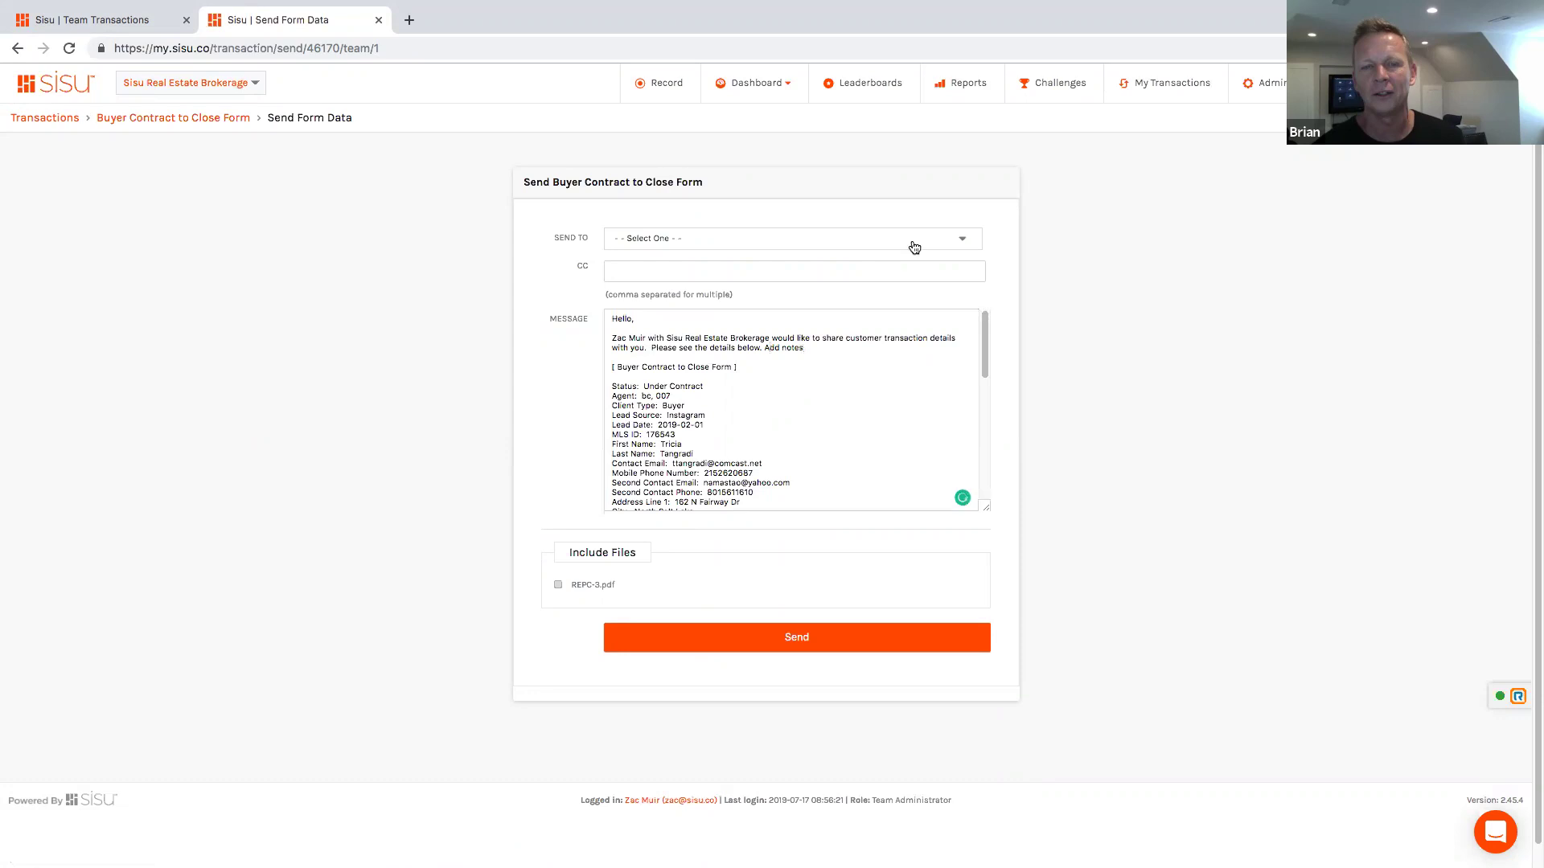
Step: Choose City Creek Mortgage as the recipient and enter a CC e-mail address
left_click(843, 243)
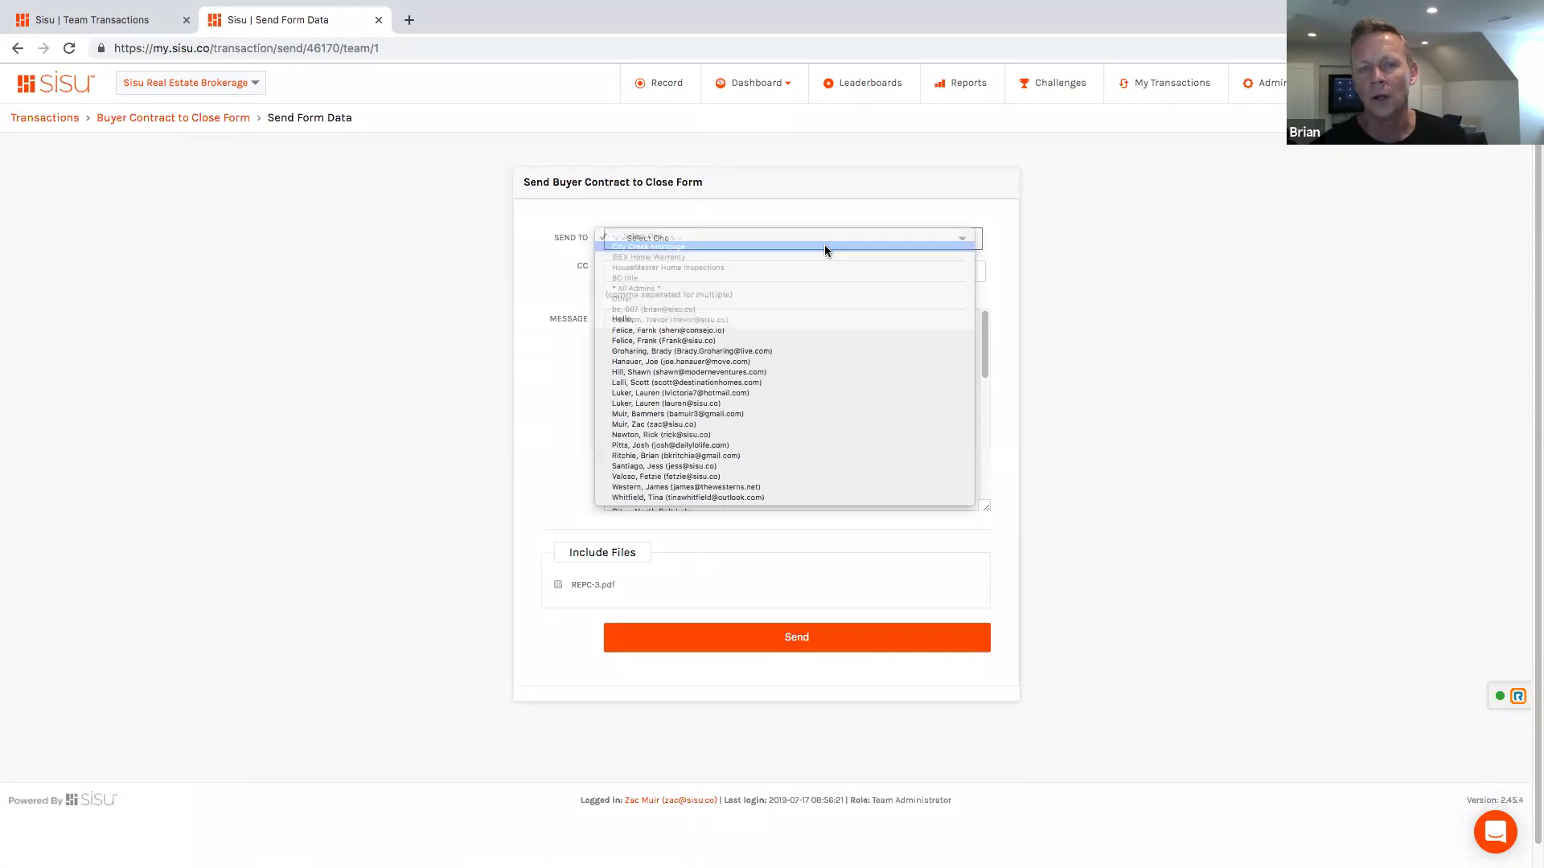
left_click(824, 246)
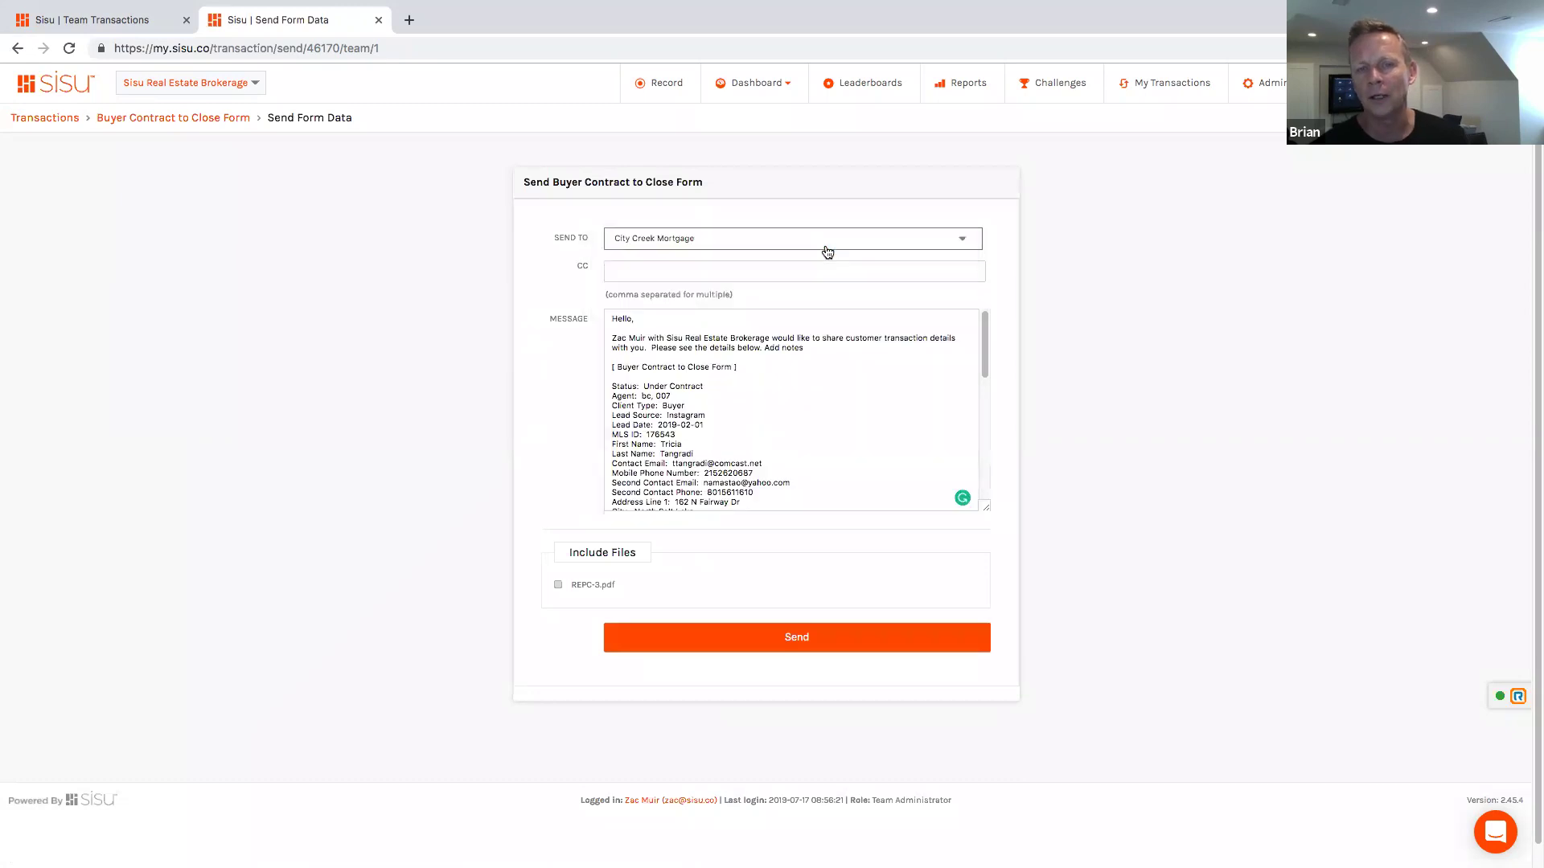
left_click(667, 276)
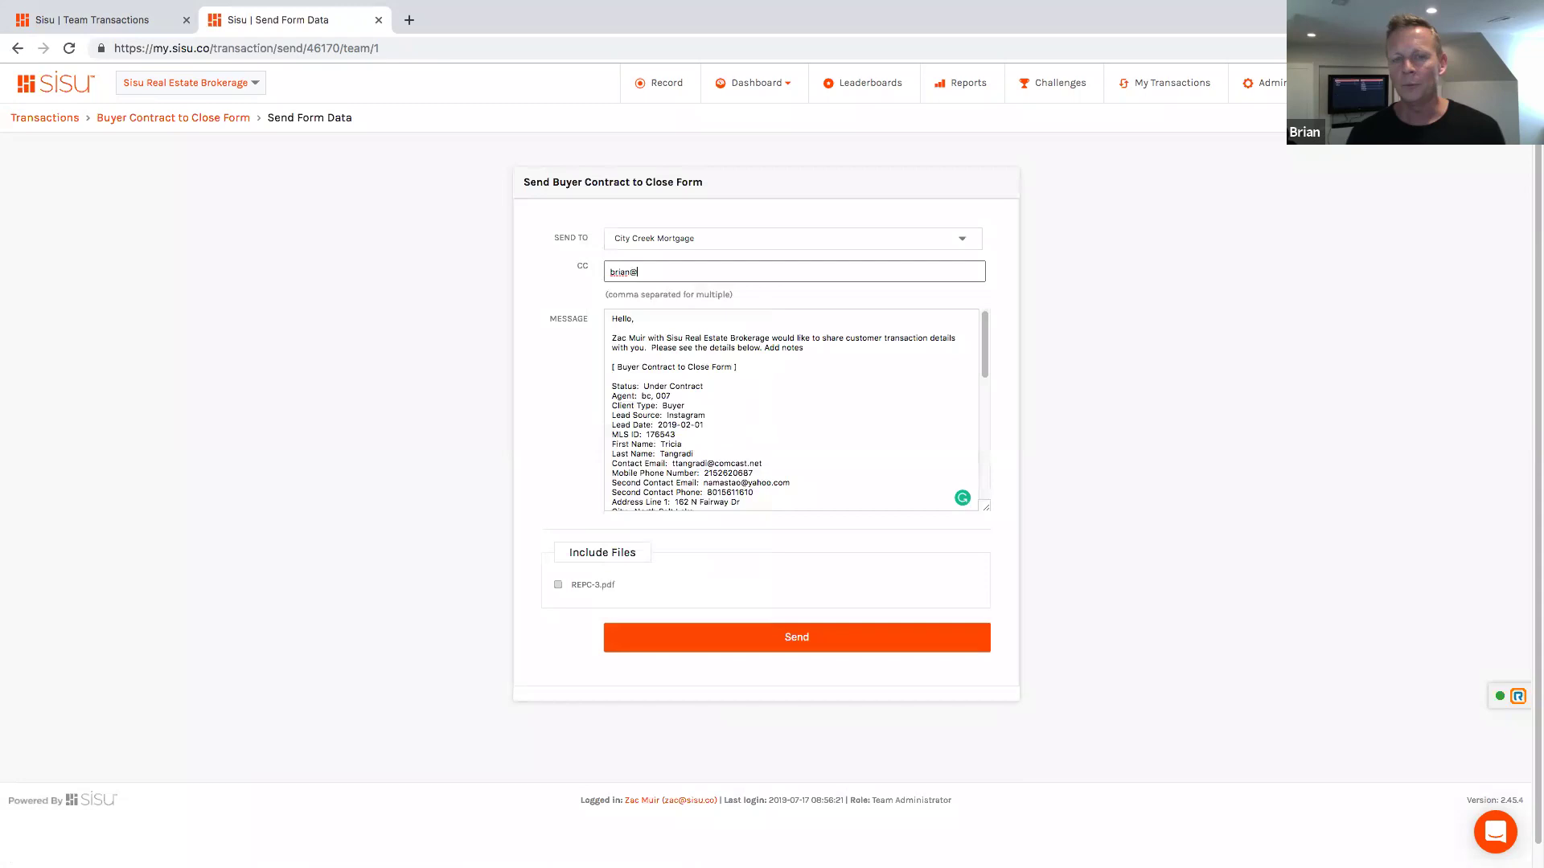
left_click(1108, 340)
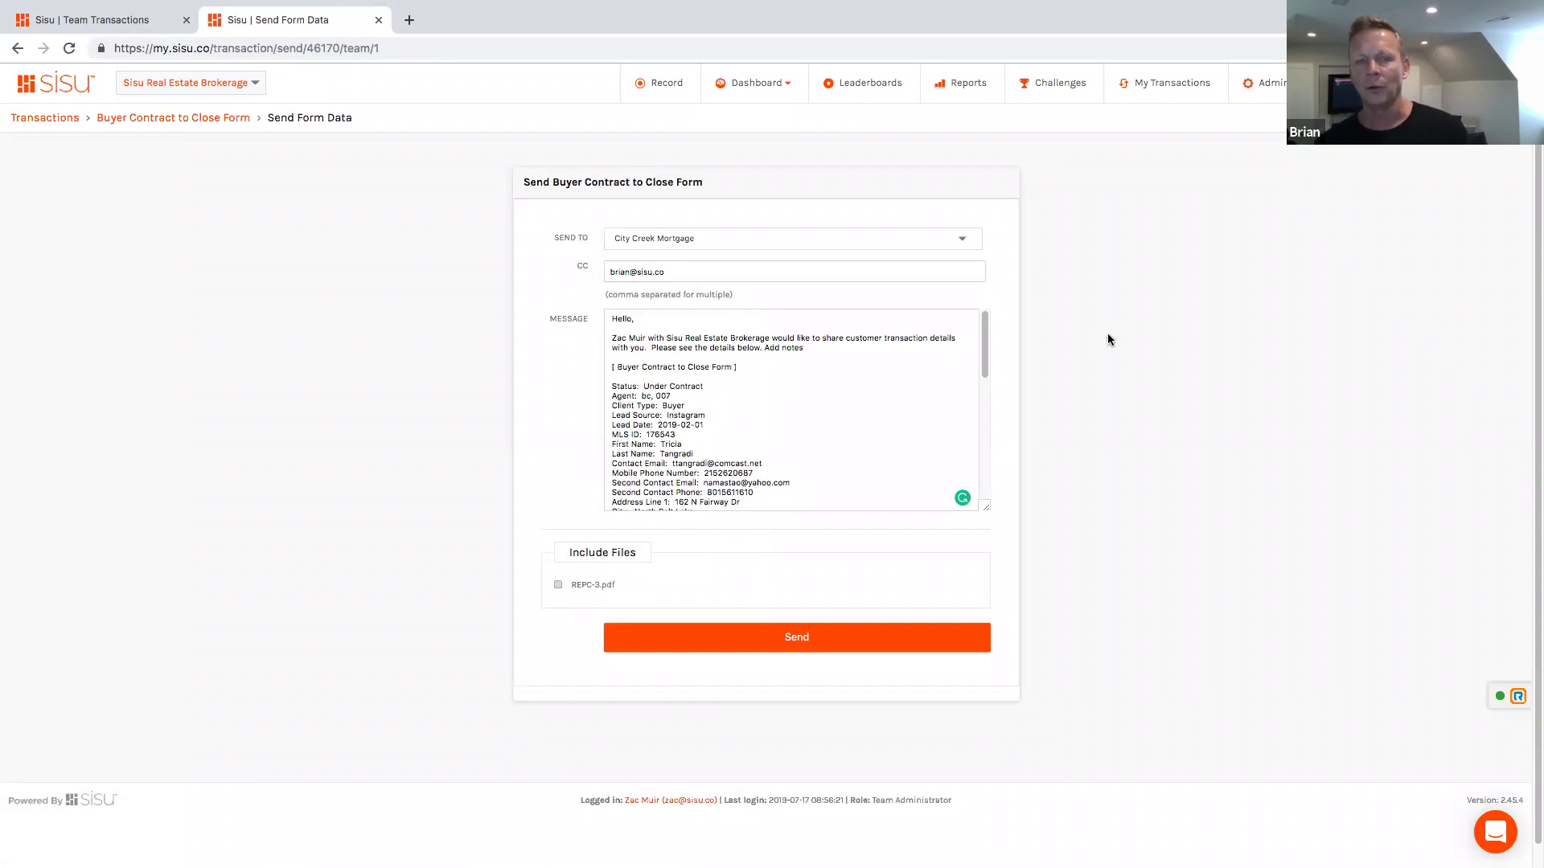
triple_click(728, 275)
key("Right")
type("za")
key("ctrl+a")
left_click(1039, 336)
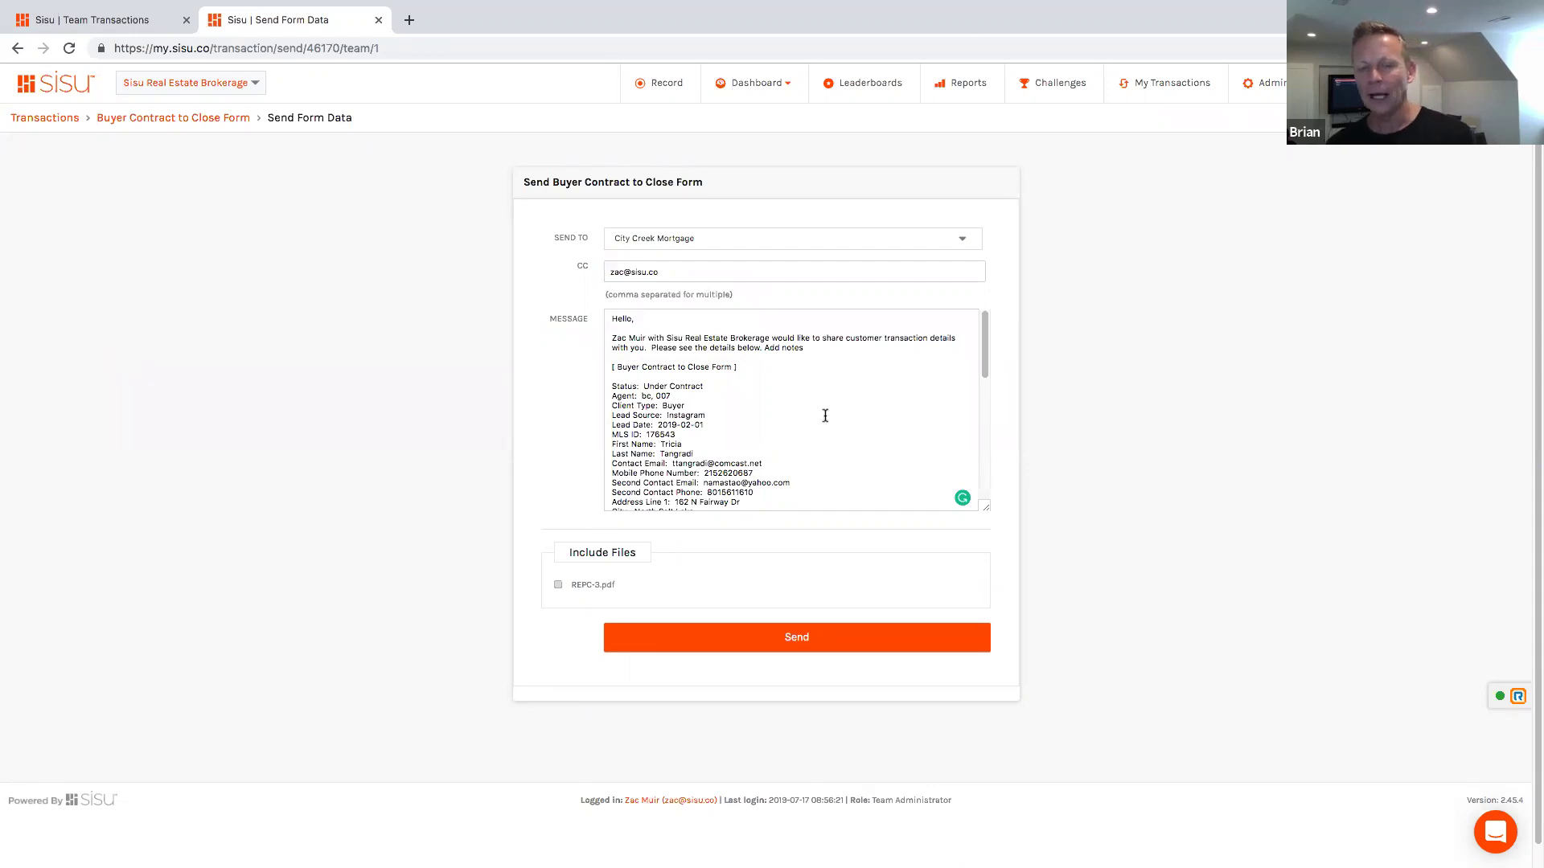
Step: Attach REPC-3.pdf and send the form data
left_click(558, 586)
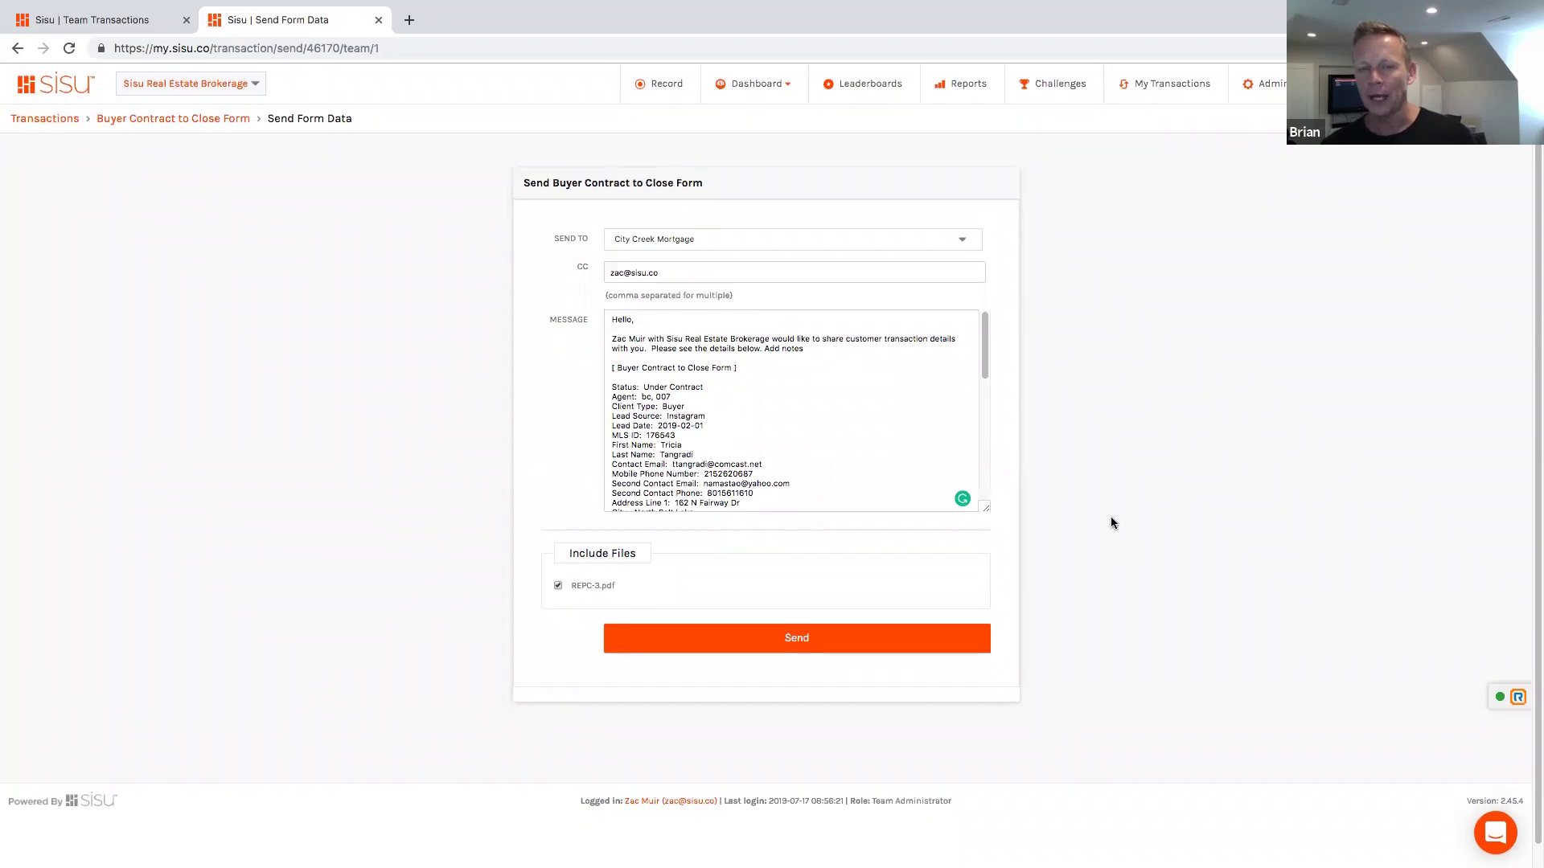
left_click(801, 648)
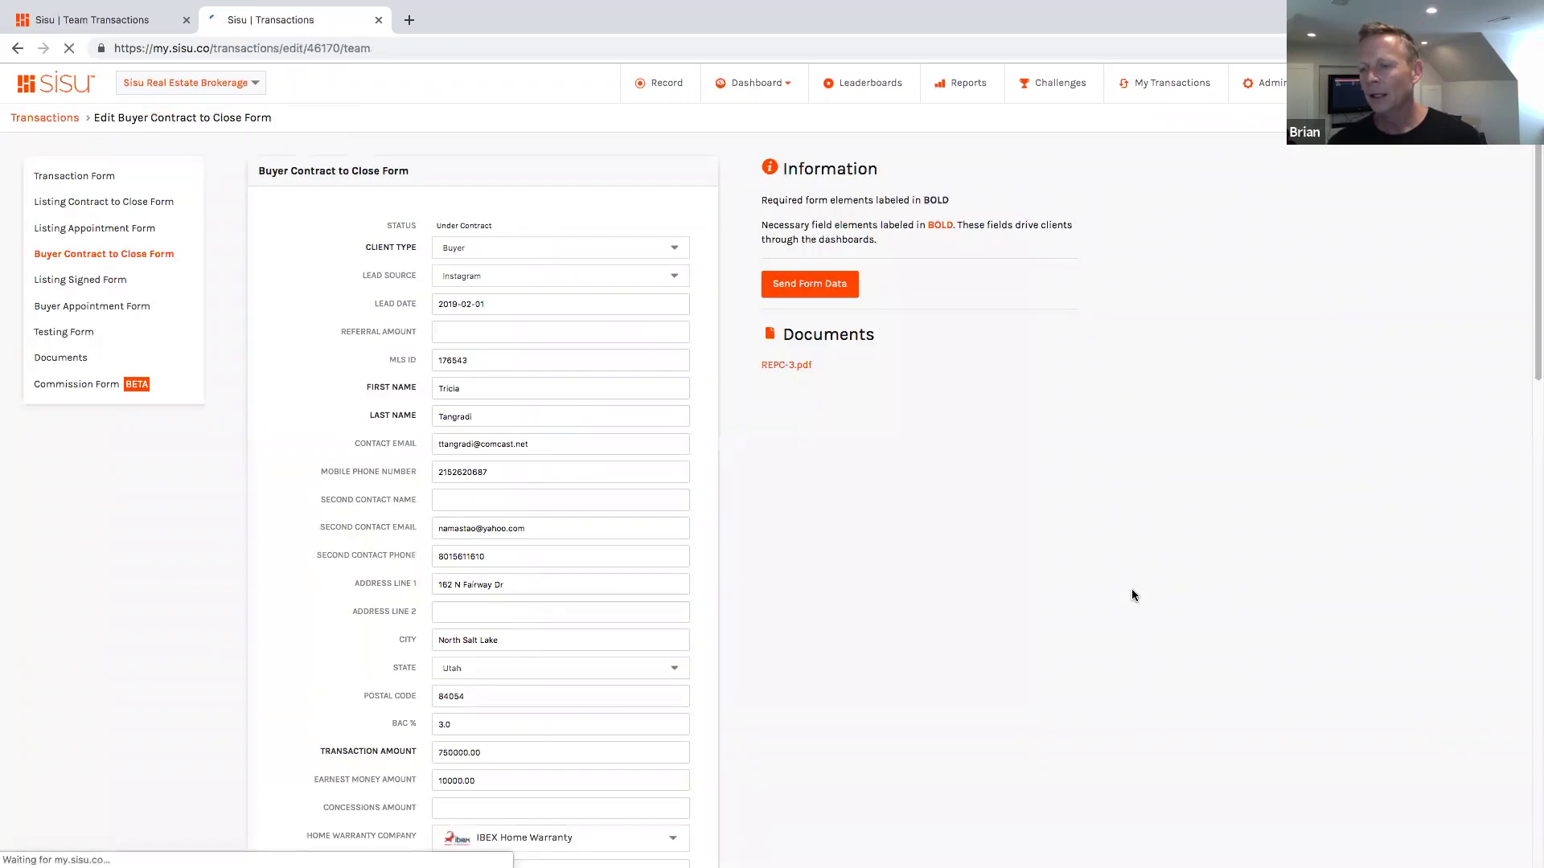
Step: Reopen the send form and replace the message's opening line with 'New buyer under contract.'
left_click(796, 290)
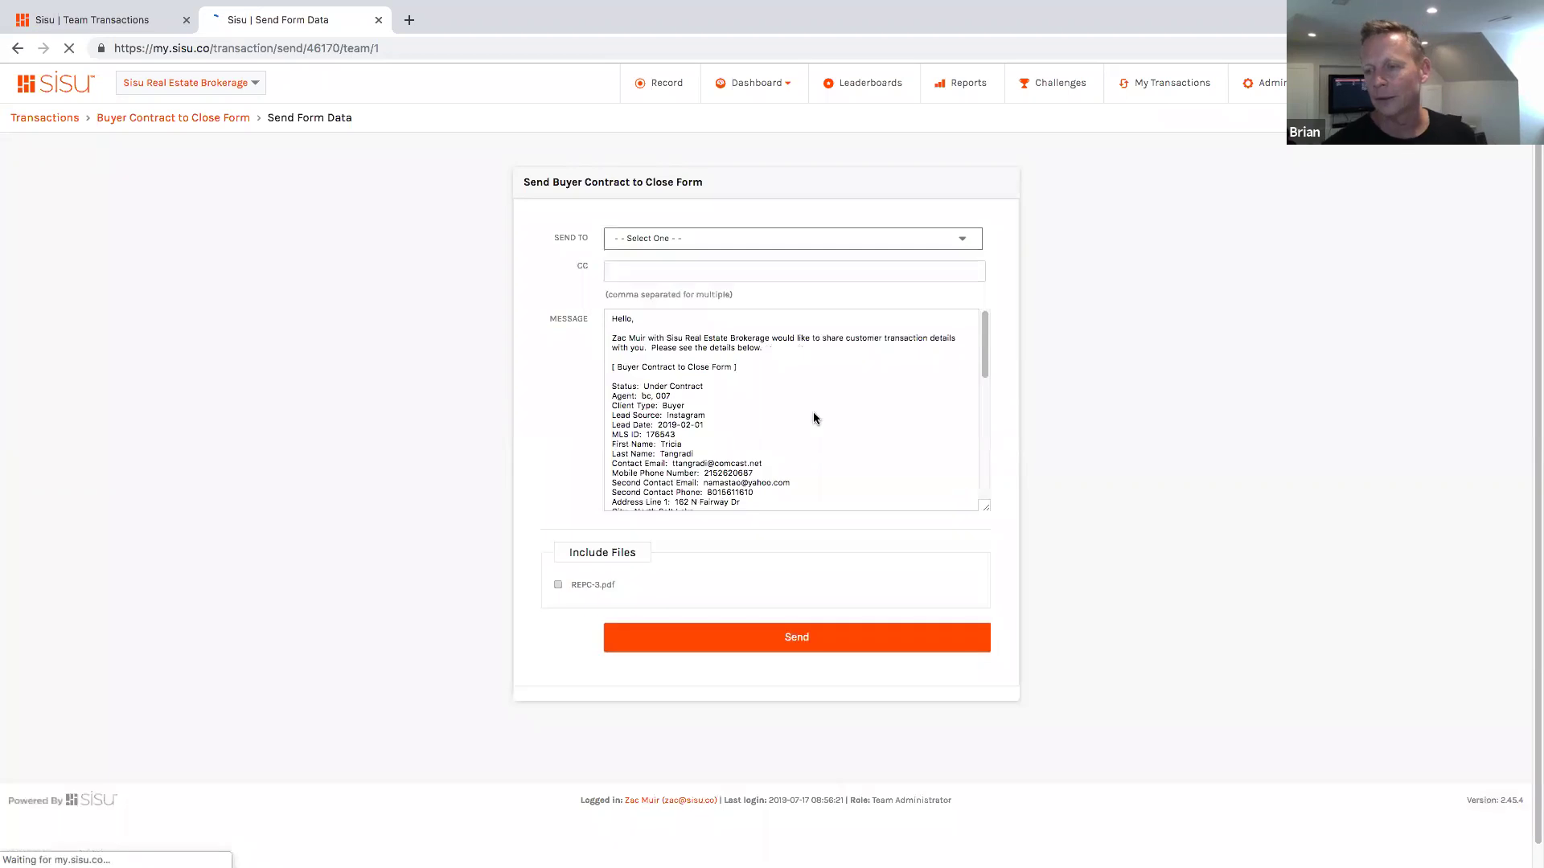
left_click(649, 337, "shift")
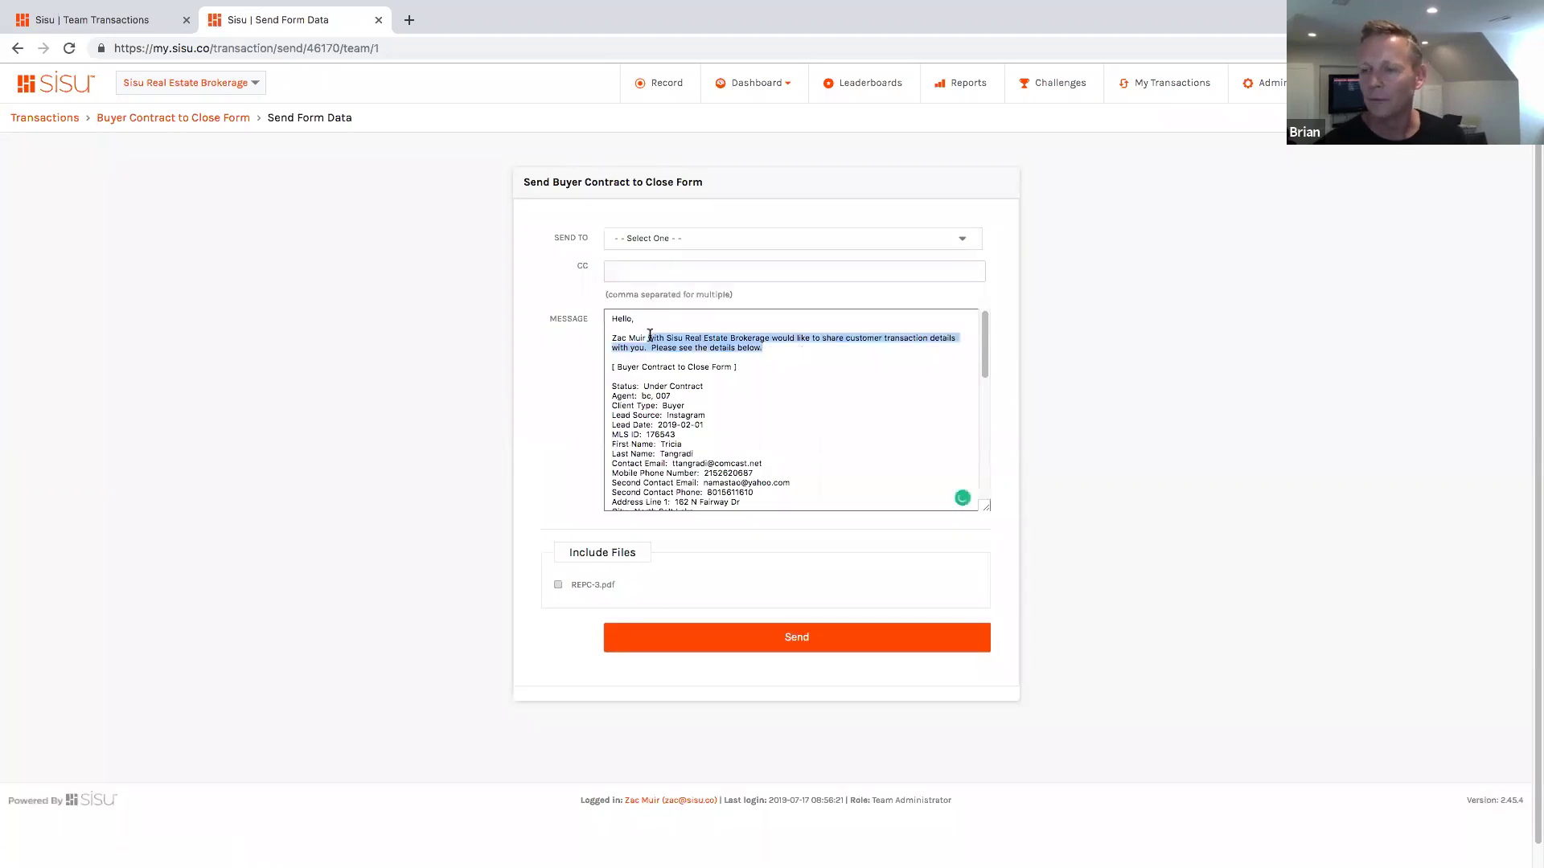
left_click(606, 338, "shift")
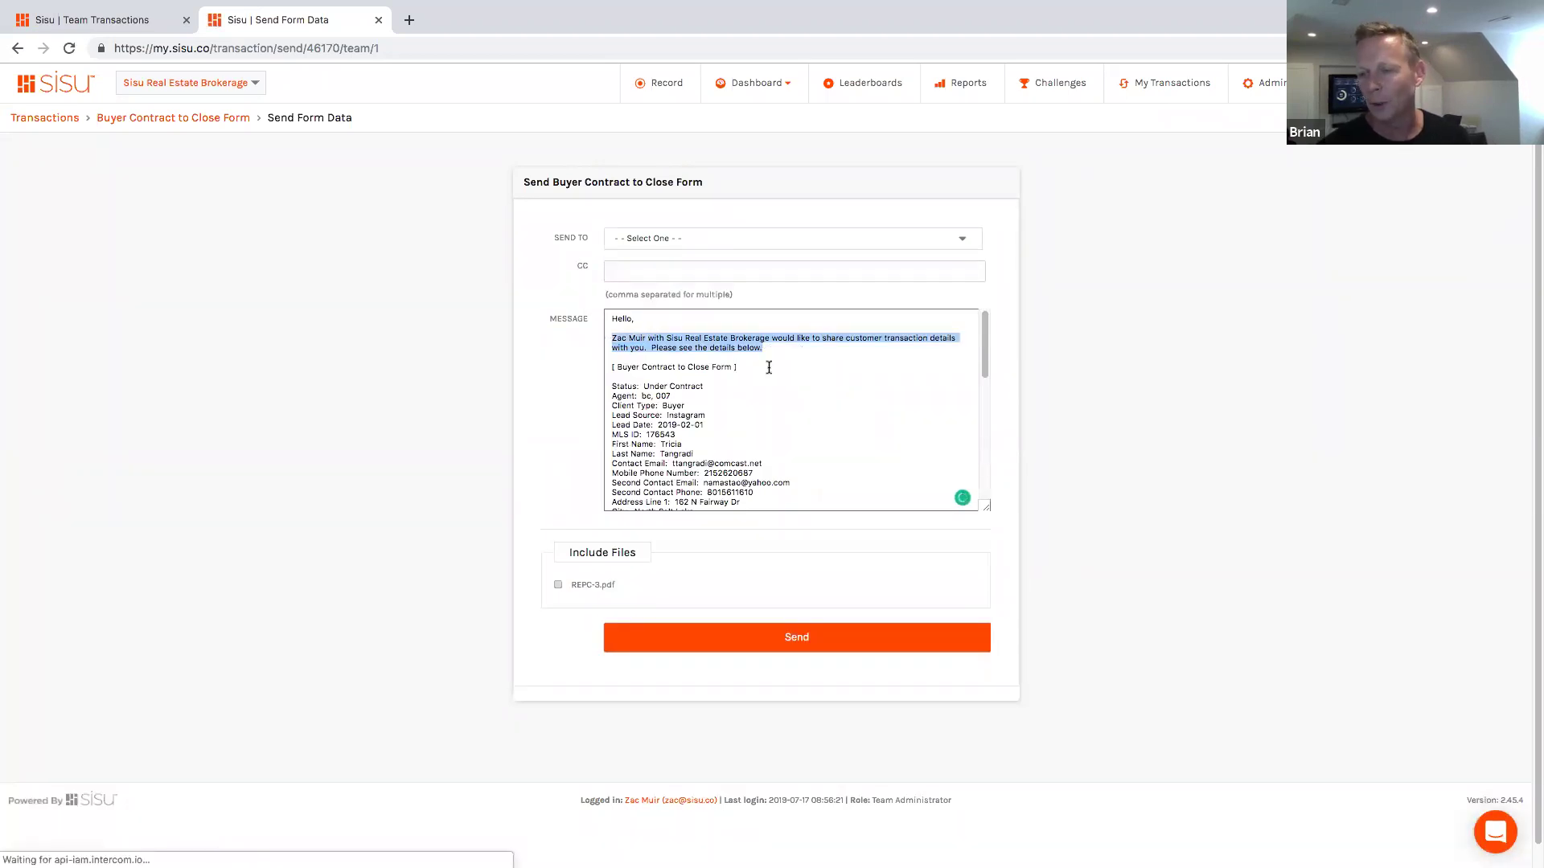
key("BackSpace")
type("Change notes or anything in the copy here.")
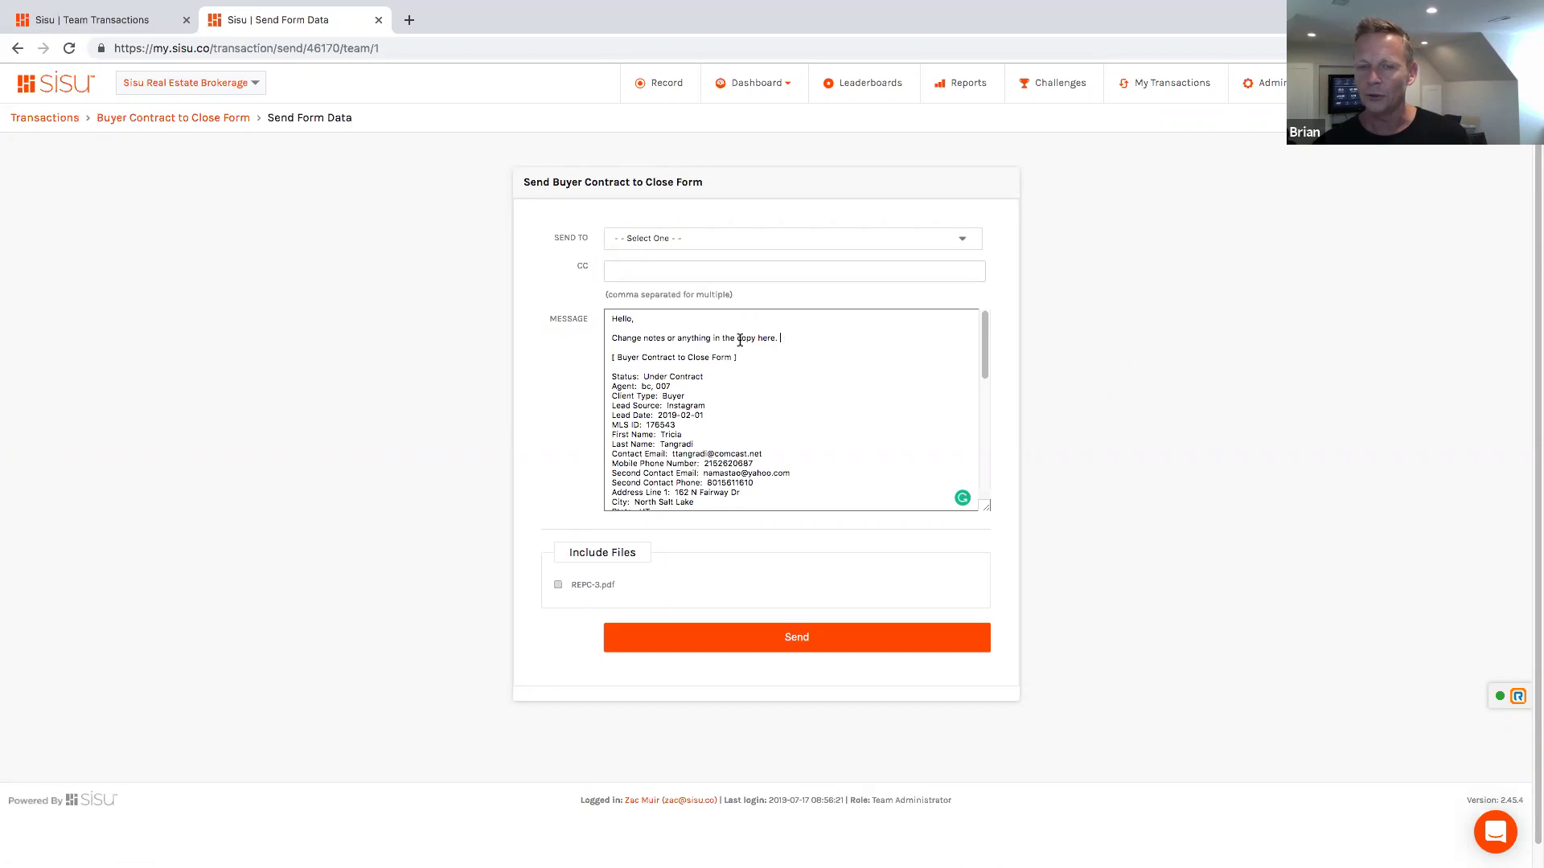
triple_click(615, 339)
type("New buyer under")
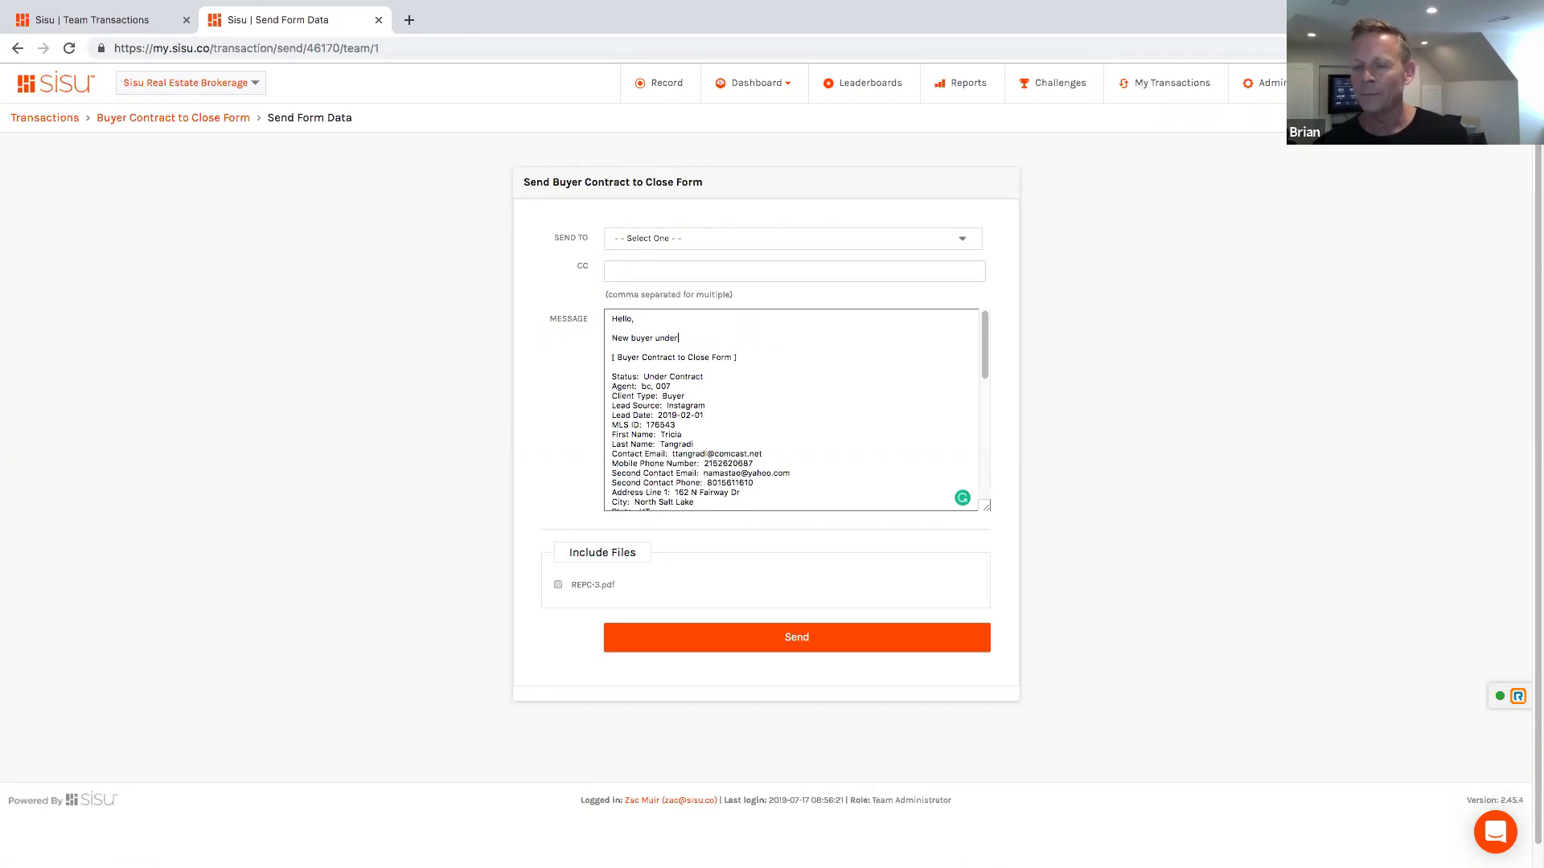
type(" contract.")
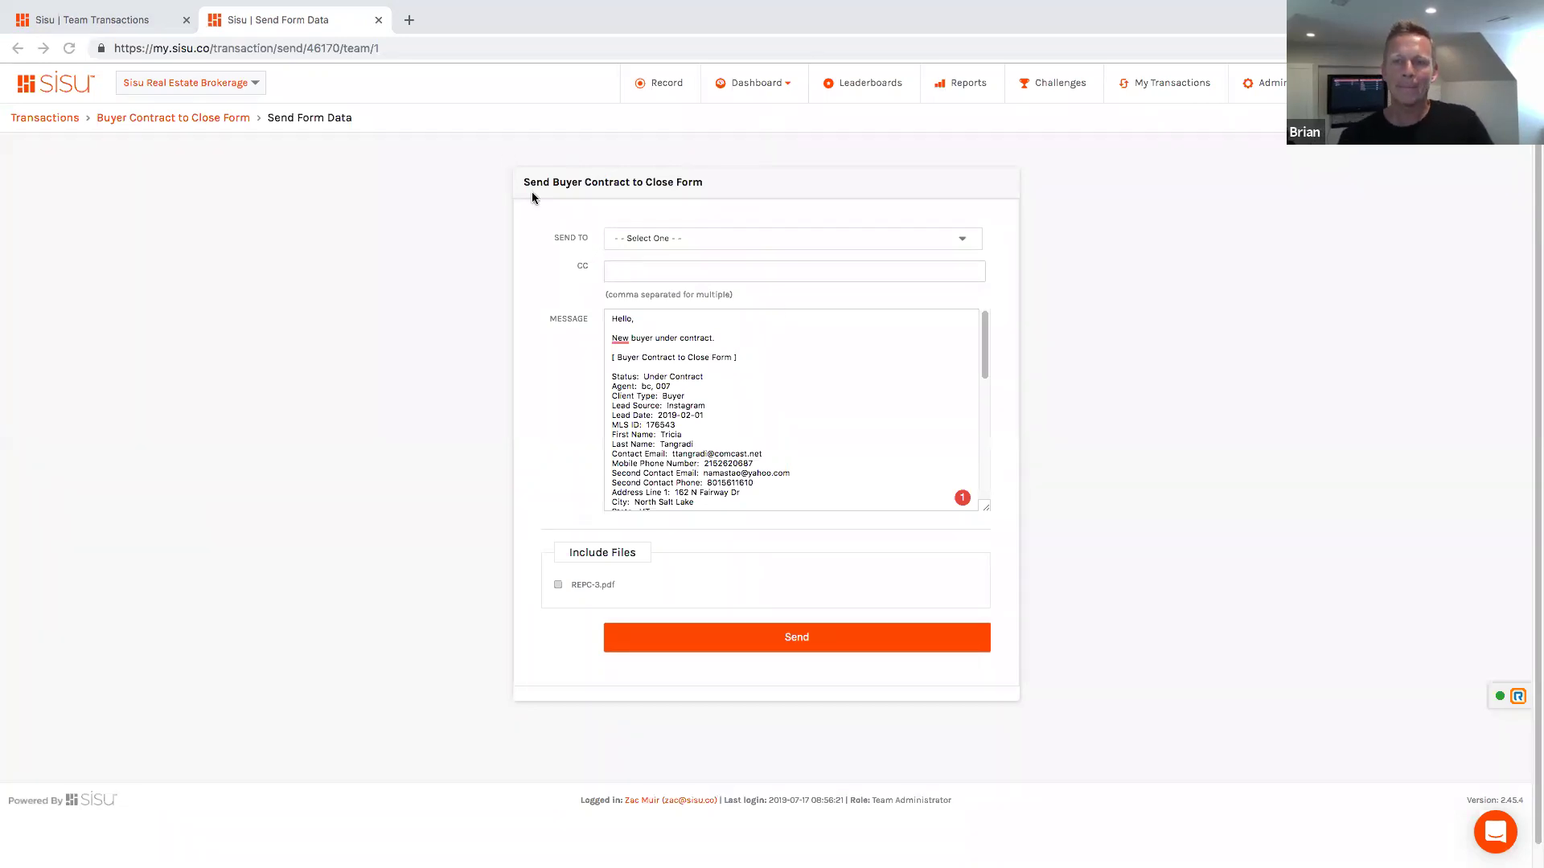
Step: Bring the Gmail Transaction Details email in as a tab and read through its buyer contract fields and REPC-3.pdf link
key("super+grave")
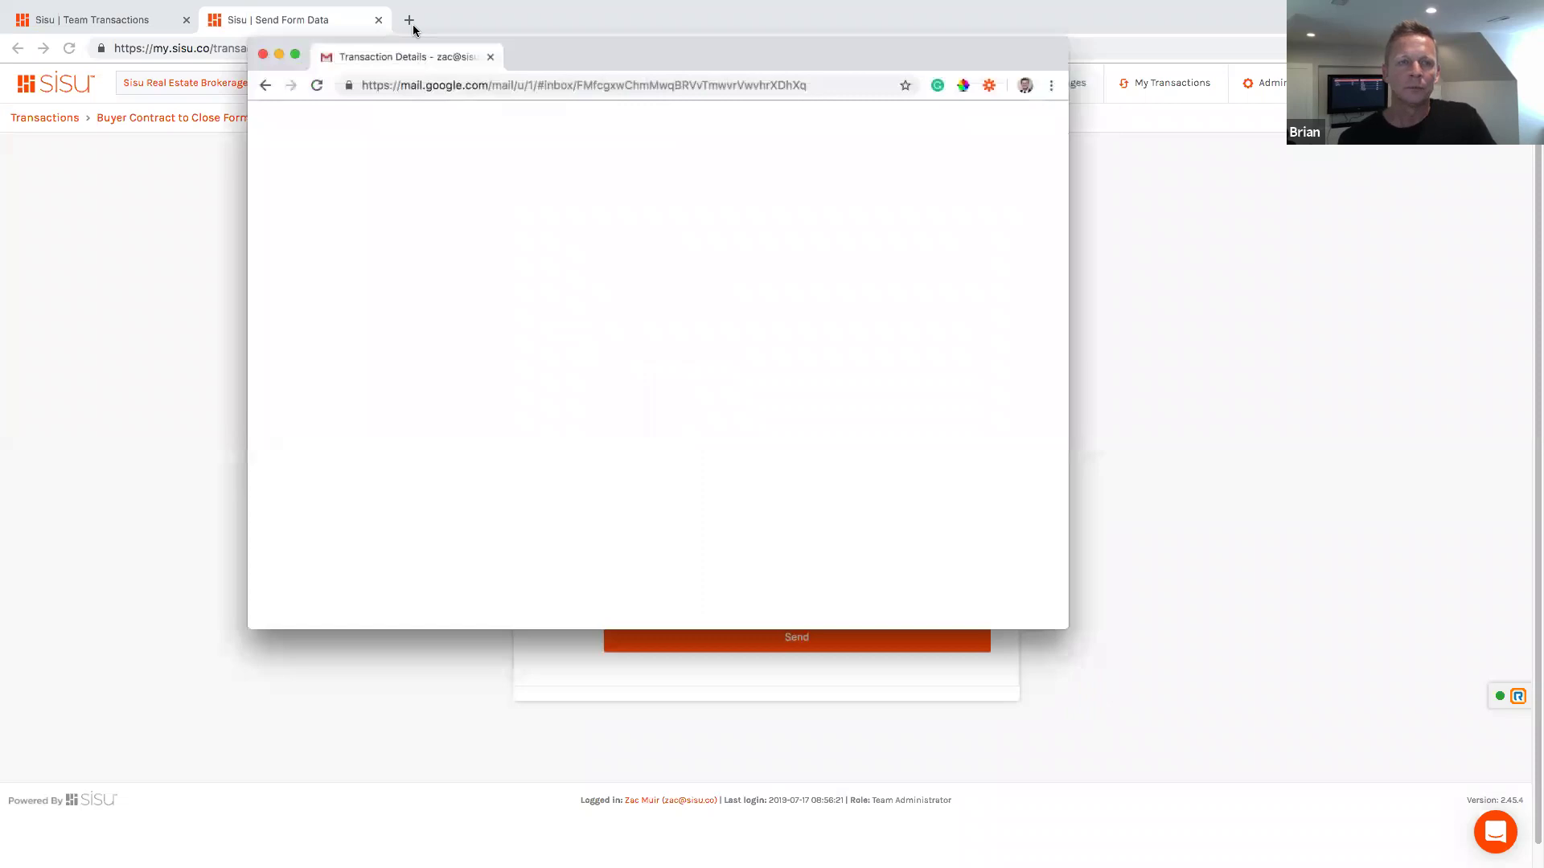
key("super+grave")
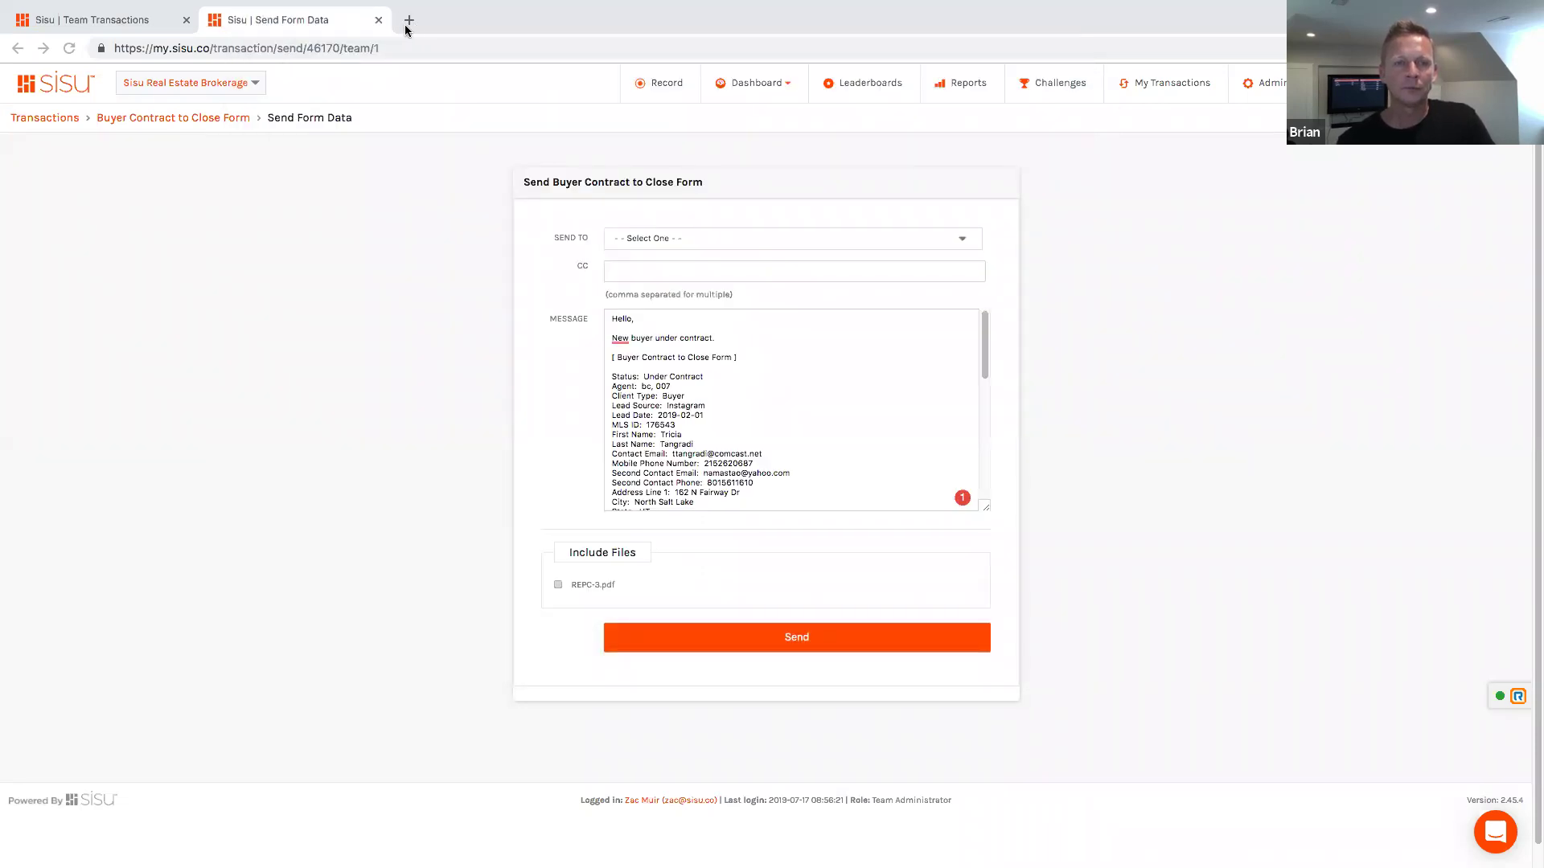
left_click_drag(406, 30, 450, 24)
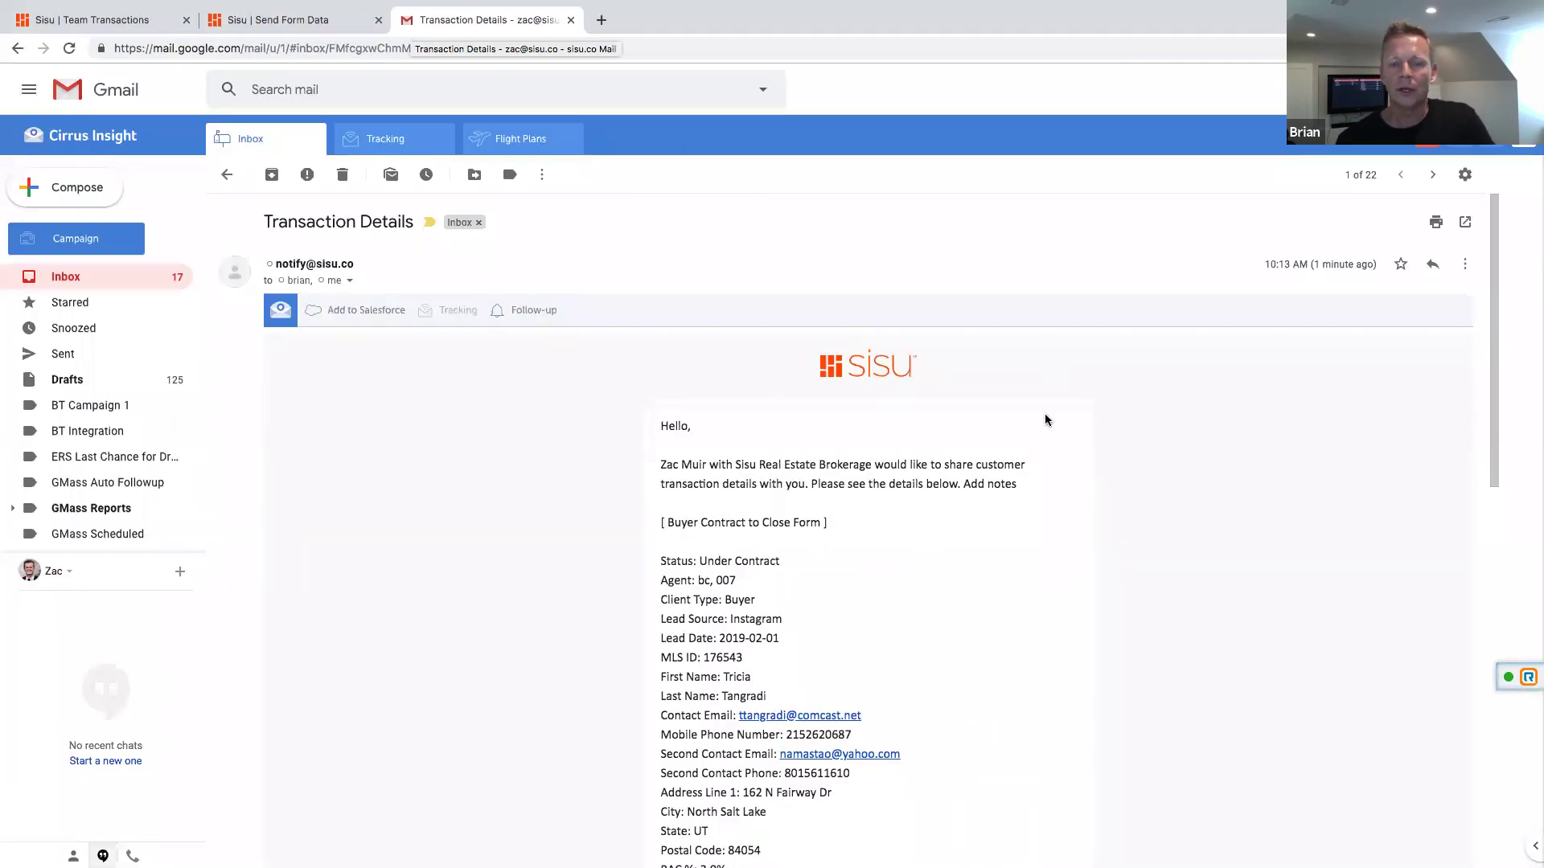
scroll(1015, 523, "down", 2)
scroll(1014, 525, "down", 3)
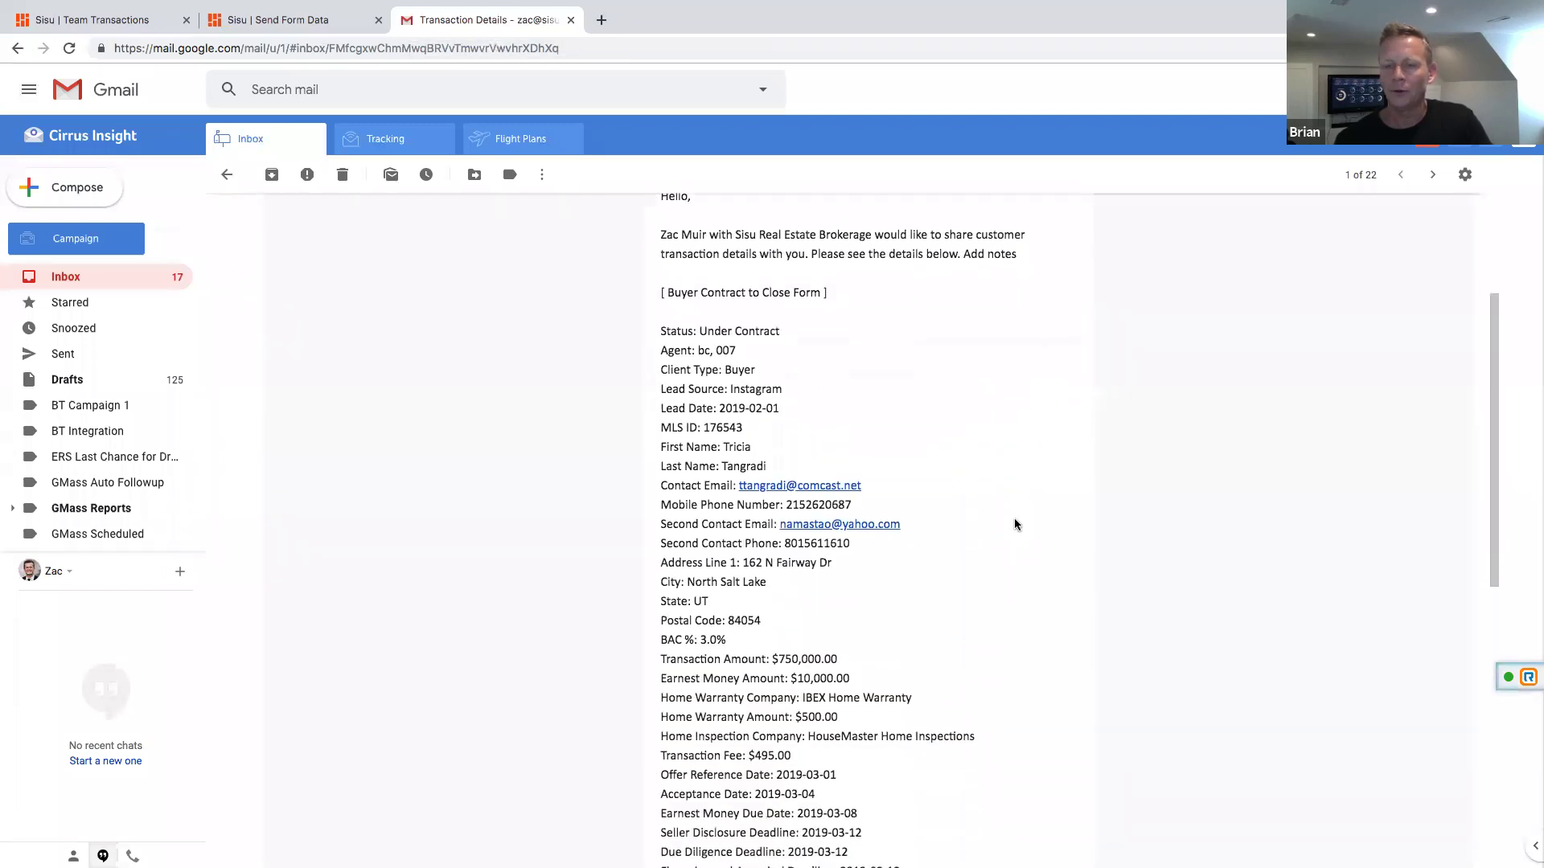
scroll(1015, 524, "down", 10)
scroll(1015, 524, "down", 3)
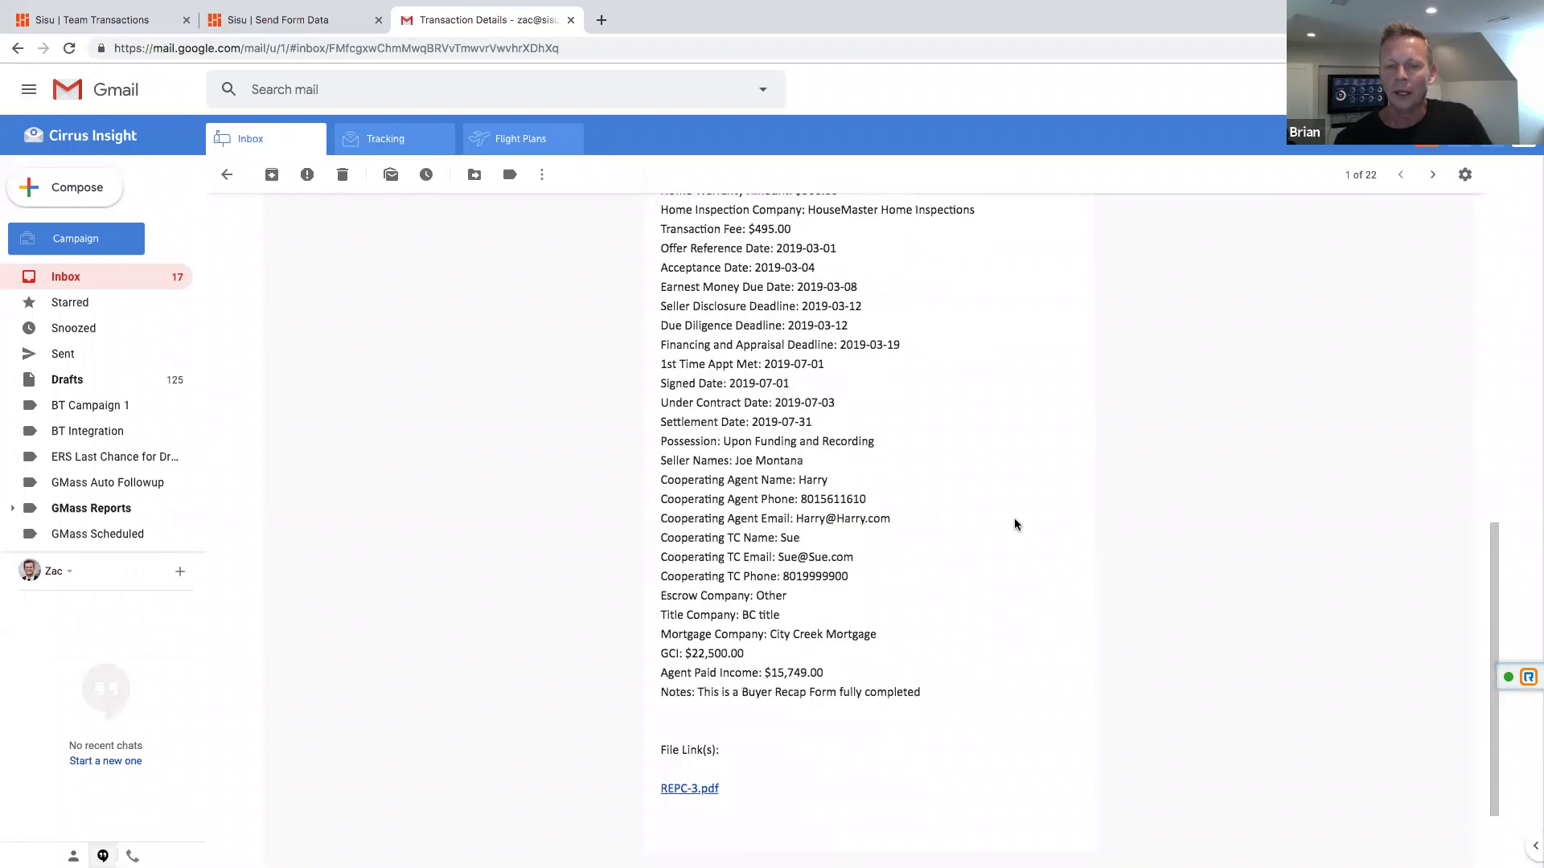
scroll(1014, 524, "up", 12)
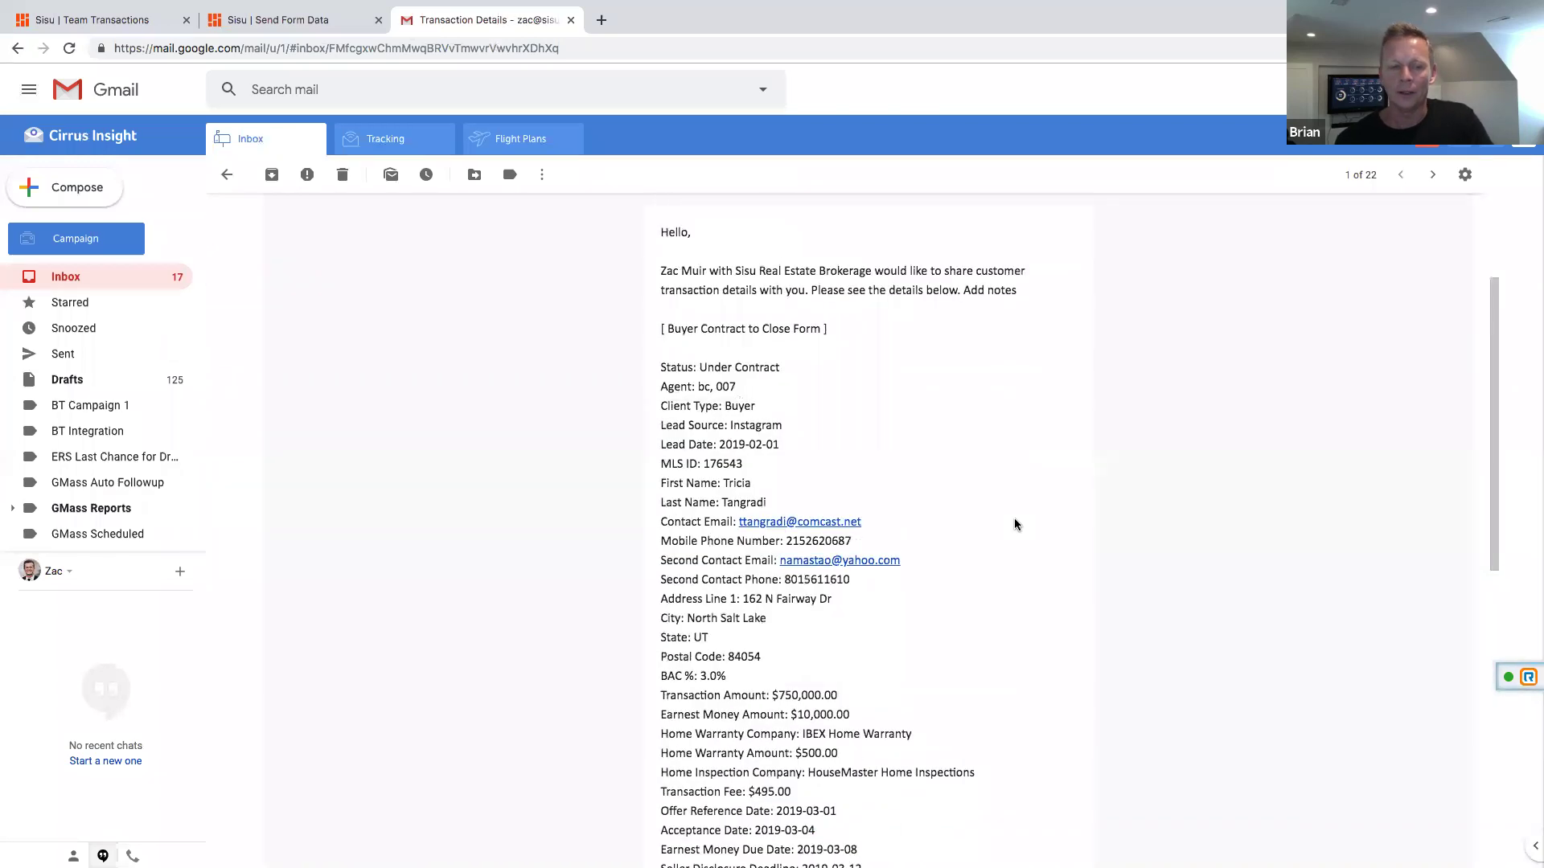
scroll(1014, 524, "up", 2)
scroll(1014, 524, "down", 5)
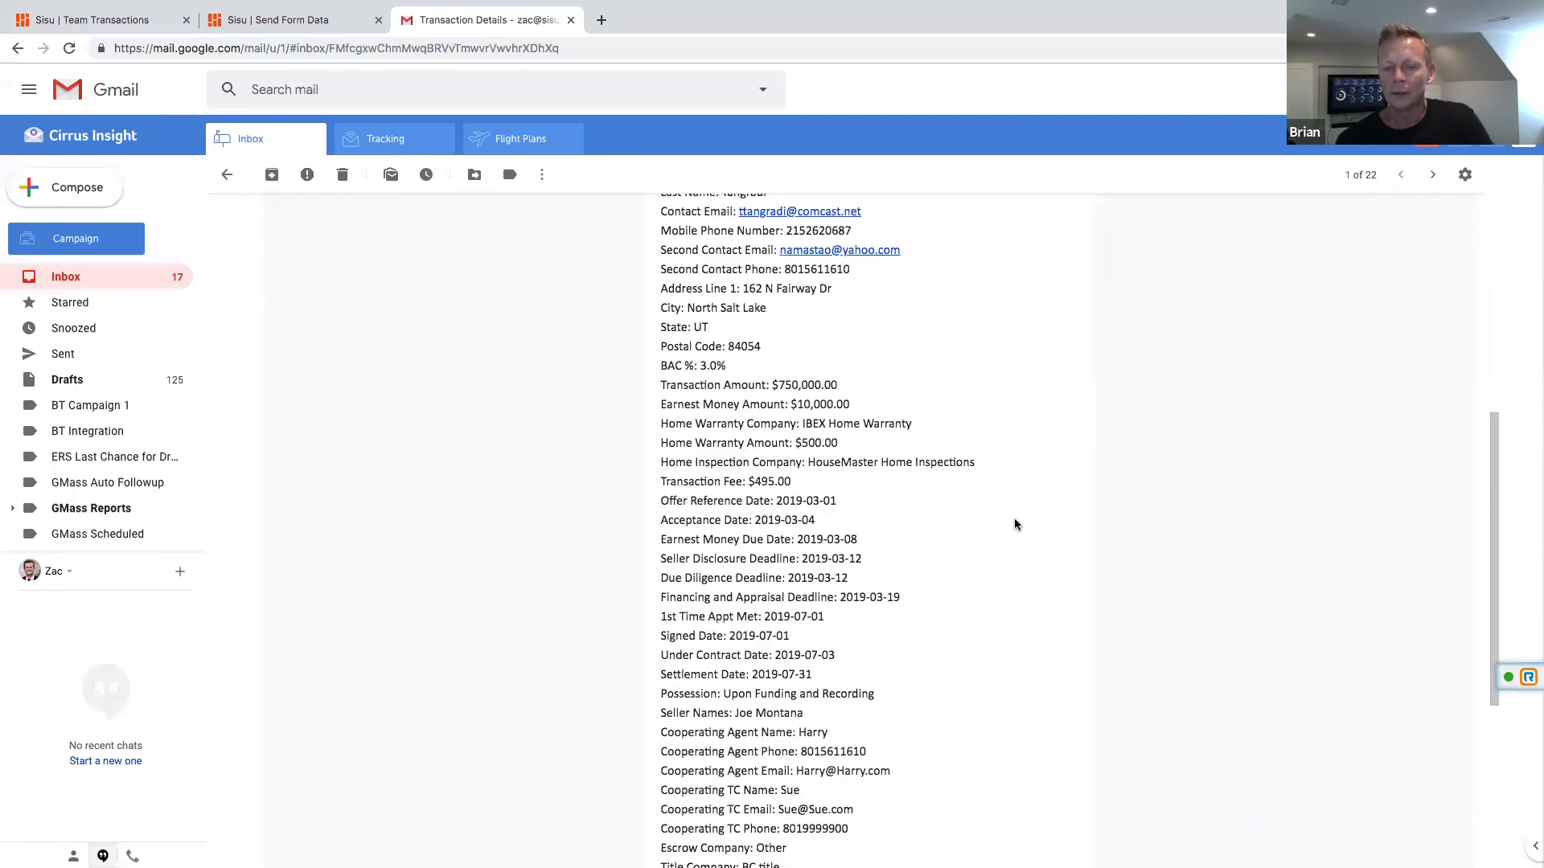
scroll(1014, 524, "down", 5)
Step: Follow the email's REPC-3.pdf link to the Sisu Document Share page
left_click(694, 685)
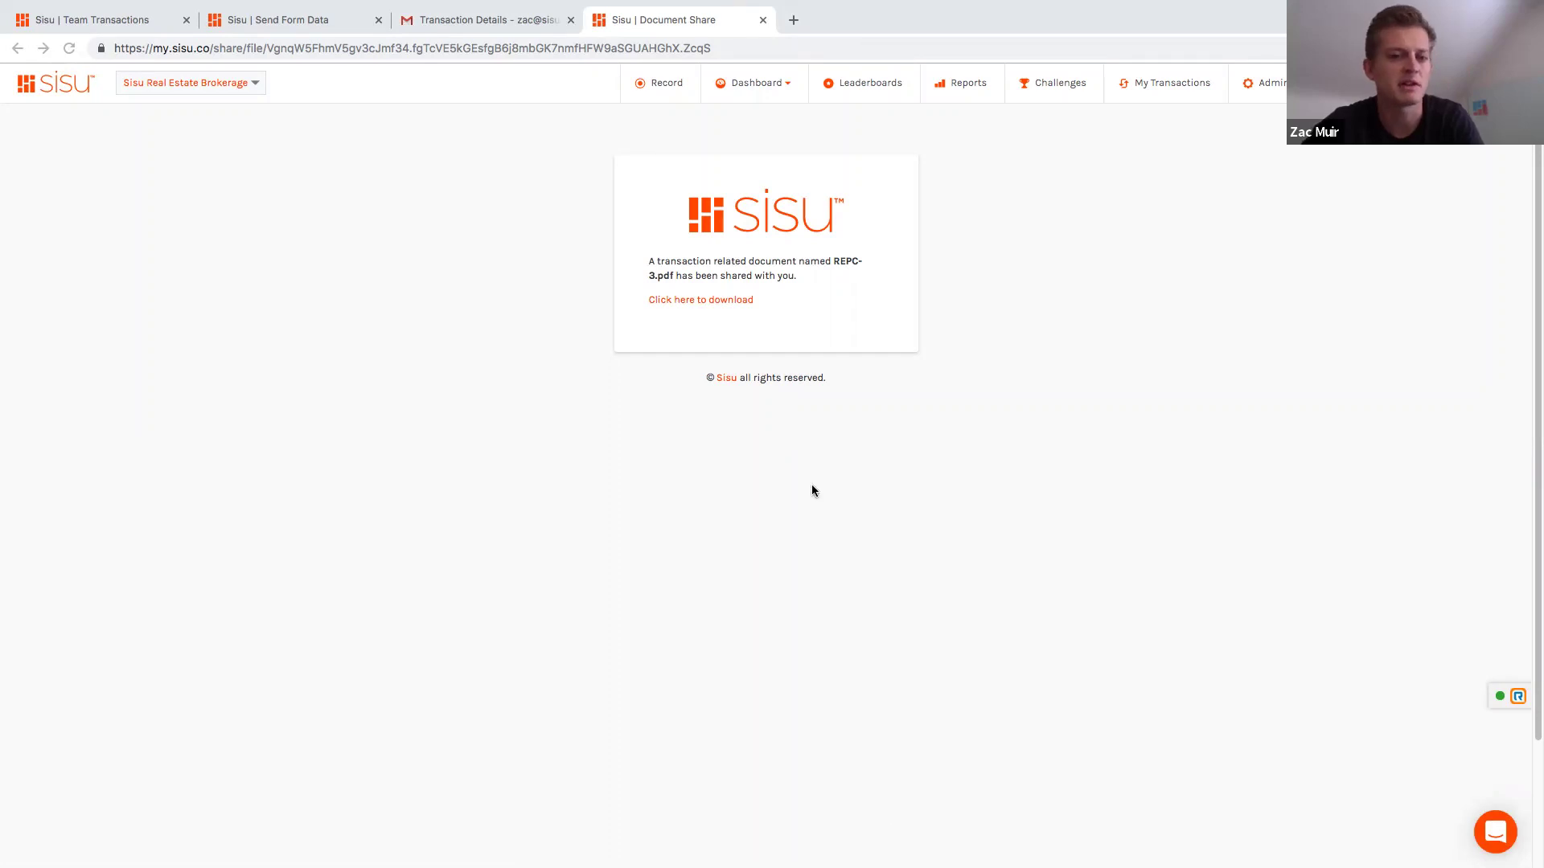
Step: Return to the Buyer Contract to Close Form, then open Admin > Team Settings
left_click(268, 20)
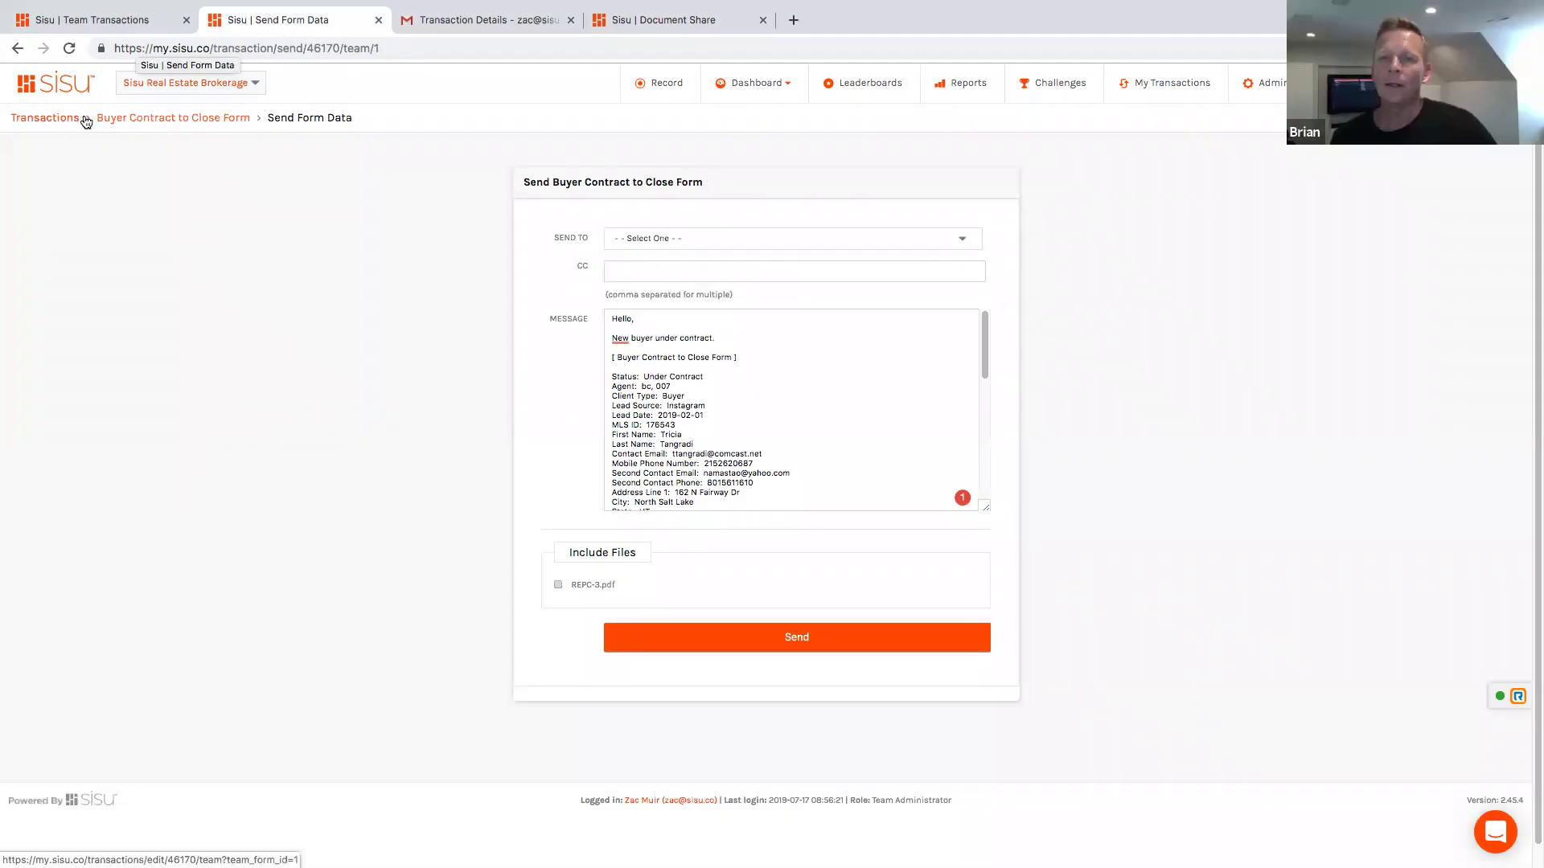
left_click(124, 120)
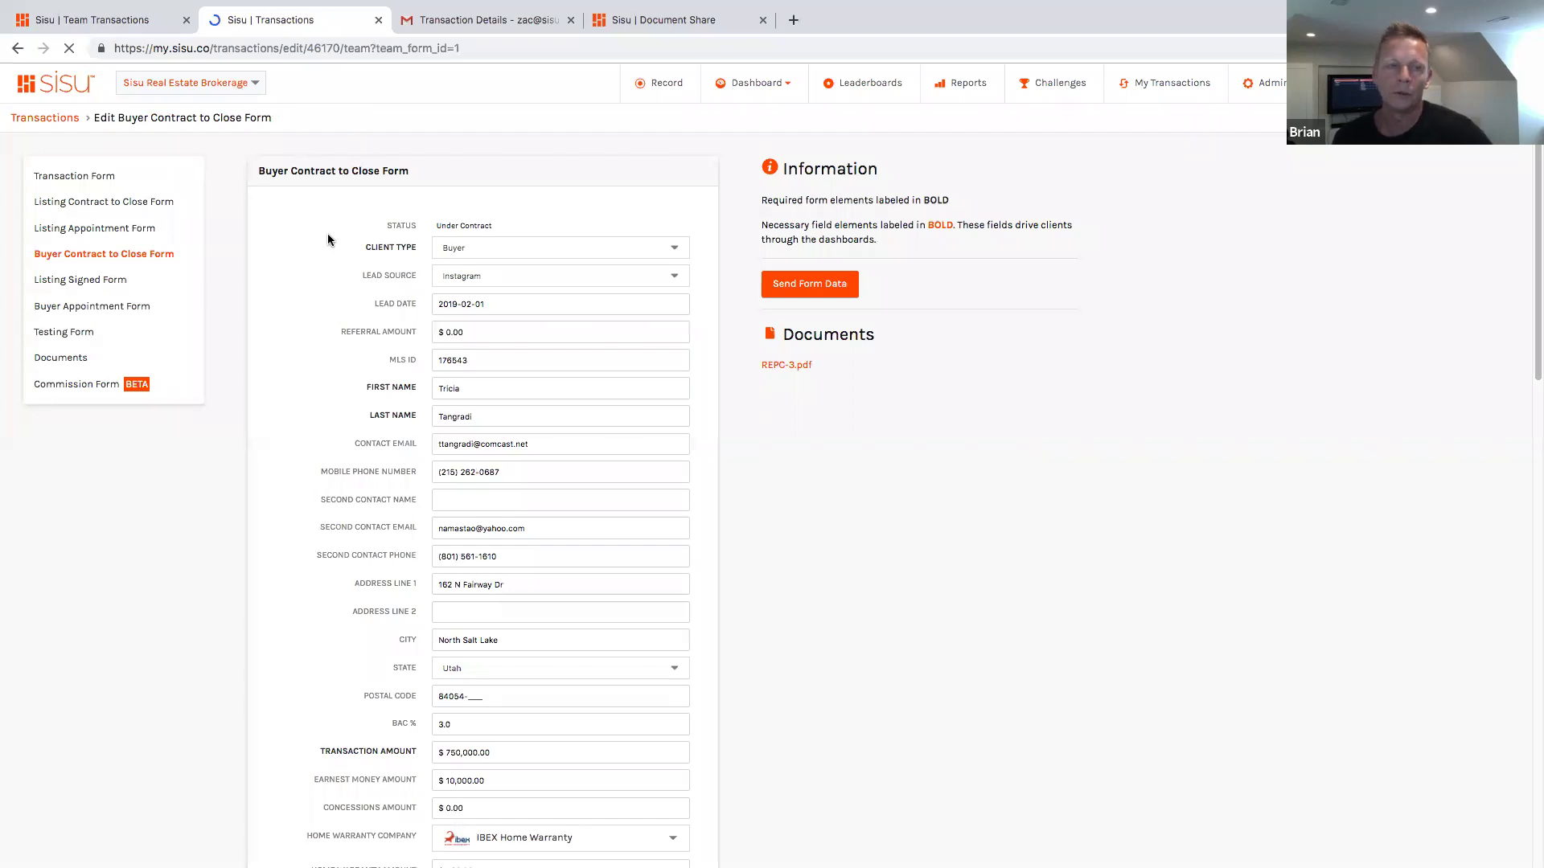
left_click(1282, 95)
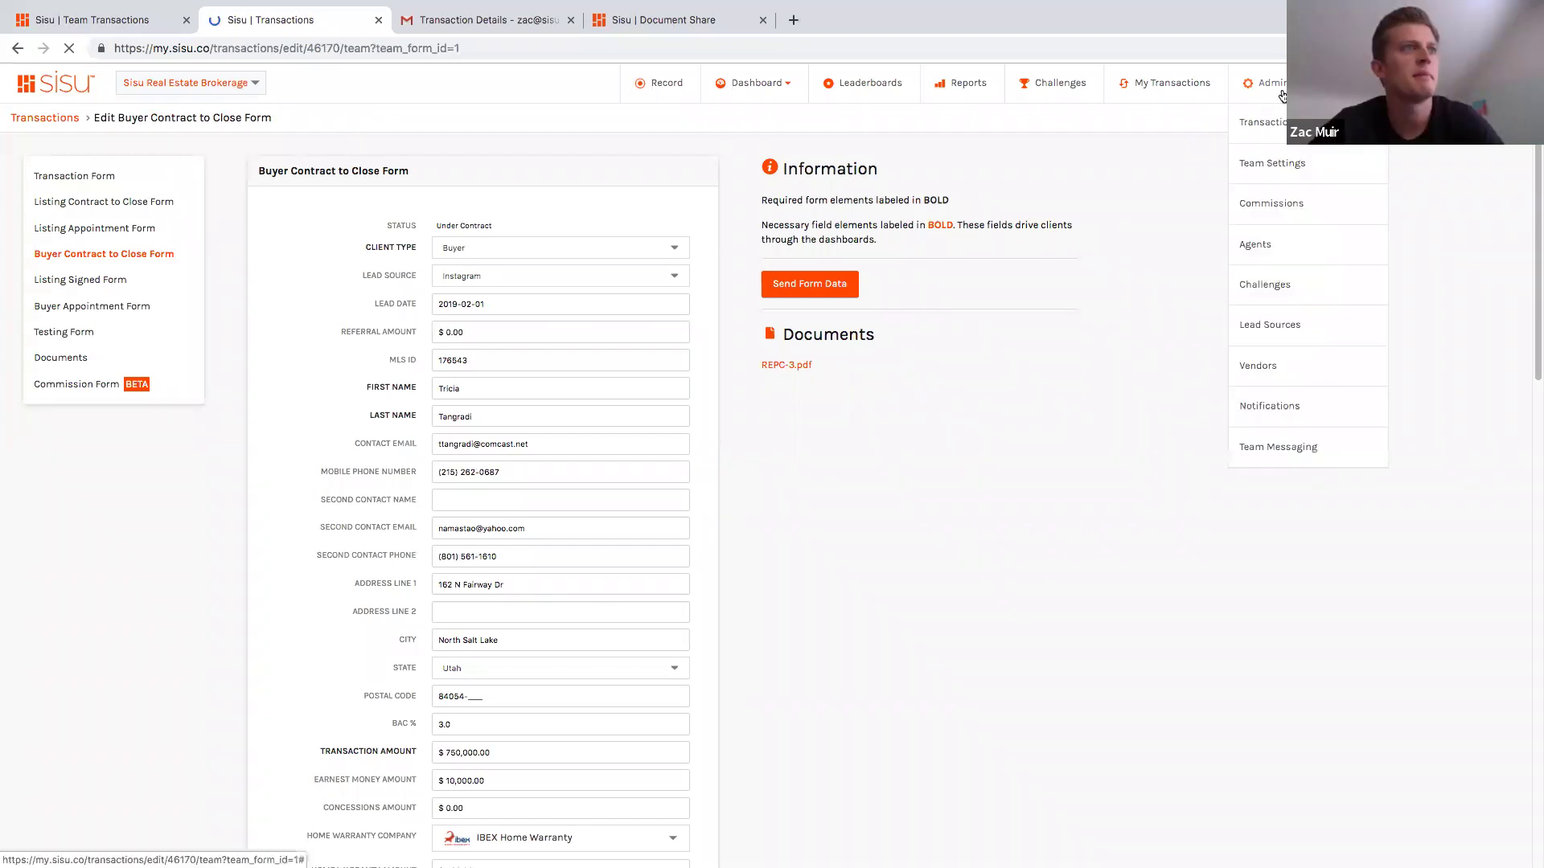
left_click(1274, 170)
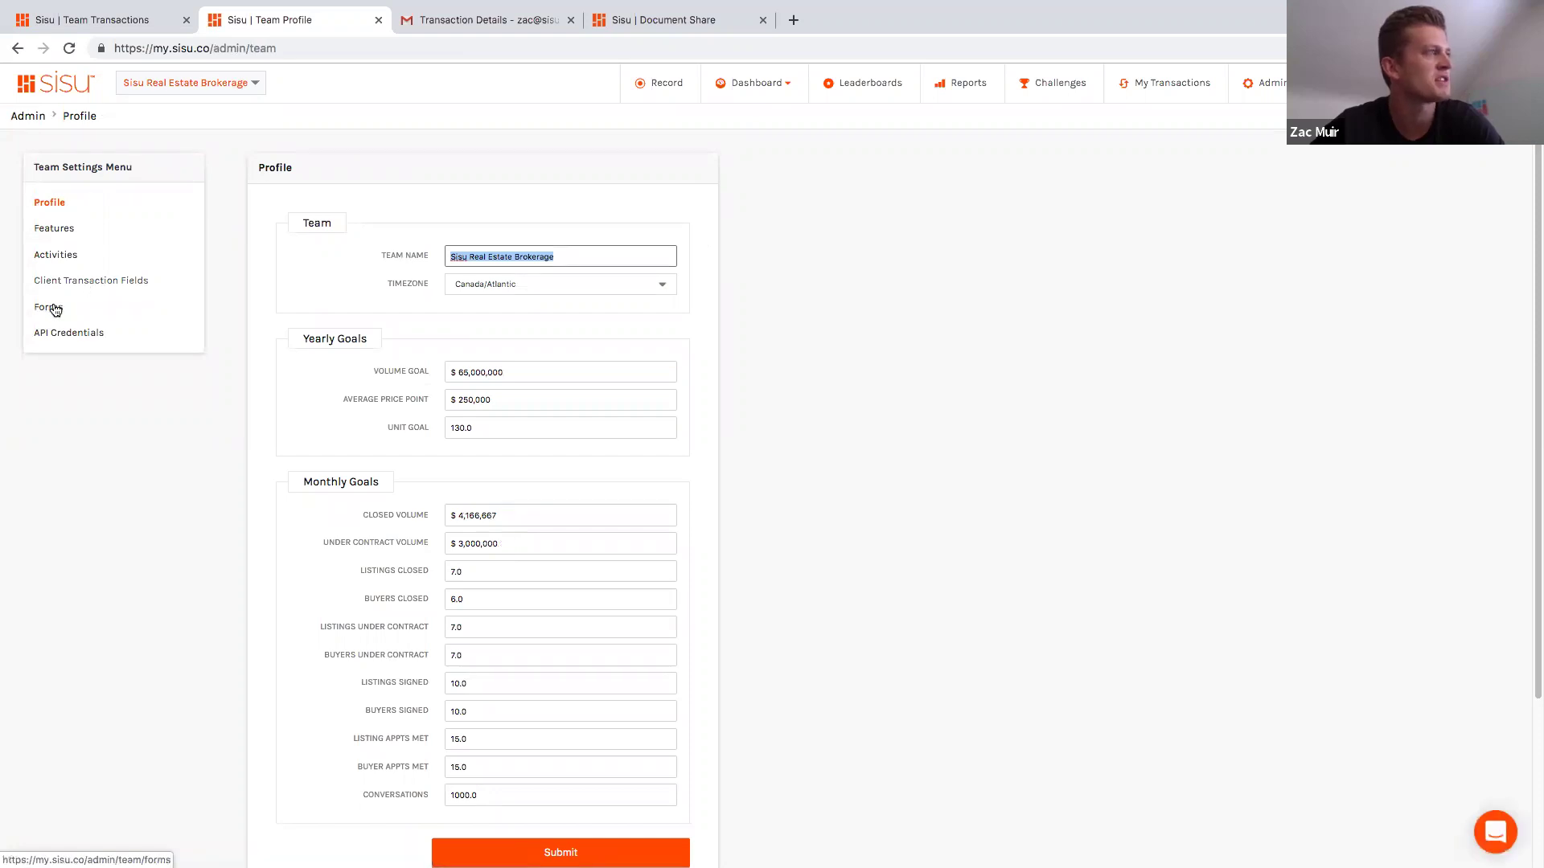
Step: Navigate from Team Settings' forms menu to the Client Transaction Fields page
left_click(55, 309)
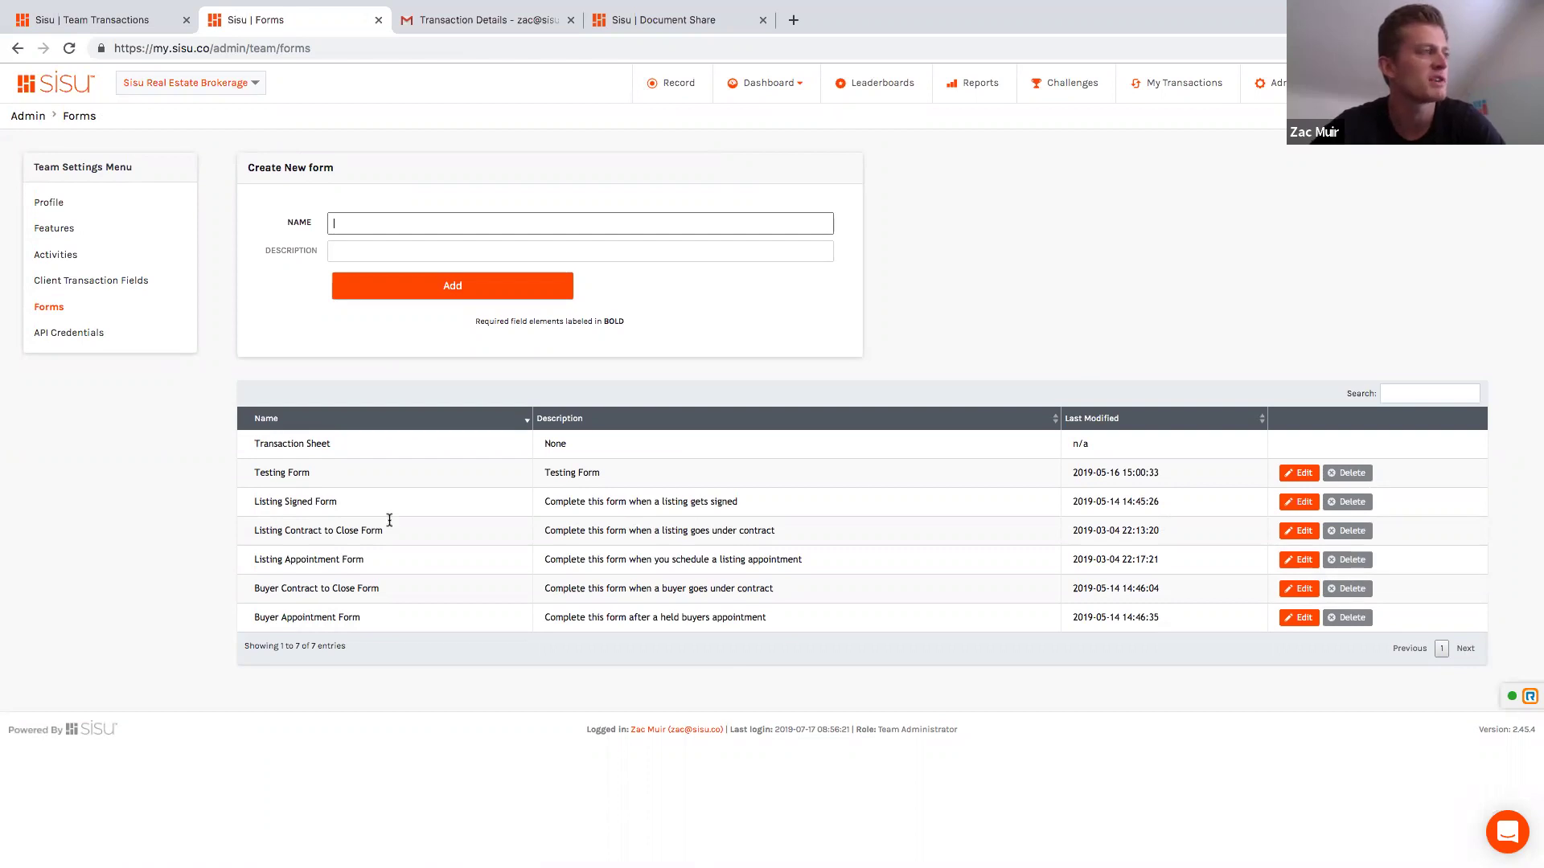
left_click_drag(339, 502, 328, 502)
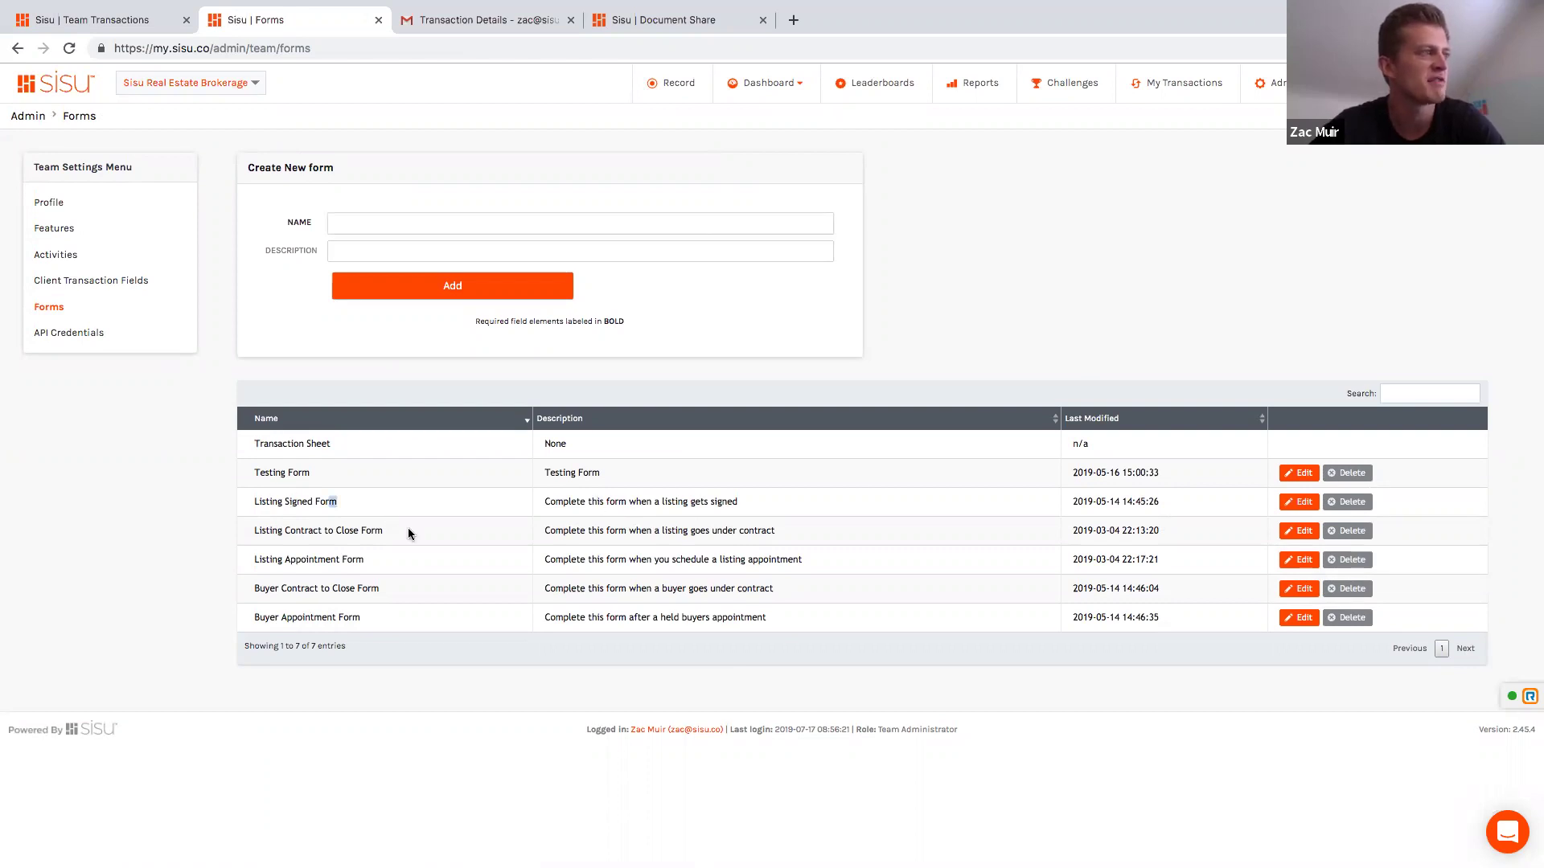
left_click(148, 438)
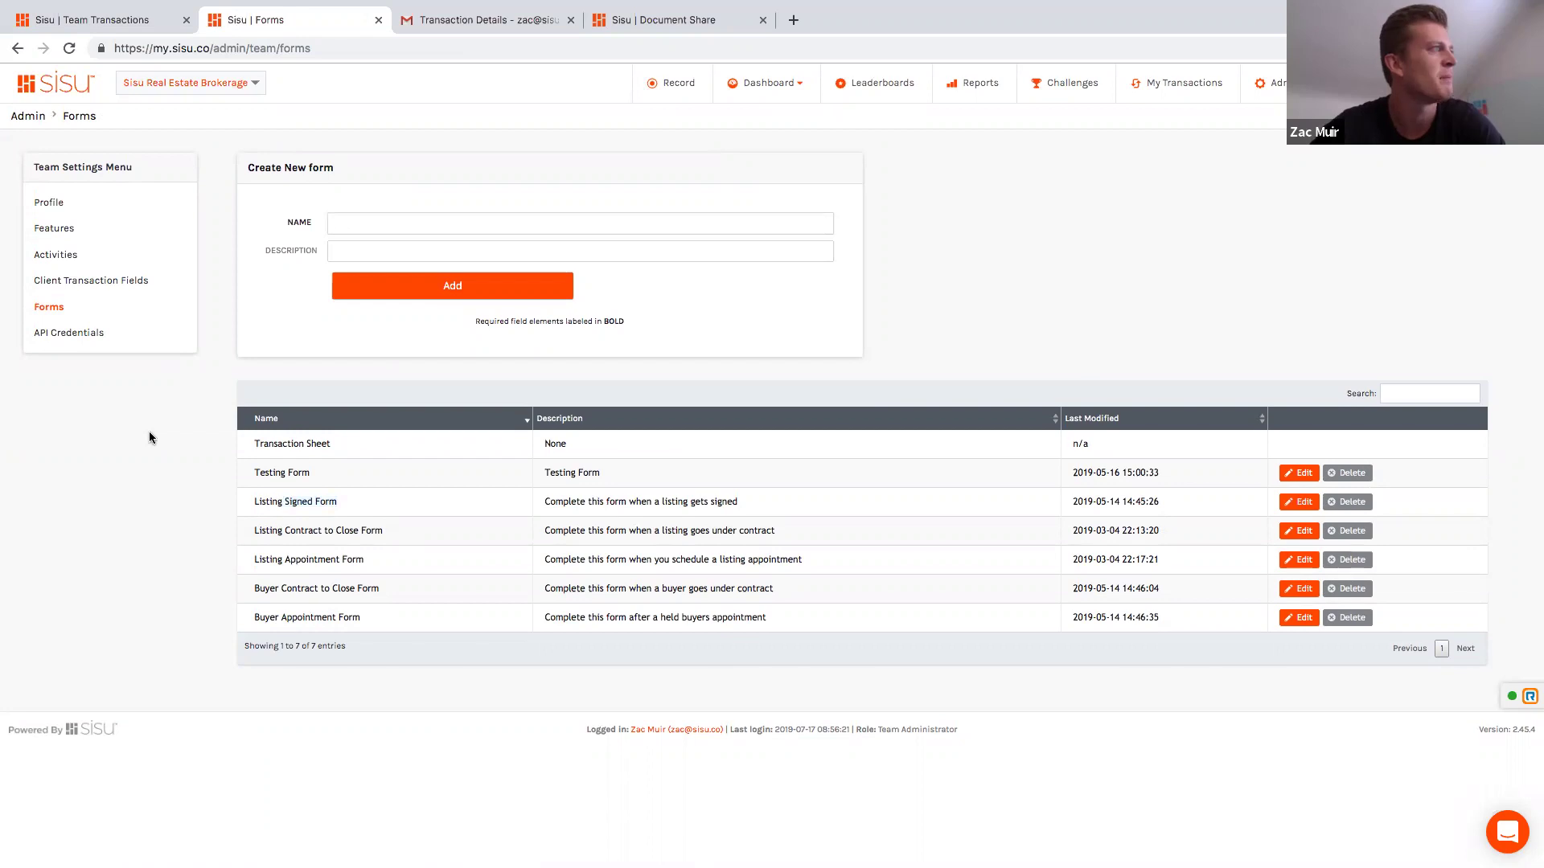
left_click(102, 283)
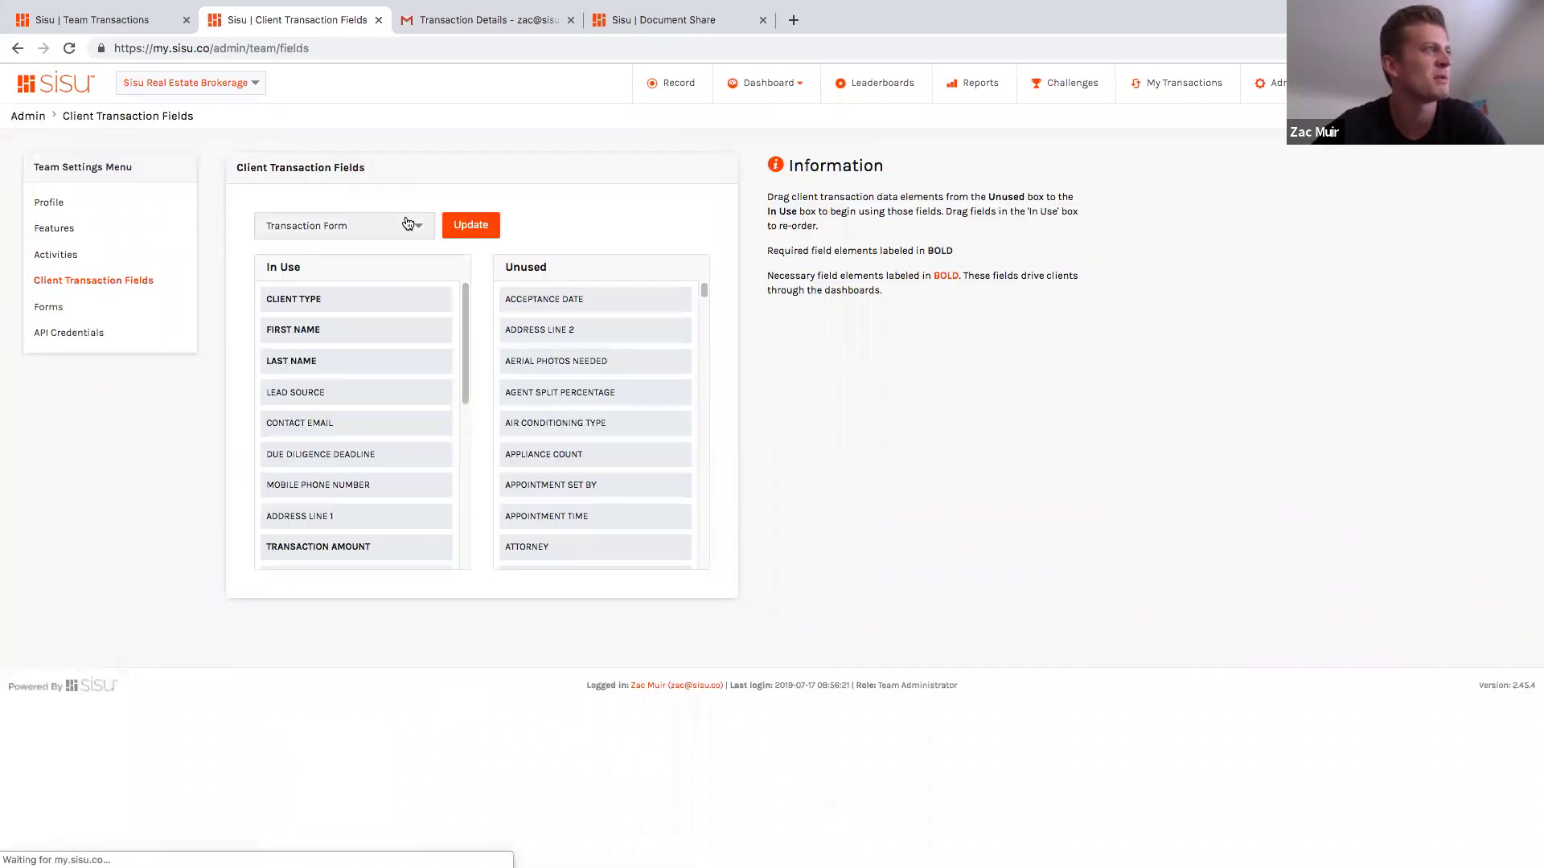
Step: Load the Buyer Contract to Close Form fields and move HOME WARRANTY COMPANY below COOPERATING TC PHONE
left_click(408, 223)
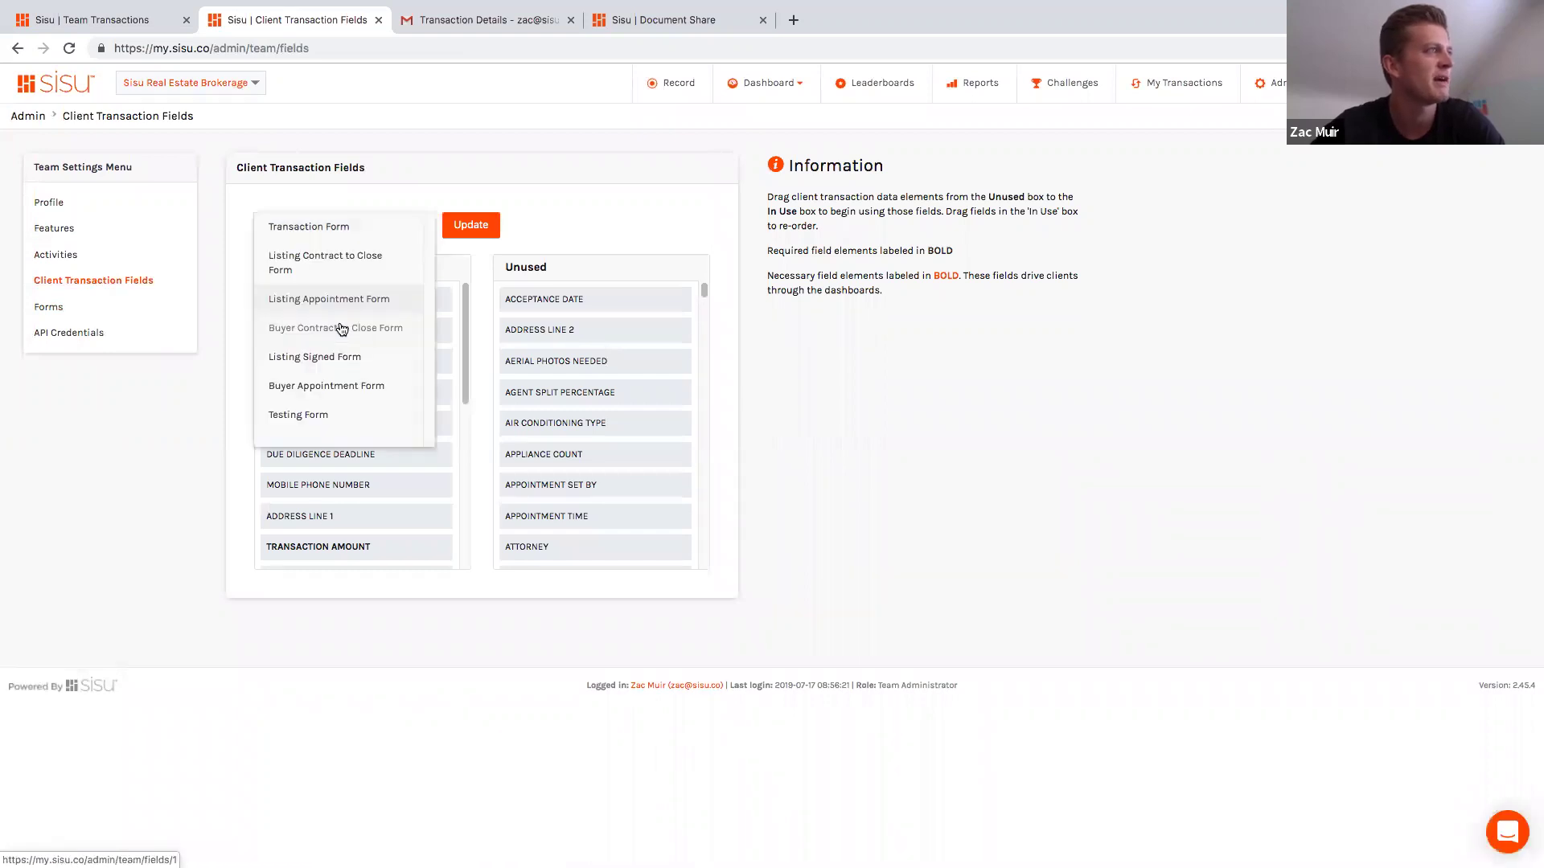
left_click(339, 327)
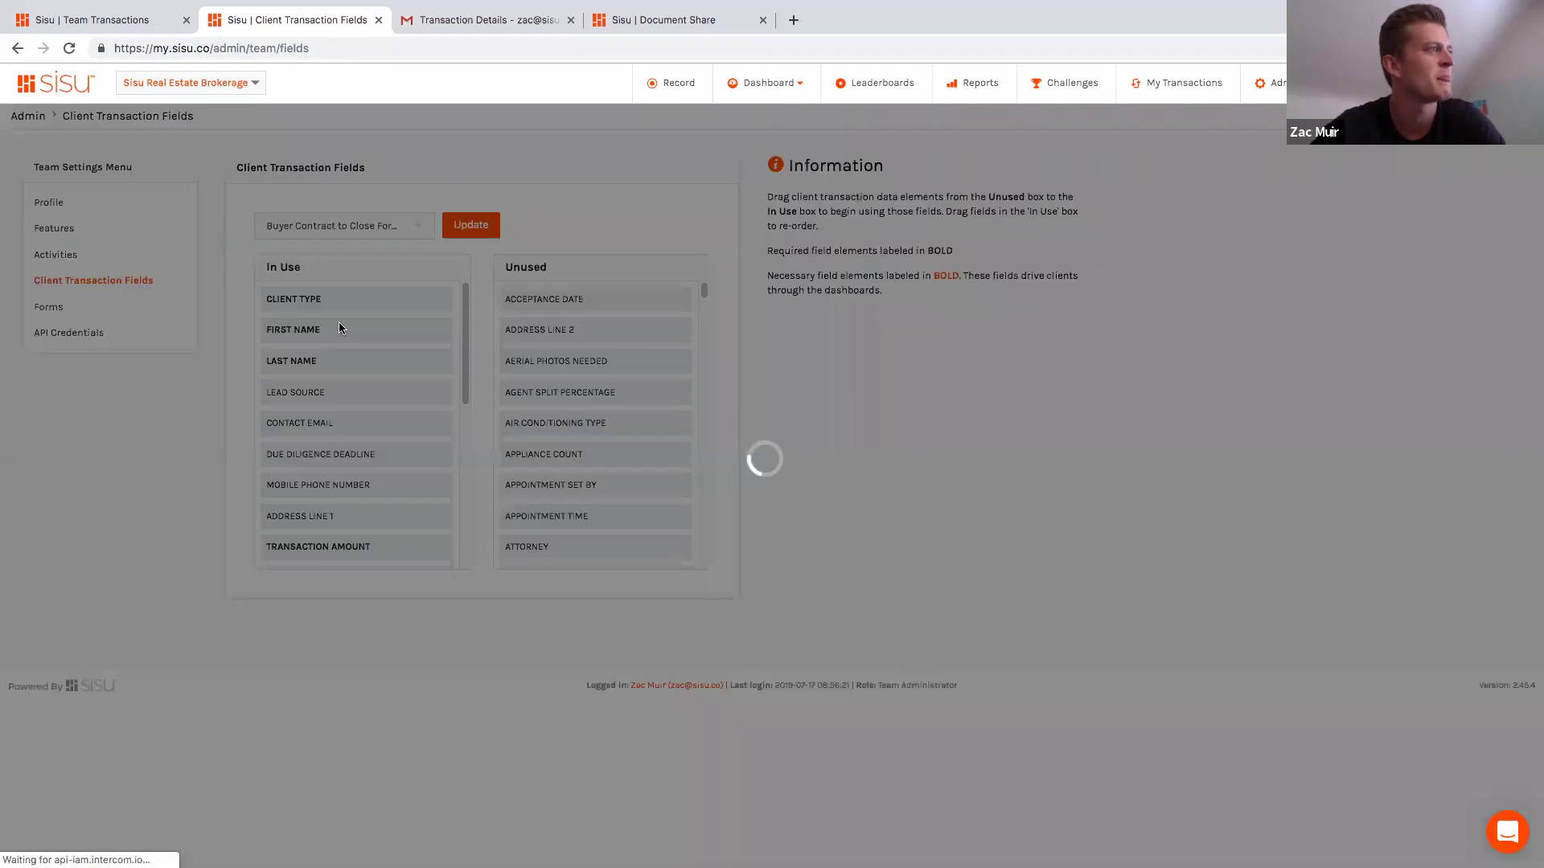
scroll(380, 408, "down", 3)
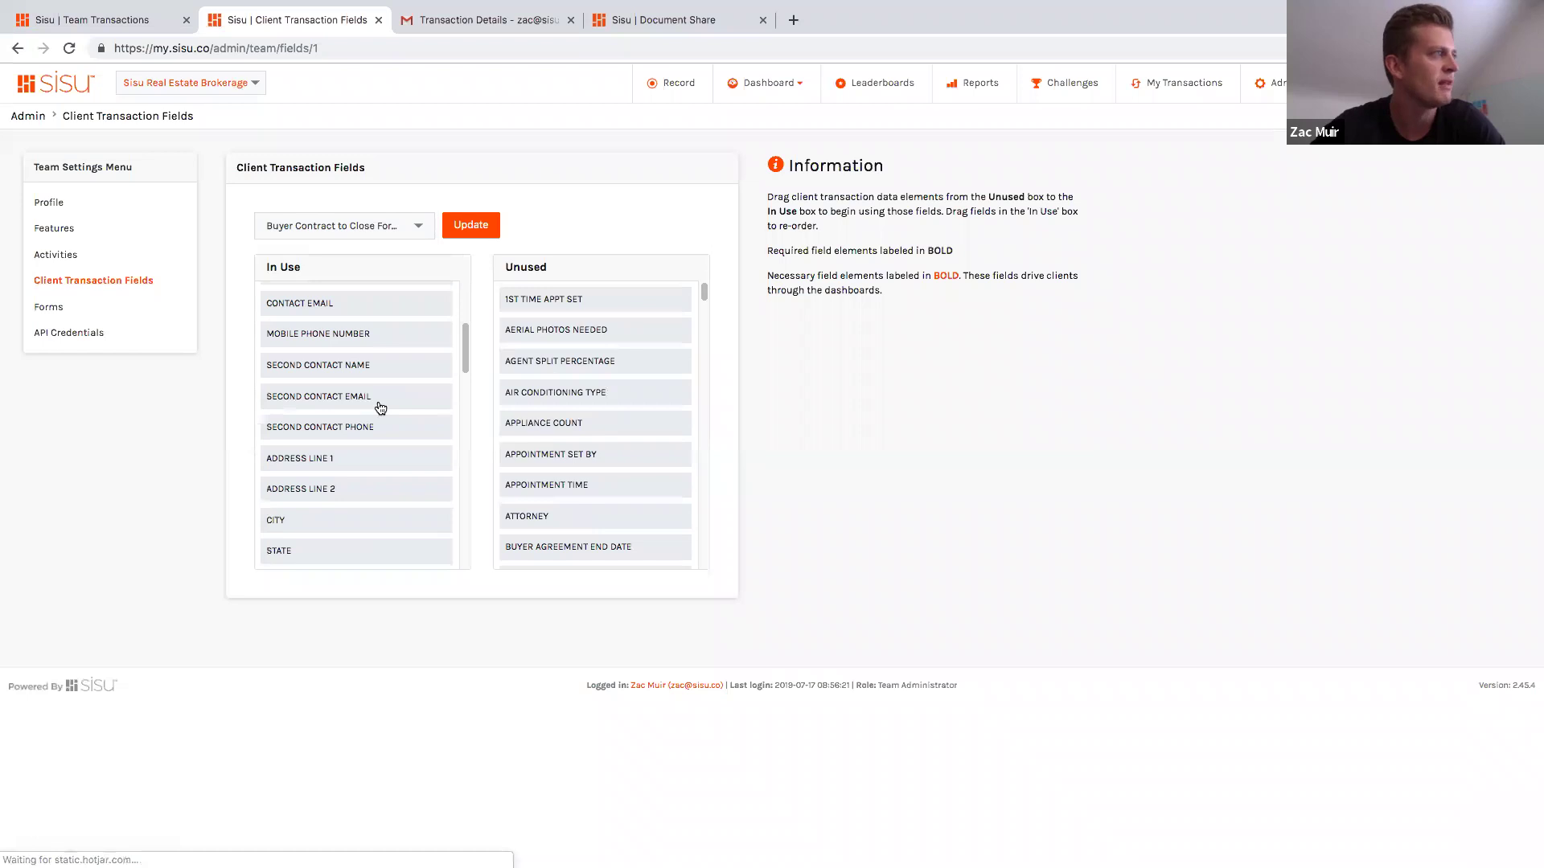
scroll(380, 407, "down", 2)
scroll(380, 407, "down", 2)
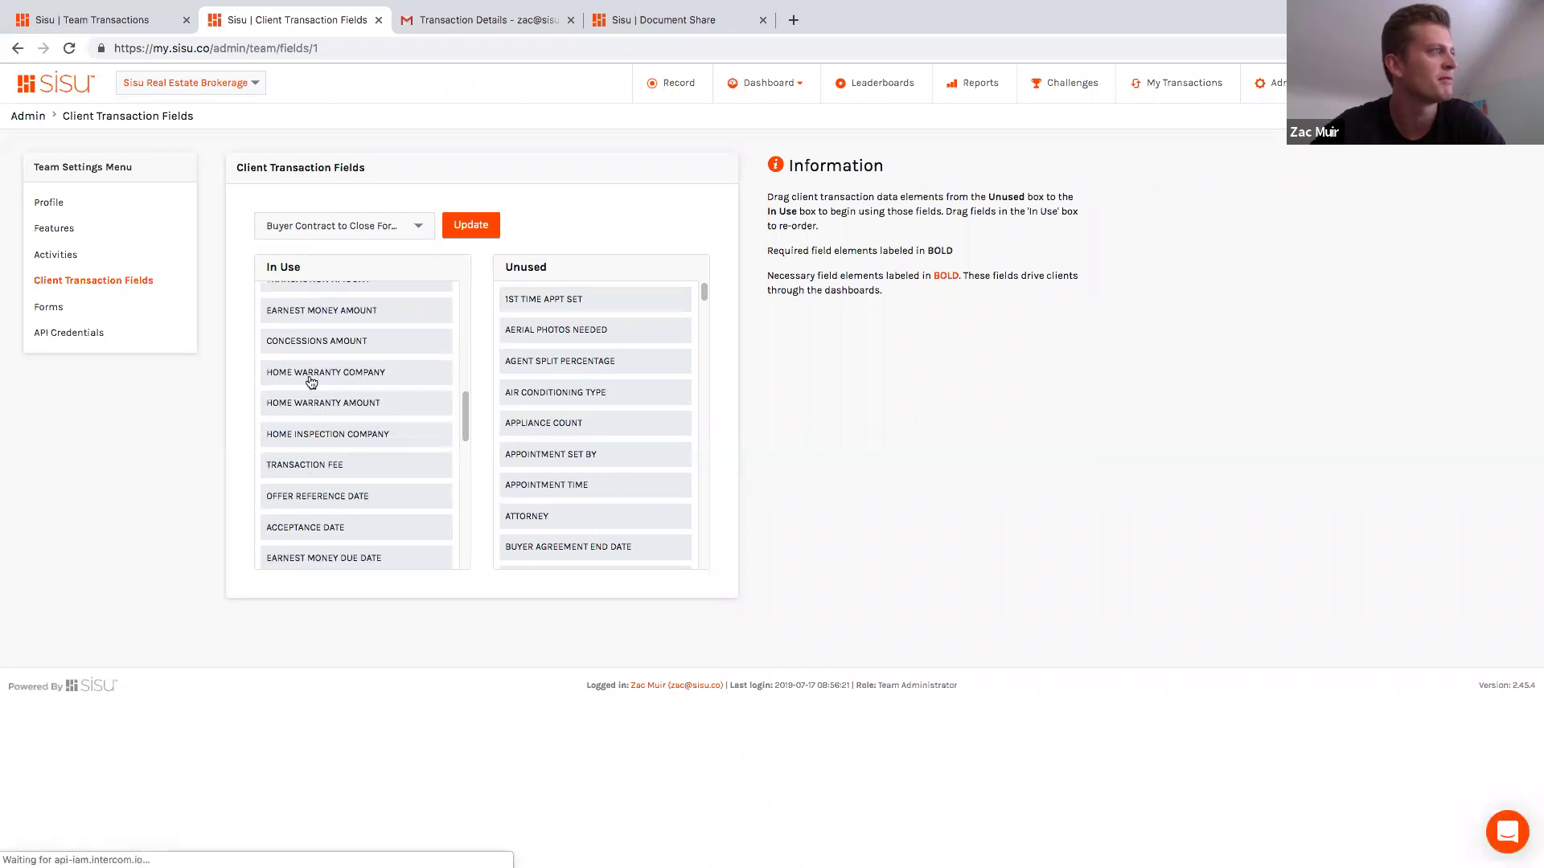
left_click_drag(343, 377, 356, 525)
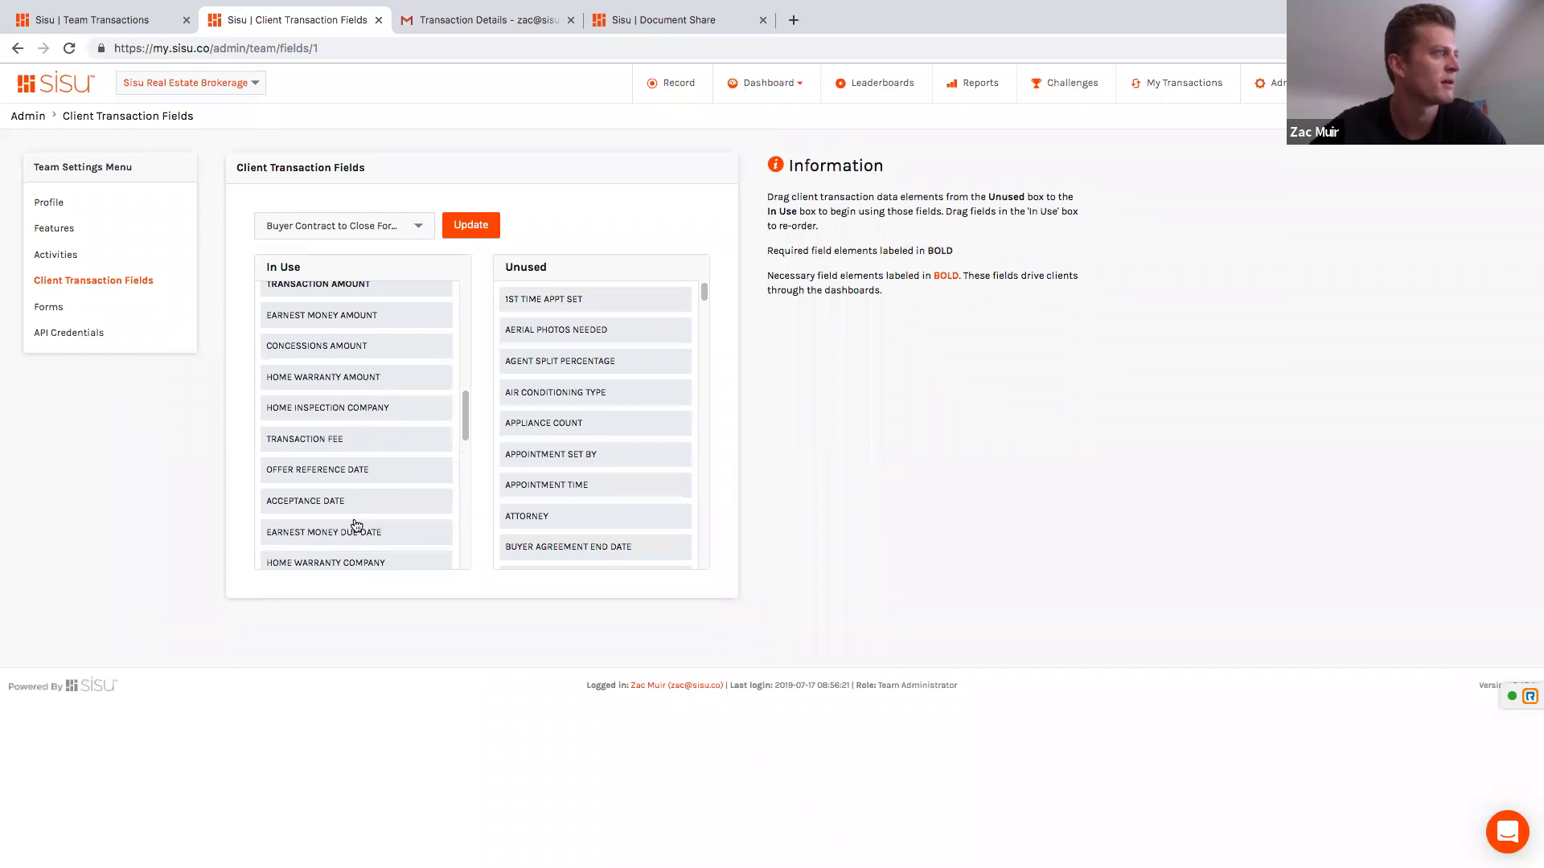
scroll(356, 525, "down", 3)
scroll(354, 523, "down", 2)
left_click_drag(354, 368, 343, 465)
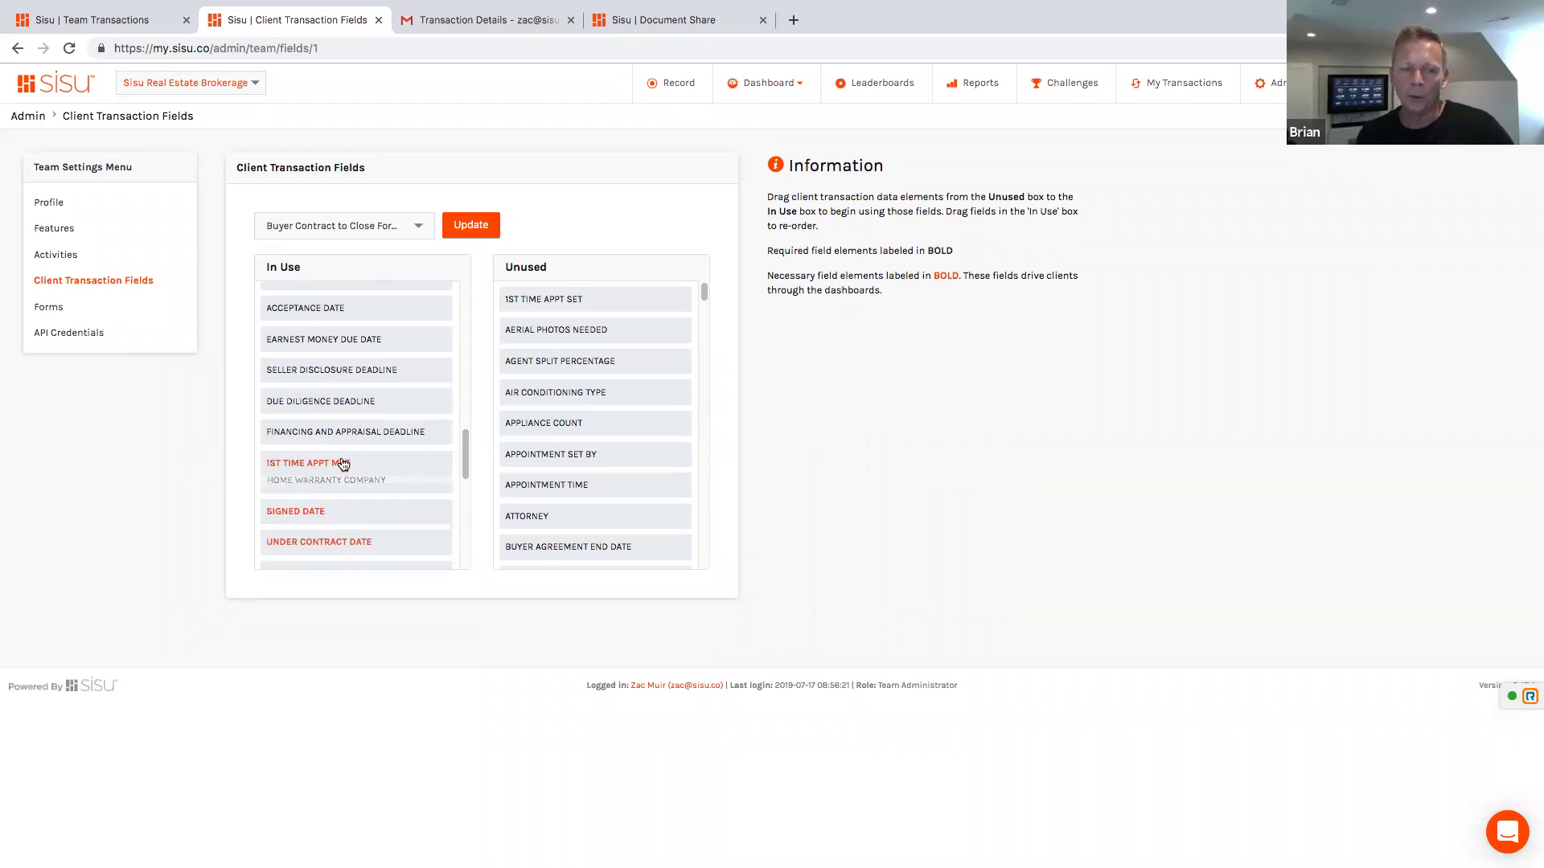
scroll(343, 464, "down", 4)
left_click_drag(344, 413, 336, 498)
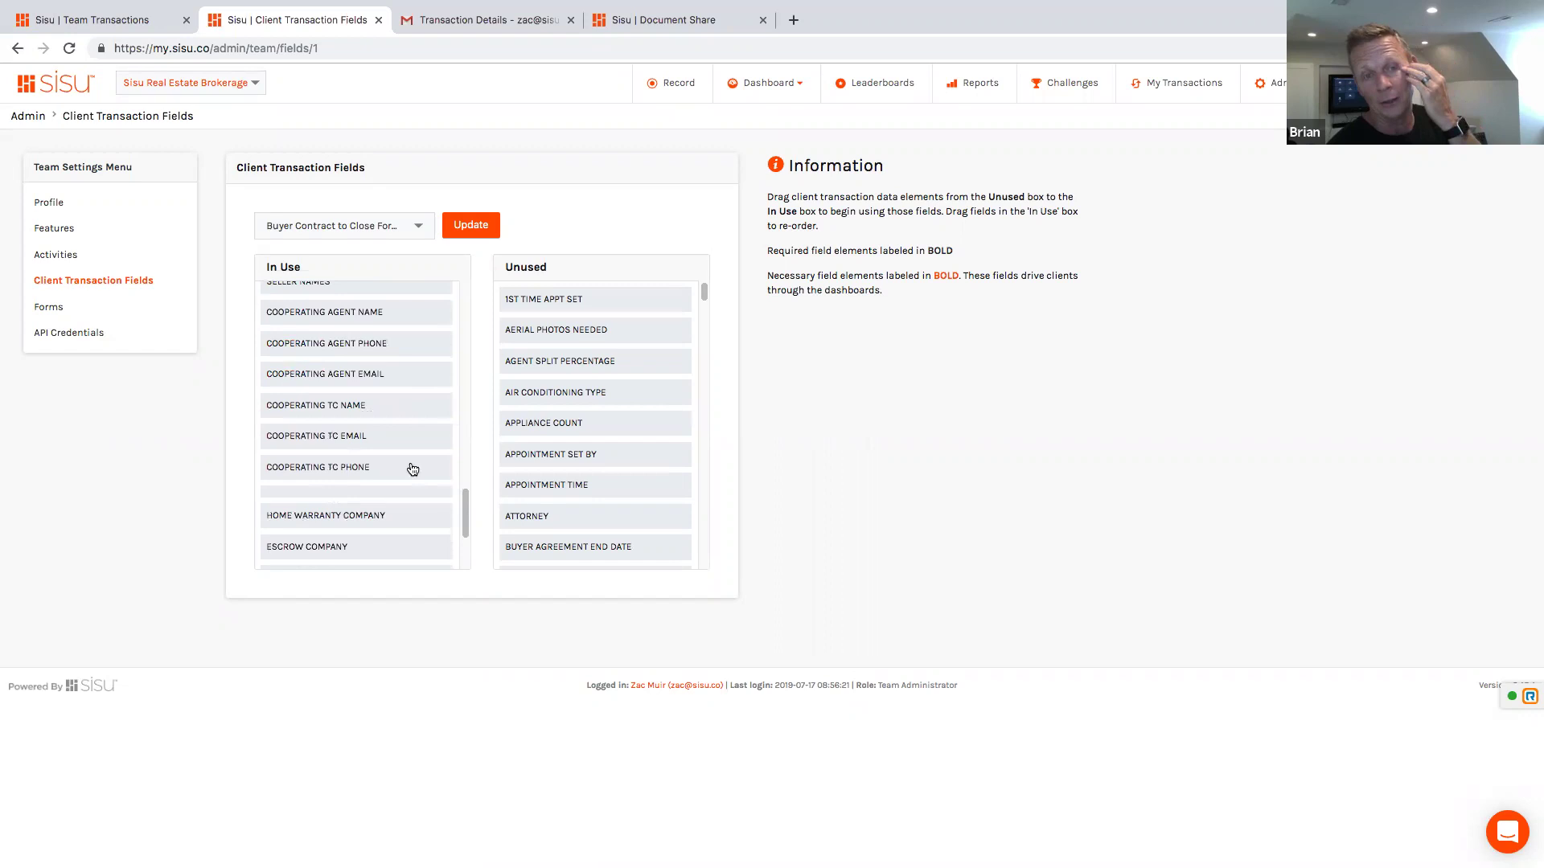
scroll(412, 469, "down", 1)
scroll(413, 469, "down", 1)
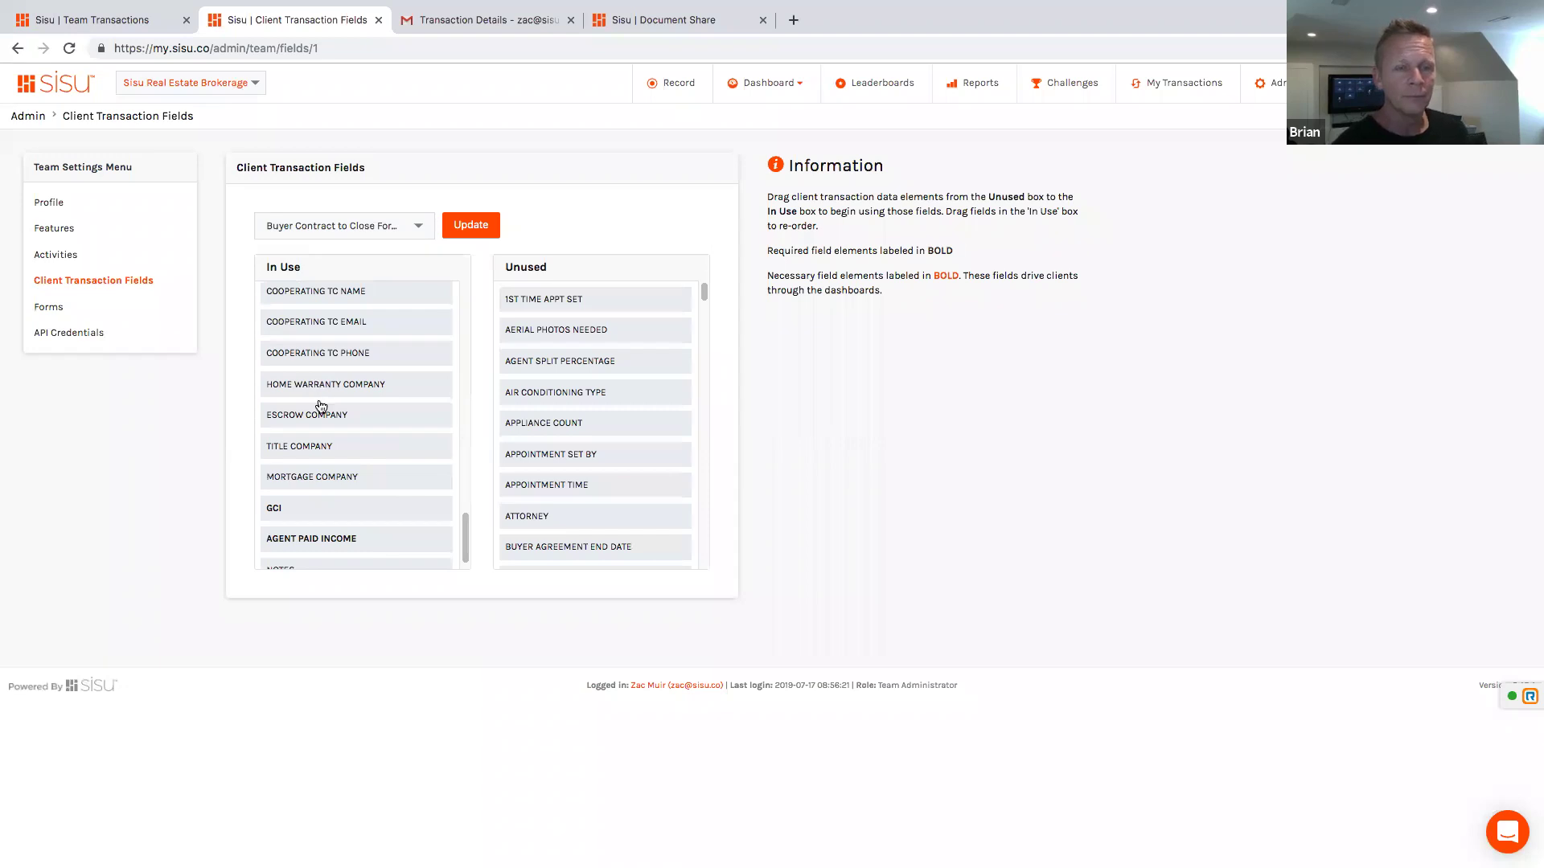
scroll(356, 396, "up", 5)
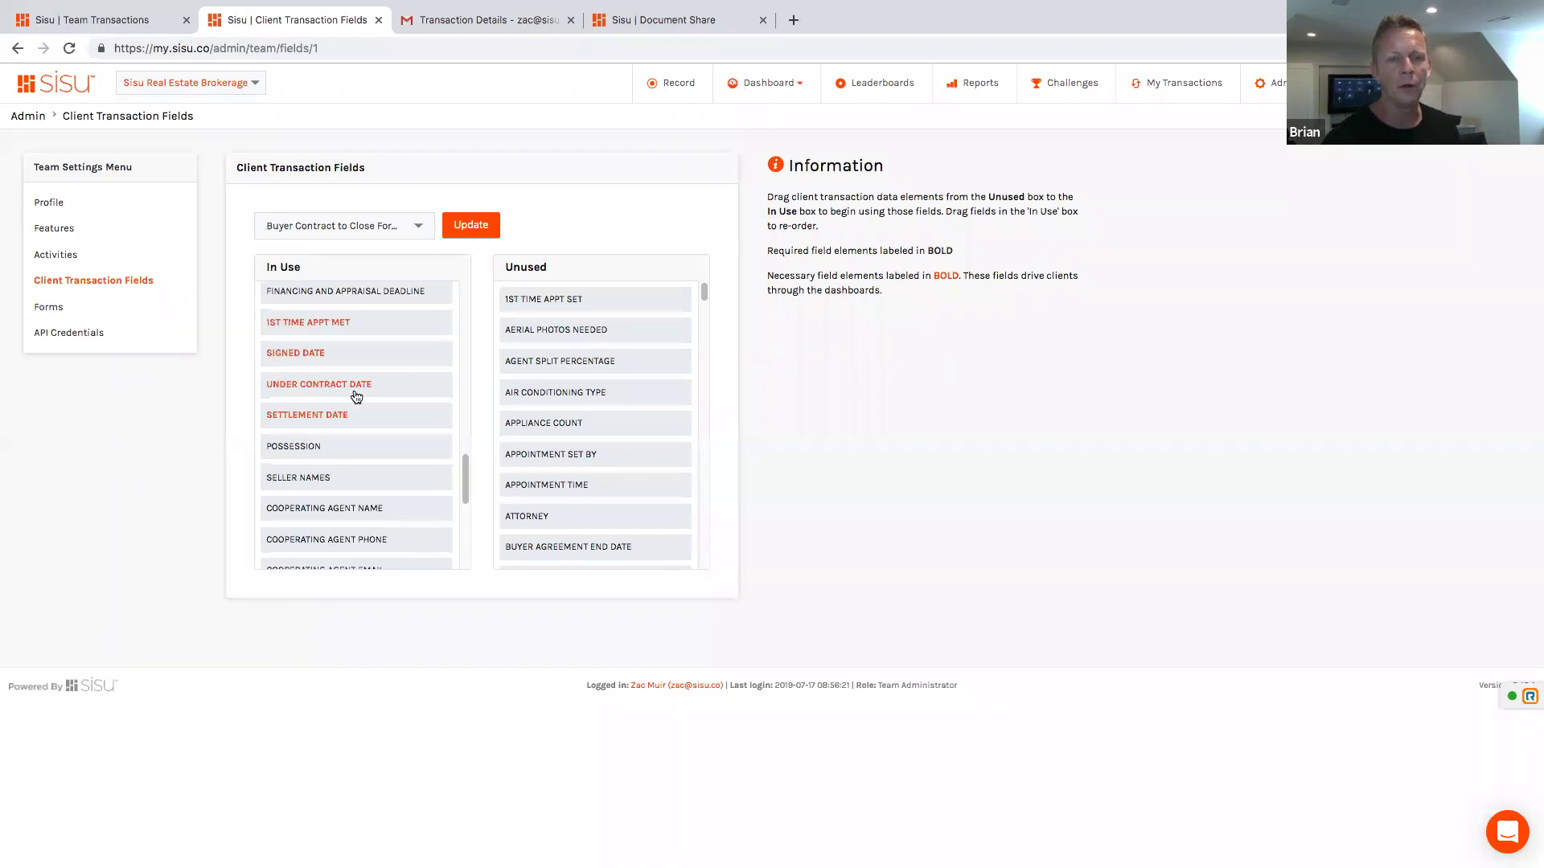
scroll(356, 396, "up", 3)
scroll(326, 413, "up", 3)
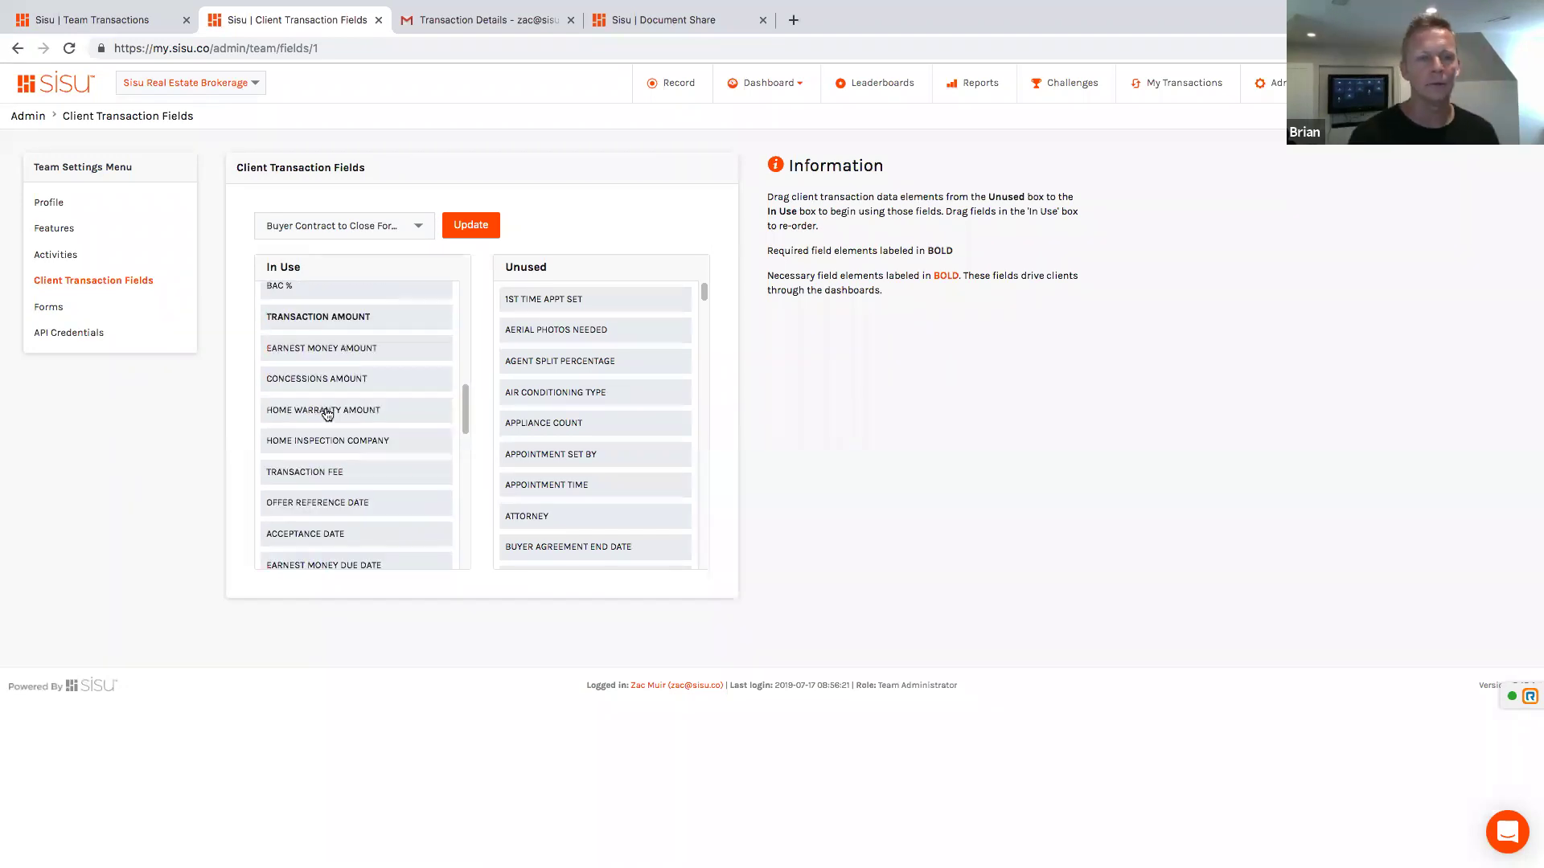
Step: Place HOME INSPECTION COMPANY right after HOME WARRANTY COMPANY and save with Update
left_click_drag(329, 441, 503, 432)
scroll(345, 454, "down", 9)
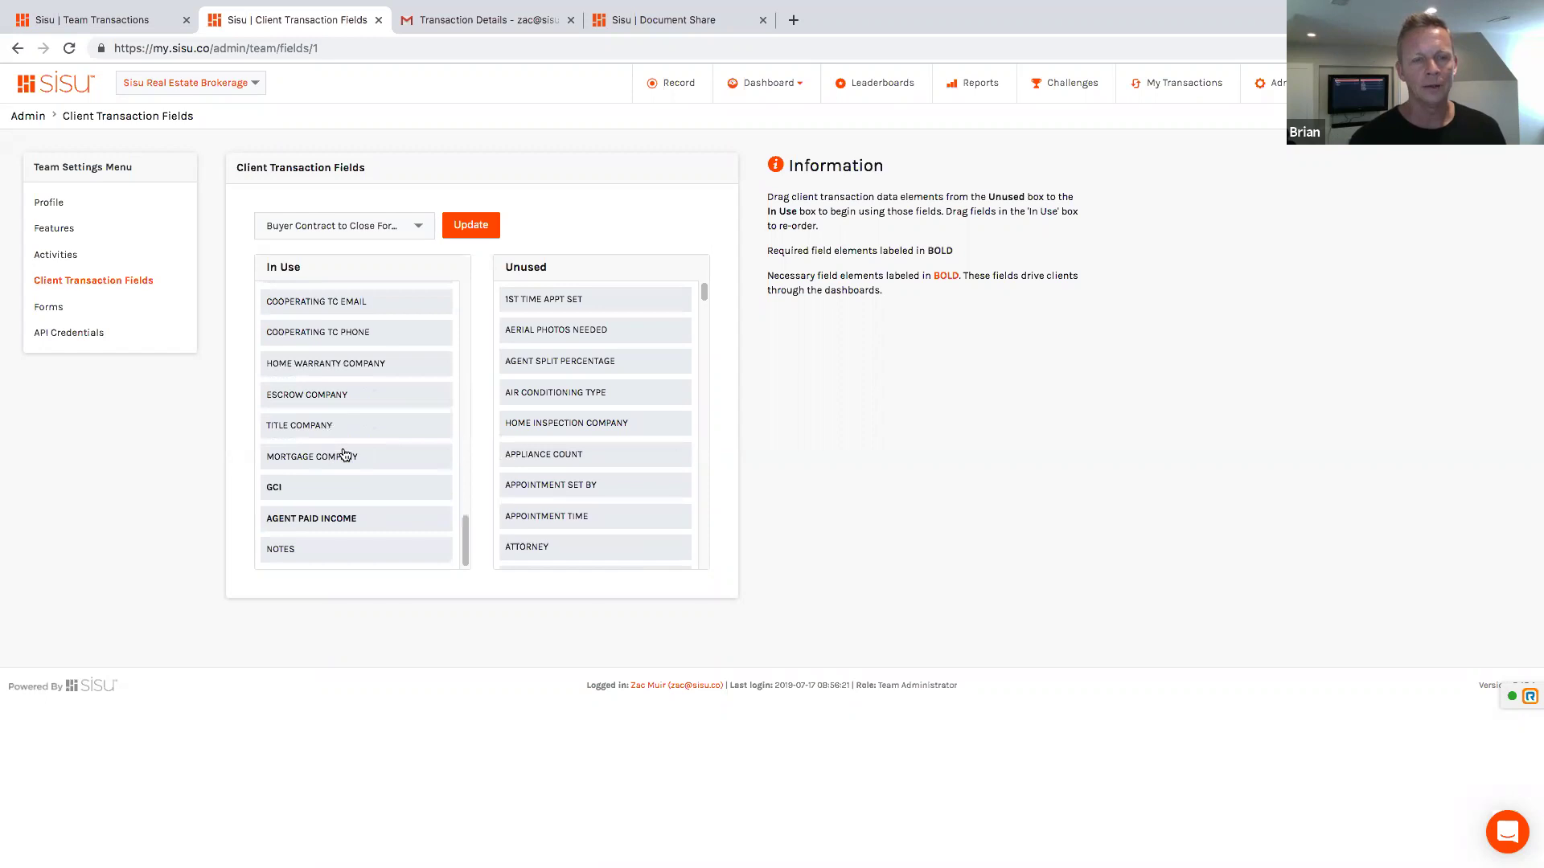
scroll(345, 454, "up", 1)
scroll(345, 455, "up", 1)
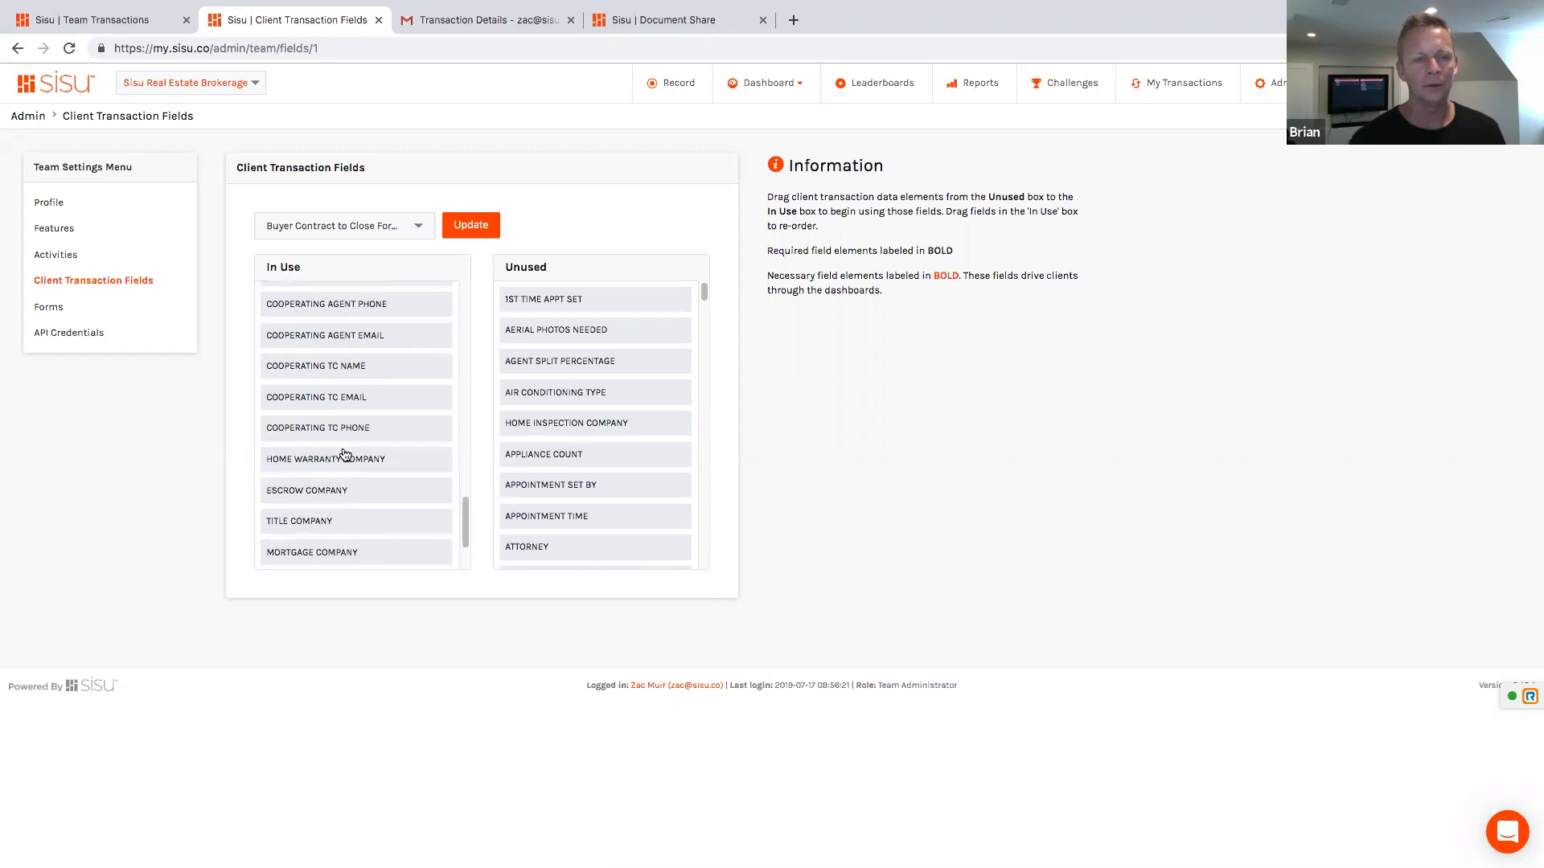
scroll(344, 455, "down", 2)
left_click_drag(573, 429, 328, 424)
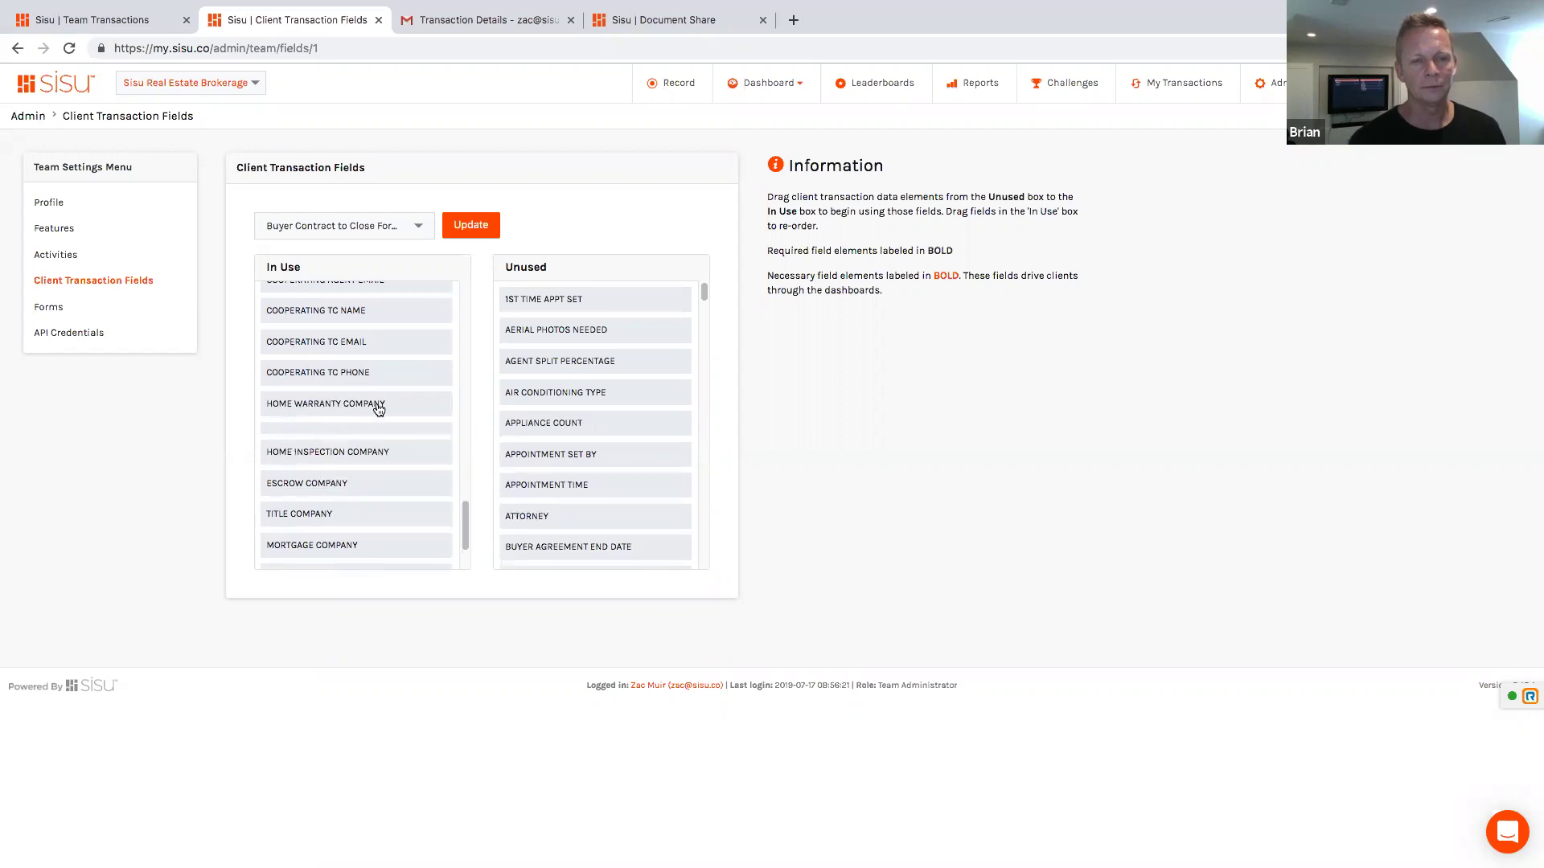
scroll(382, 479, "down", 1)
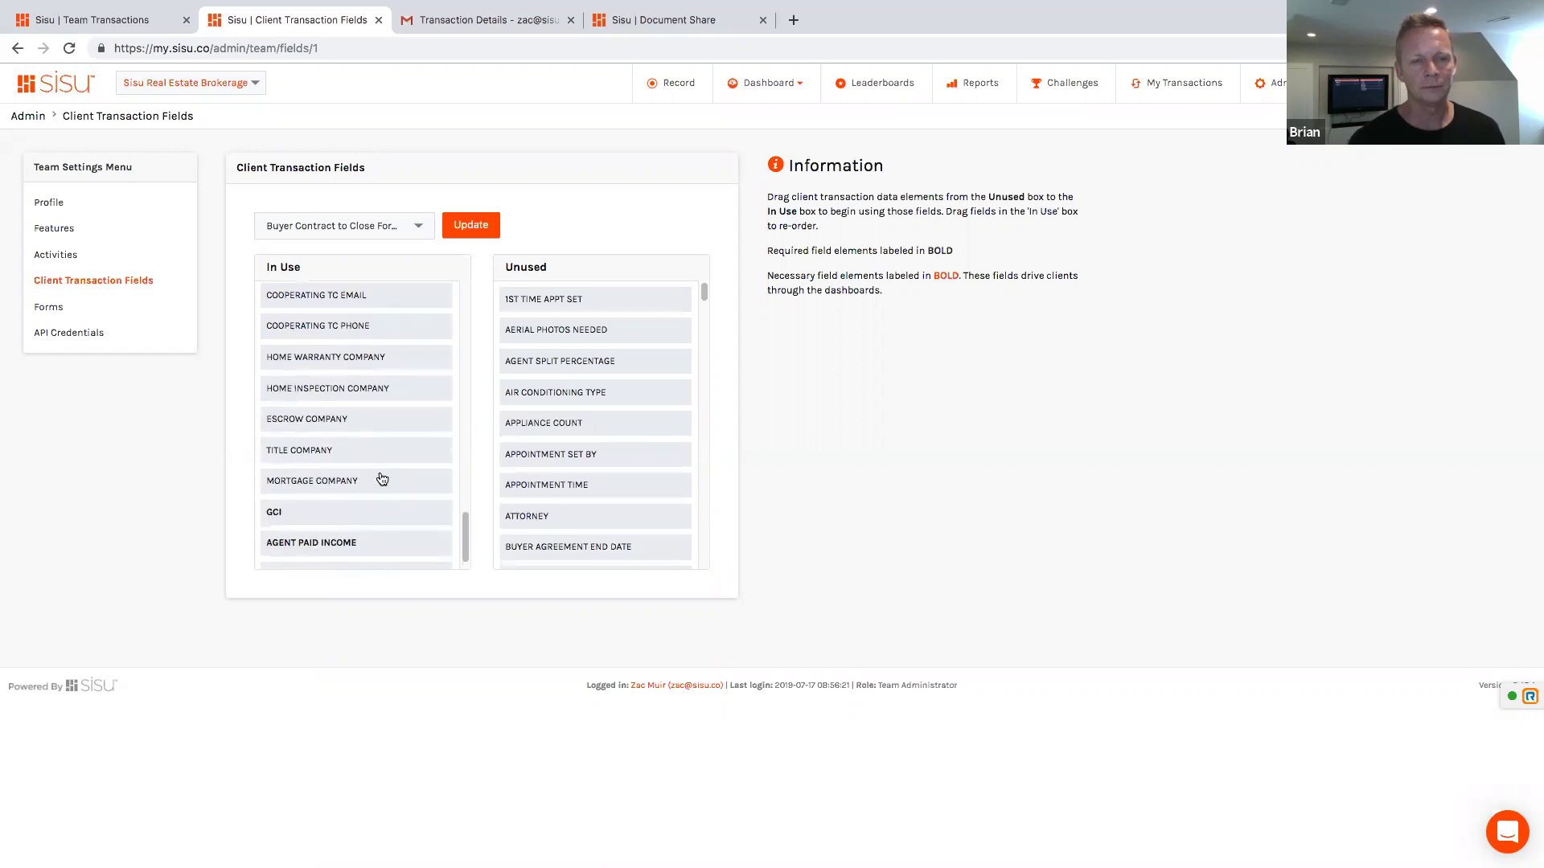
scroll(370, 458, "up", 1)
scroll(357, 438, "up", 5)
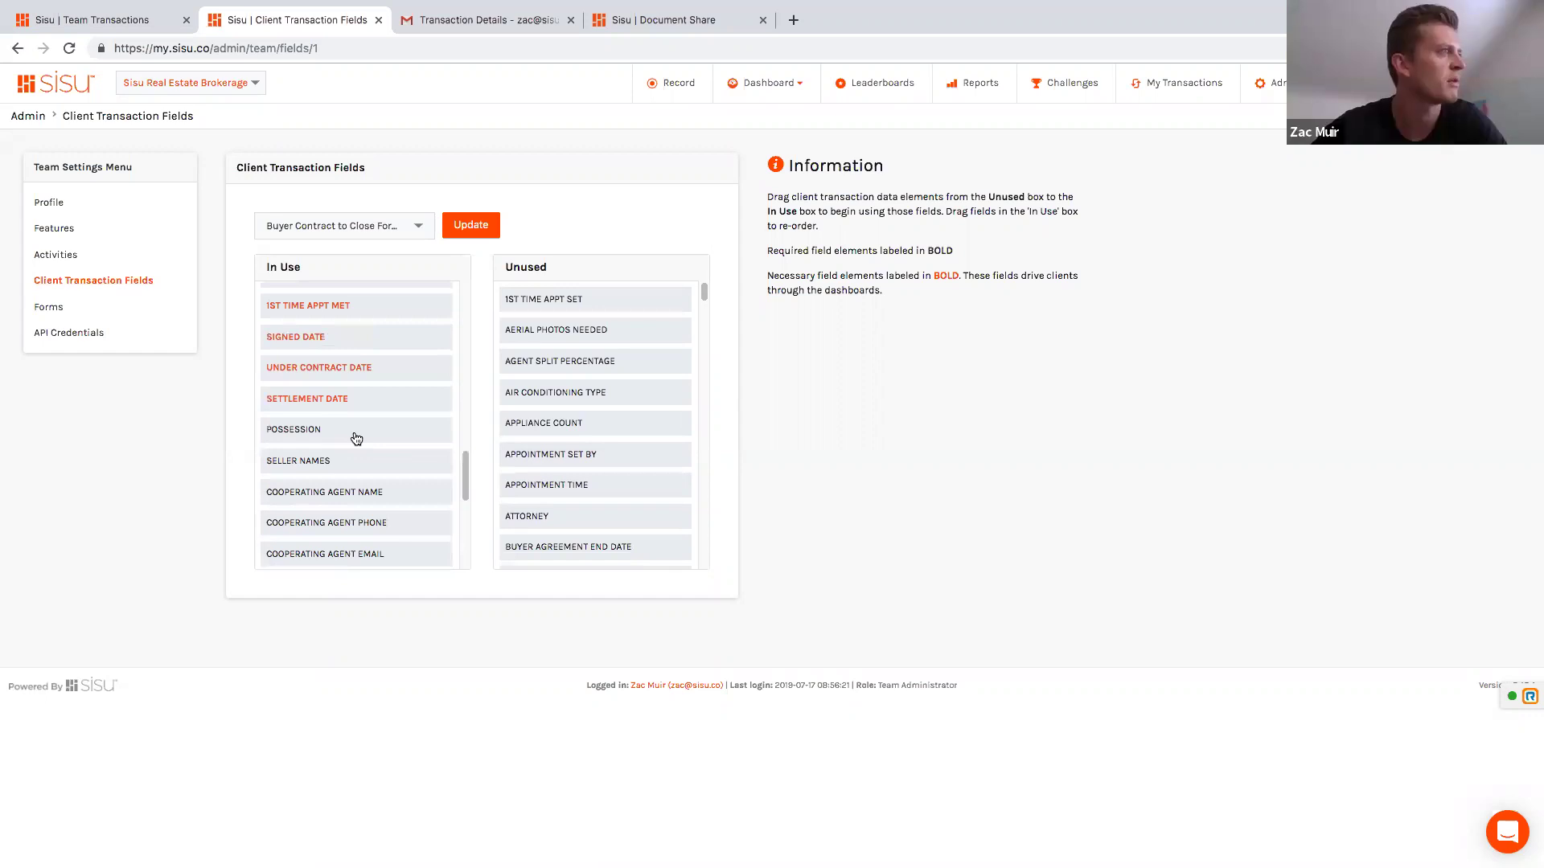
scroll(354, 426, "up", 2)
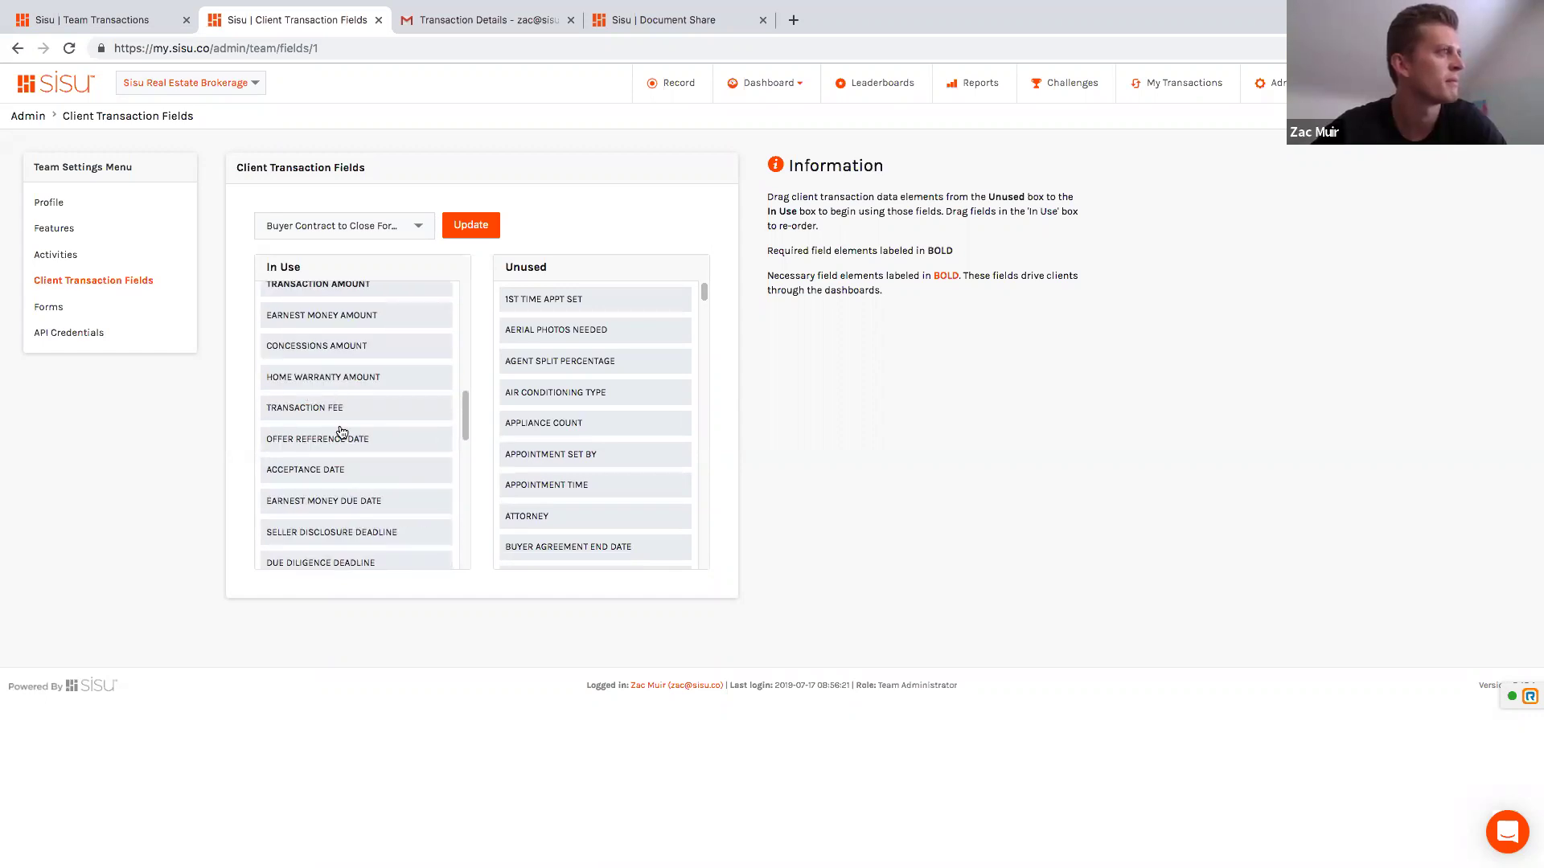
scroll(341, 433, "down", 6)
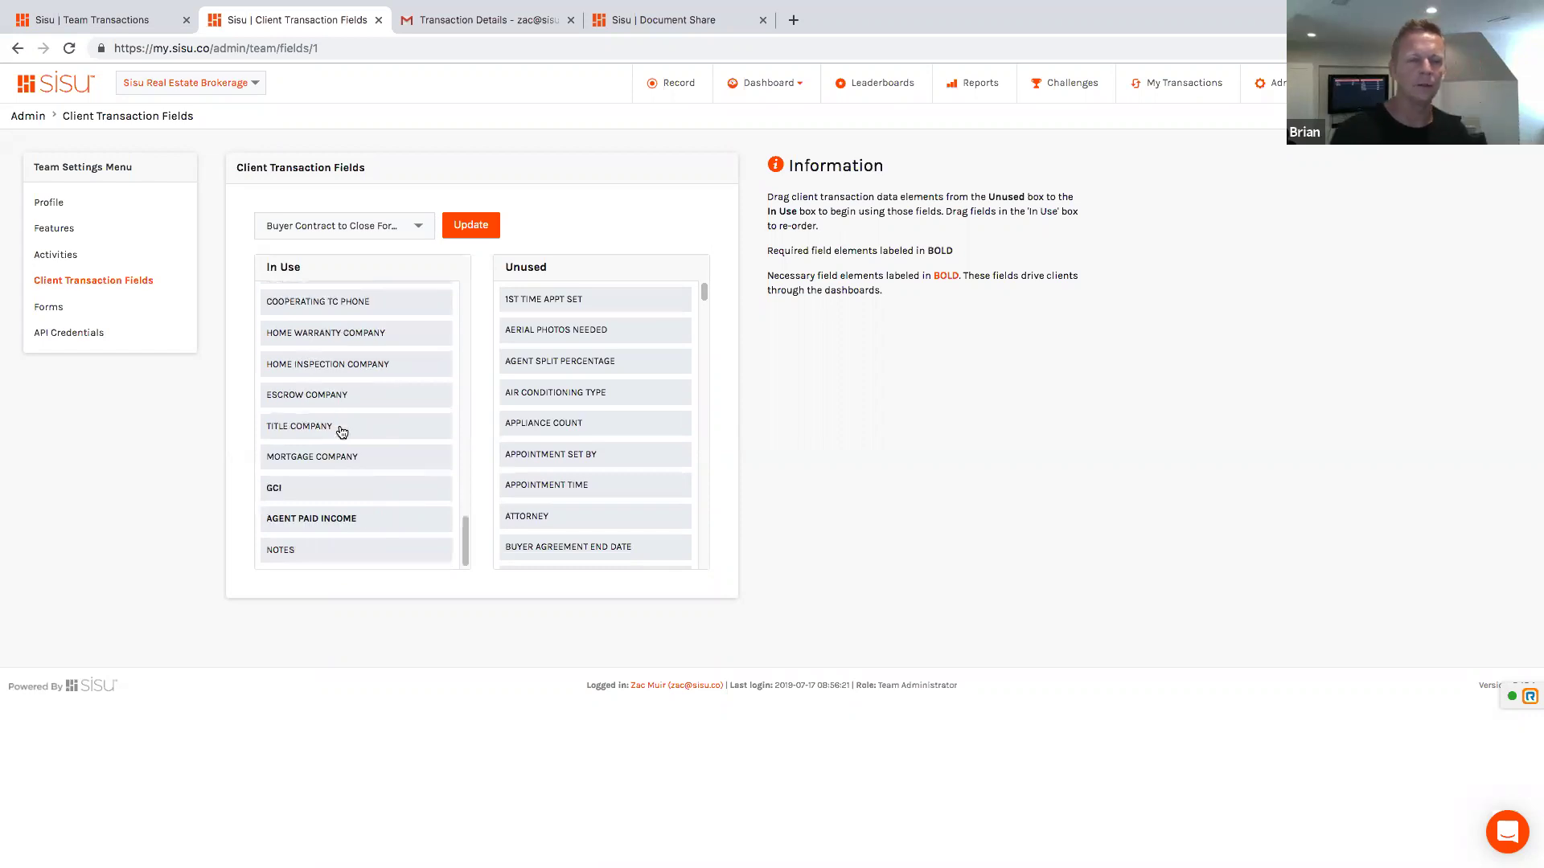
scroll(343, 410, "up", 1)
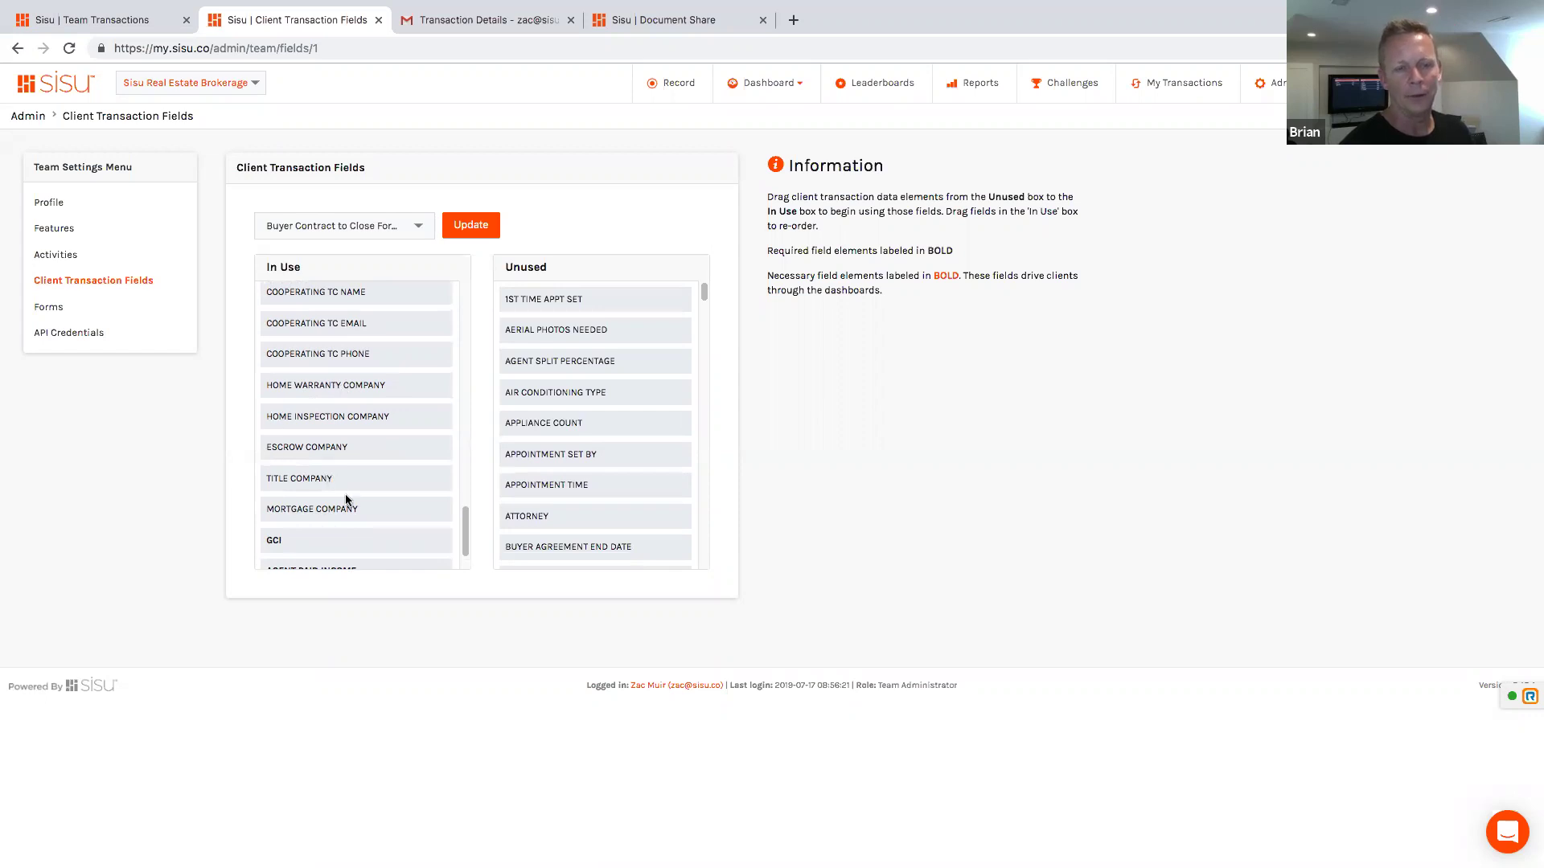
scroll(330, 334, "down", 1)
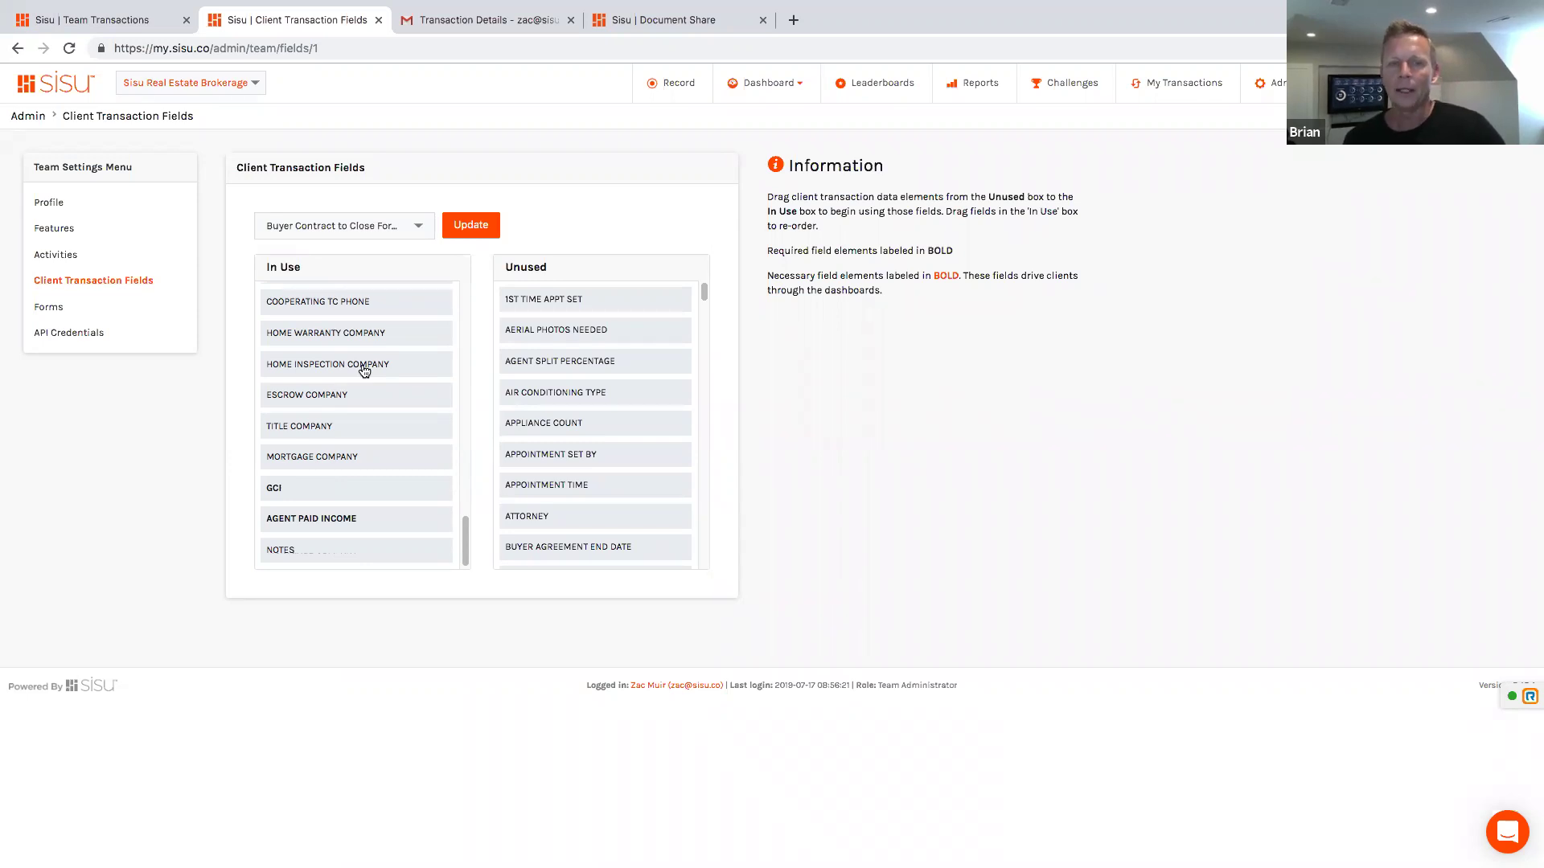
left_click(473, 223)
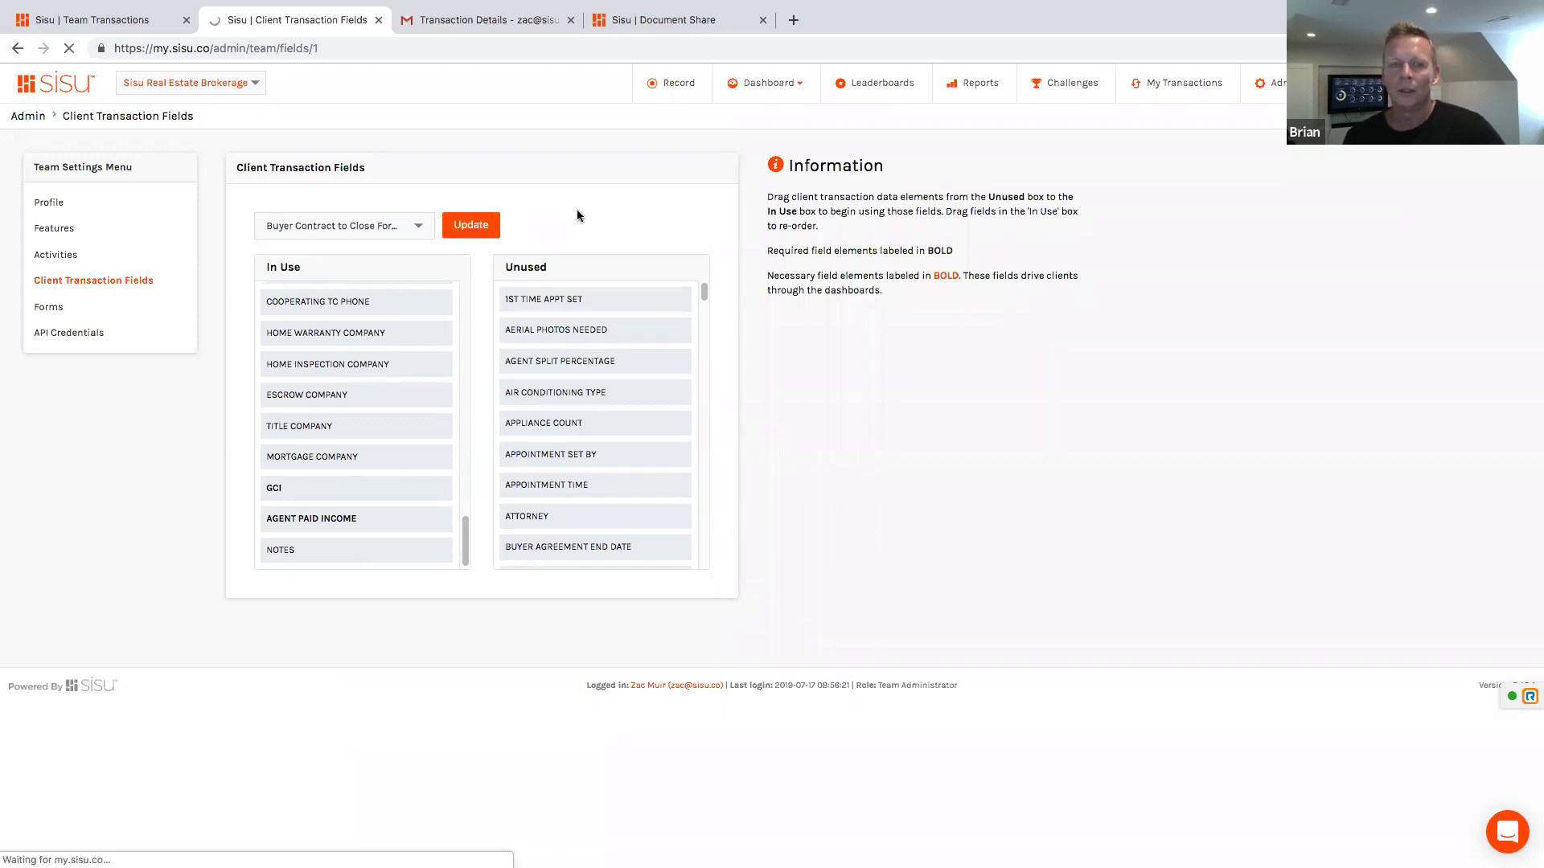
Step: Edit the first team transaction and scroll its Buyer Contract to Close Form down to 1st Time Appt Met
left_click(131, 24)
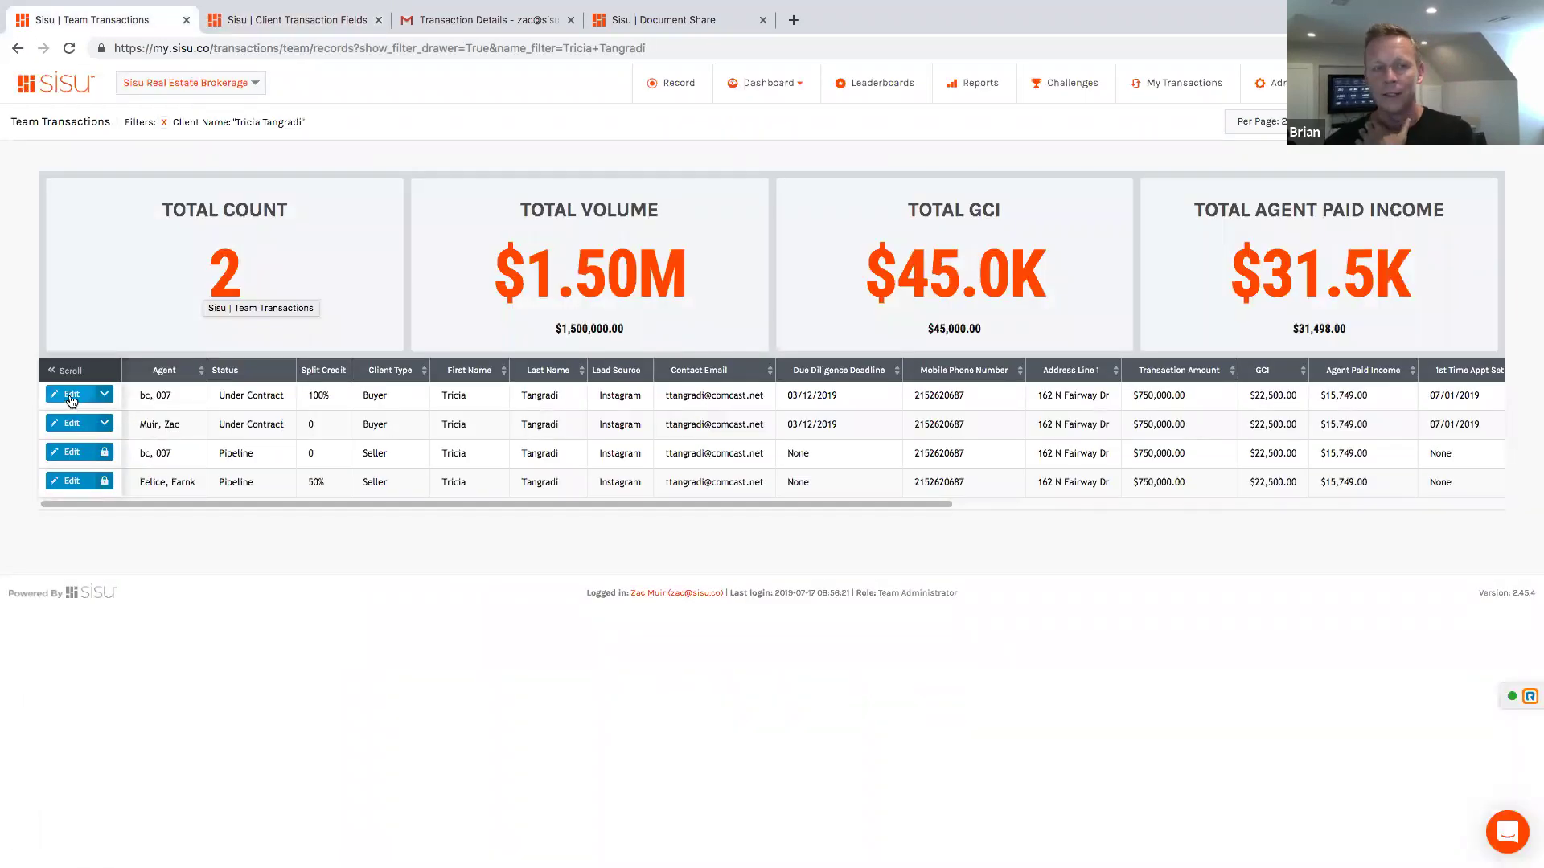
left_click(71, 394)
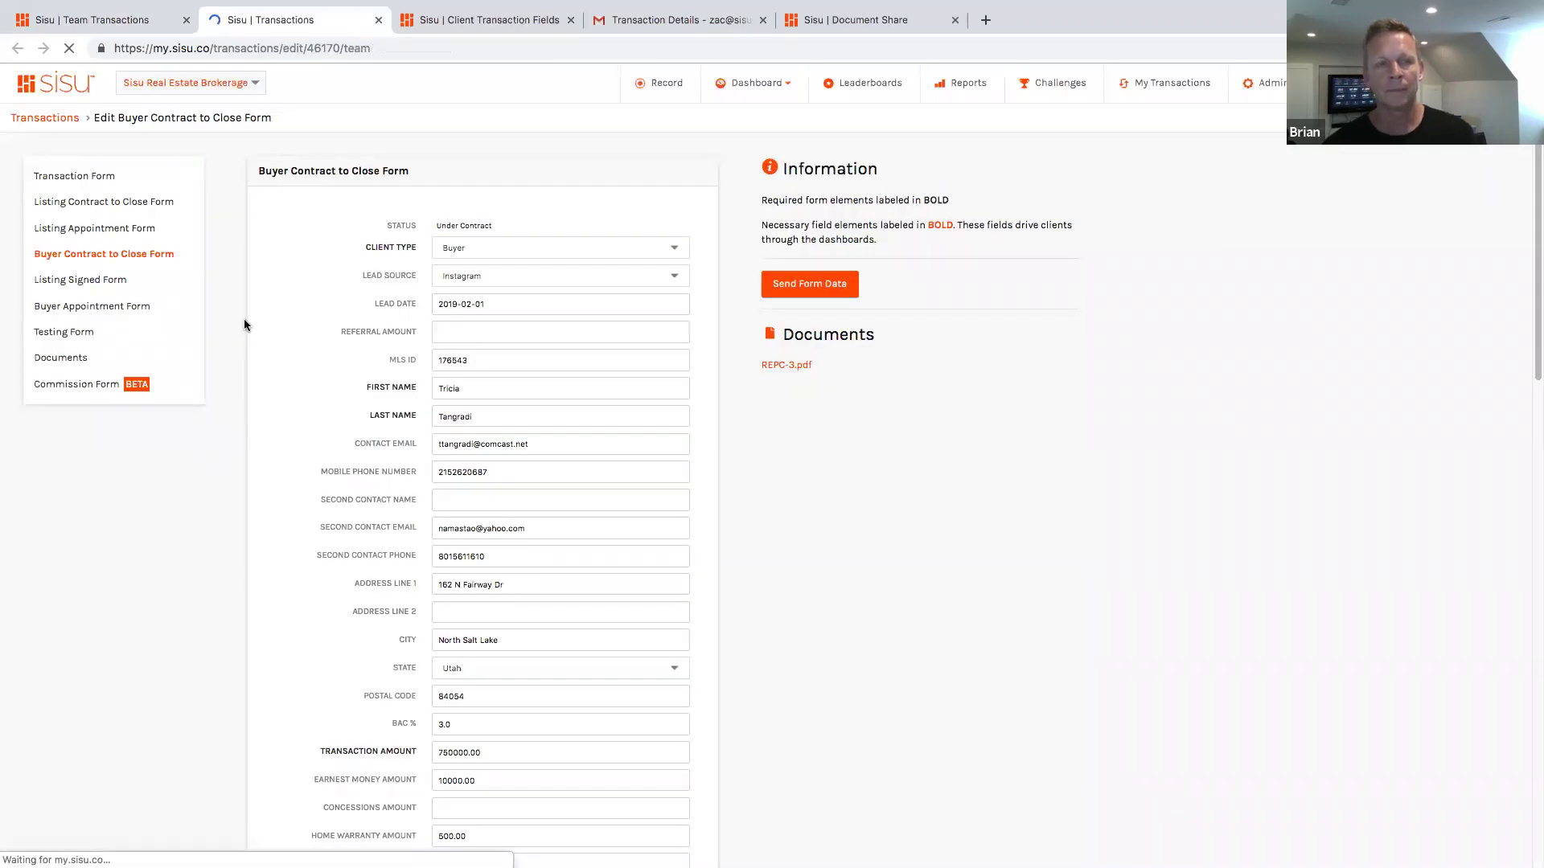
scroll(336, 452, "down", 7)
scroll(337, 451, "down", 4)
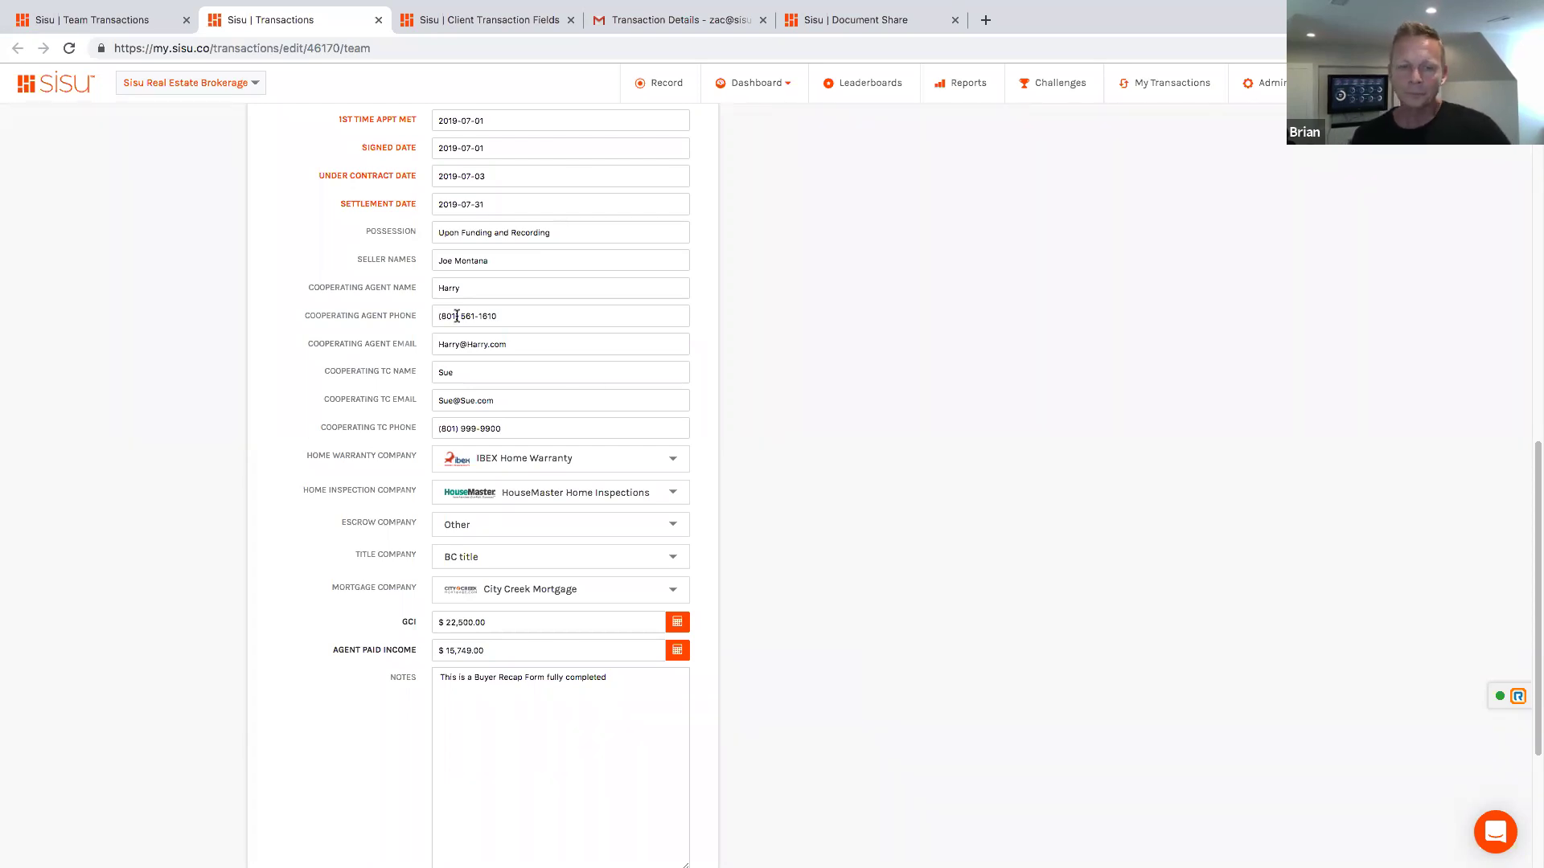
Step: Scroll back up the Buyer Contract to Close Form to the $750,000 amount and $10,000 earnest money
scroll(456, 316, "up", 10)
scroll(456, 316, "up", 1)
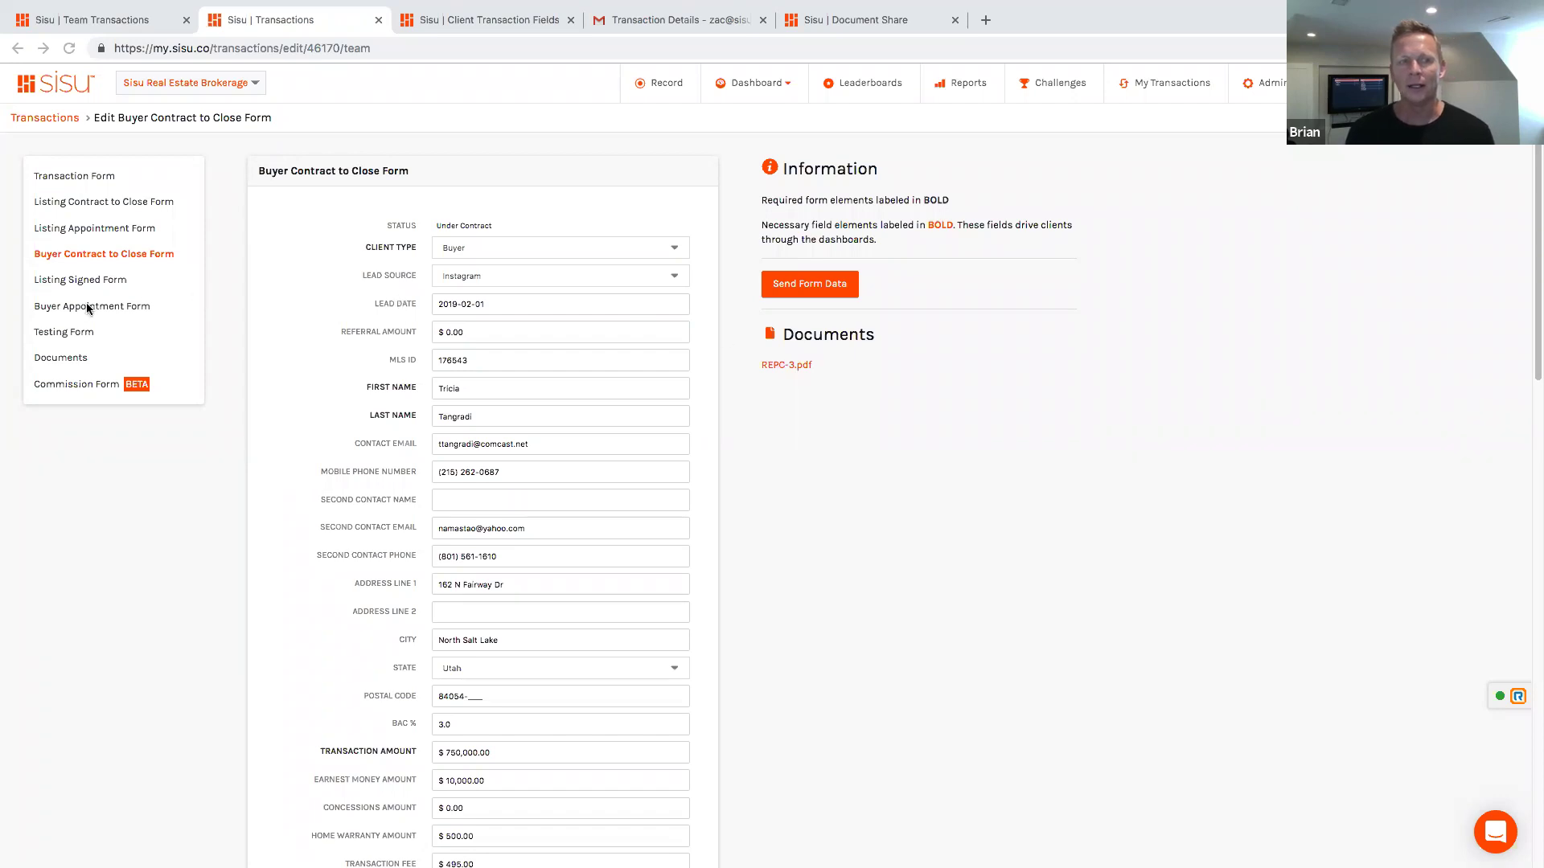
Step: Open the Listing Appointment Form and scroll through it, showing 1st Time Appt Met 2019-07-01
left_click(103, 230)
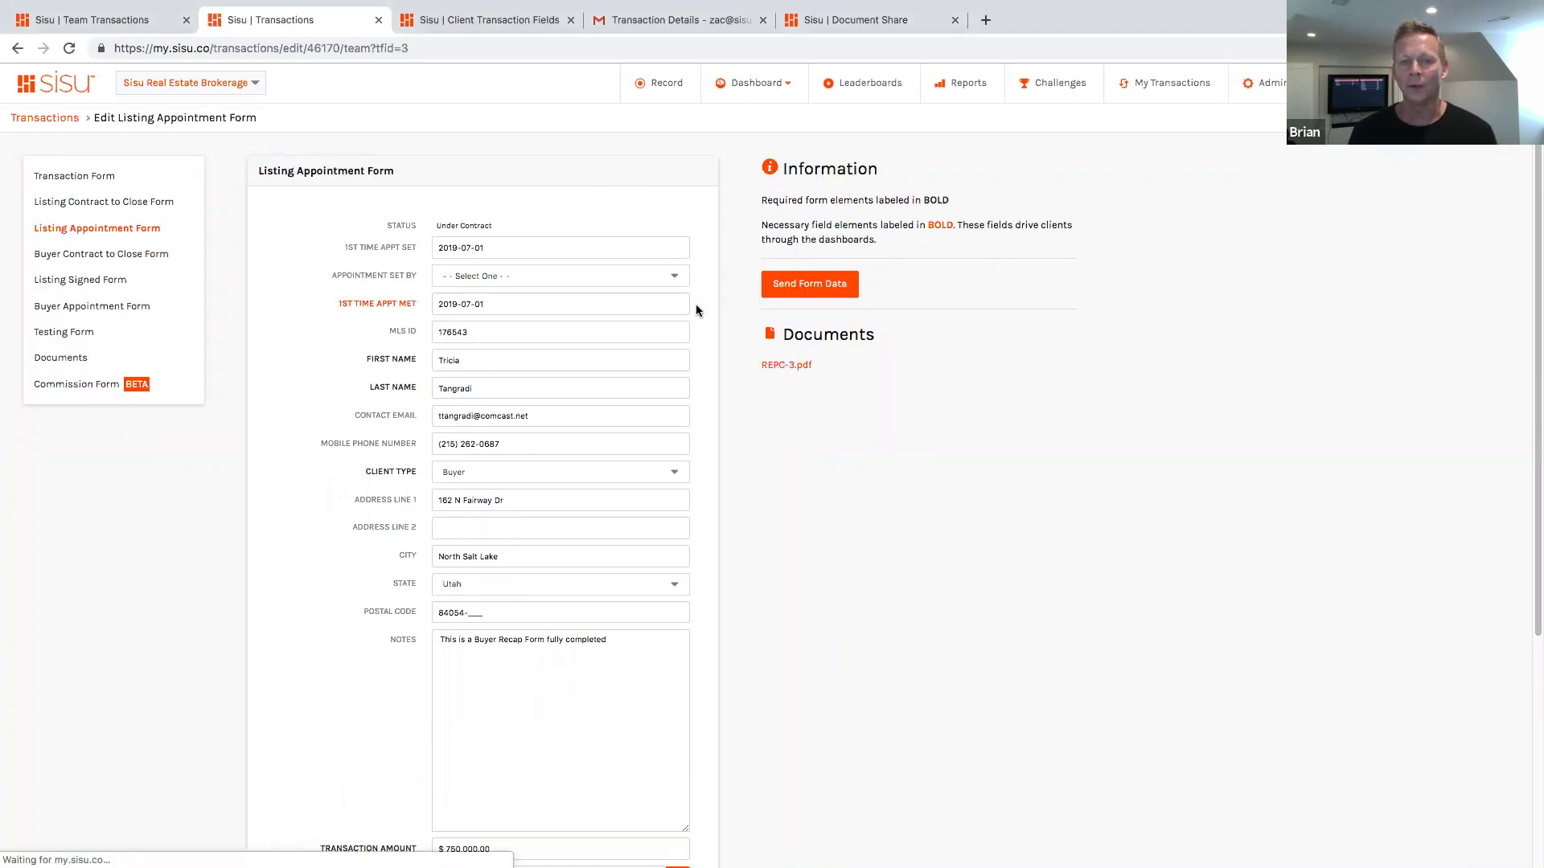
scroll(697, 311, "down", 3)
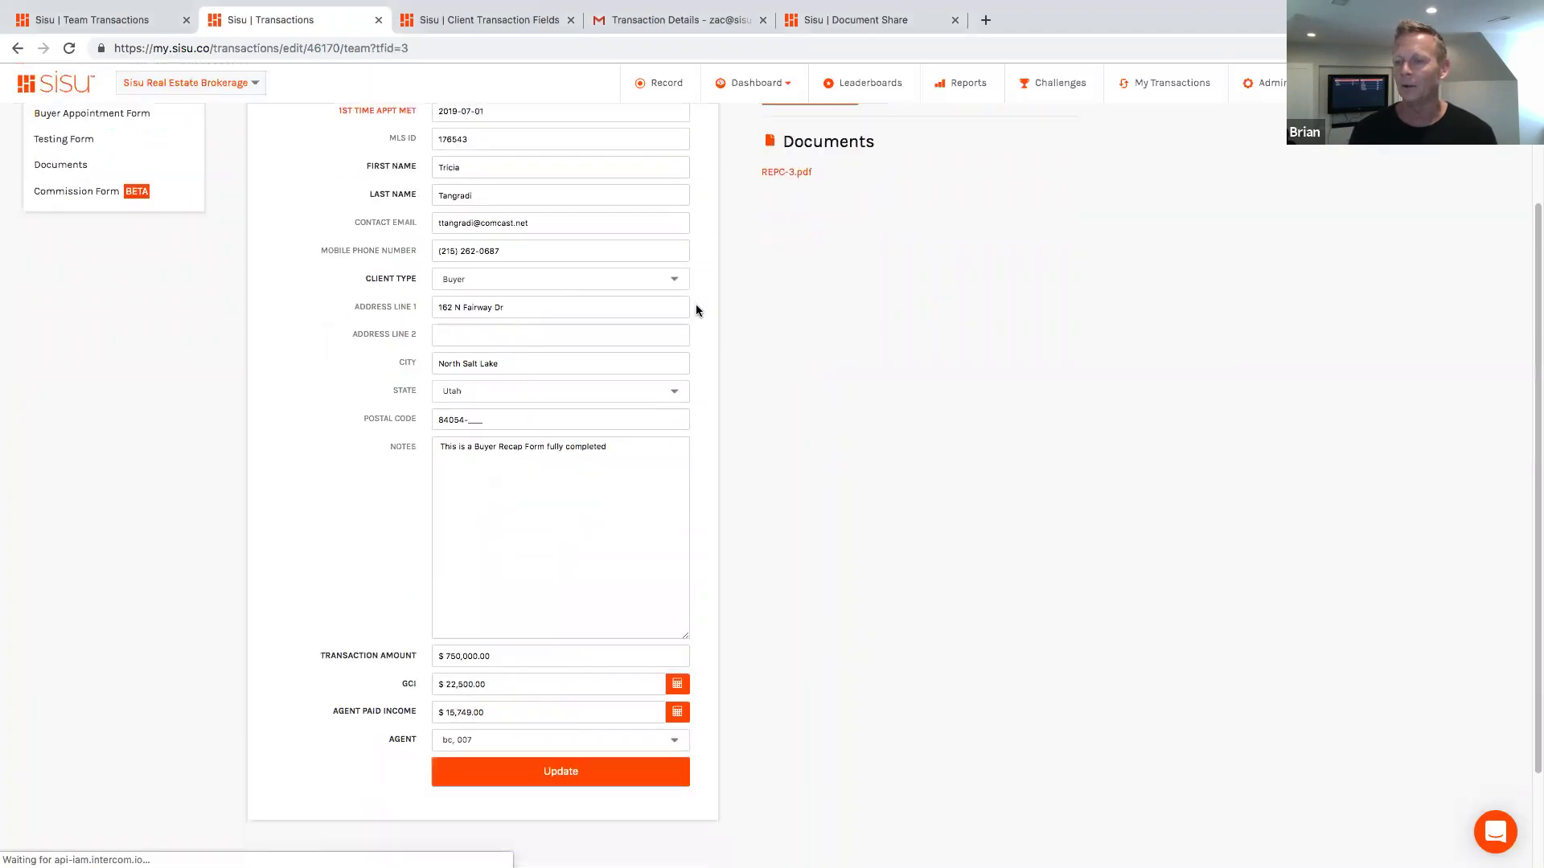
scroll(696, 311, "up", 1)
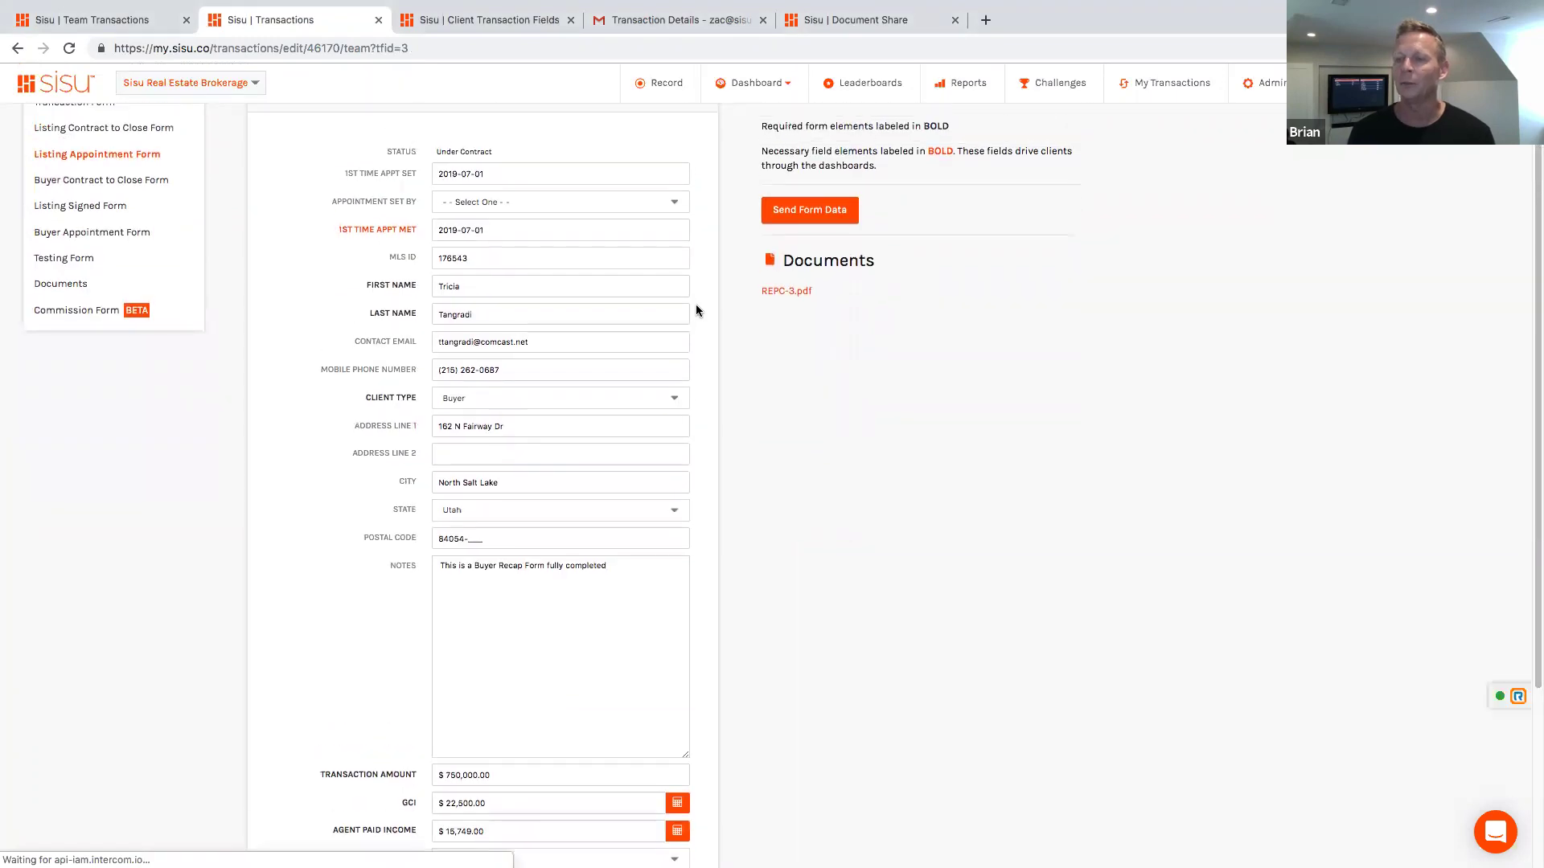
scroll(696, 310, "up", 1)
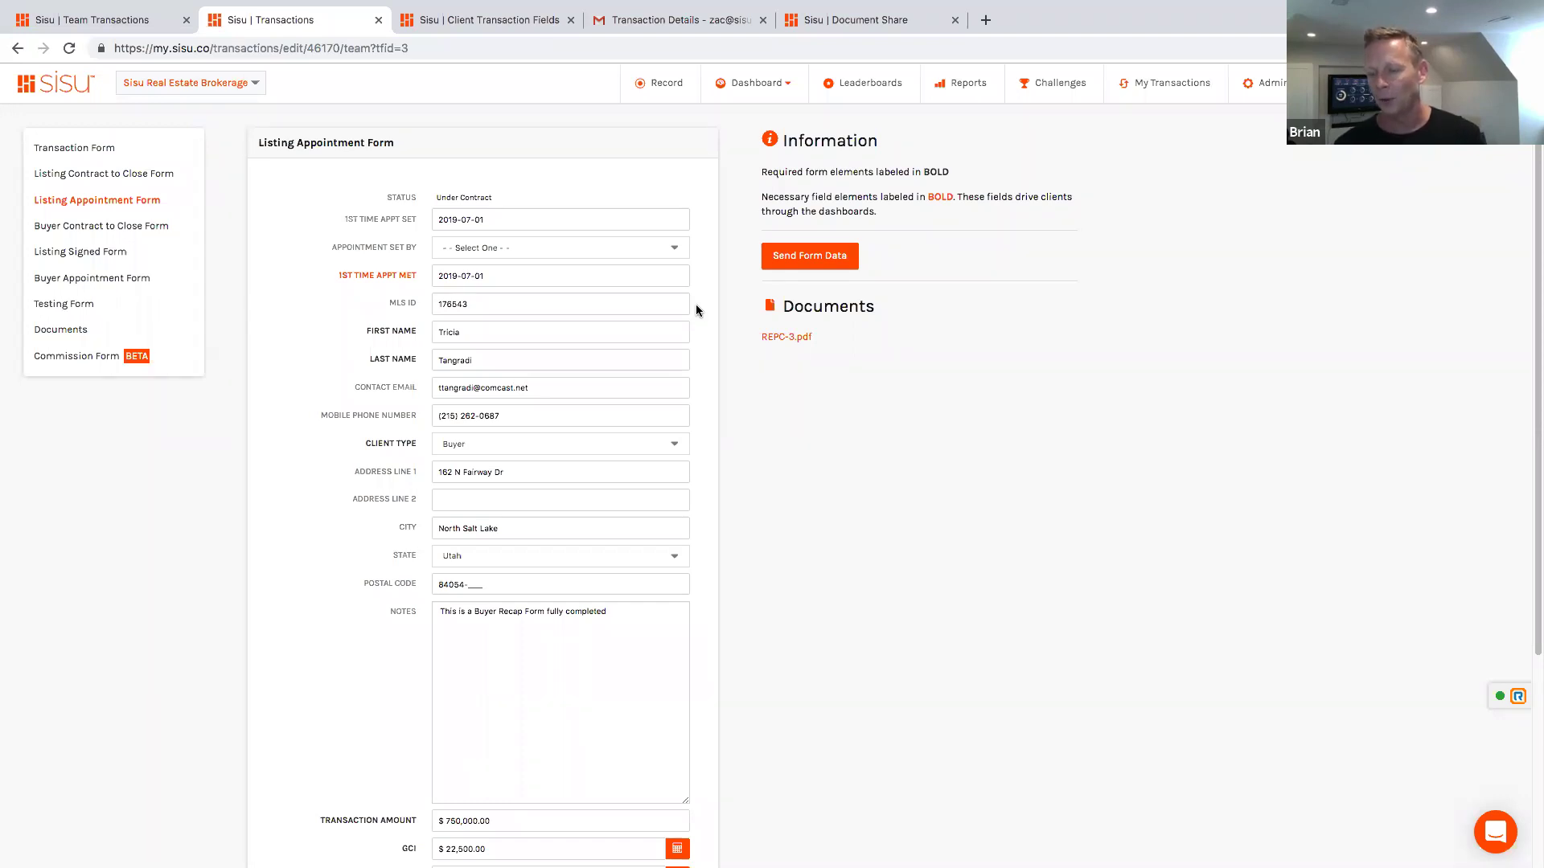
Step: Open the Listing Signed Form and scroll to the notes, highlighting the MLS Live Date and Sign Install Date labels
left_click(98, 256)
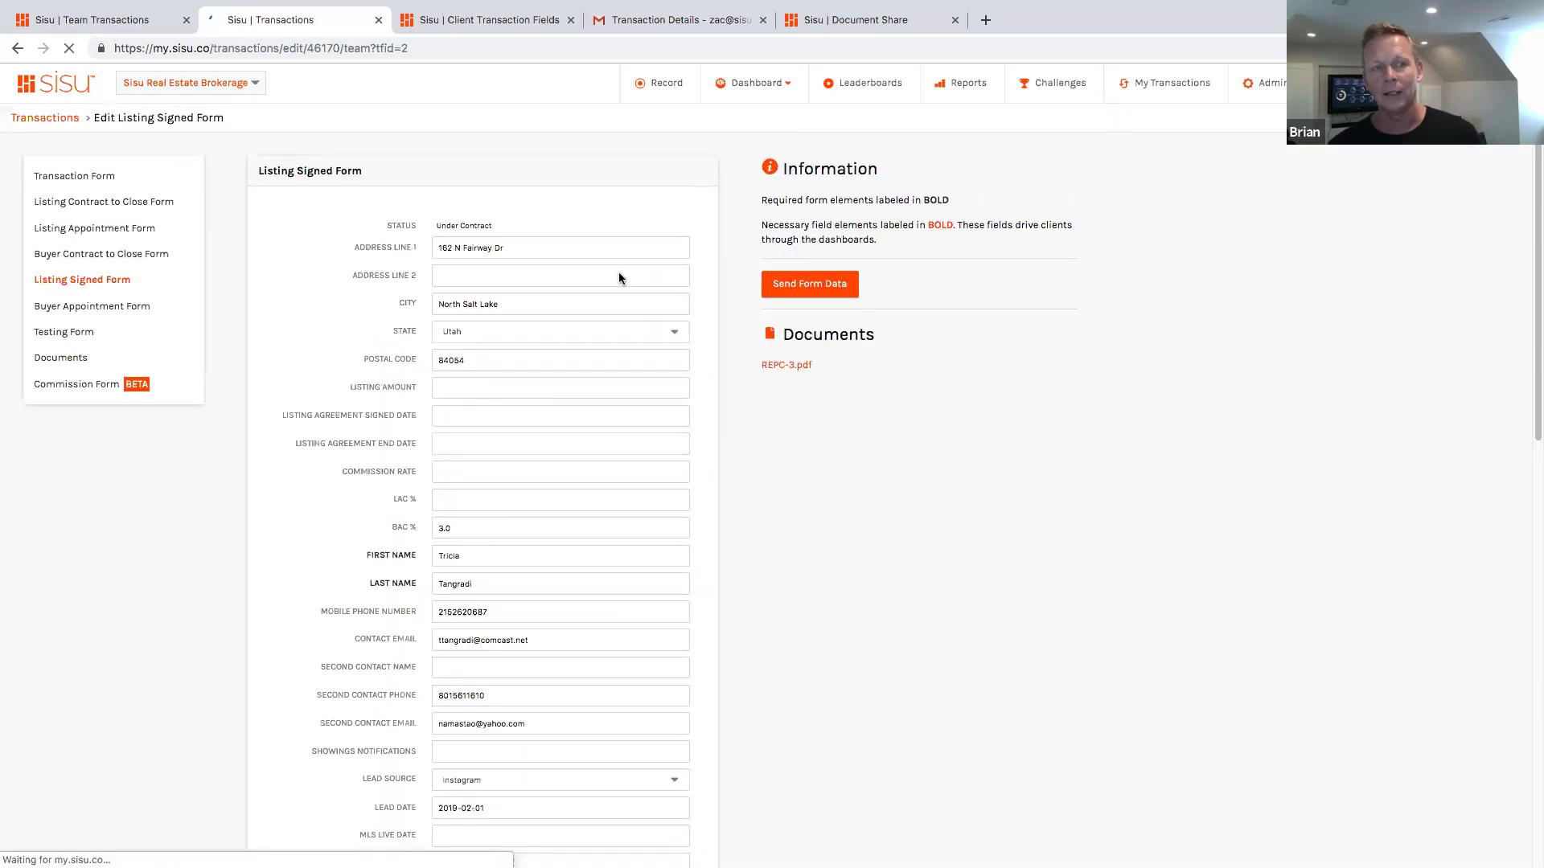
scroll(553, 436, "down", 5)
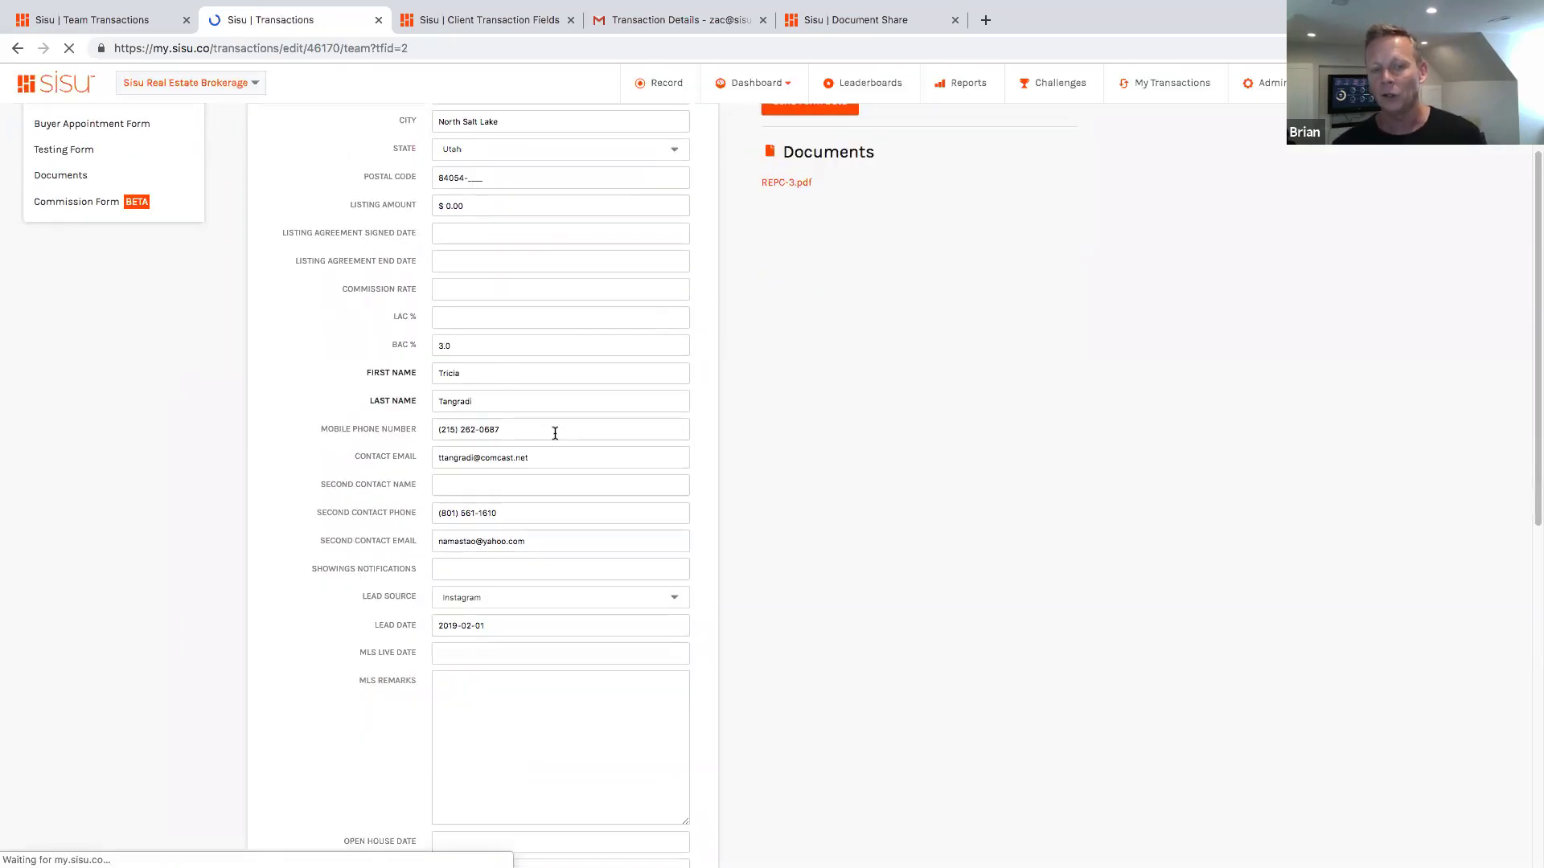
left_click_drag(417, 651, 416, 734)
scroll(362, 692, "down", 4)
triple_click(373, 701)
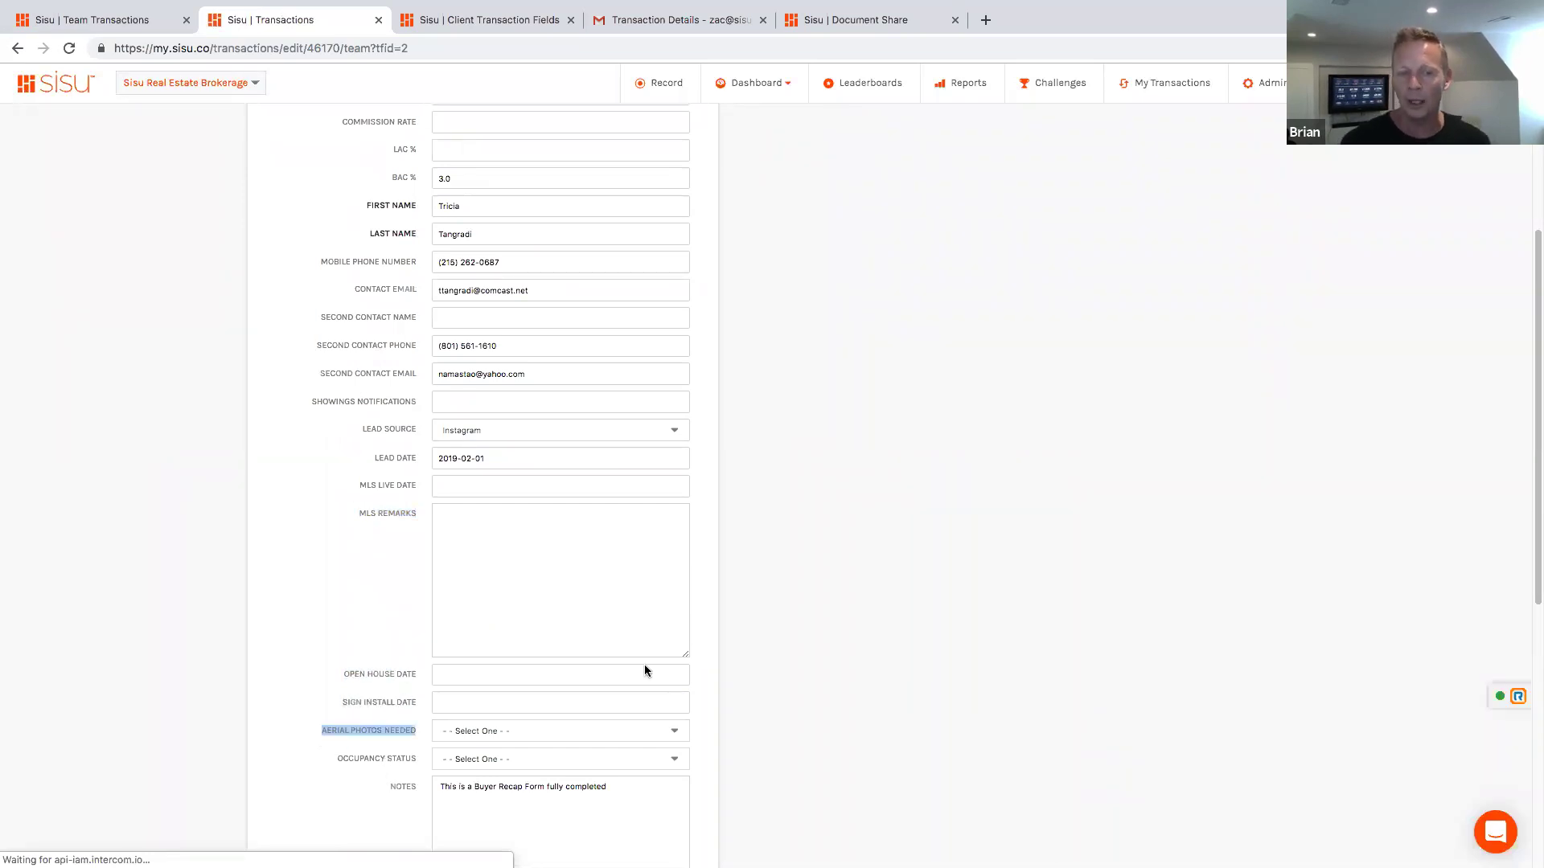
scroll(644, 672, "down", 2)
scroll(744, 624, "down", 2)
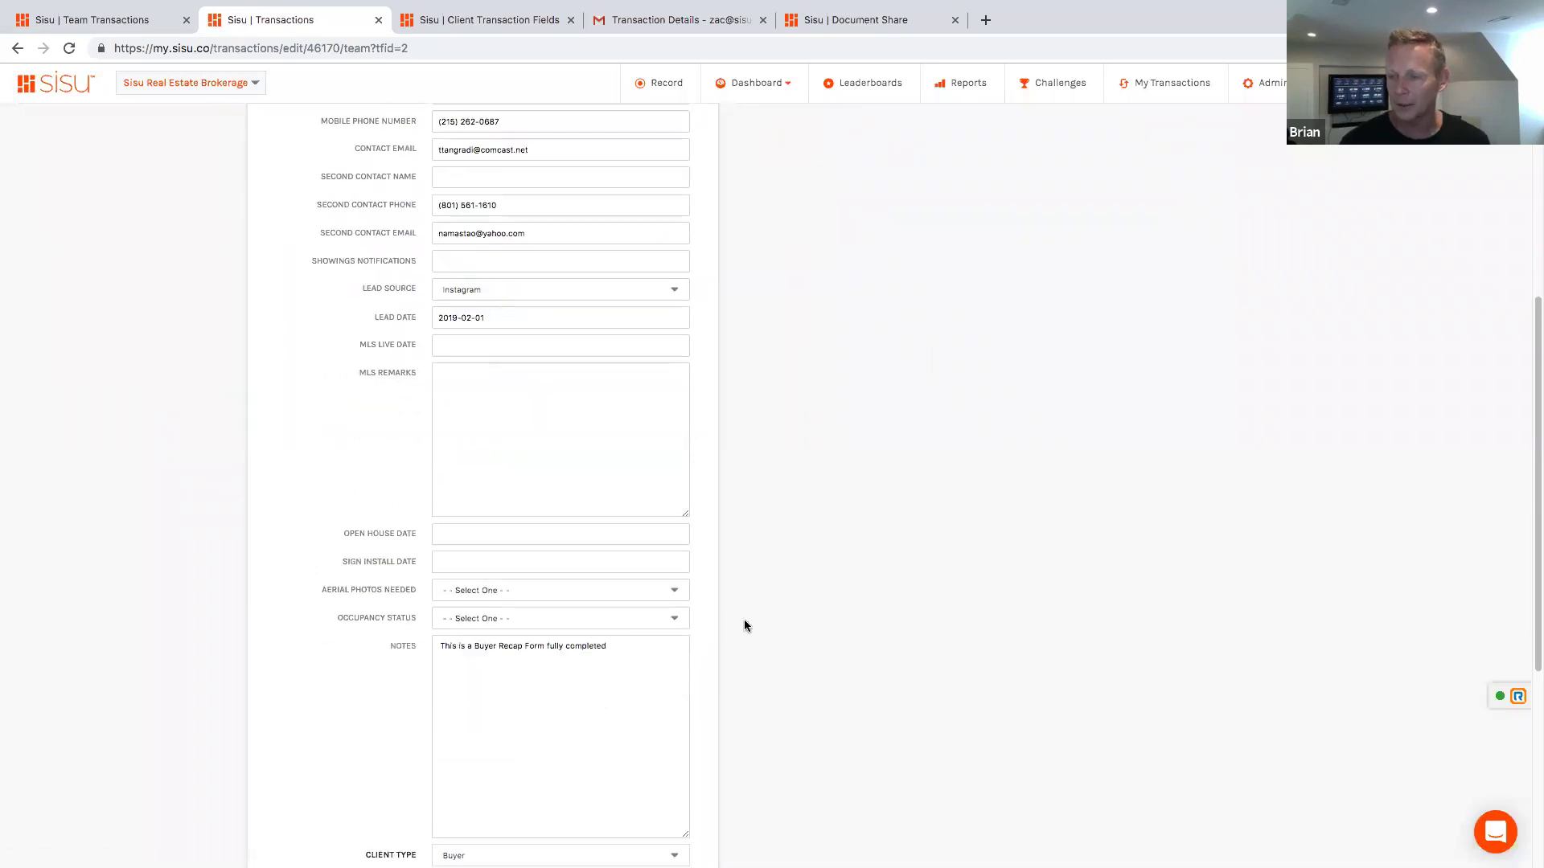
scroll(744, 619, "down", 1)
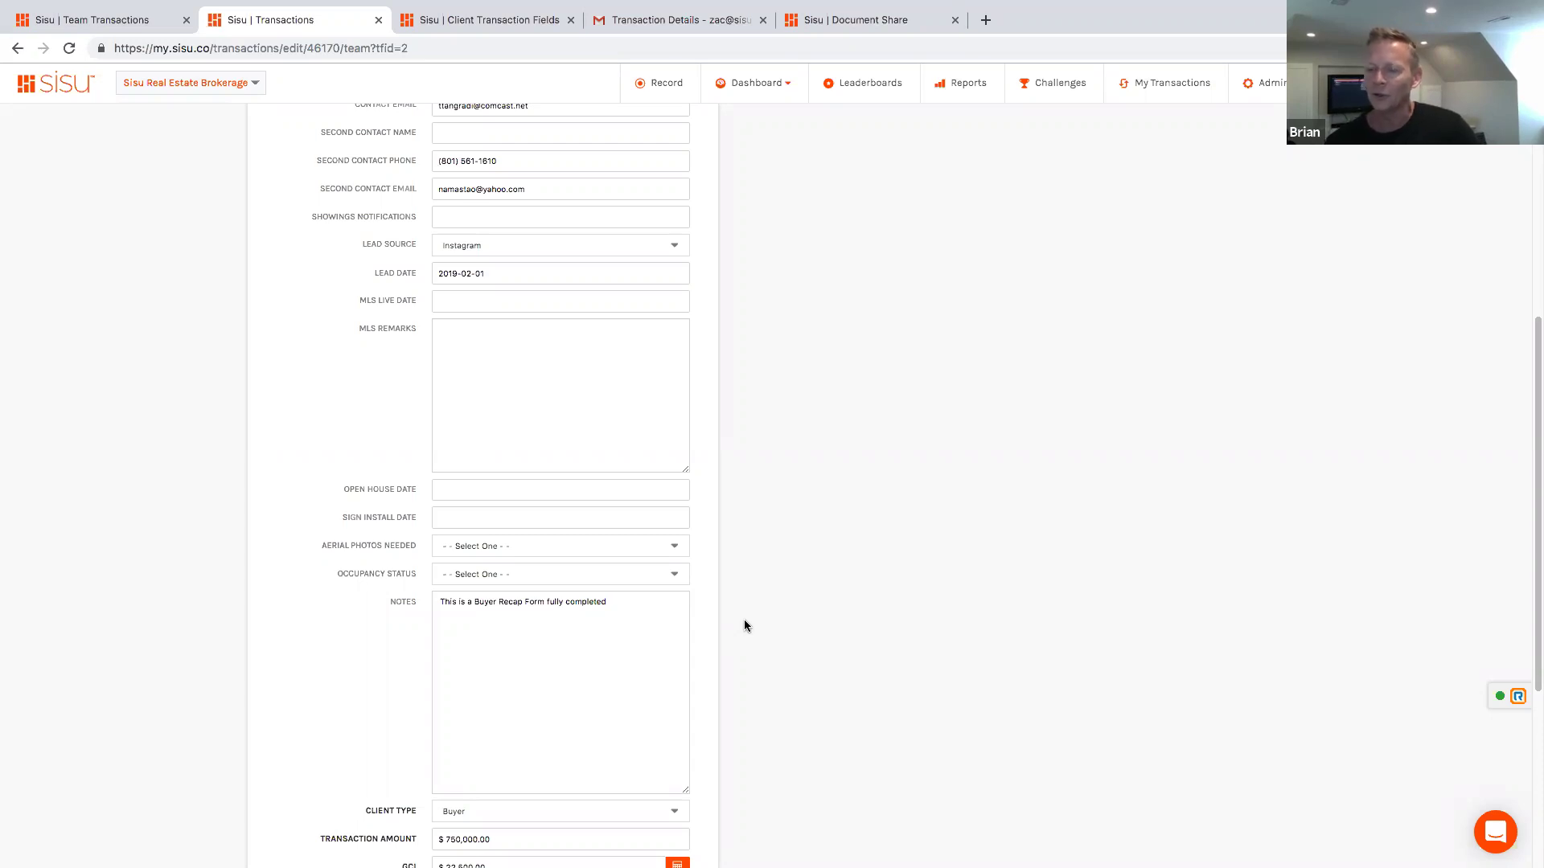
scroll(745, 621, "up", 8)
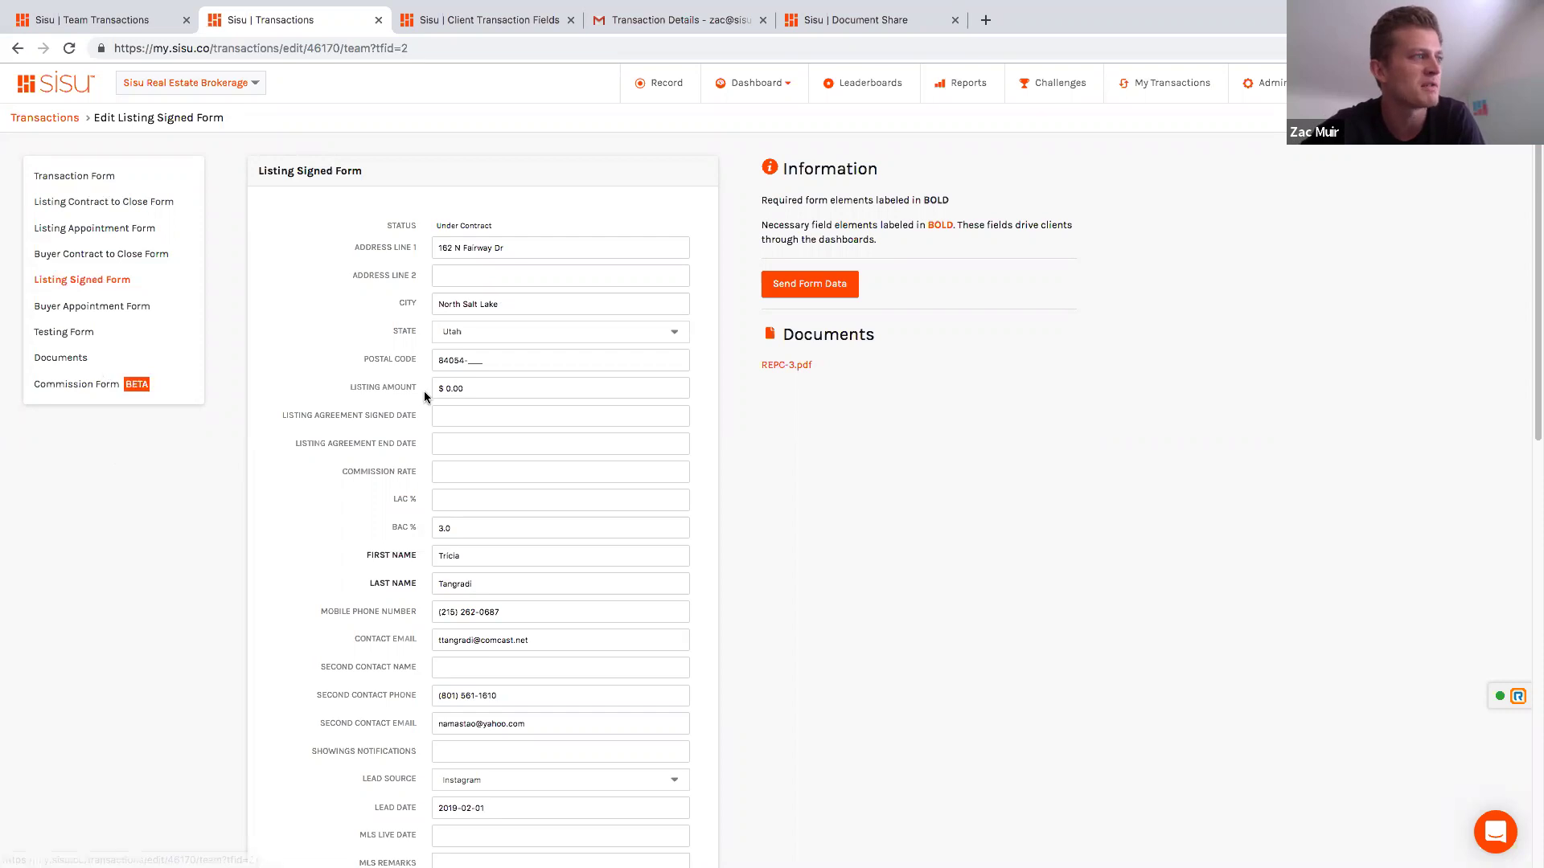
scroll(425, 394, "down", 7)
scroll(470, 349, "down", 3)
scroll(467, 427, "up", 9)
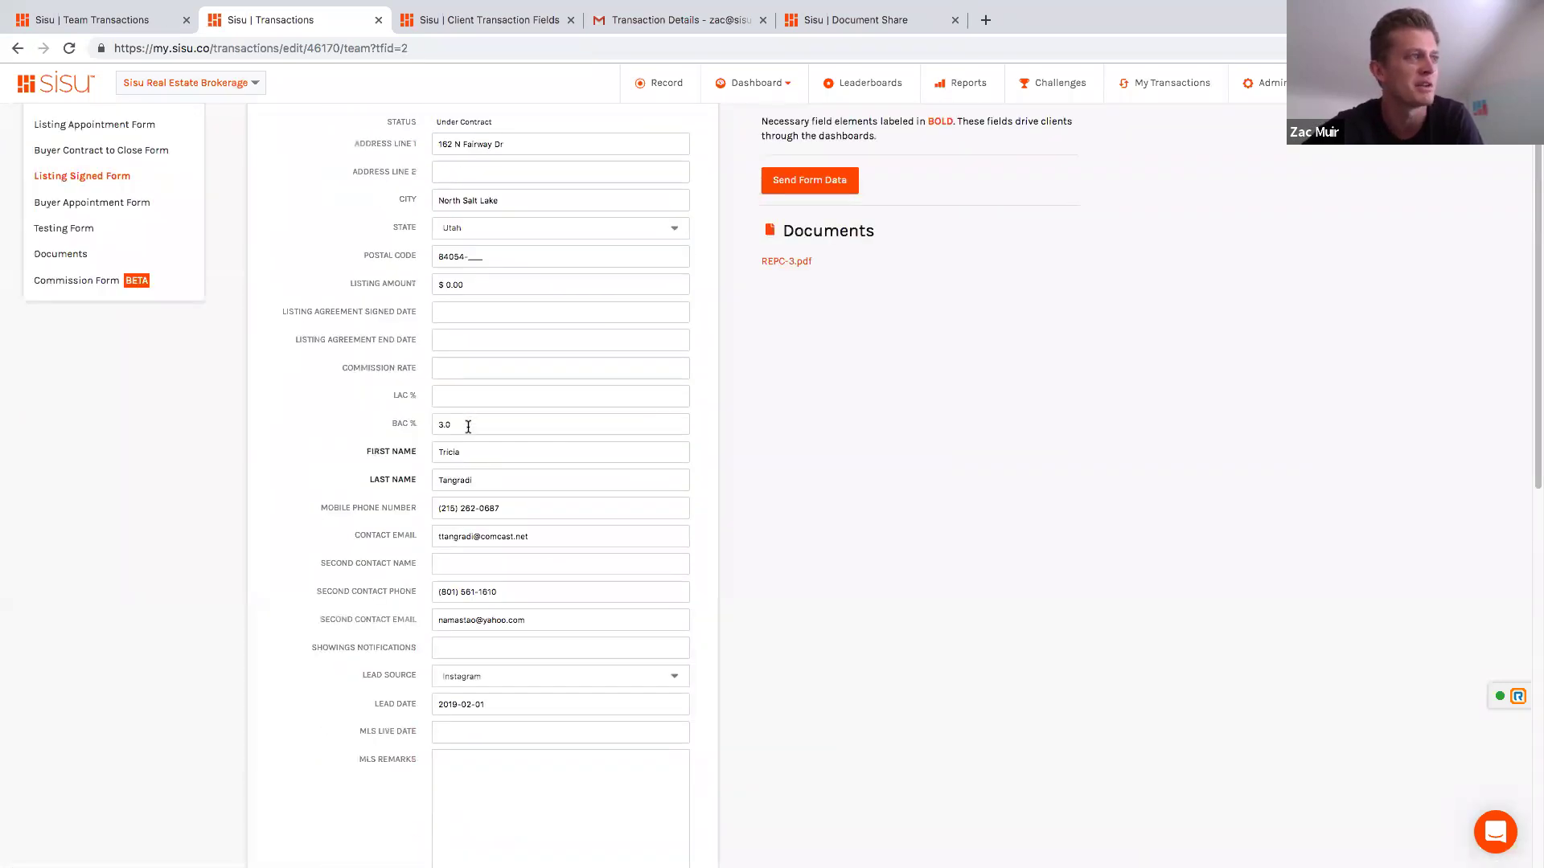
scroll(468, 426, "up", 1)
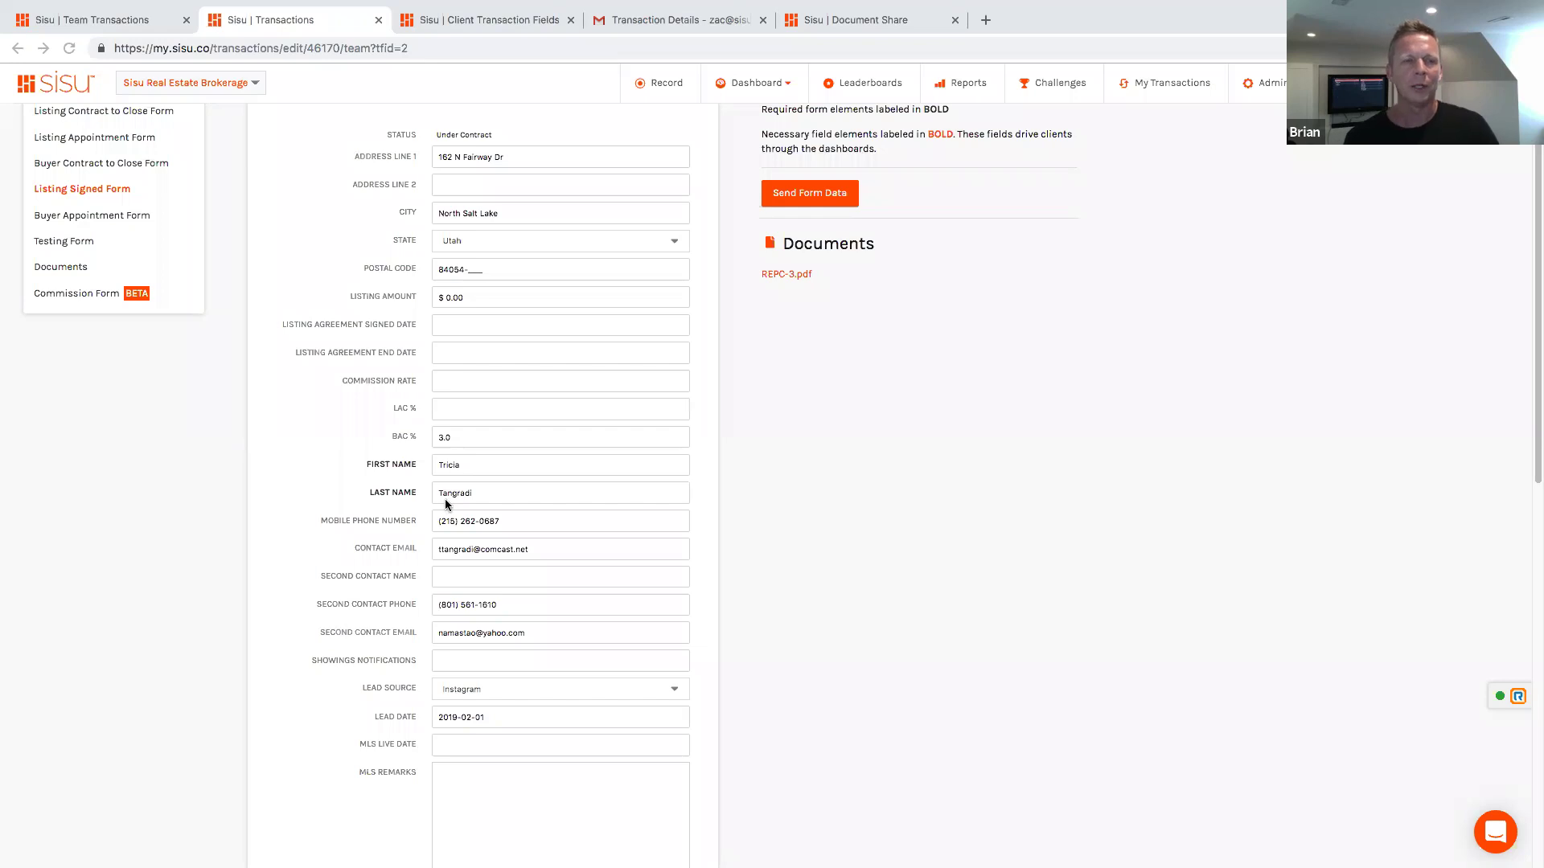
scroll(446, 499, "up", 2)
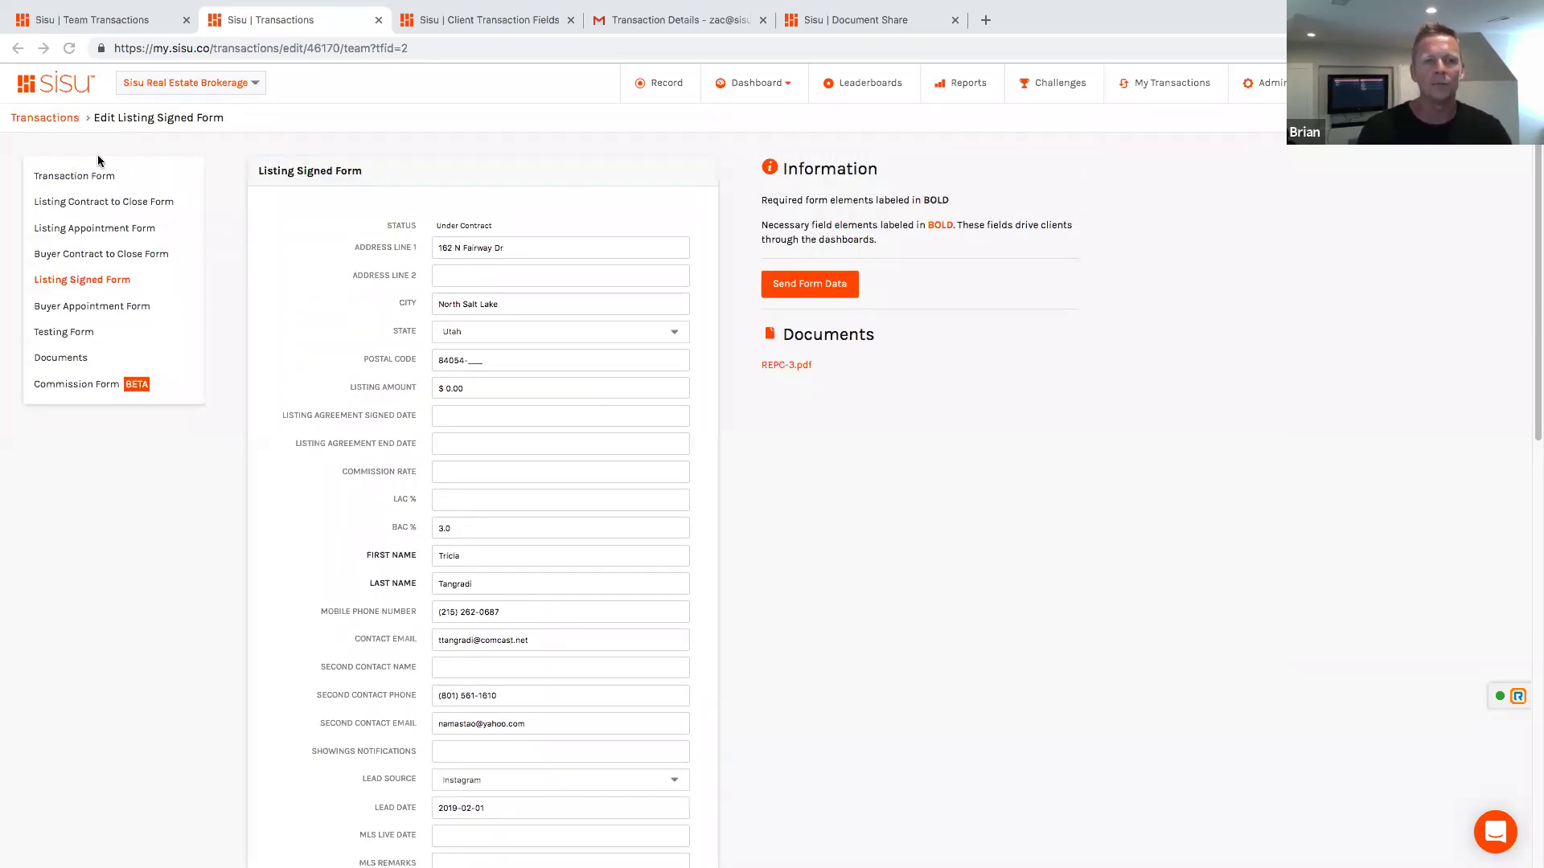
Step: Open the main Transaction Form, showing $15,749.00 agent paid income and a 2019-07-31 settlement date
left_click(89, 175)
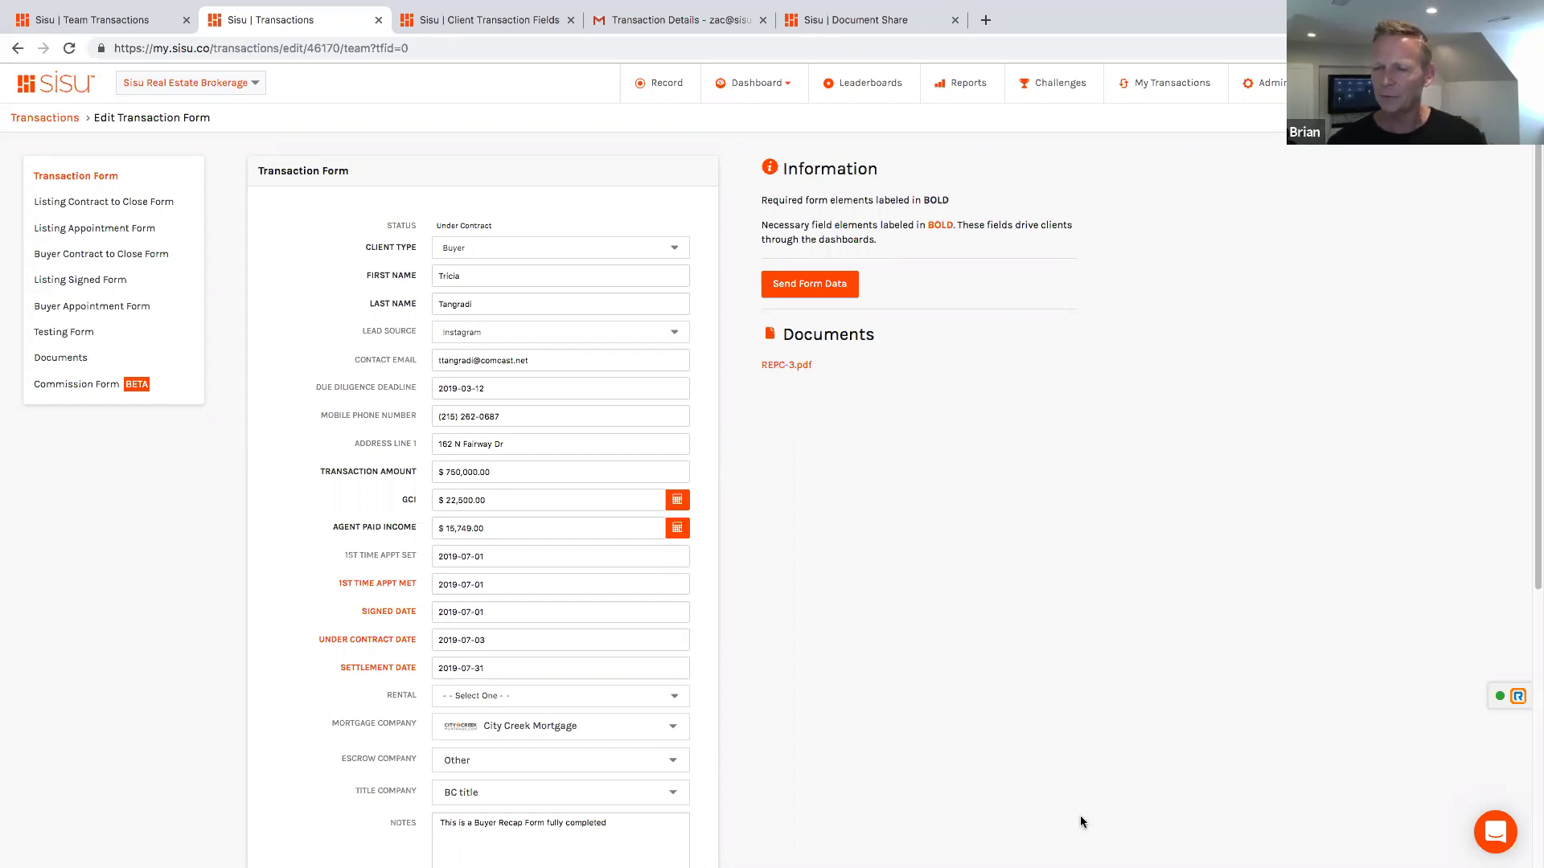
left_click(1174, 699)
left_click(1174, 699)
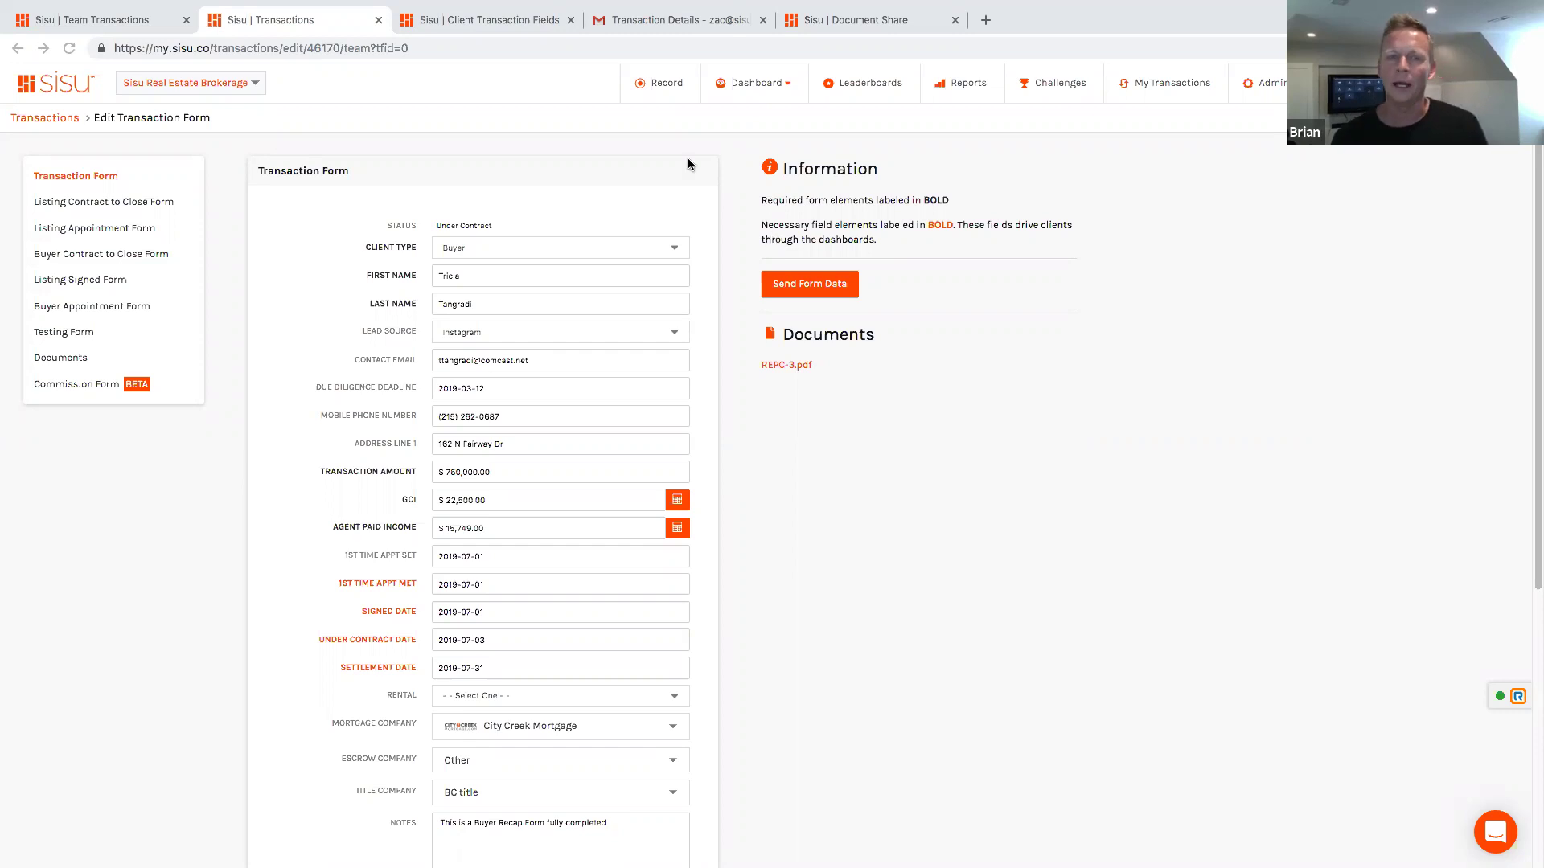
Step: Go to the admin transactions list, close the duplicate Team Transactions tab, and open the filter panel
left_click(1267, 83)
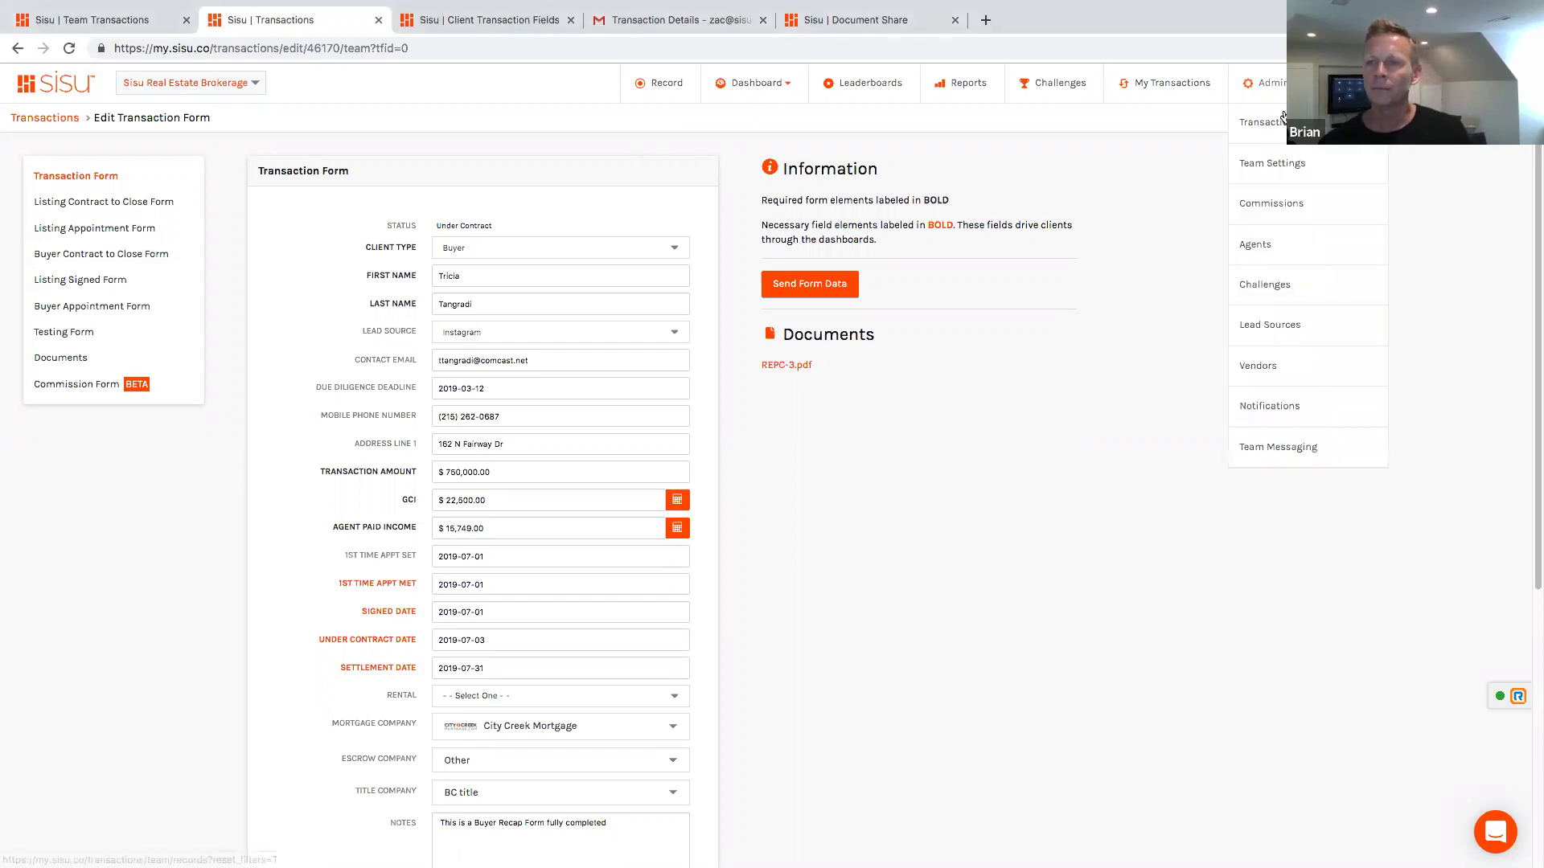
left_click(1282, 119)
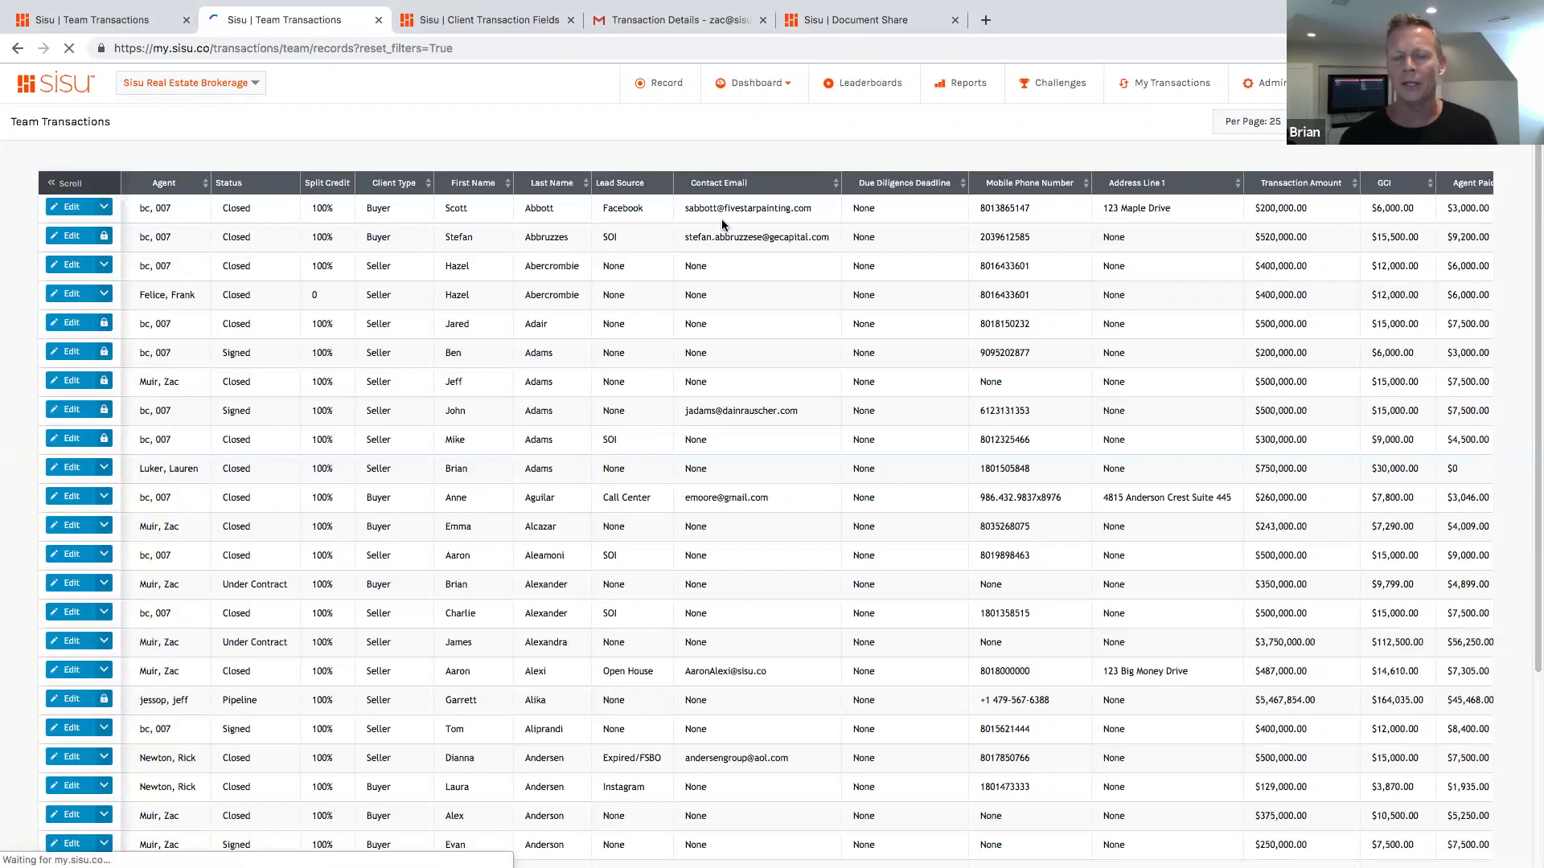
left_click(185, 21)
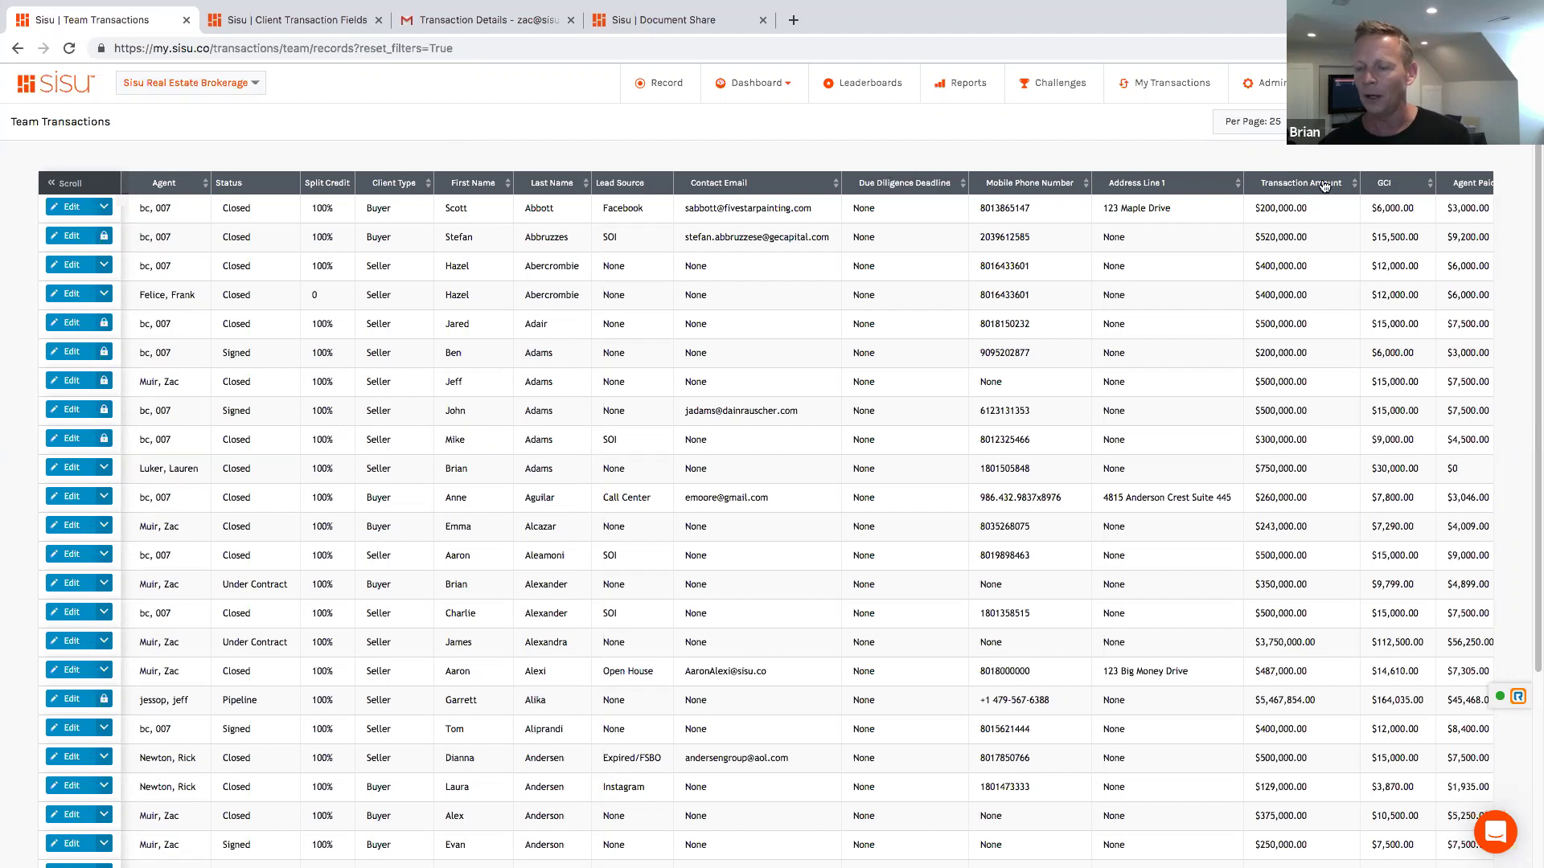
left_click(1319, 121)
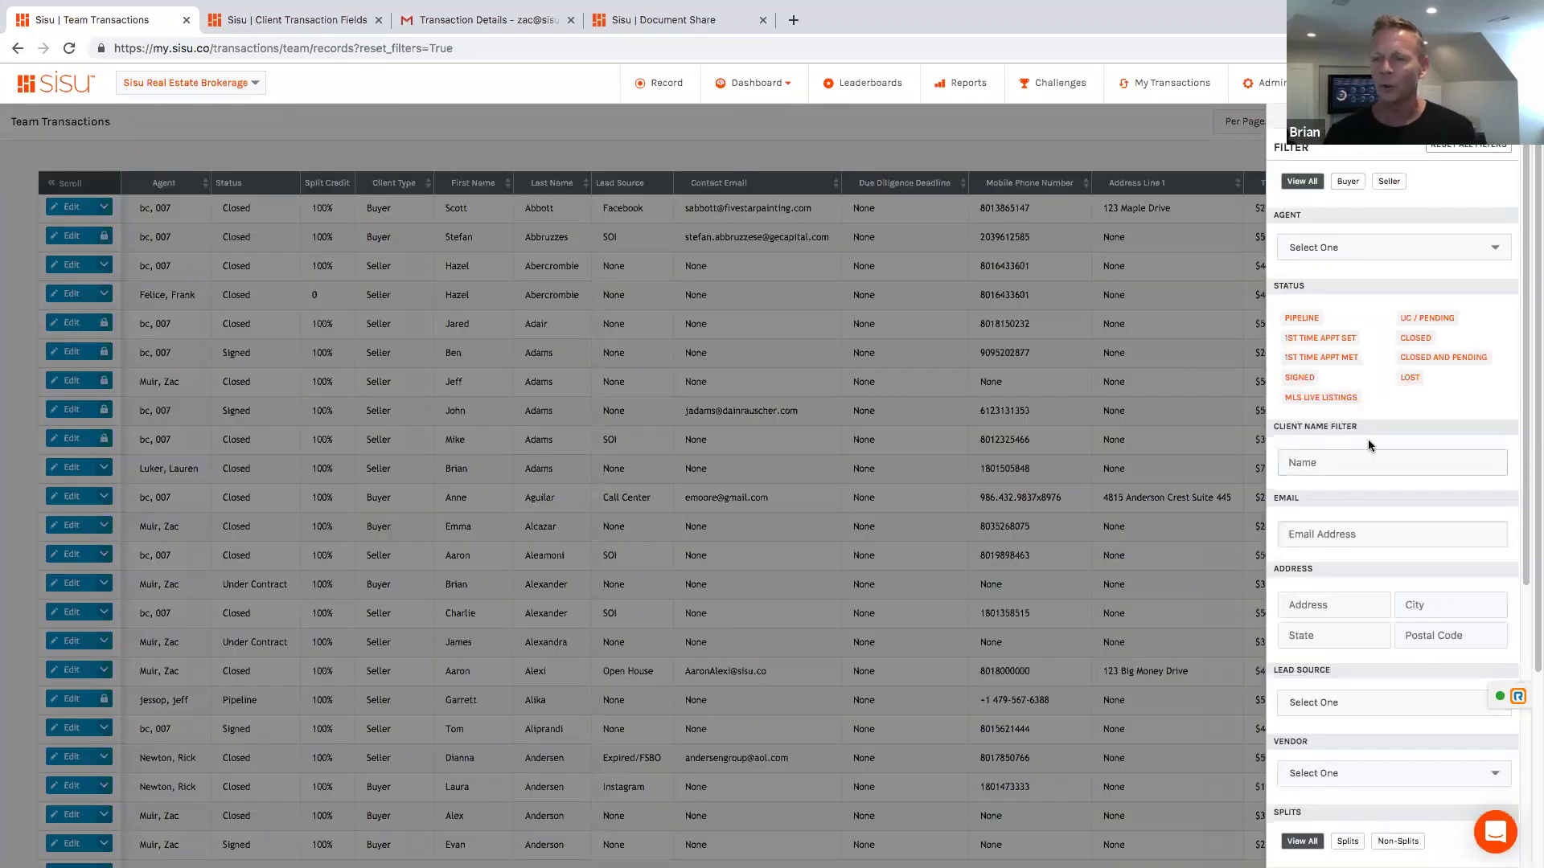
Step: Click into the Address filter, then dismiss the filter panel to show all agents' unfiltered transactions
left_click(1338, 601)
left_click(1273, 594)
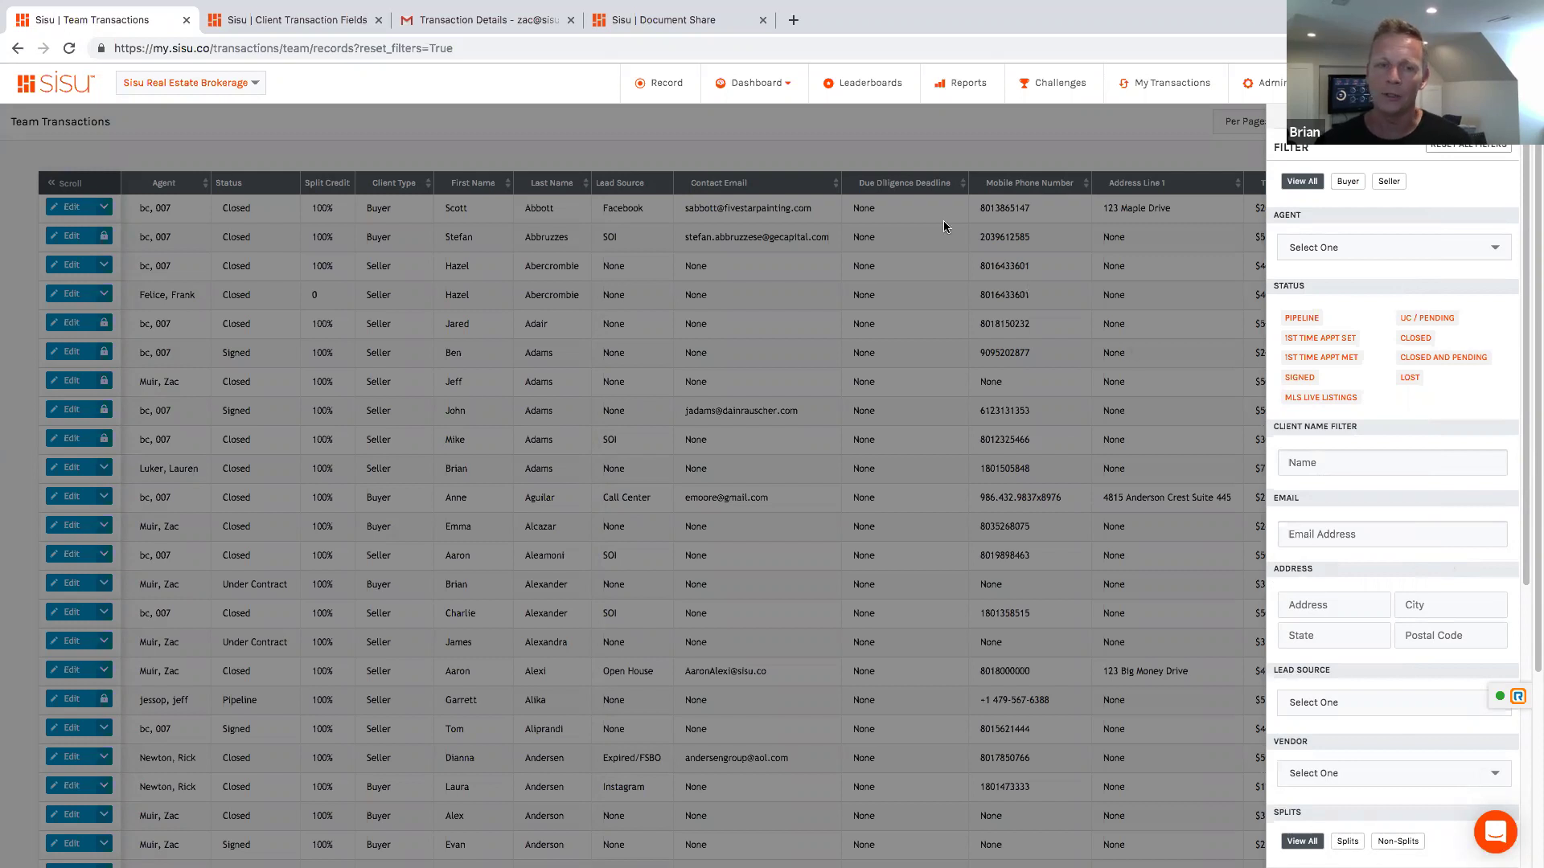
left_click(1039, 127)
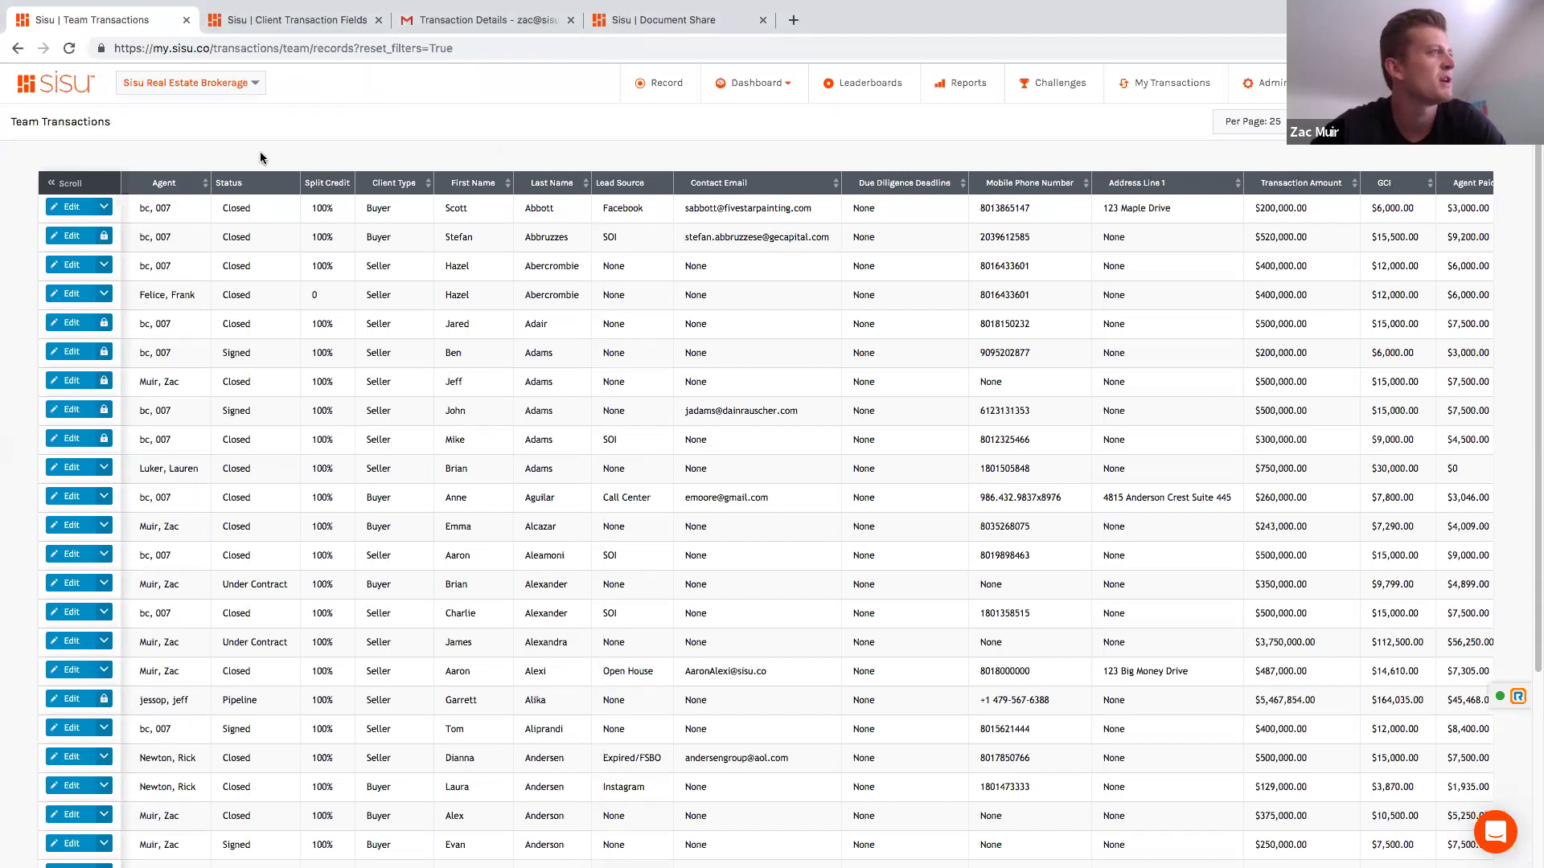
Step: Edit the first transaction, highlight its 1st Time Appt Met label, then open its Listing Signed Form
left_click(73, 207)
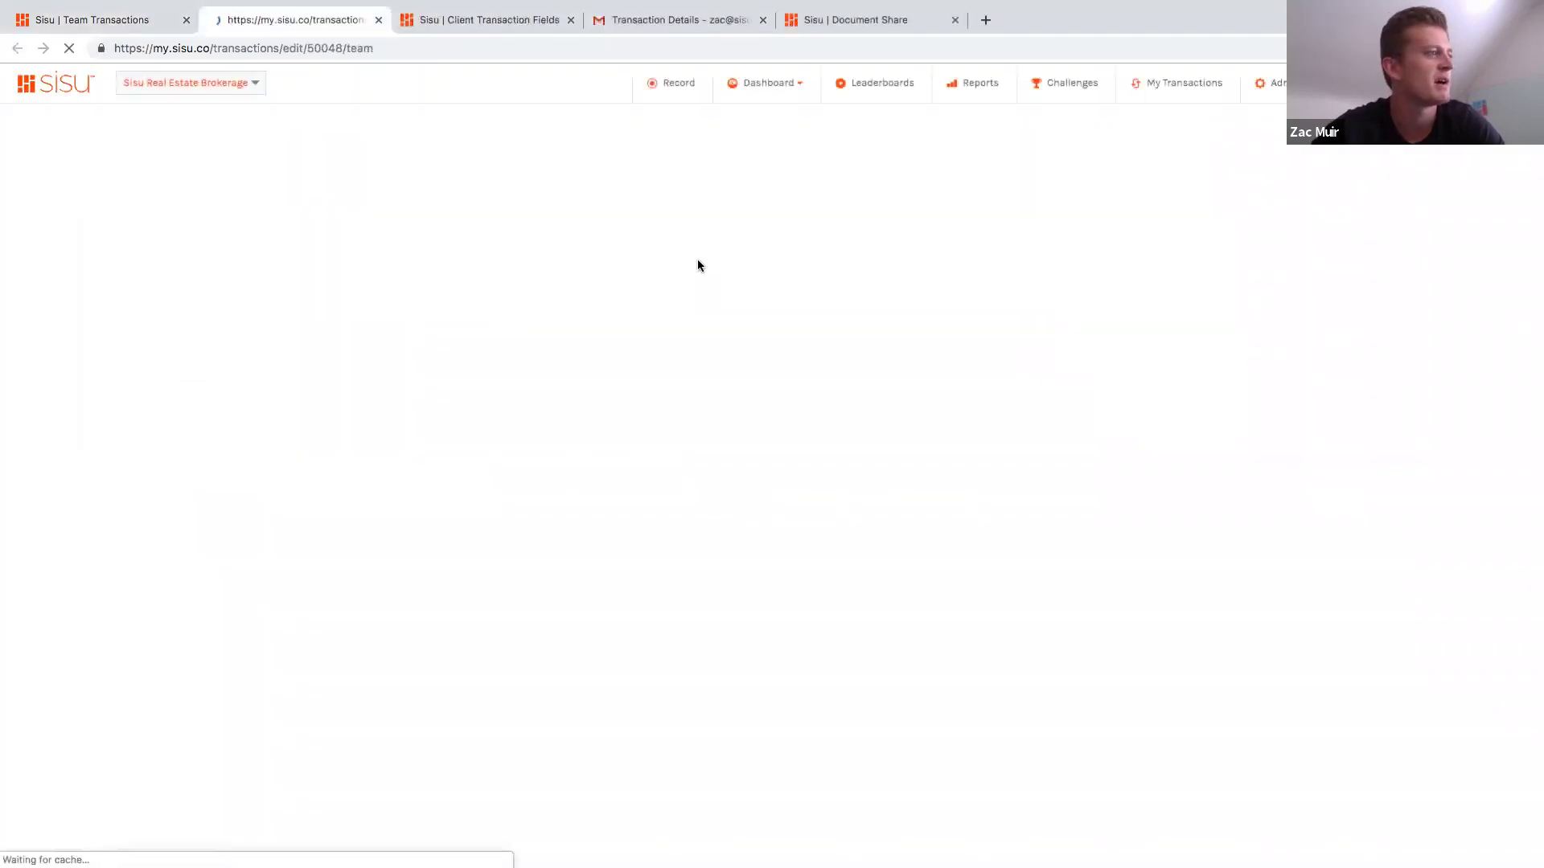
scroll(659, 430, "down", 2)
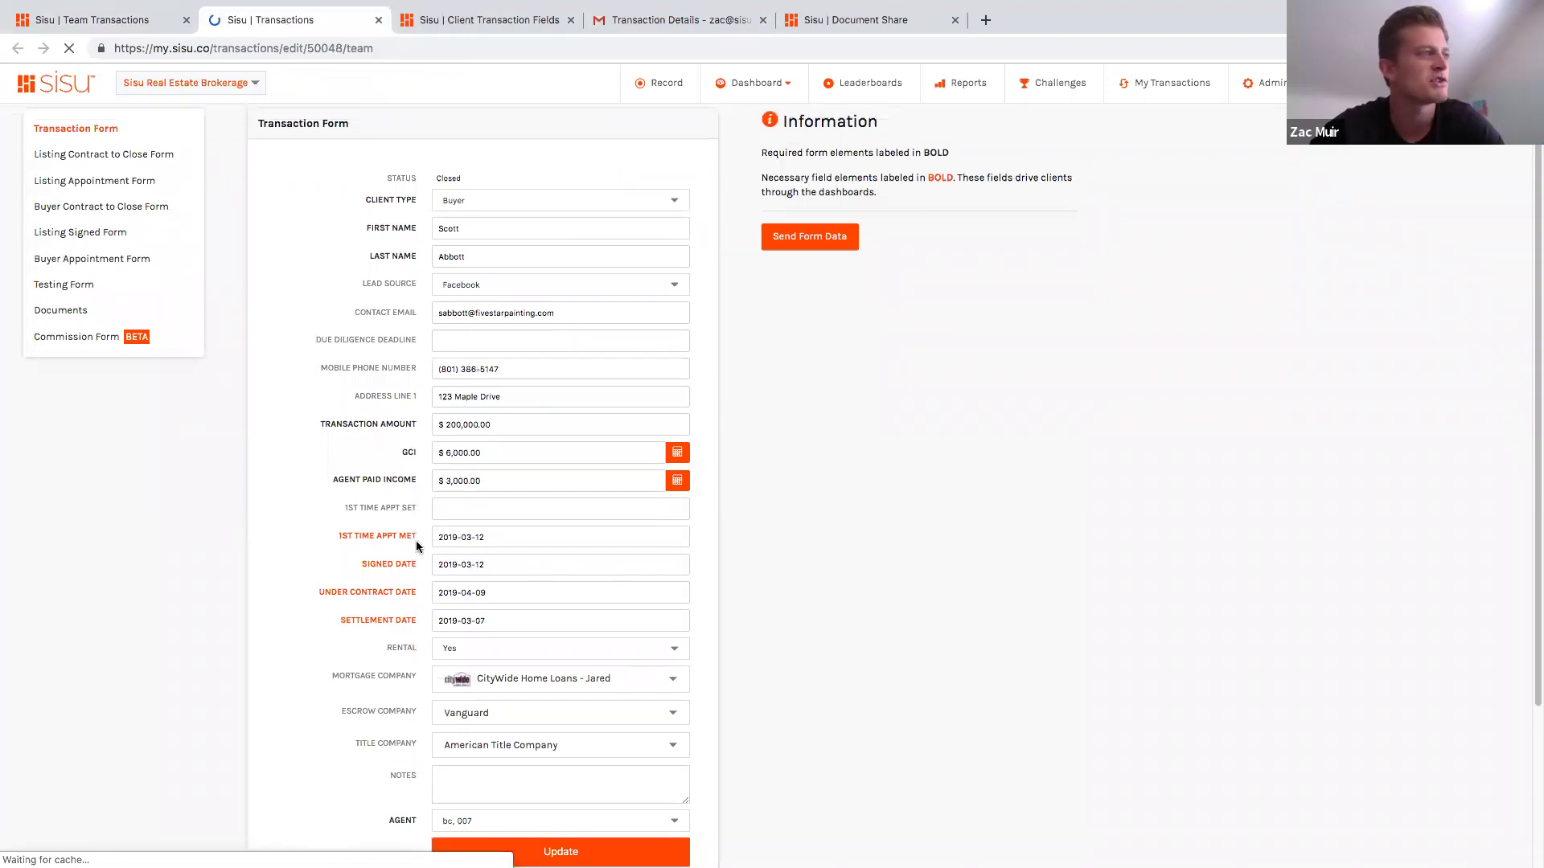
left_click_drag(341, 537, 417, 537)
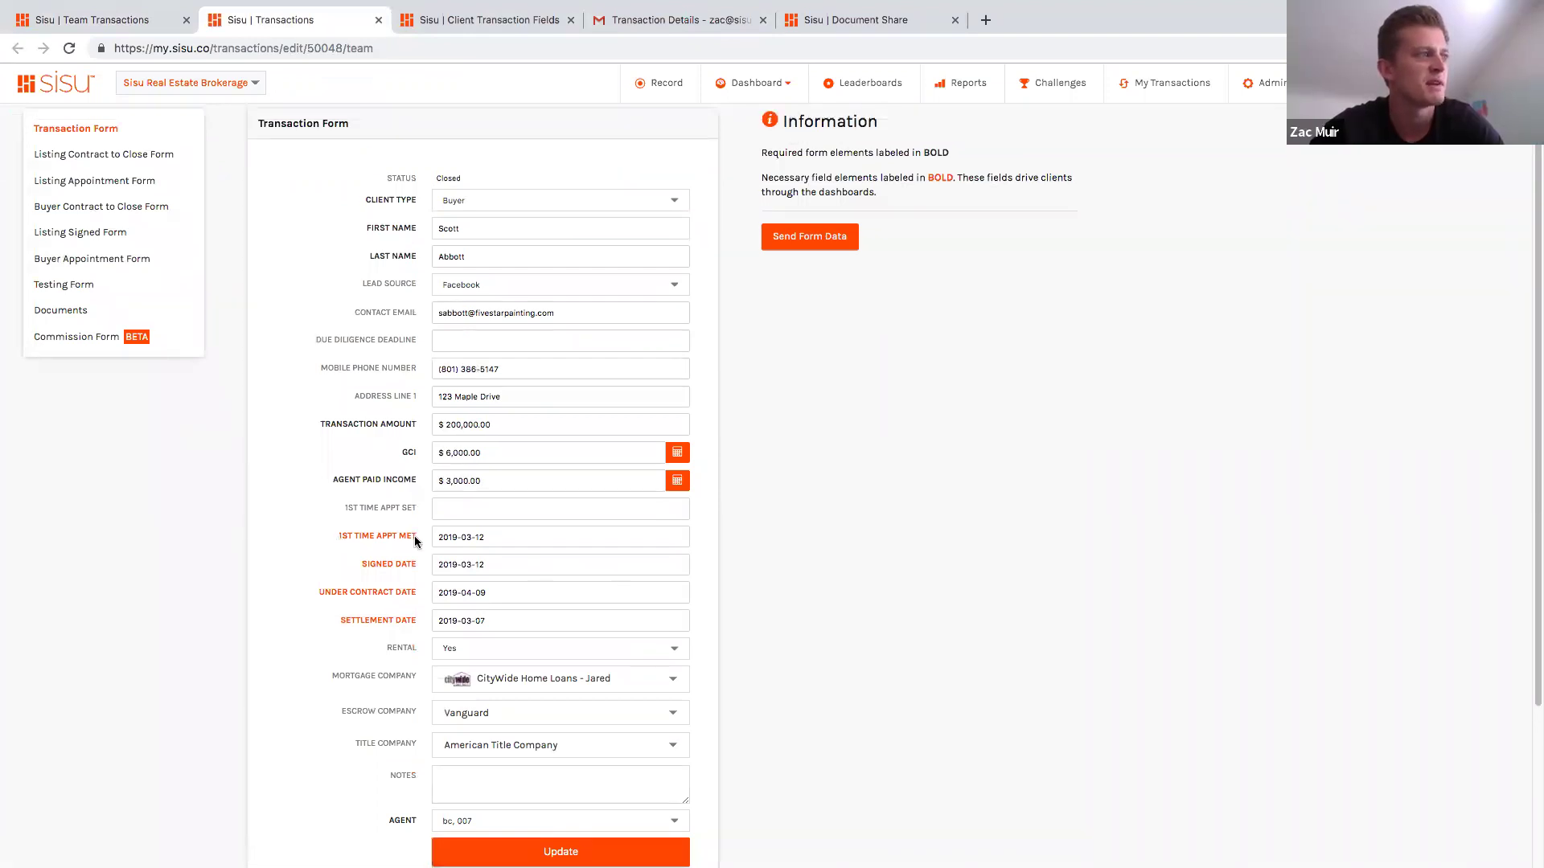
left_click(855, 509)
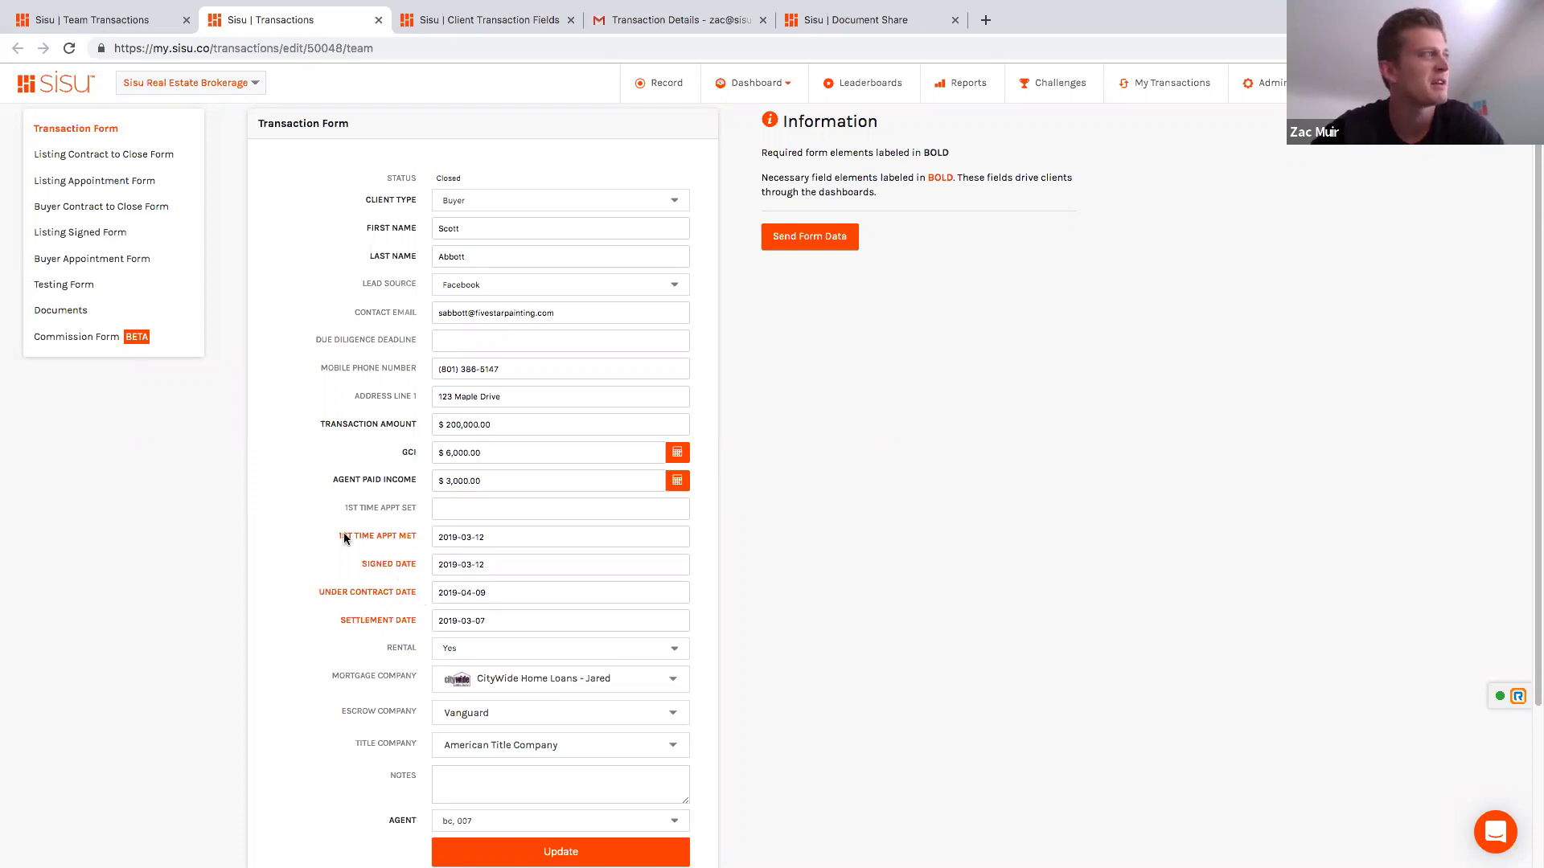
left_click(81, 235)
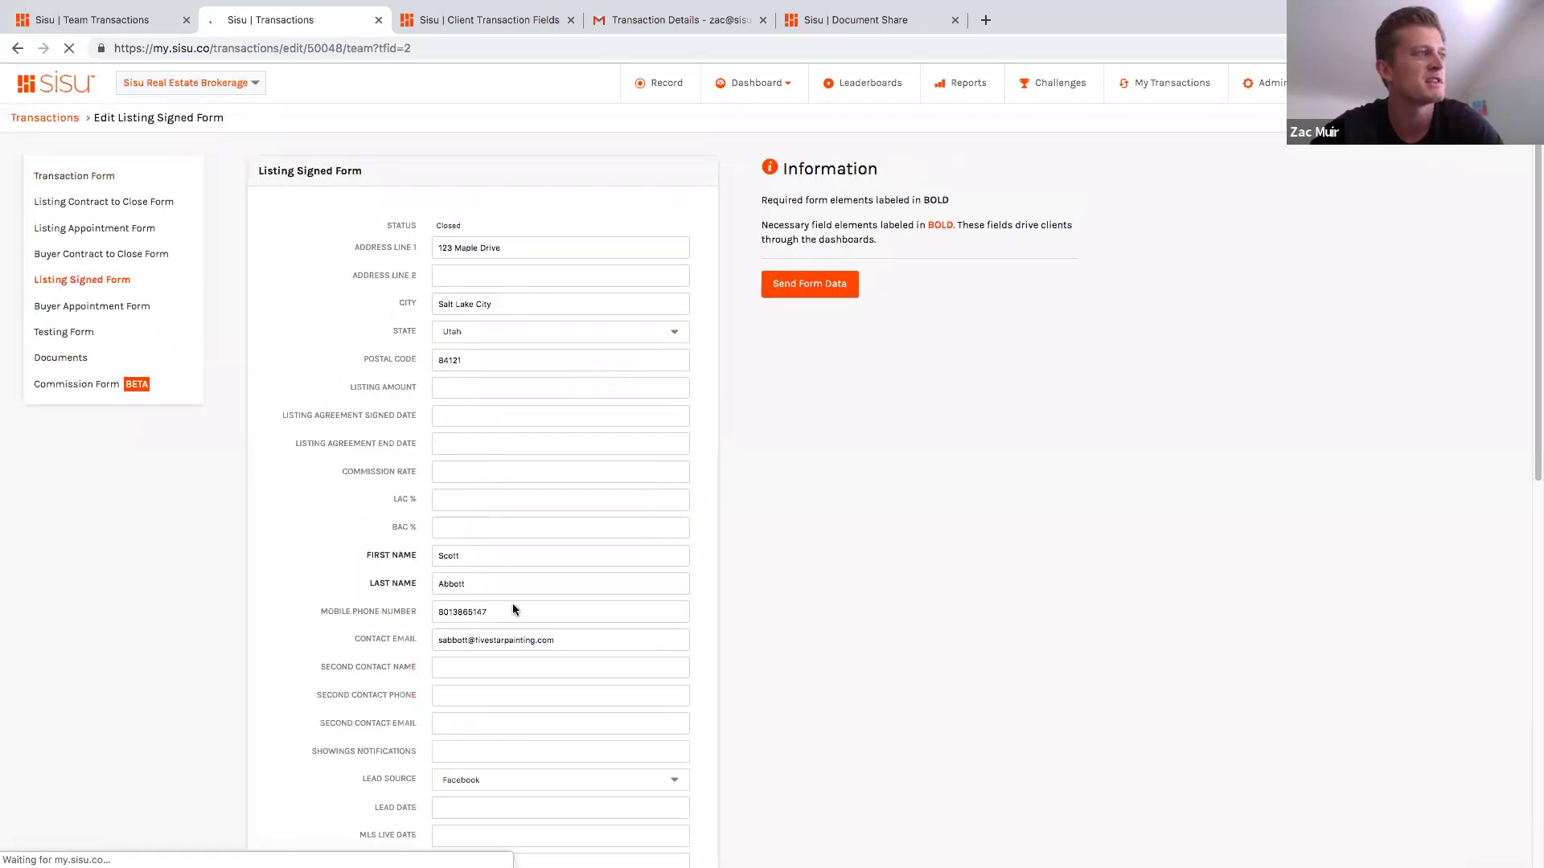
Step: Open the closed $200,000 transaction's Listing Appointment Form, showing 1st Time Appt Met 2019-03-12
scroll(513, 607, "down", 8)
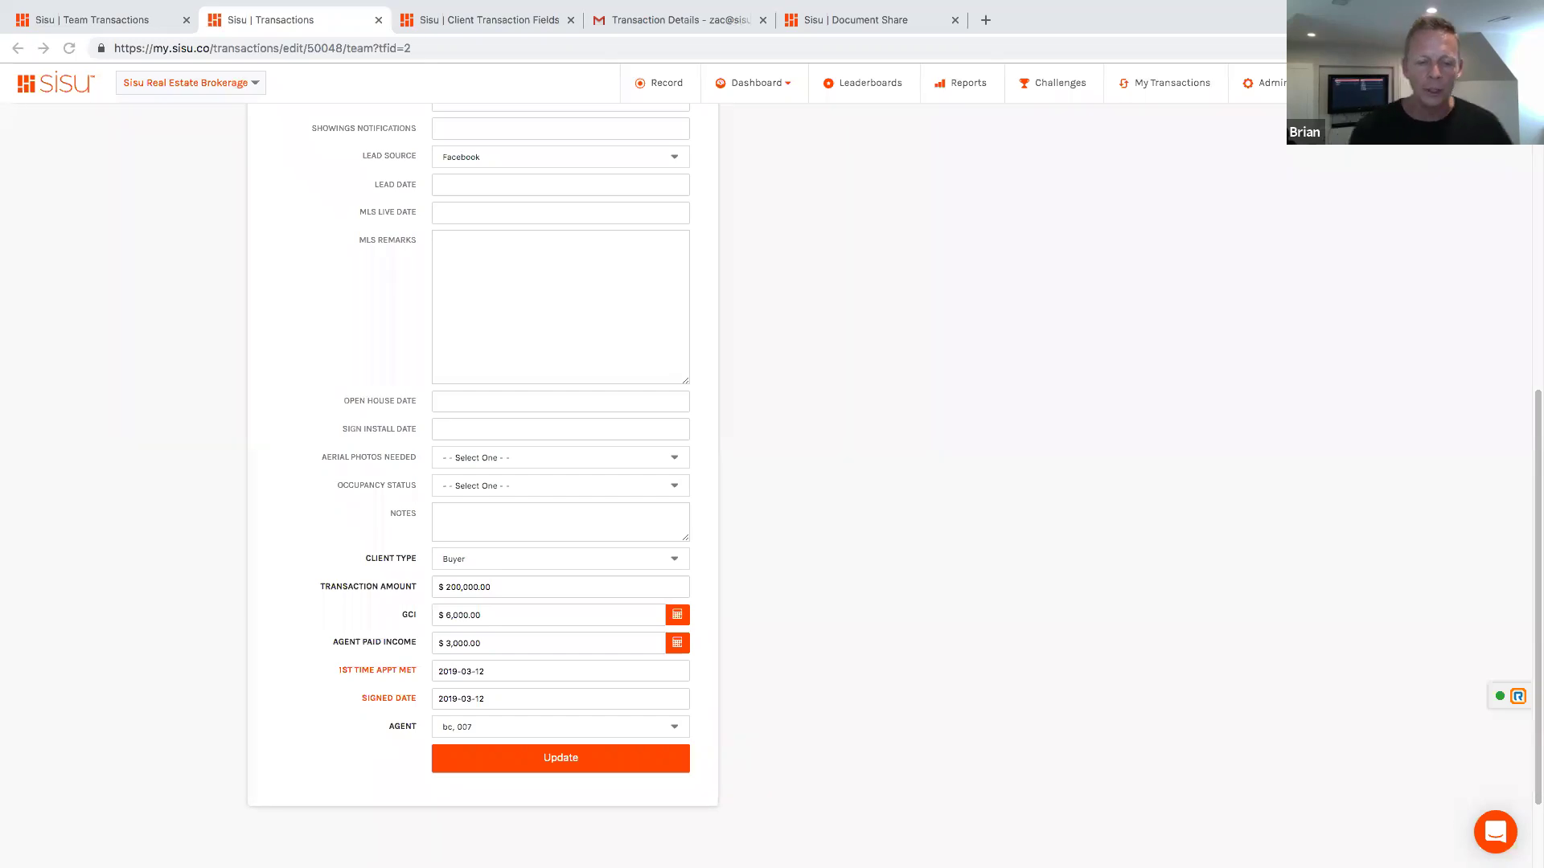
scroll(373, 360, "up", 8)
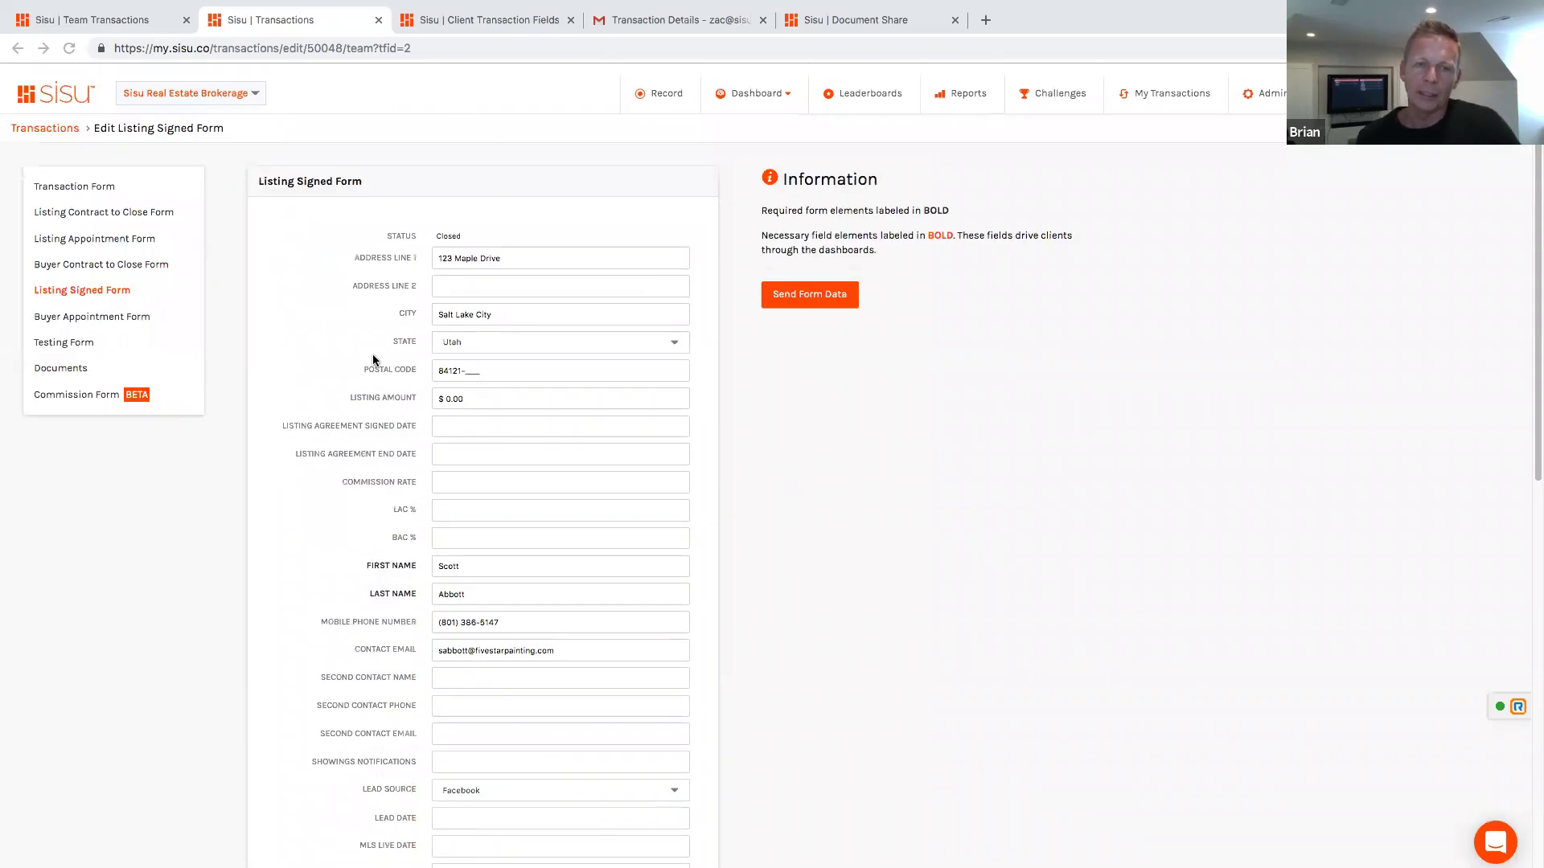
left_click(84, 233)
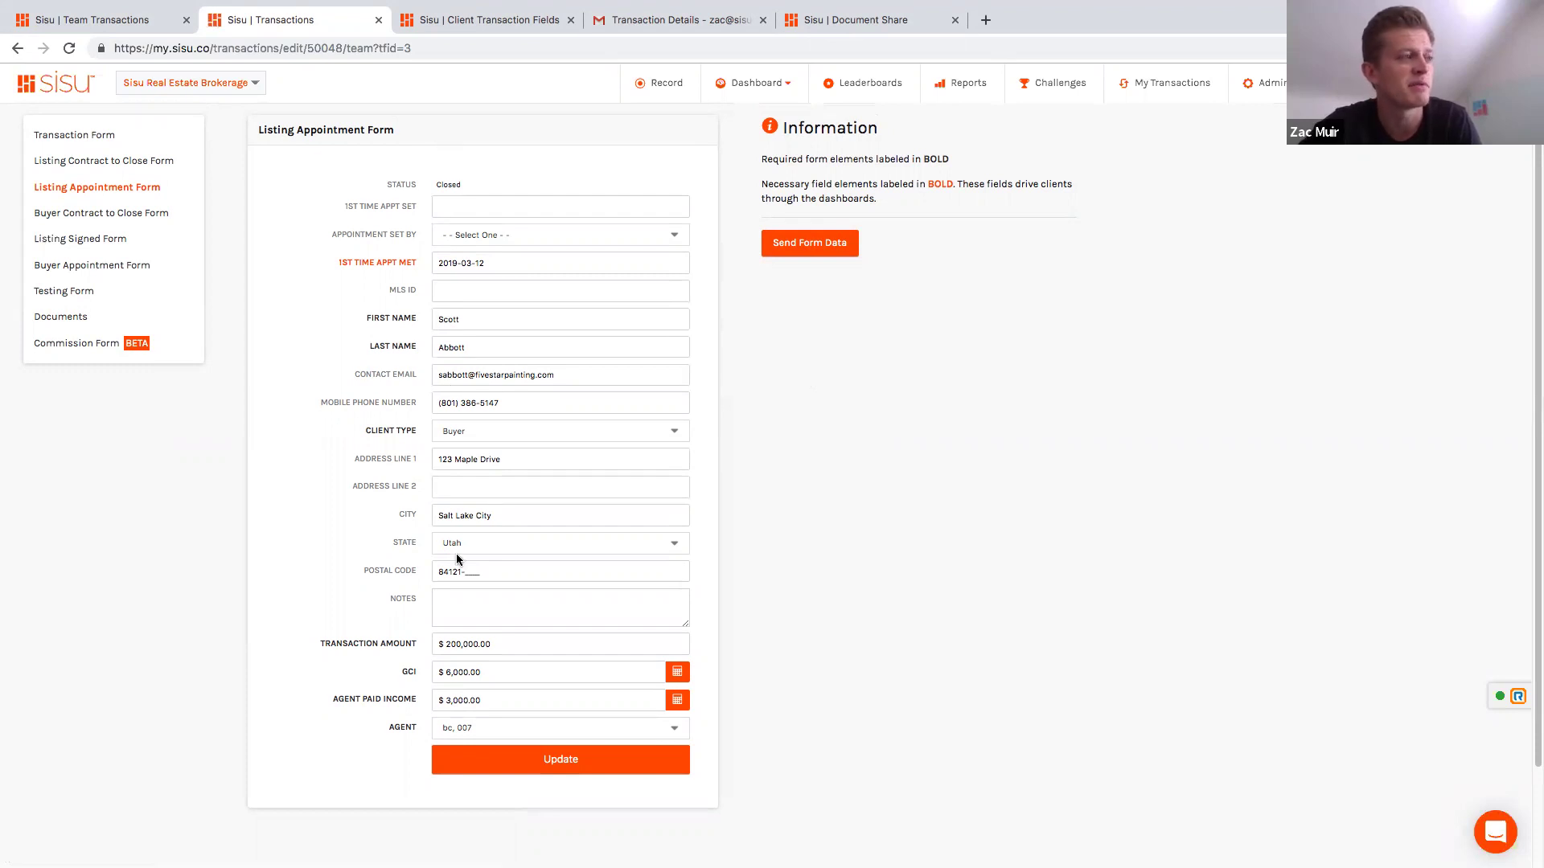
Step: Highlight the 1st Time Appt Met label, then go to Team Transactions and open the Dashboard choices
left_click_drag(336, 264, 381, 266)
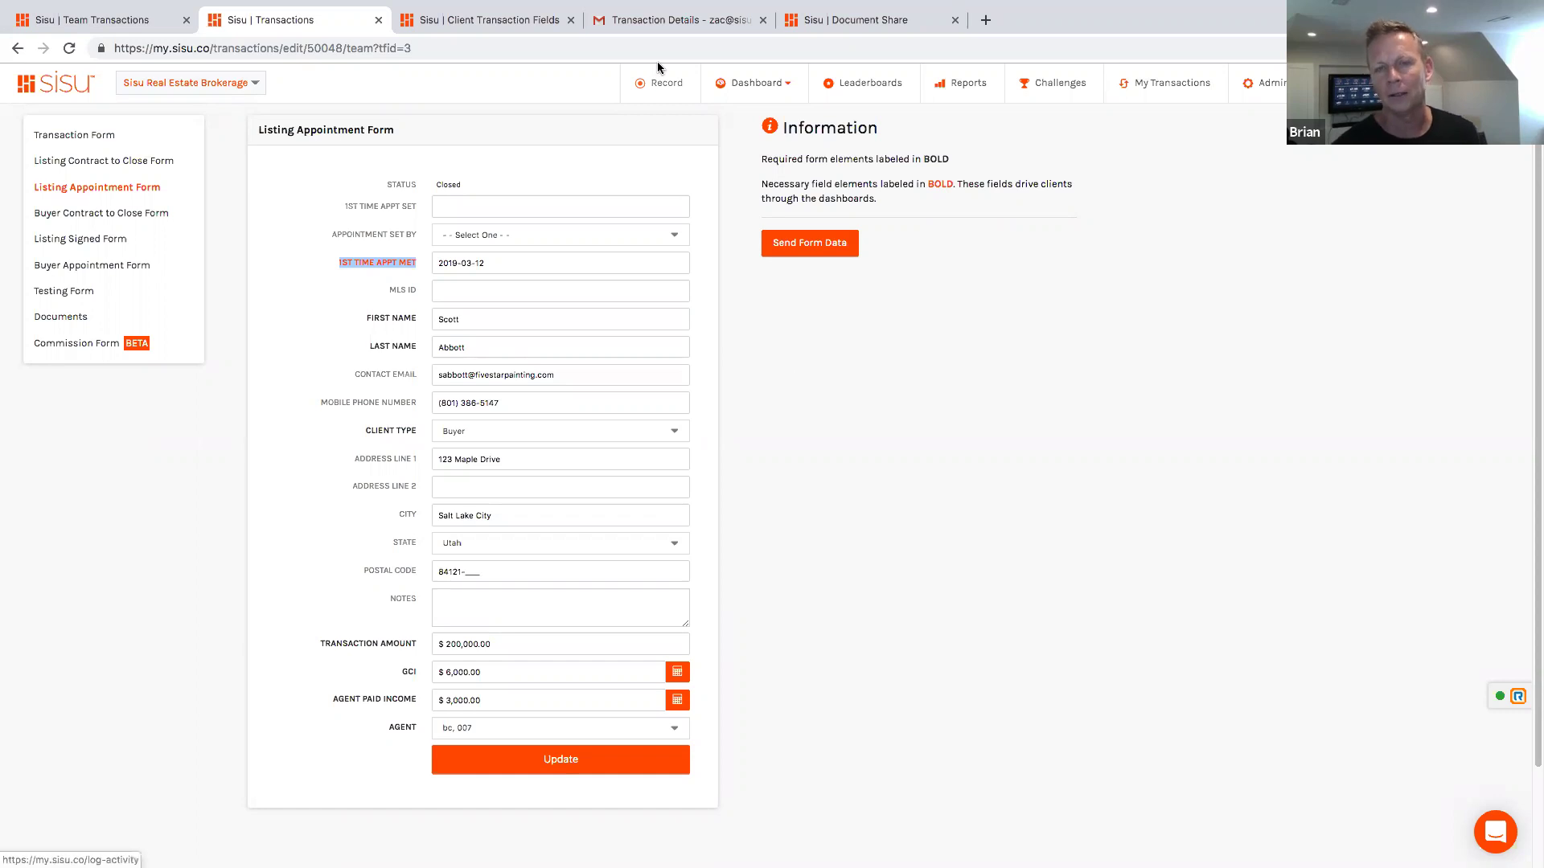
left_click(123, 22)
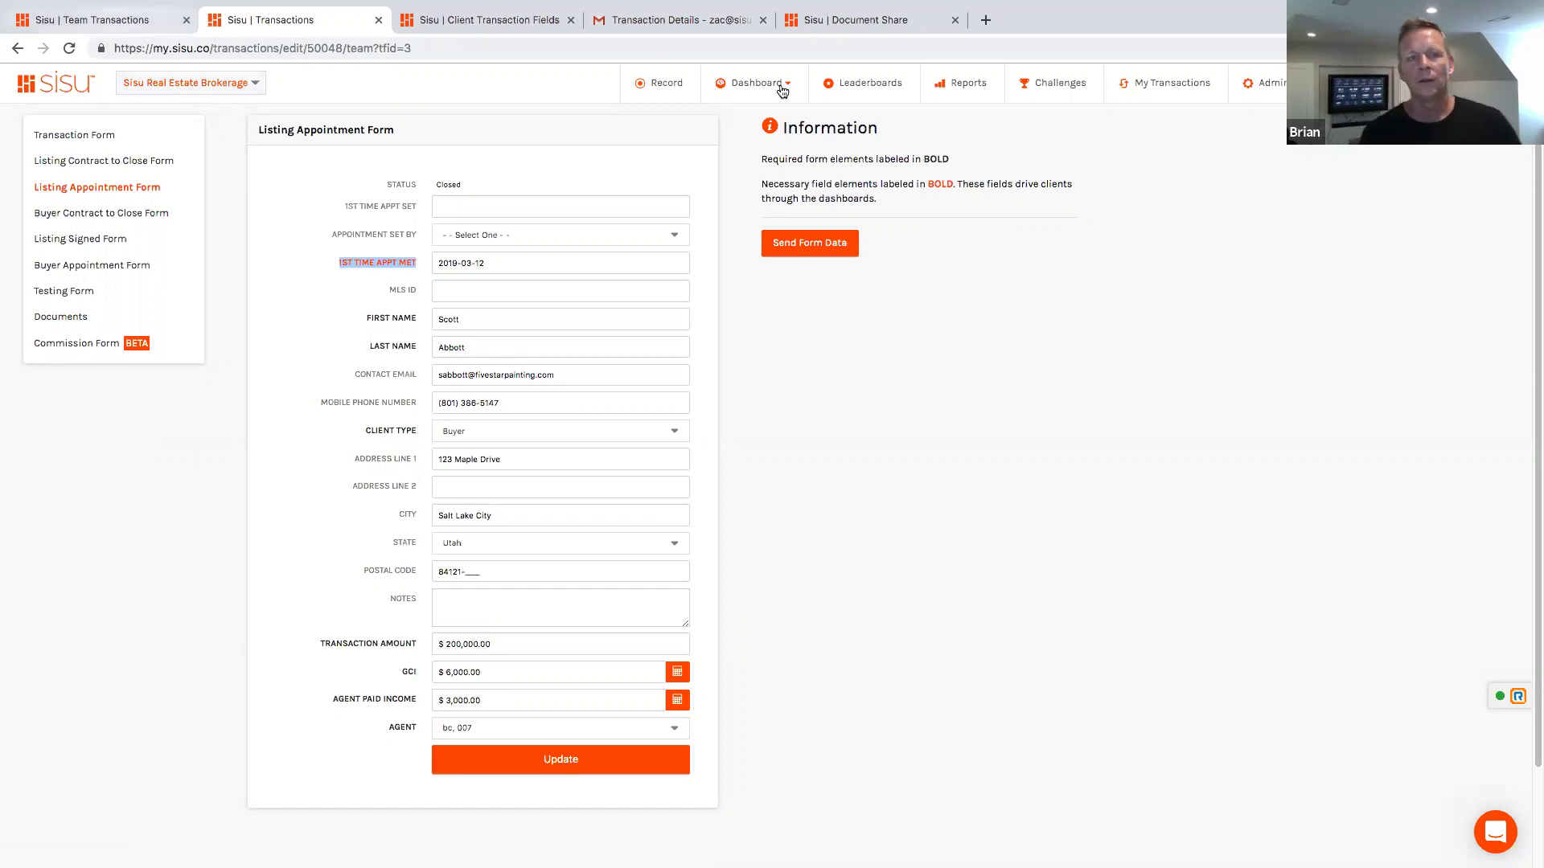
left_click(759, 83)
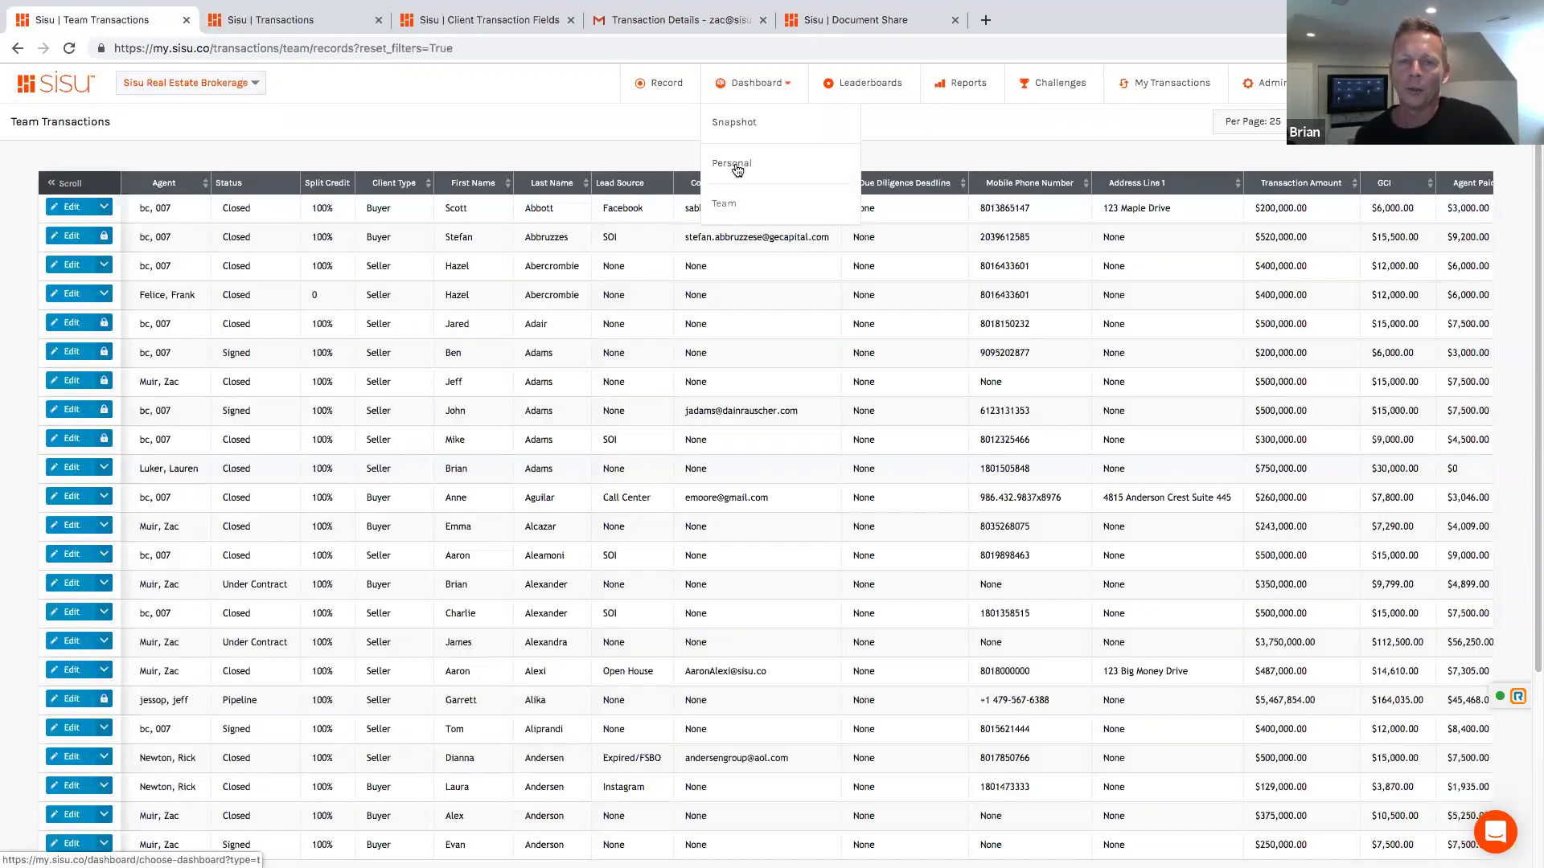
Step: Open the Personal Dashboard and load July, 2019, showing 379 of 500 conversations
left_click(735, 162)
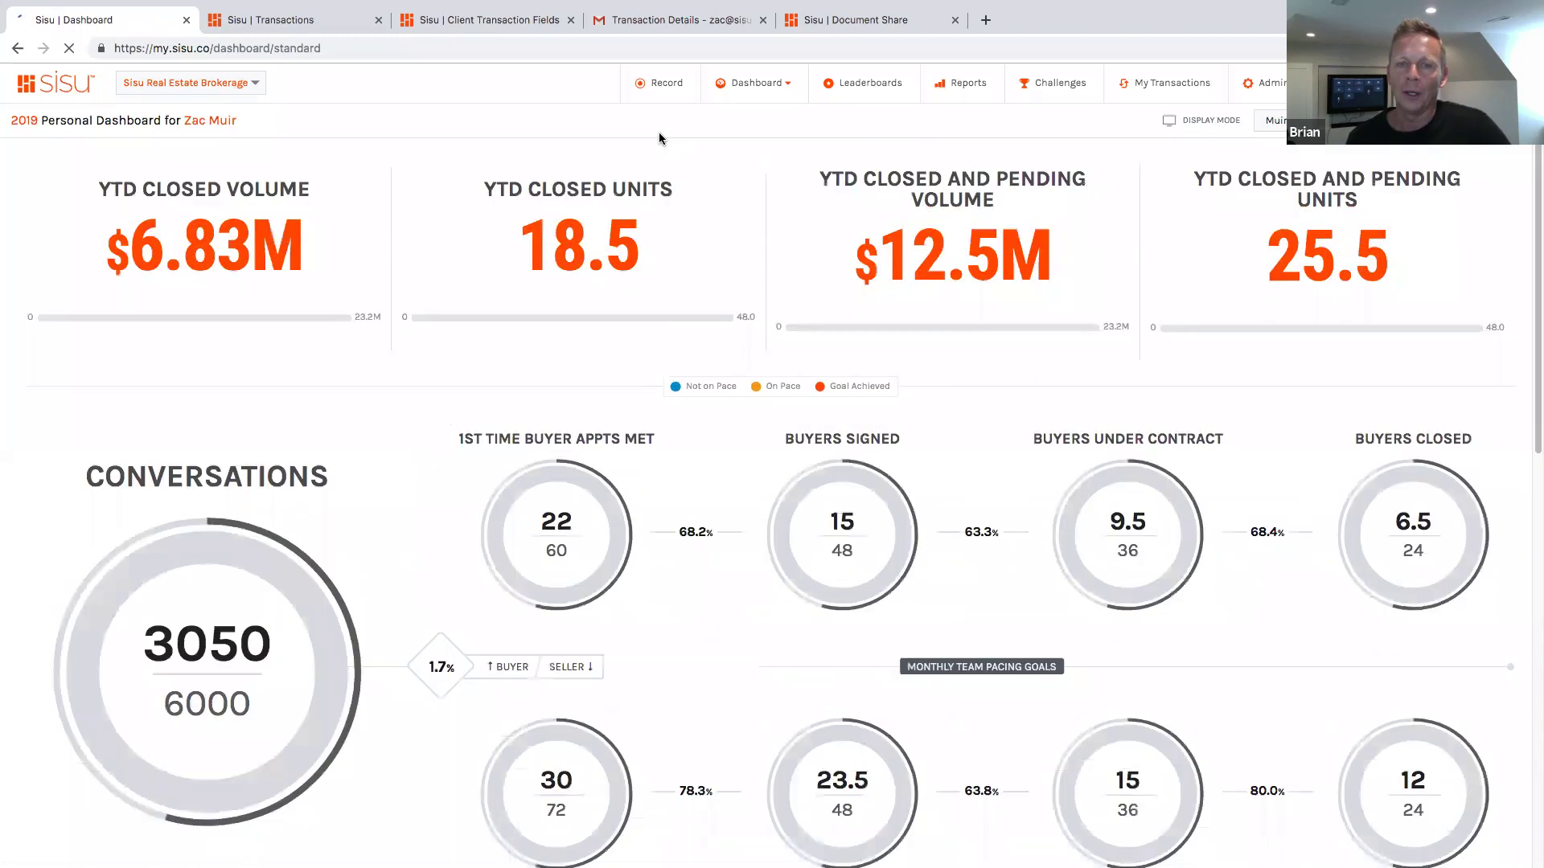
scroll(711, 506, "down", 2)
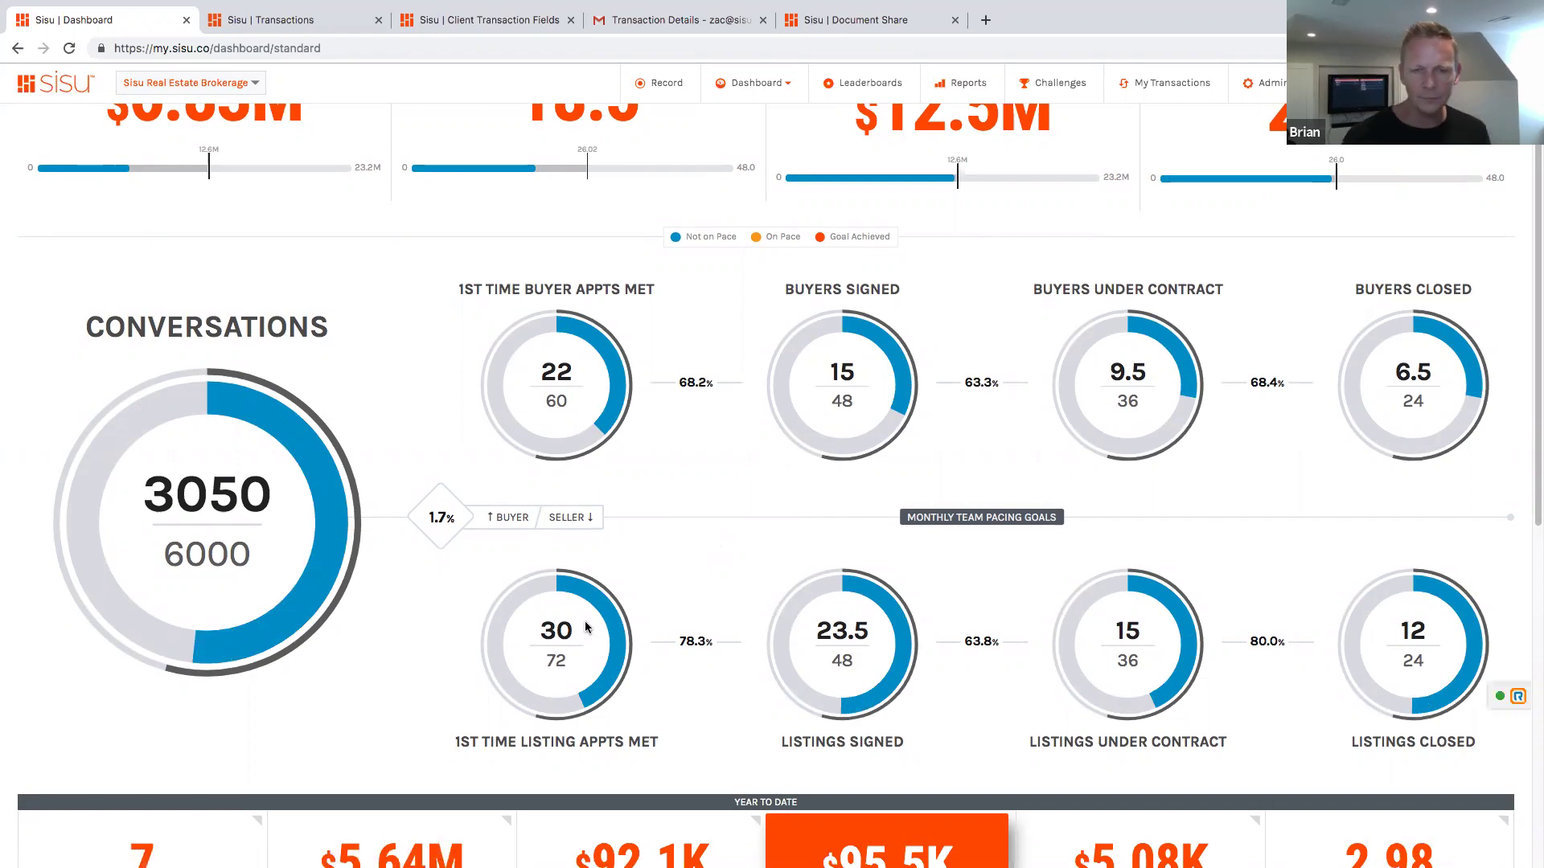
mouse_move(1429, 830)
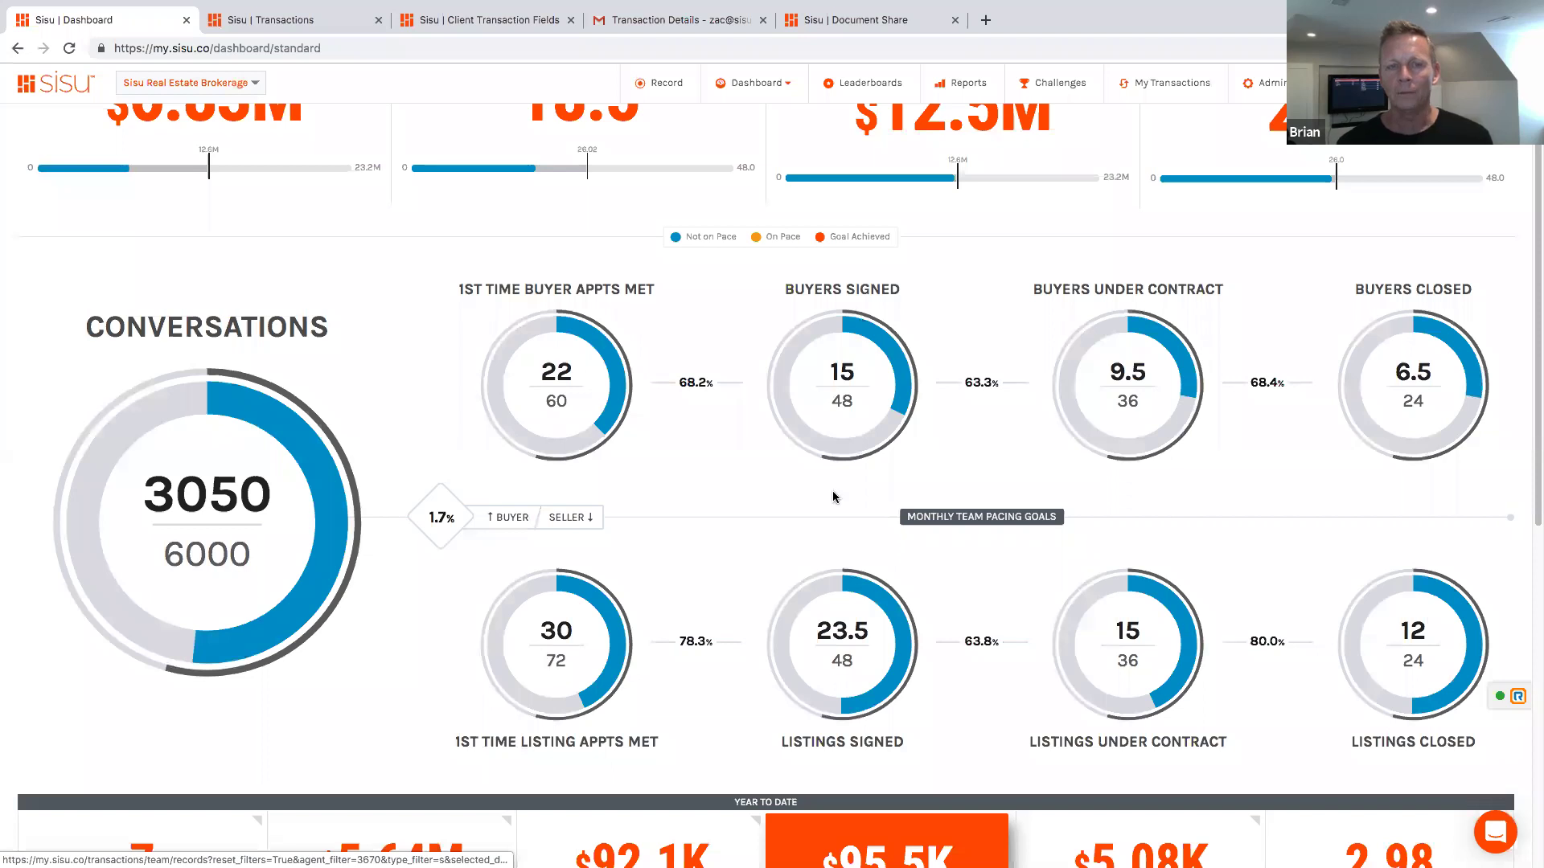
scroll(764, 482, "up", 2)
left_click(1447, 119)
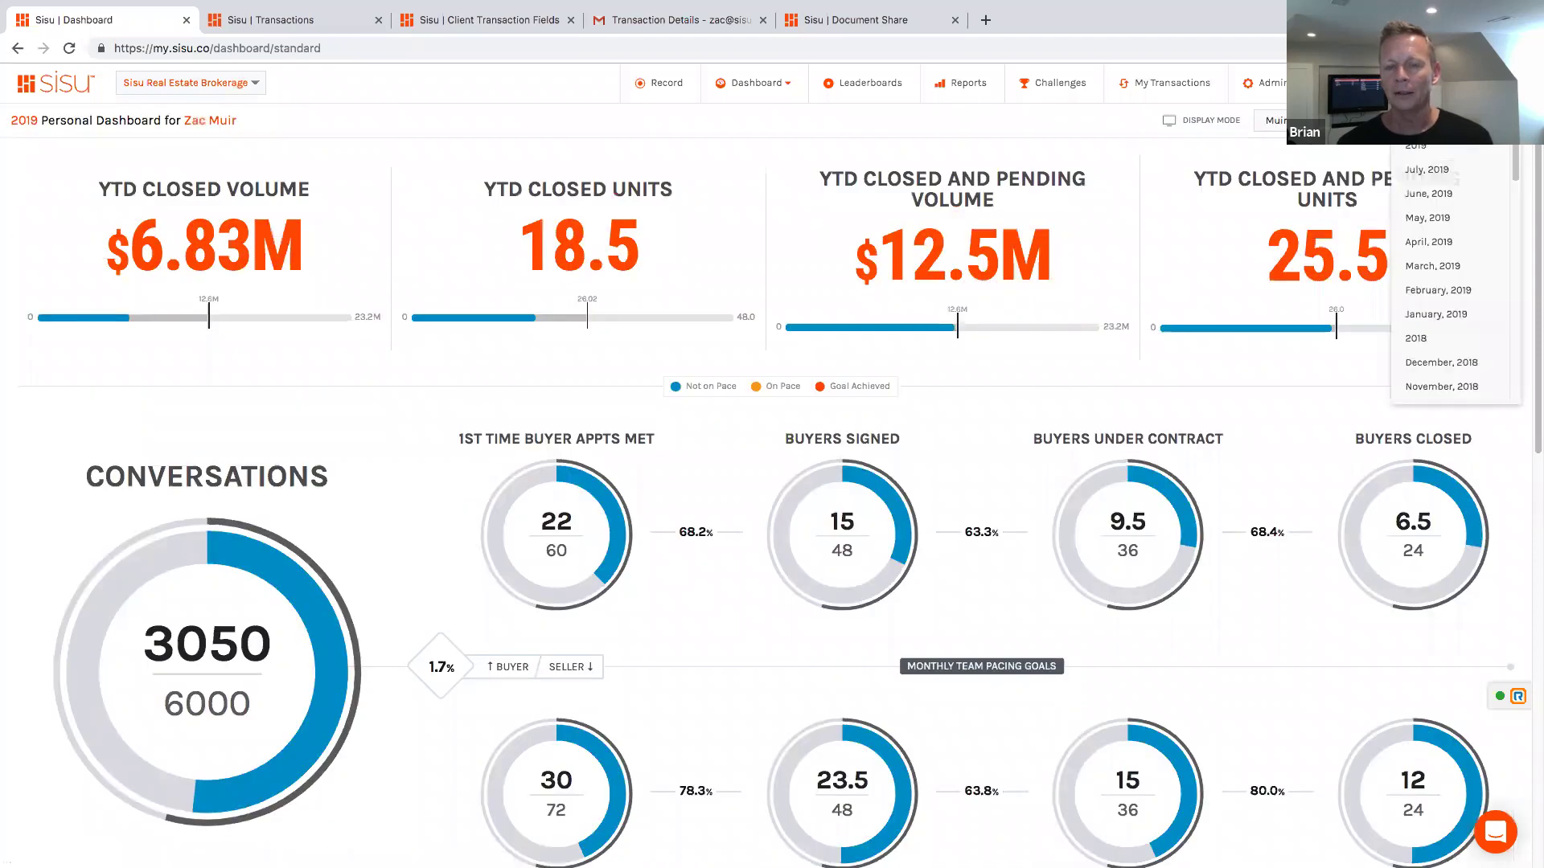
right_click(1434, 172)
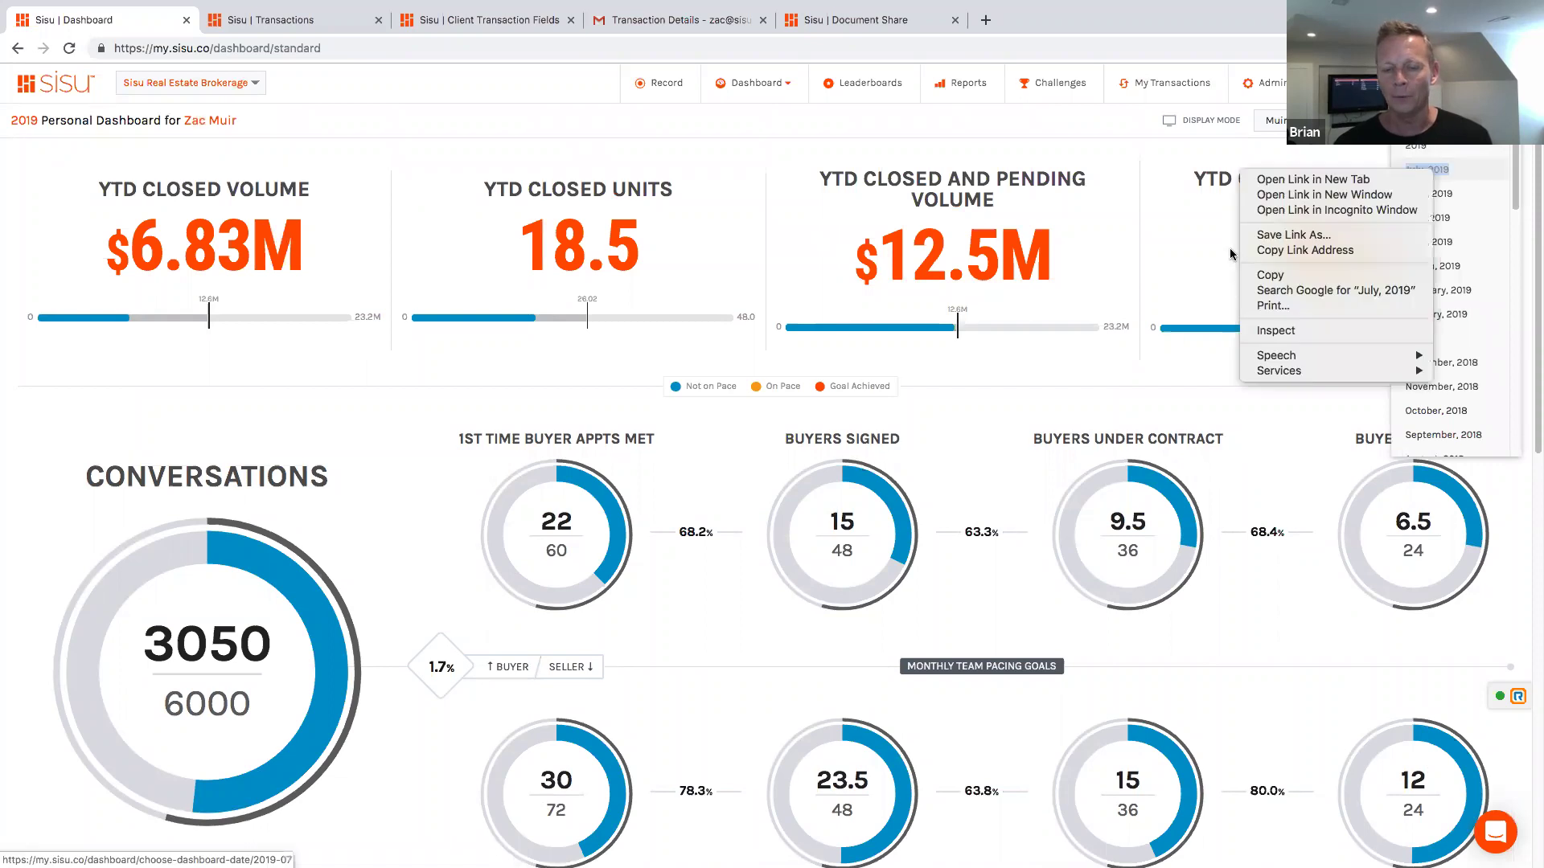
left_click(1445, 171)
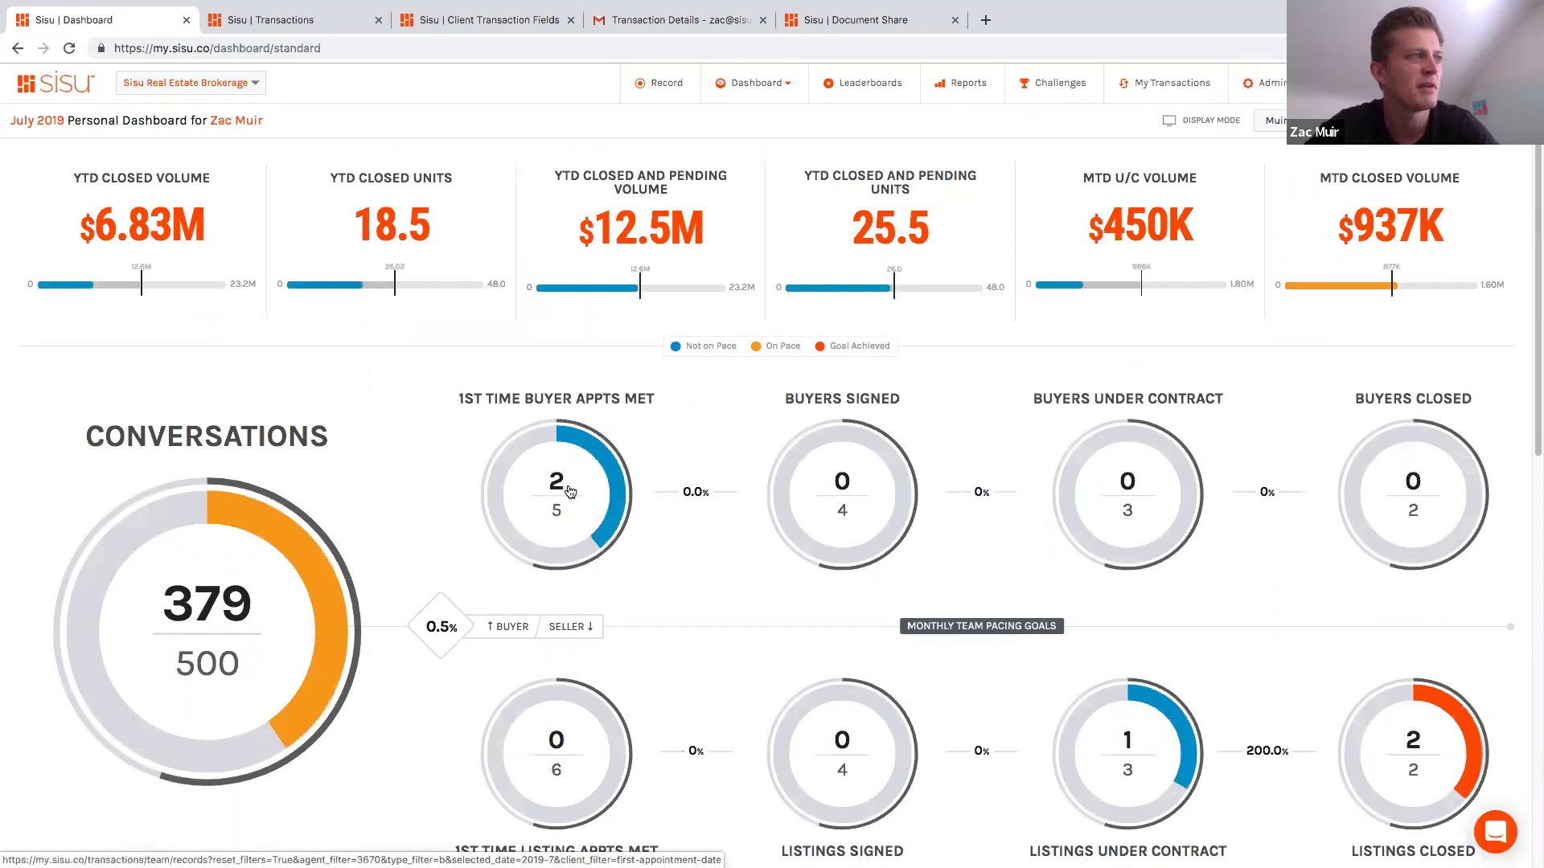
Step: Drill into the 2 of 5 1st Time Buyer Appts Met donut on the July 2019 dashboard
left_click(568, 489)
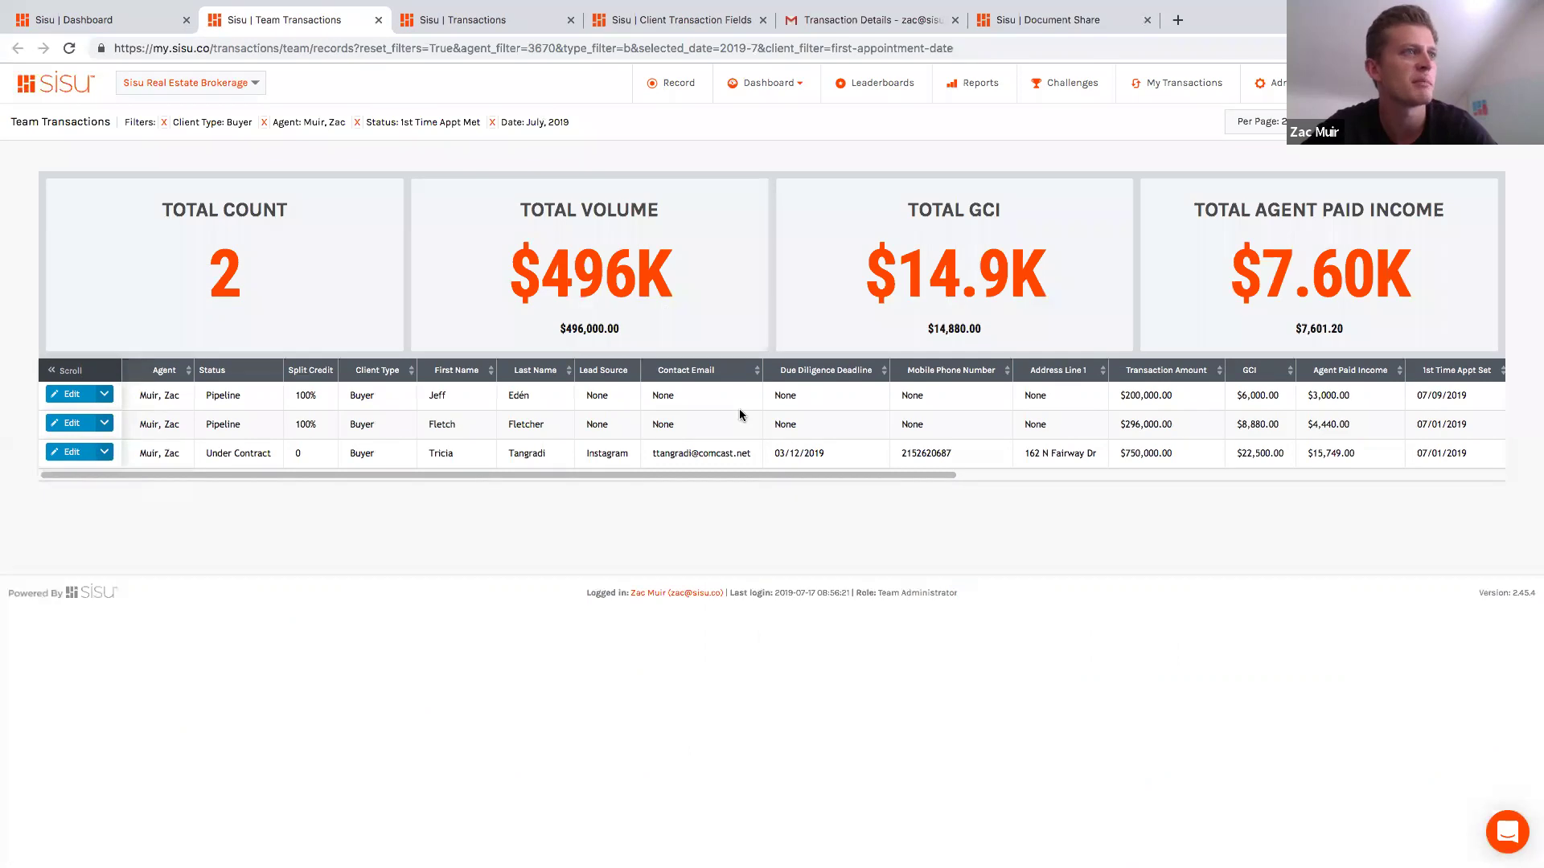
Step: Review the filtered buyer transactions, close the filter options, and return to the Listing Appointment Form
scroll(740, 408, "right", 3)
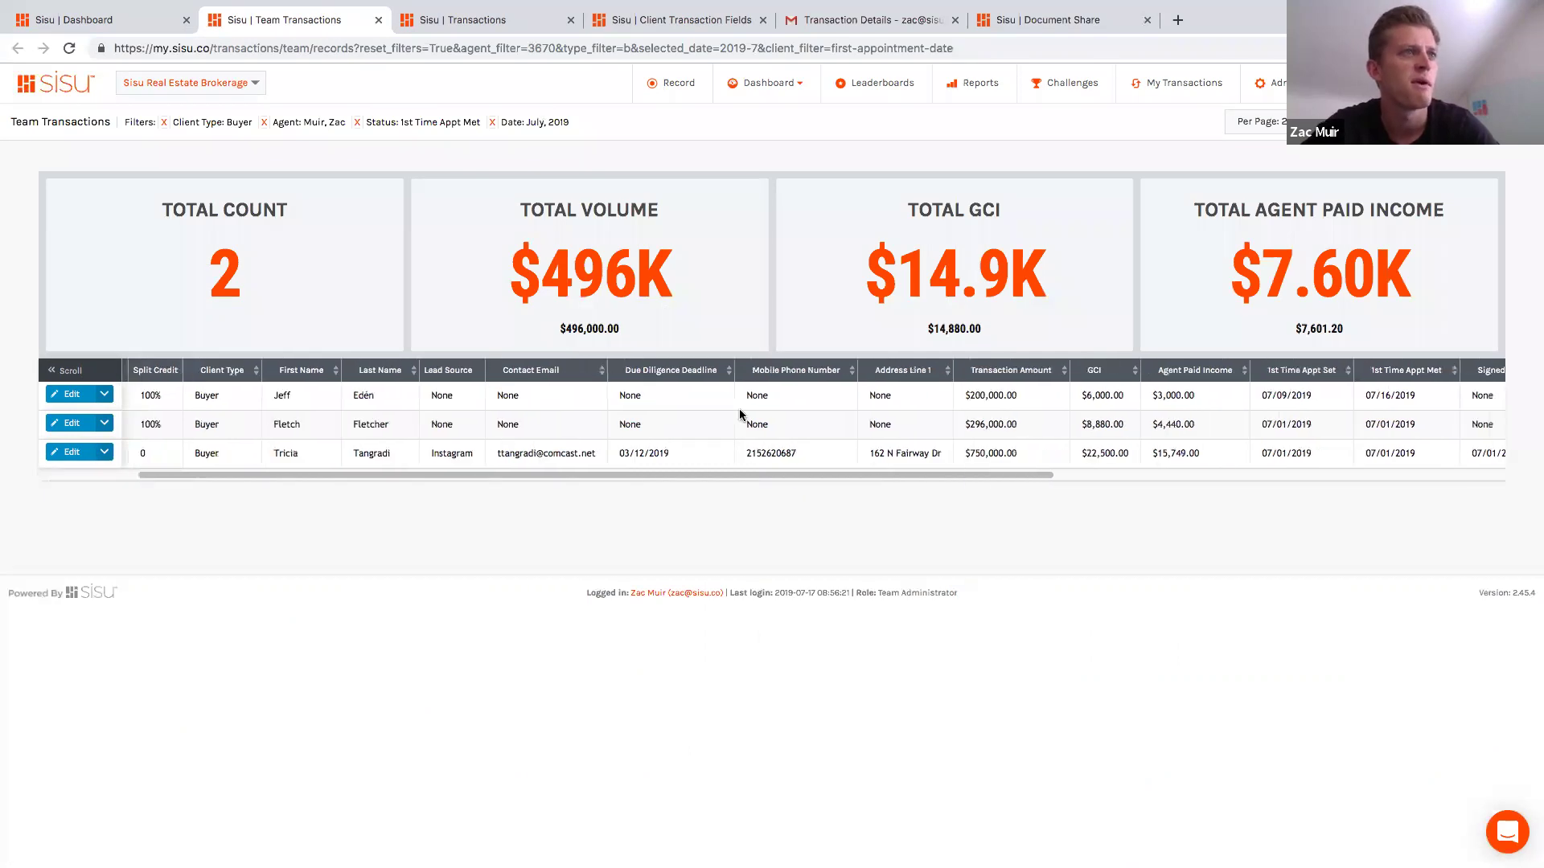
scroll(740, 411, "right", 2)
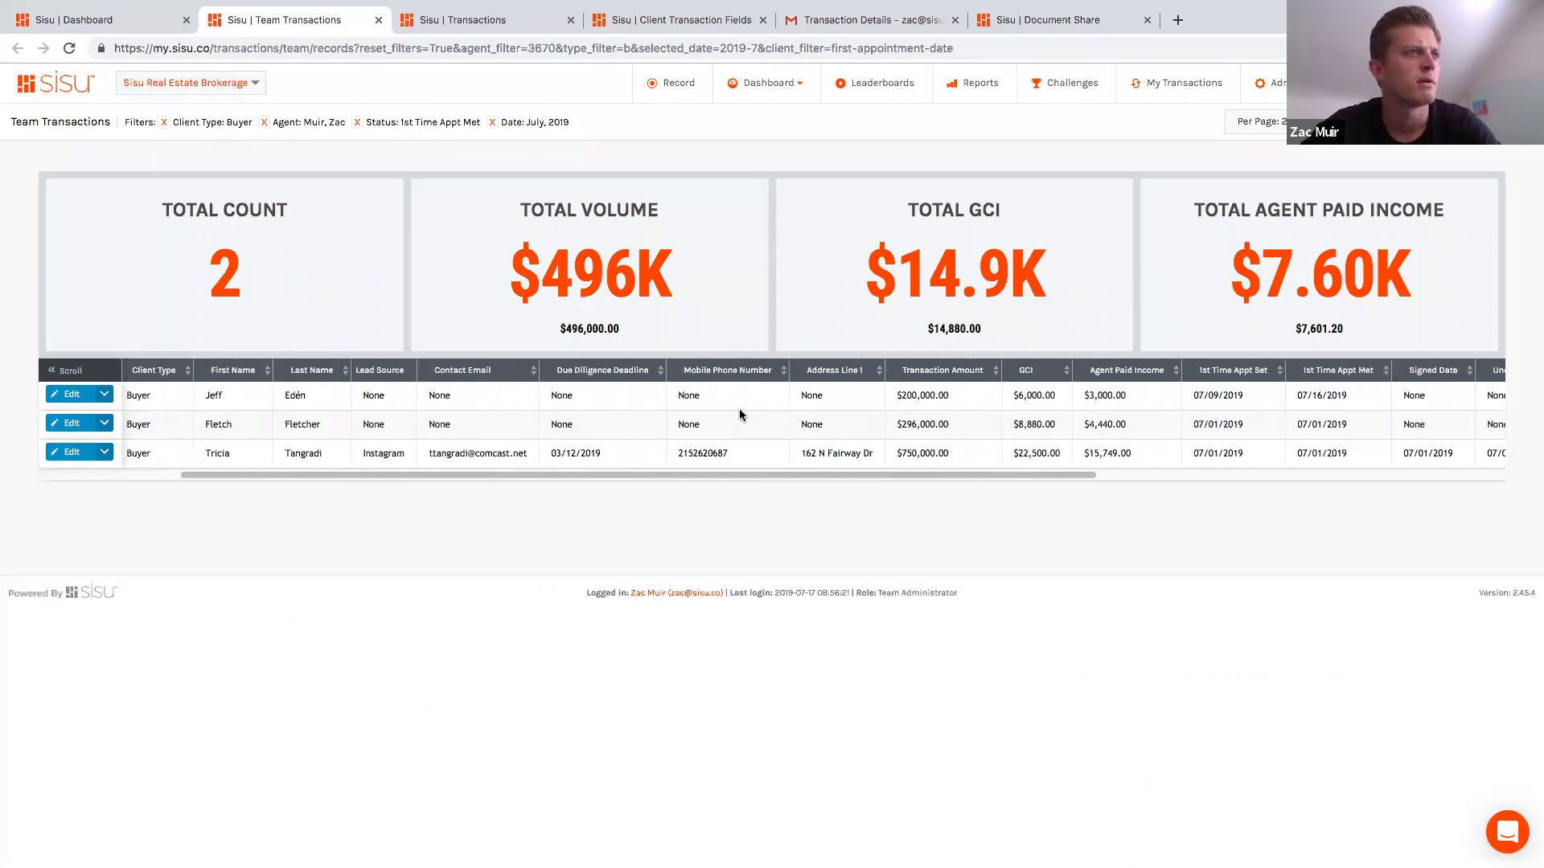
scroll(740, 415, "left", 5)
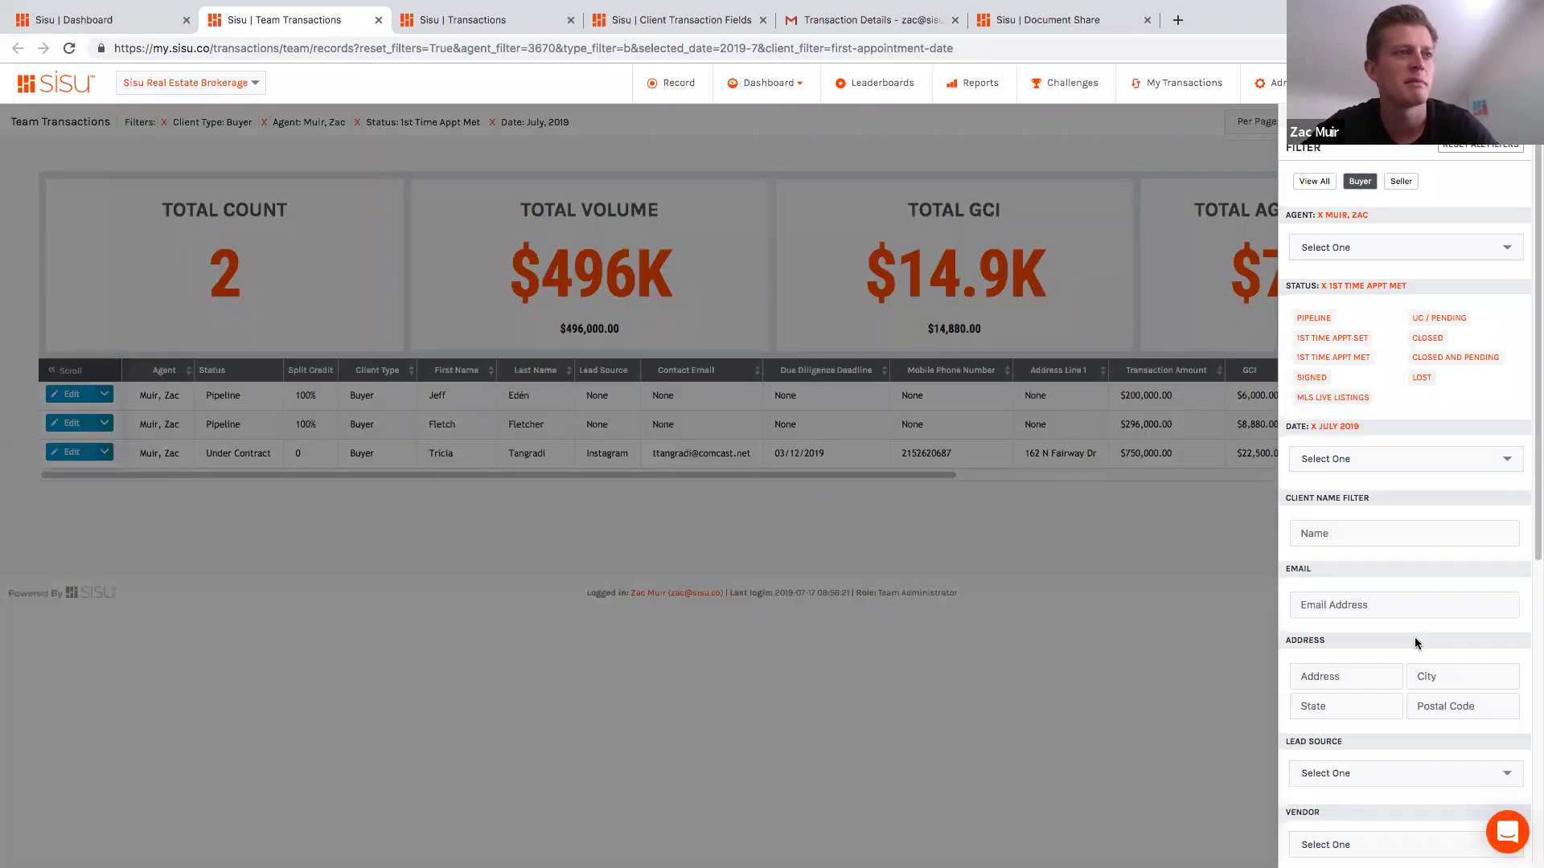
scroll(1492, 566, "down", 3)
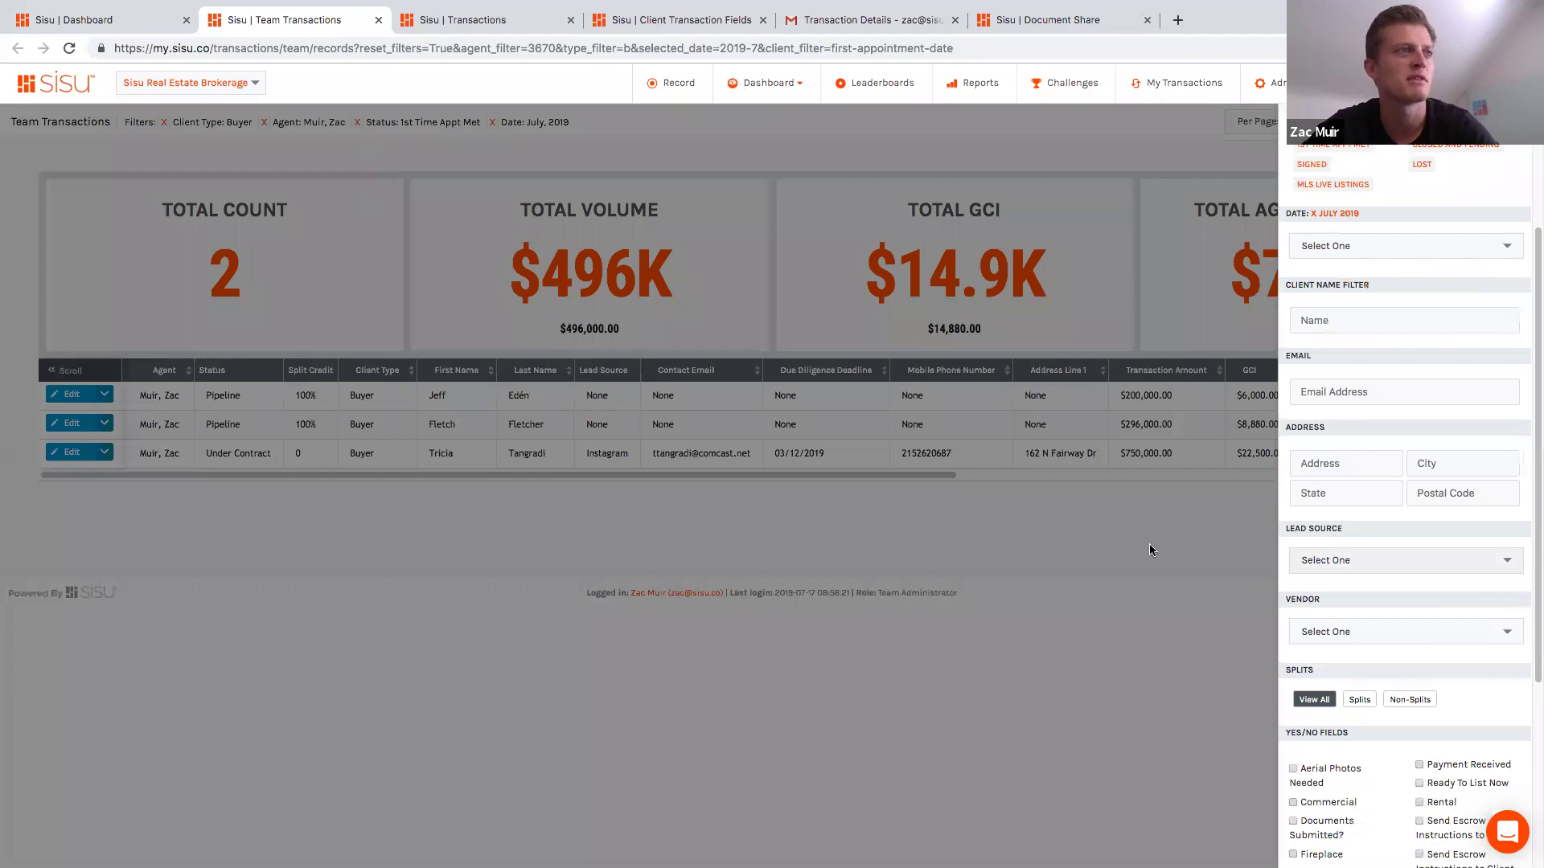
left_click(1210, 559)
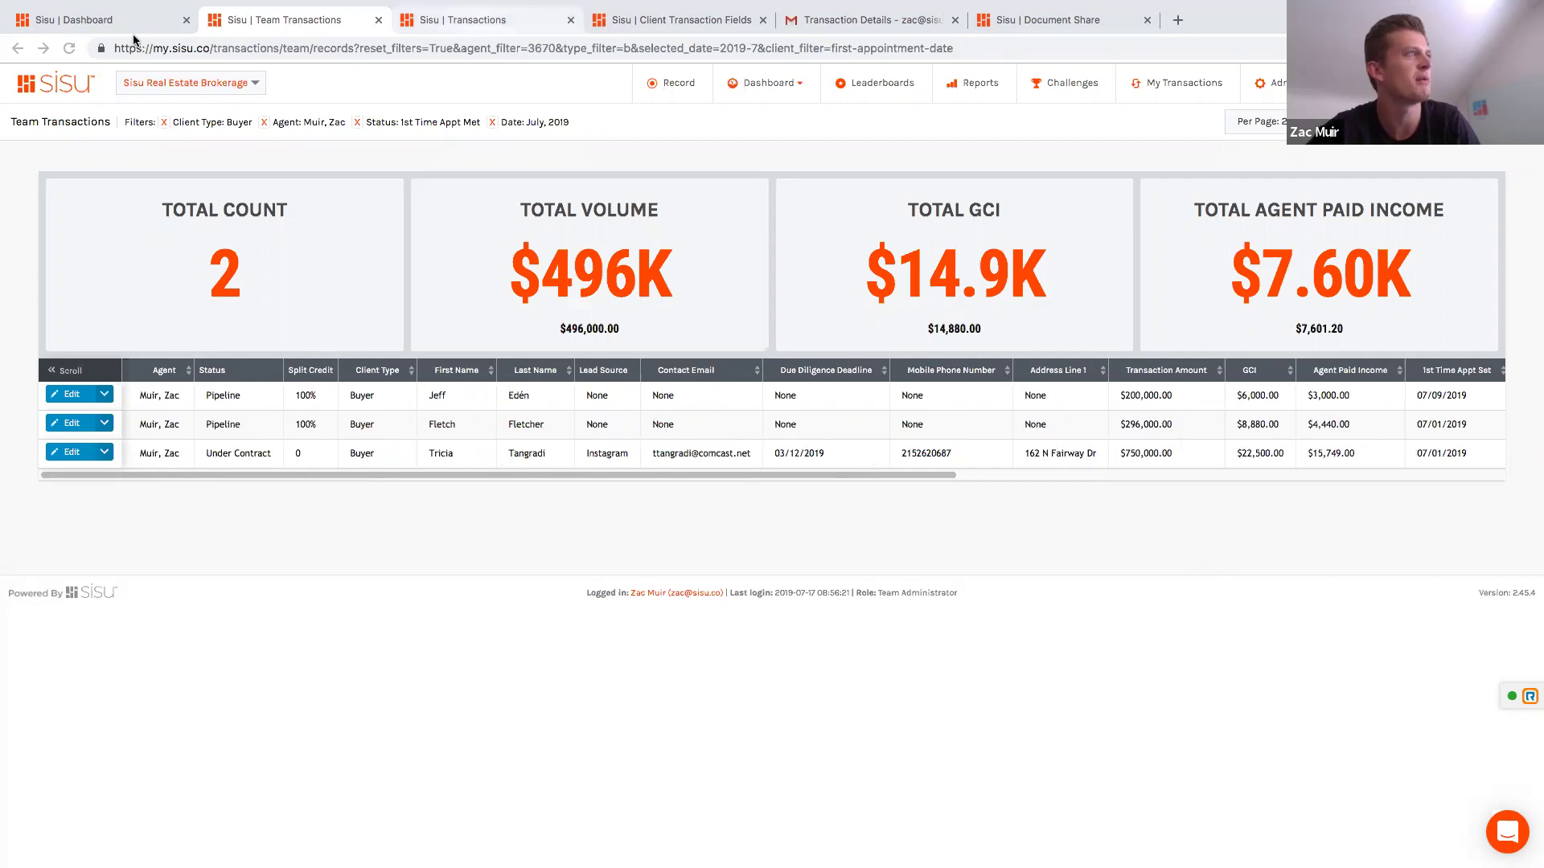
left_click(507, 18)
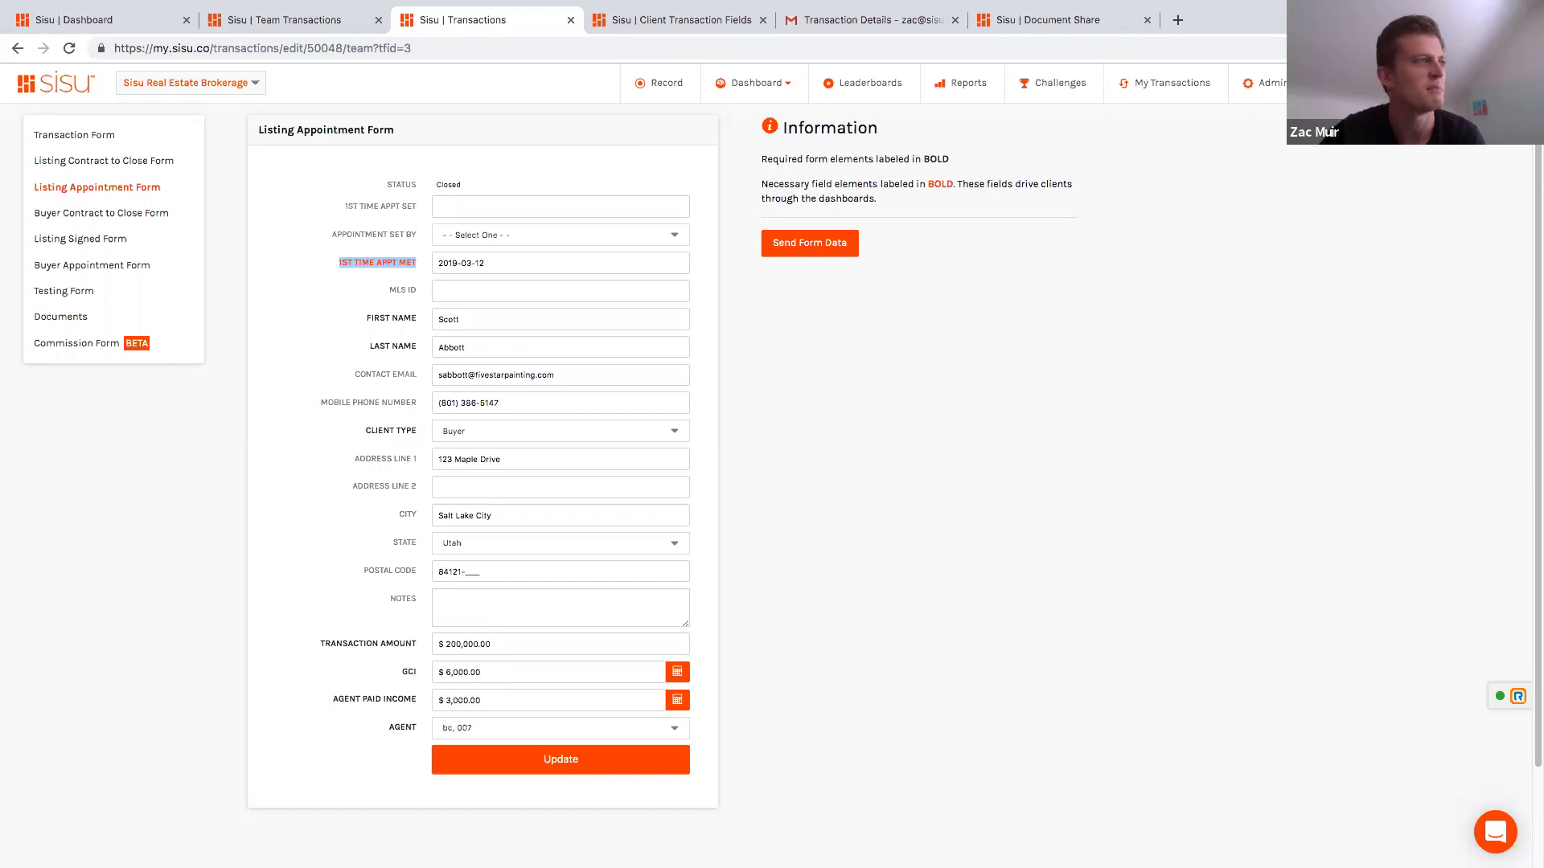
Step: Update the $200,000 Buyer Listing Appointment Form, keeping 2019-03-12 as 1st Time Appt Met
left_click(615, 317)
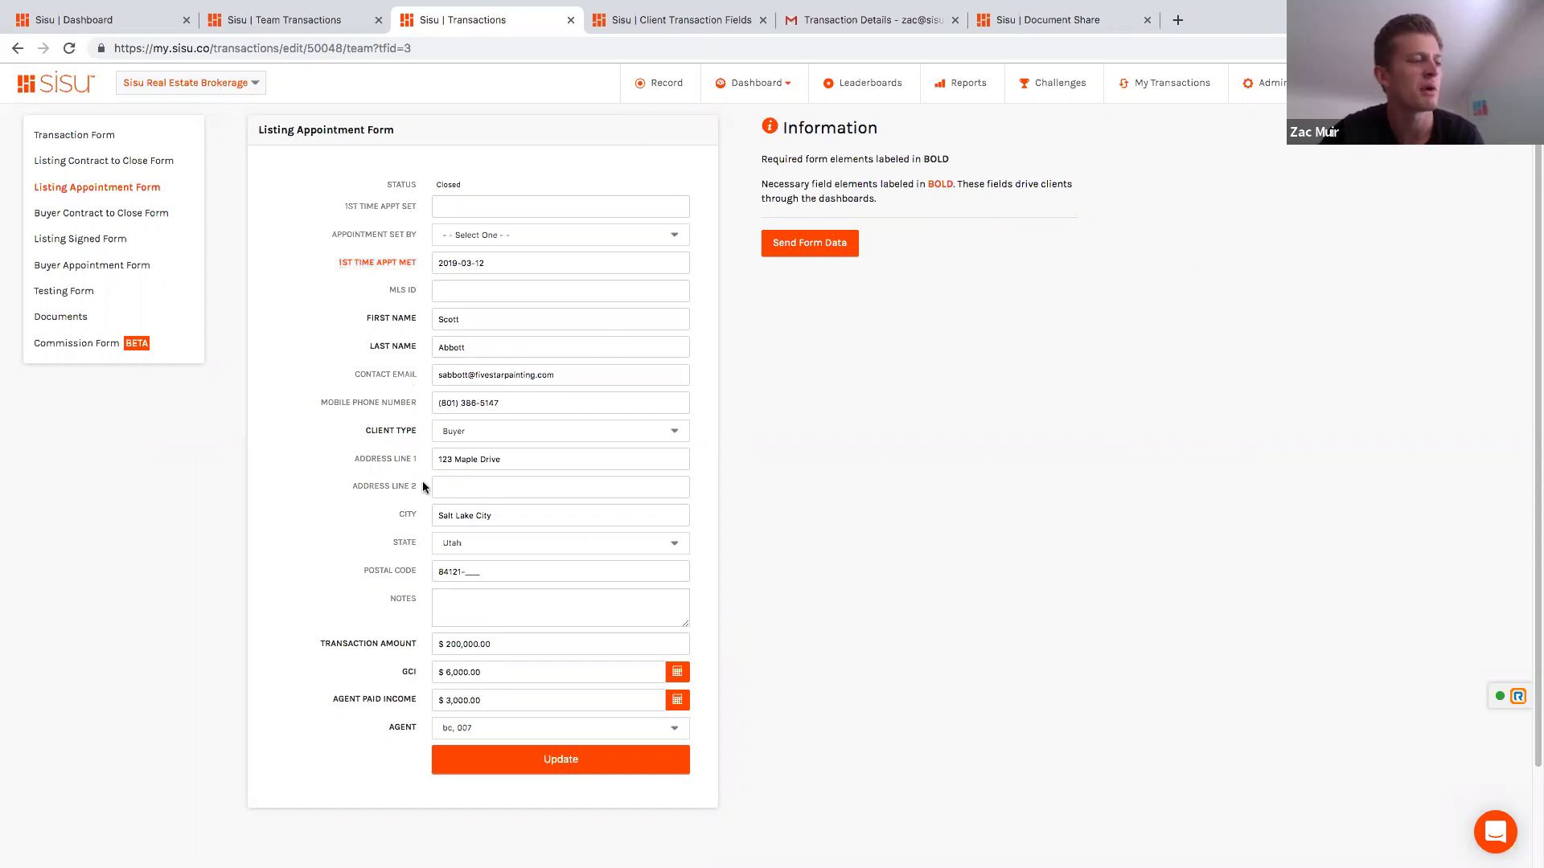
scroll(813, 529, "down", 2)
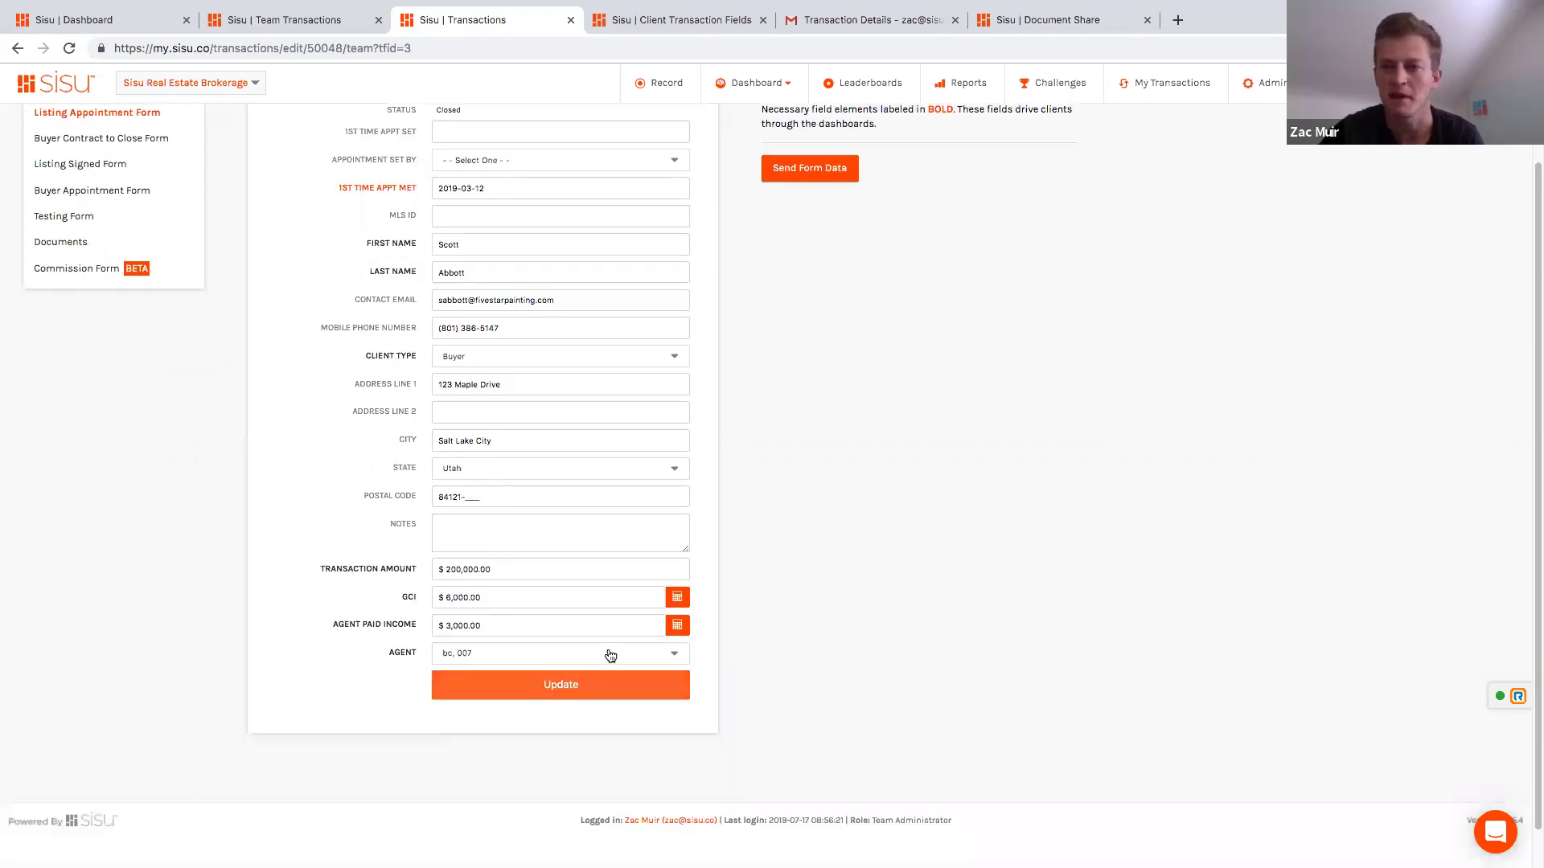
left_click(569, 685)
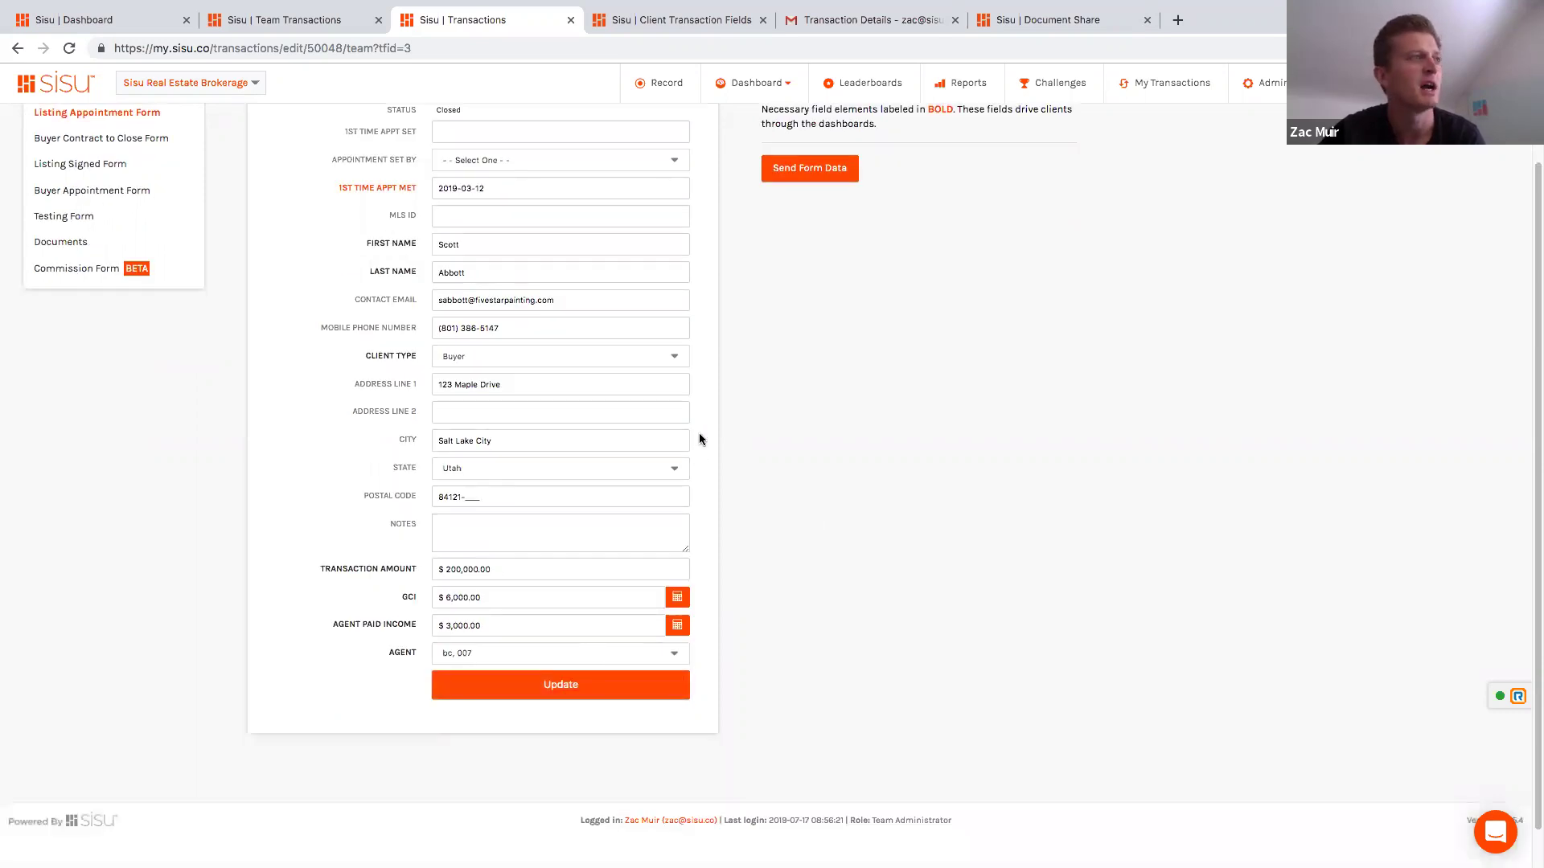
scroll(691, 439, "up", 1)
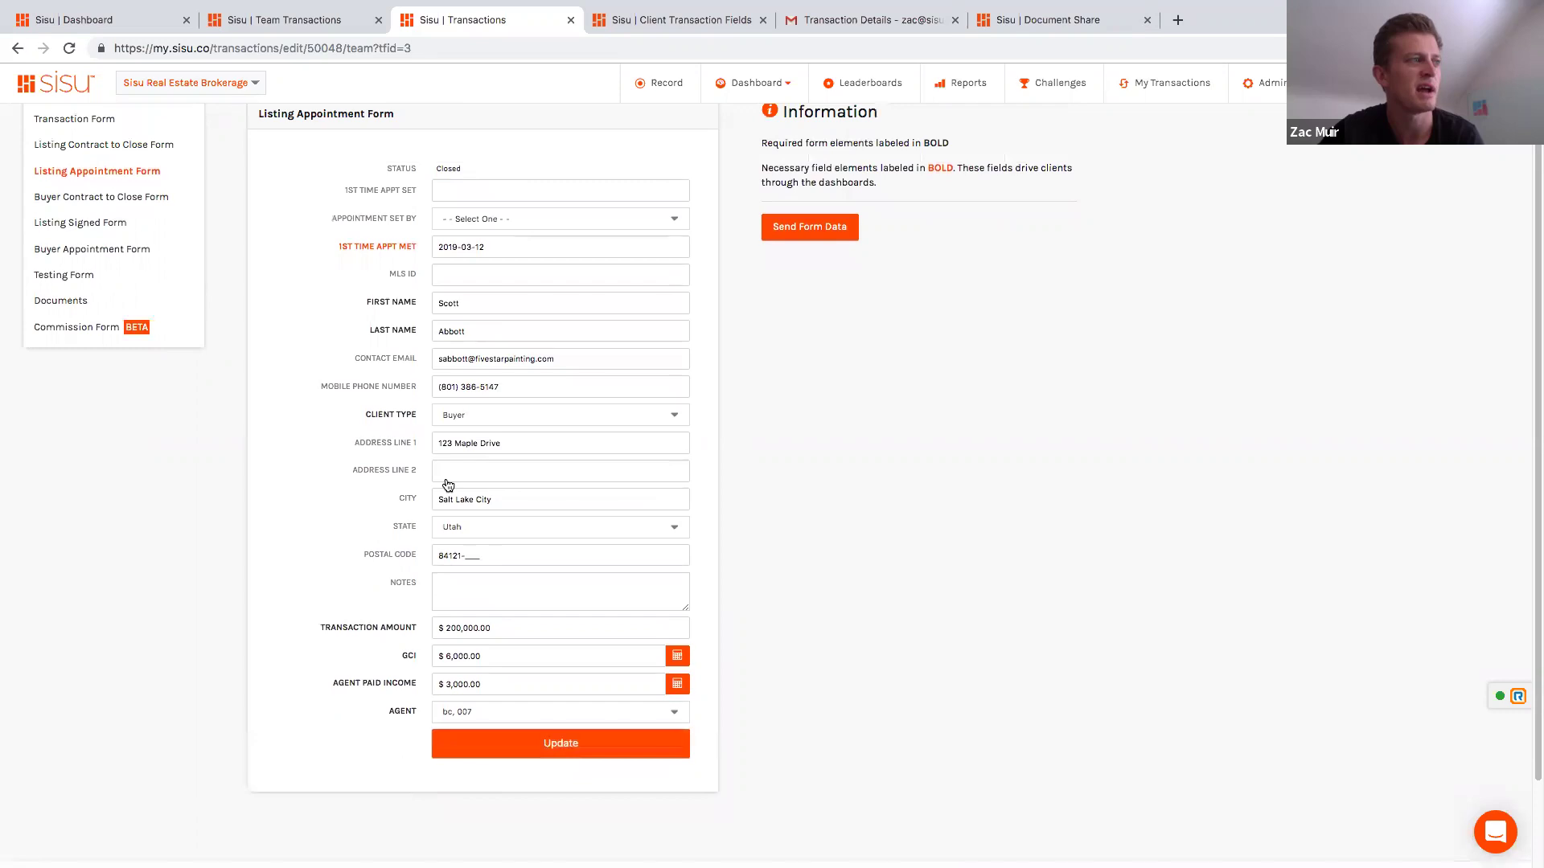
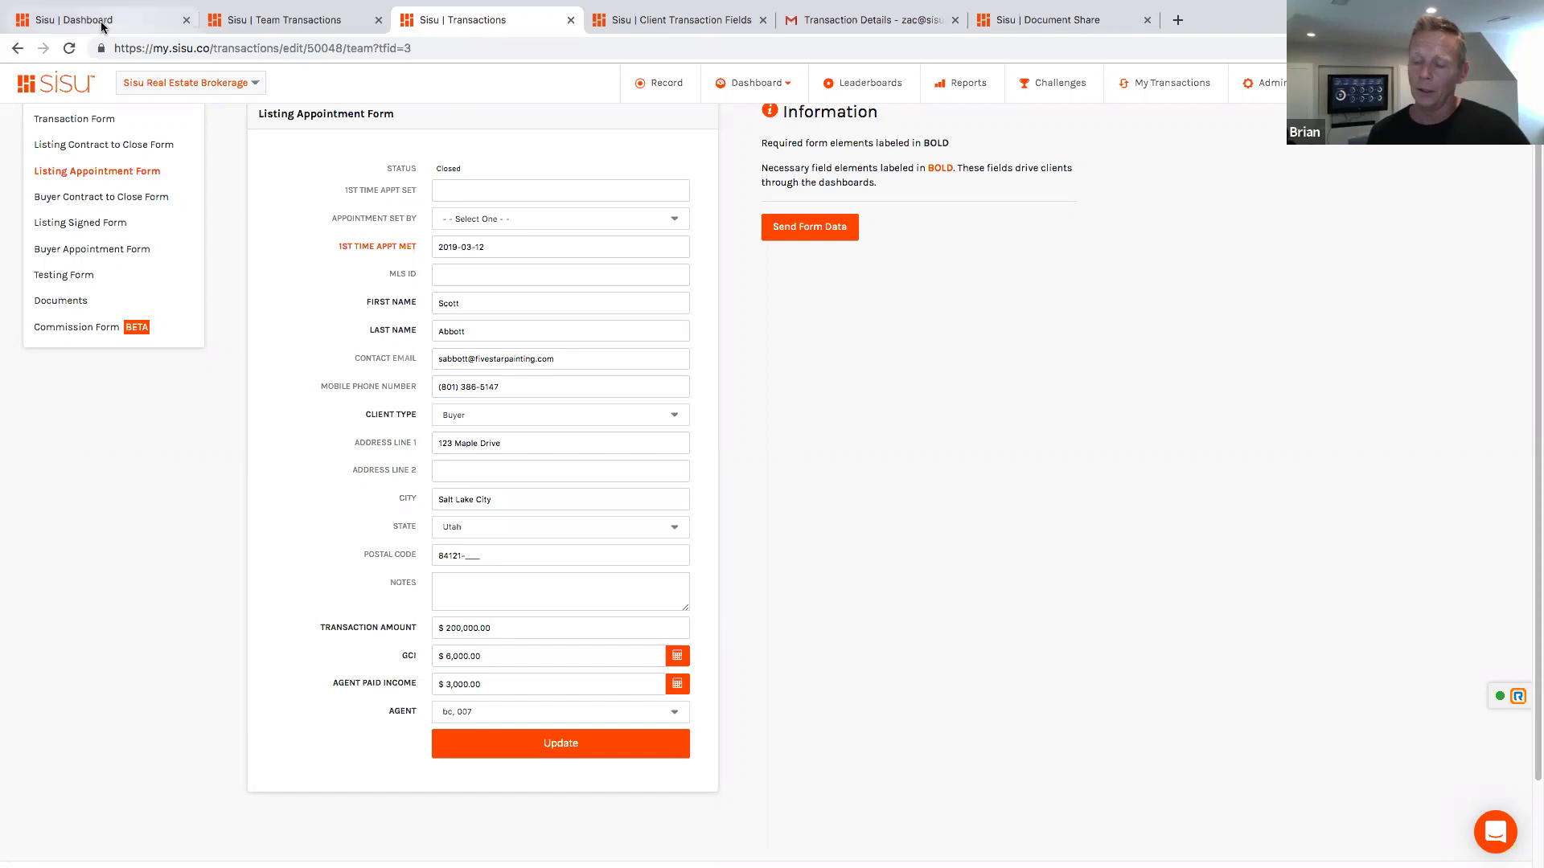
Step: Switch to the July 2019 personal dashboard showing $6.83M YTD closed volume
key("super+1")
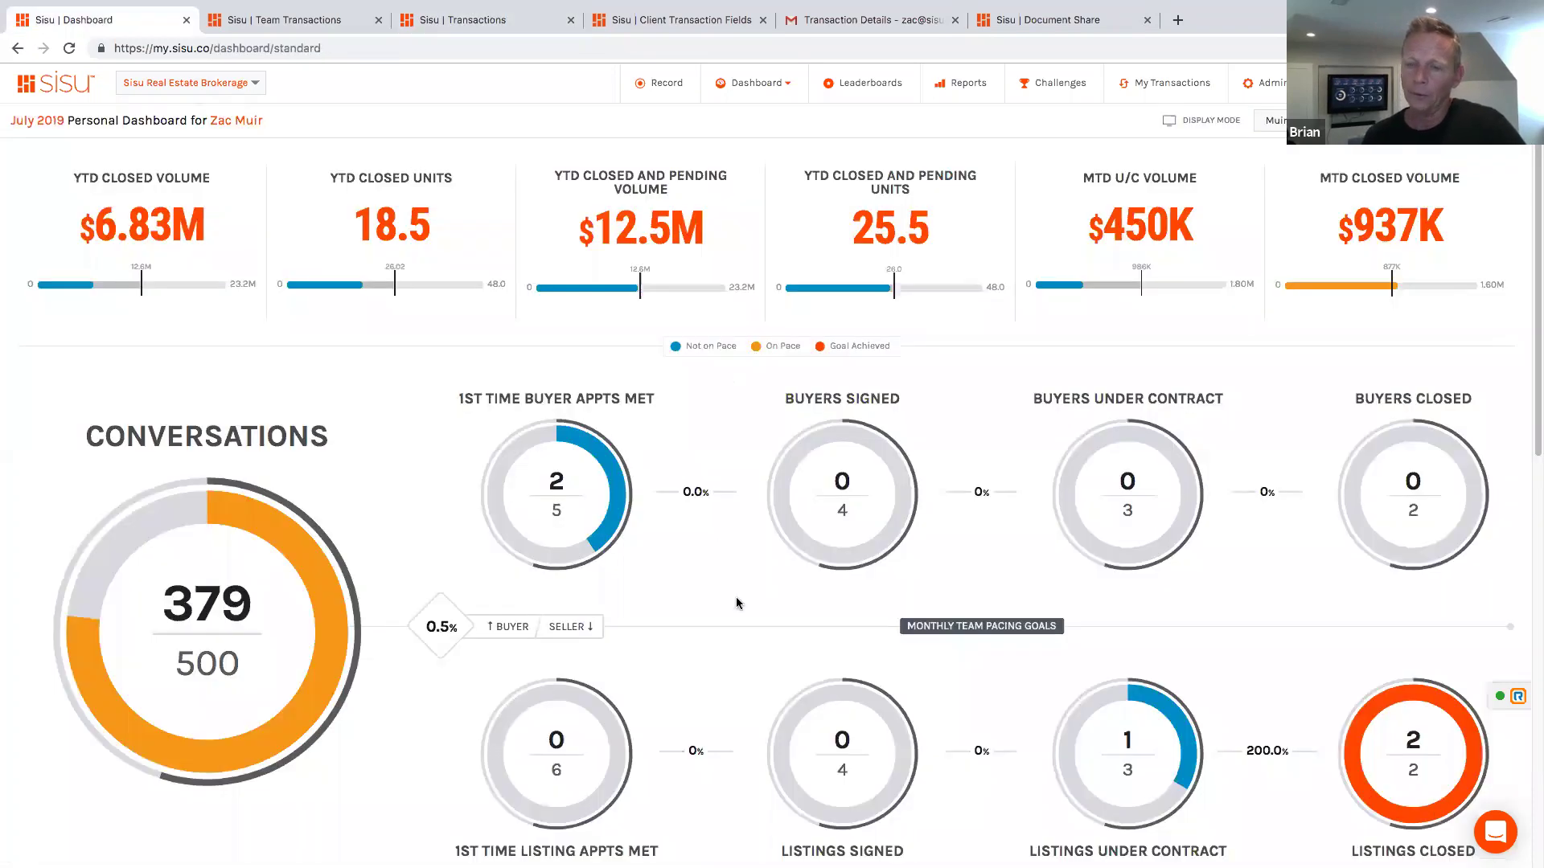
scroll(734, 600, "down", 2)
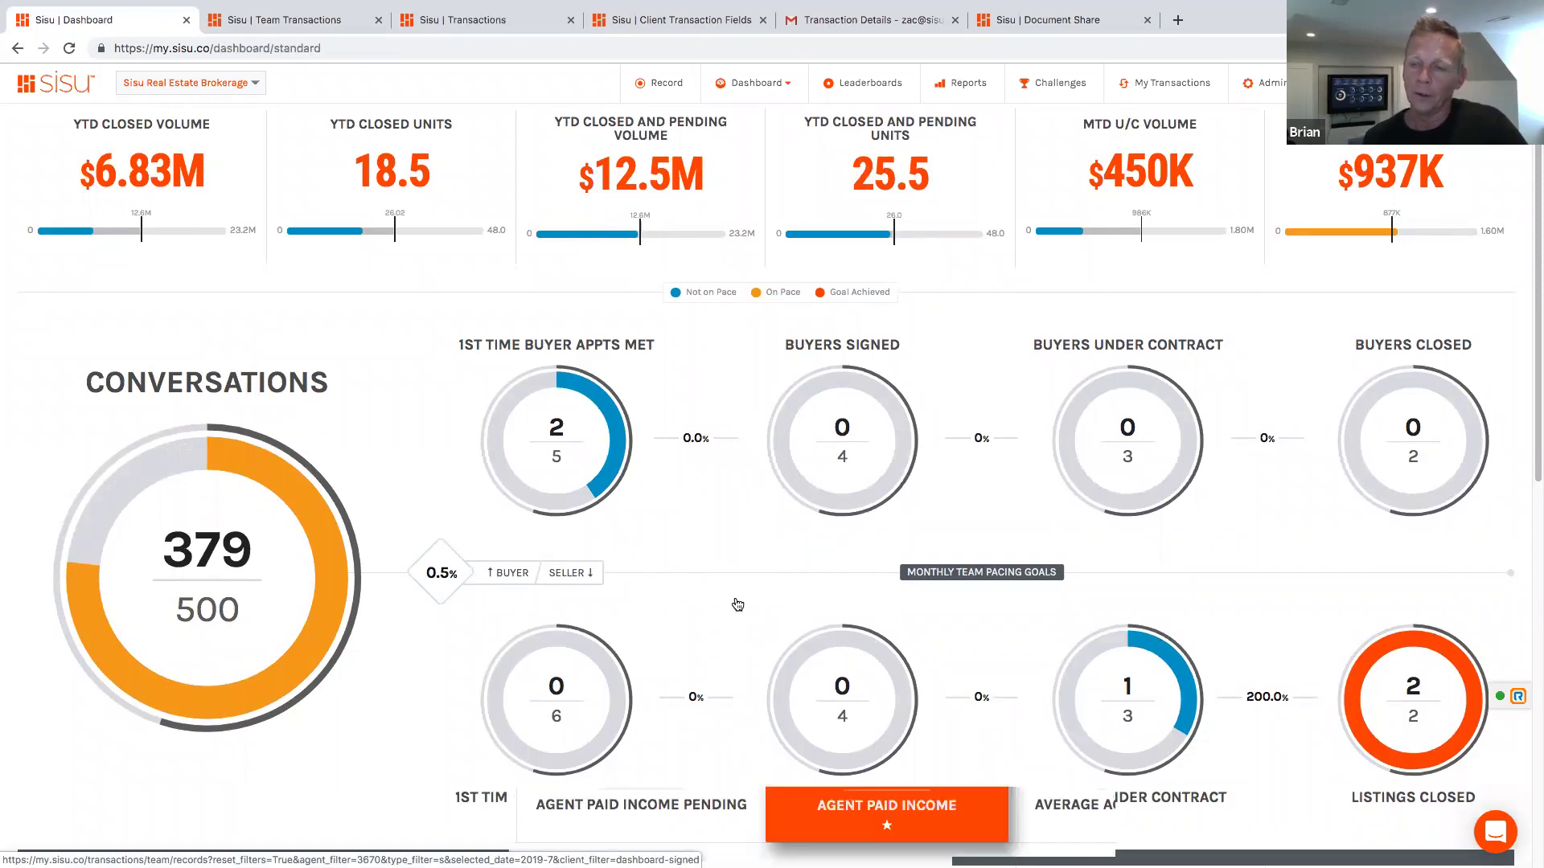
scroll(734, 603, "down", 7)
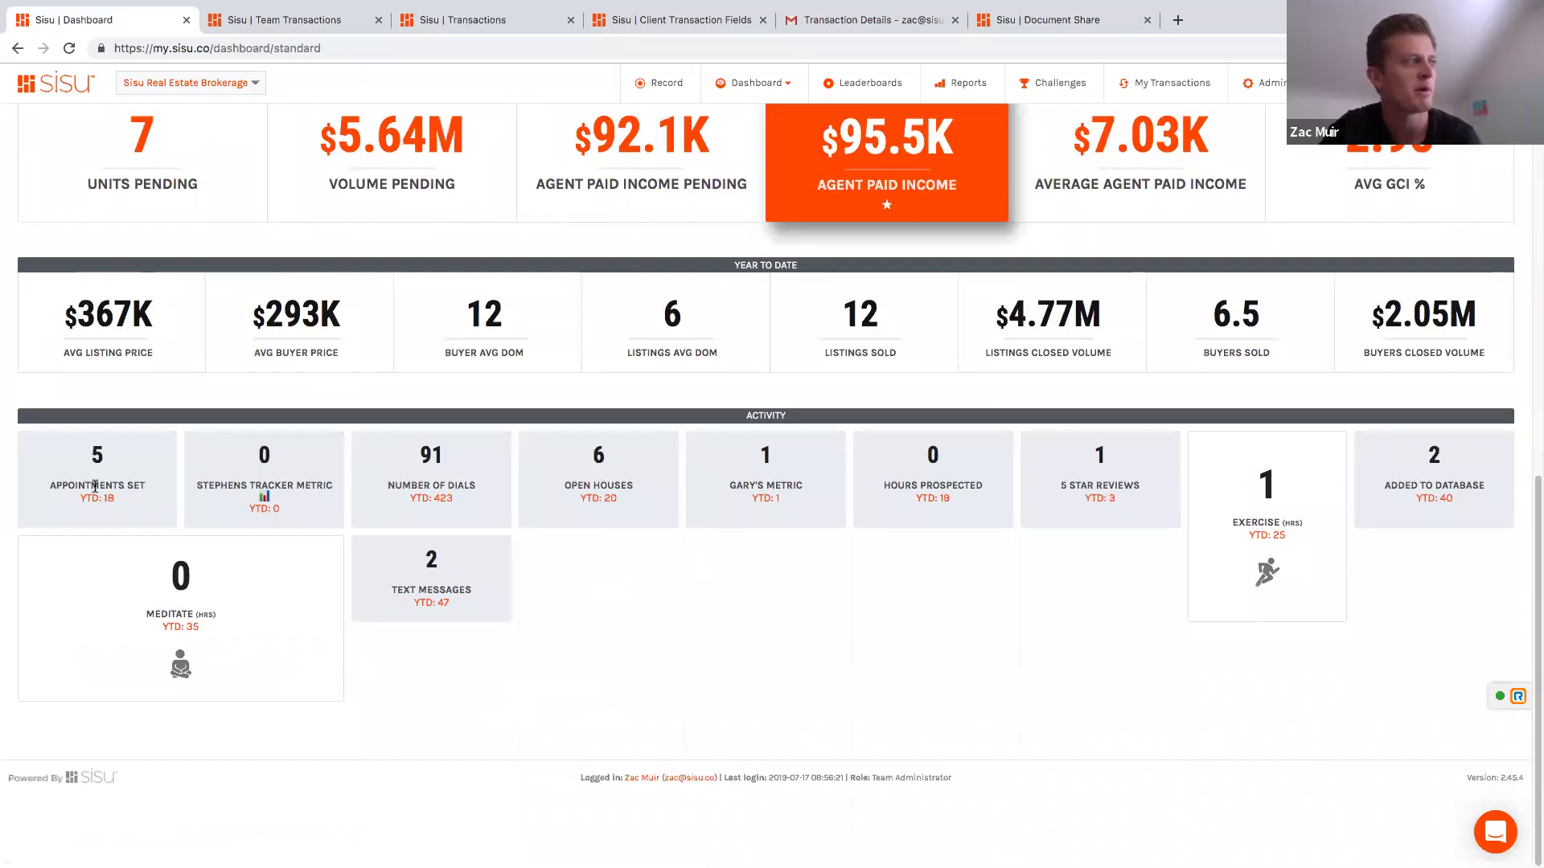
triple_click(98, 490)
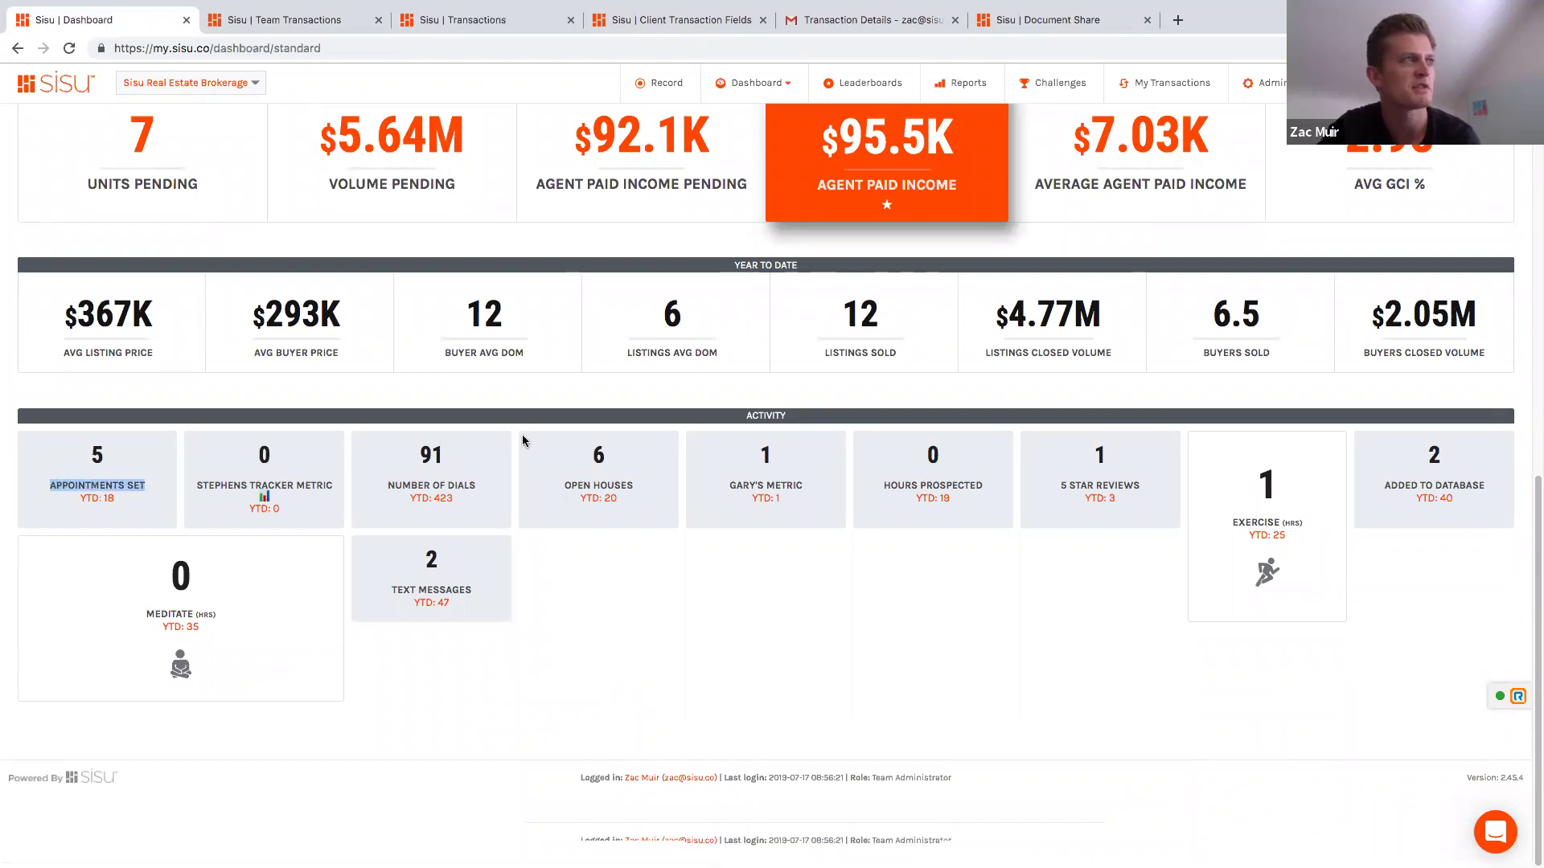
scroll(522, 438, "up", 8)
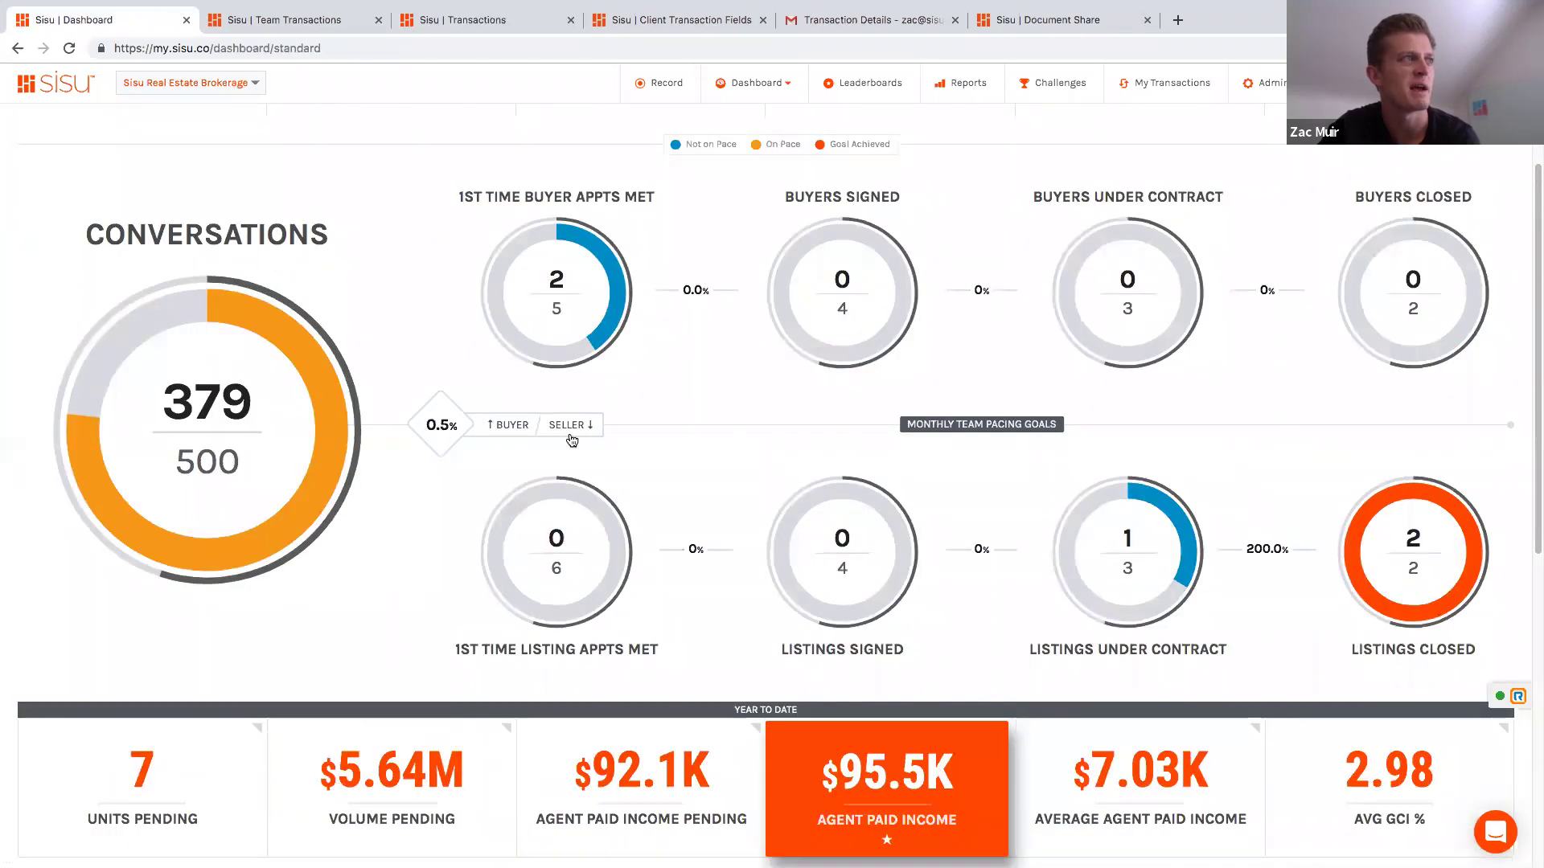
scroll(572, 441, "down", 6)
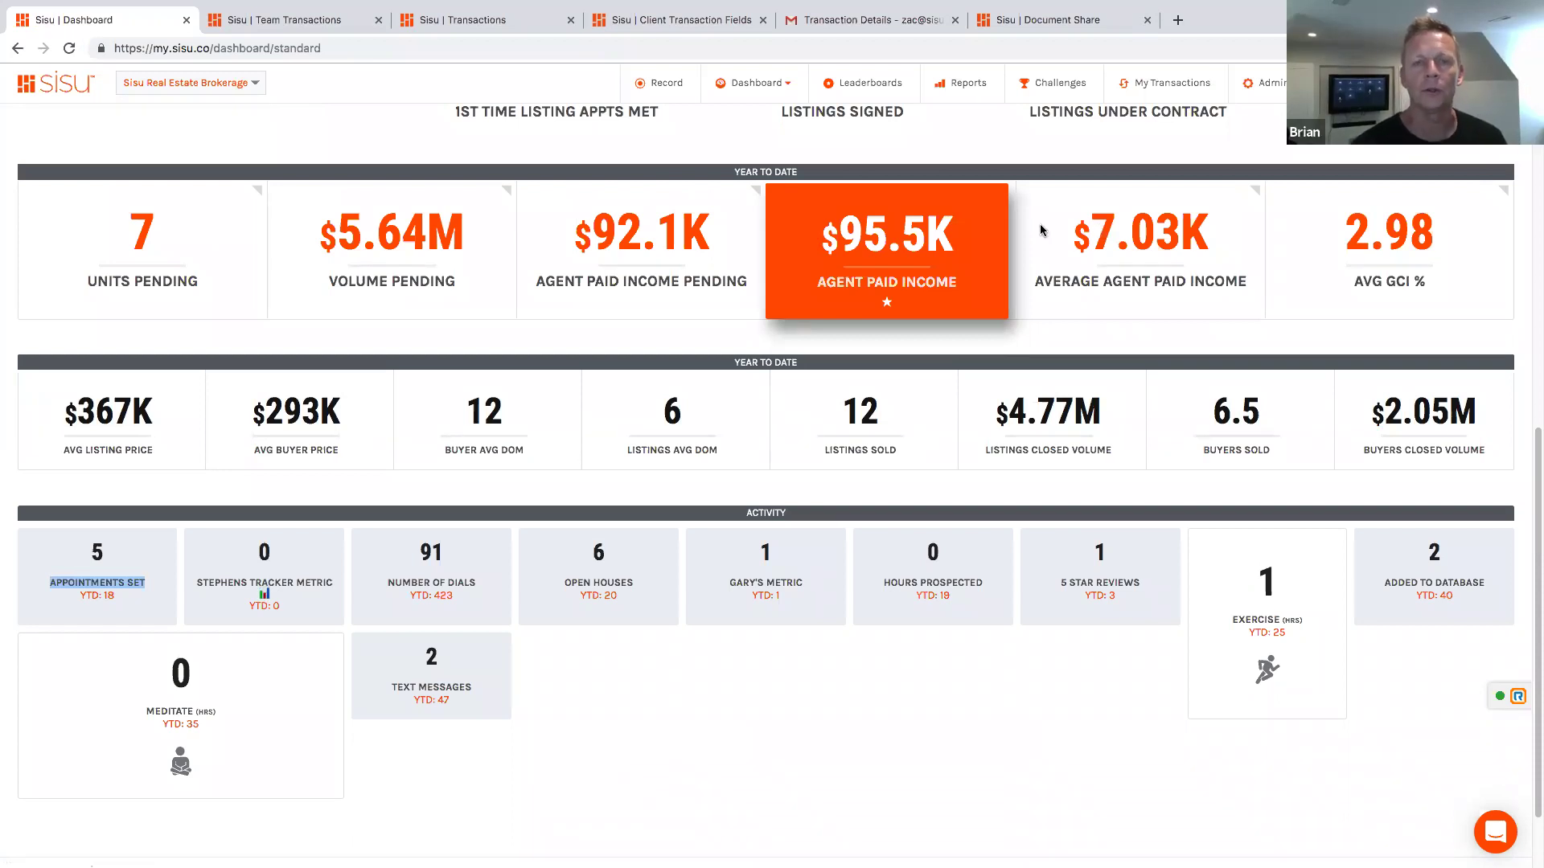
Step: Go to Reports and bring up the Production & Activity report for May 2019
left_click(969, 86)
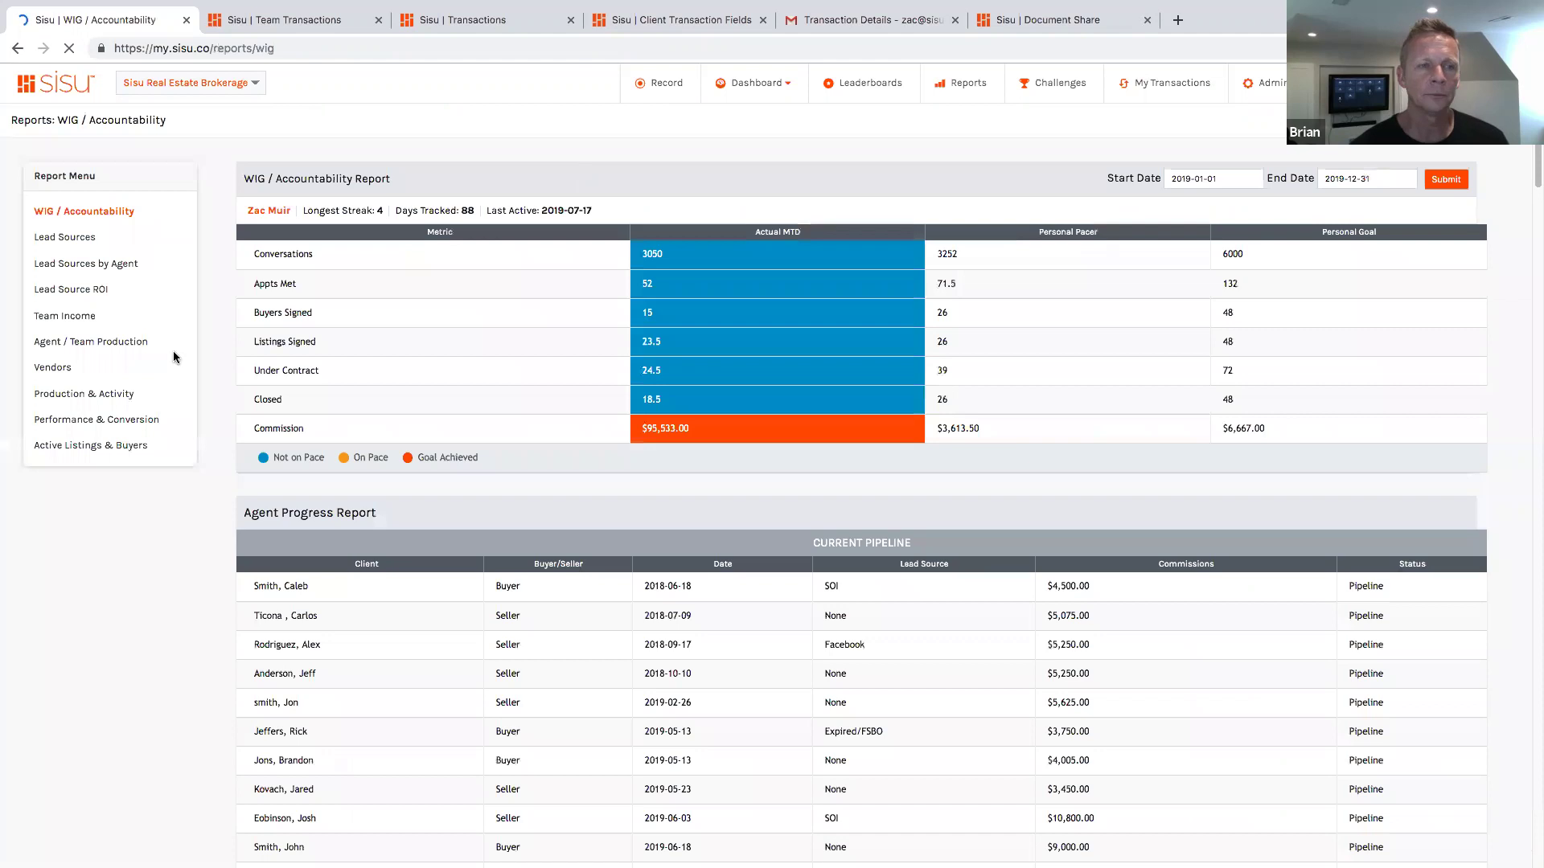
left_click(69, 402)
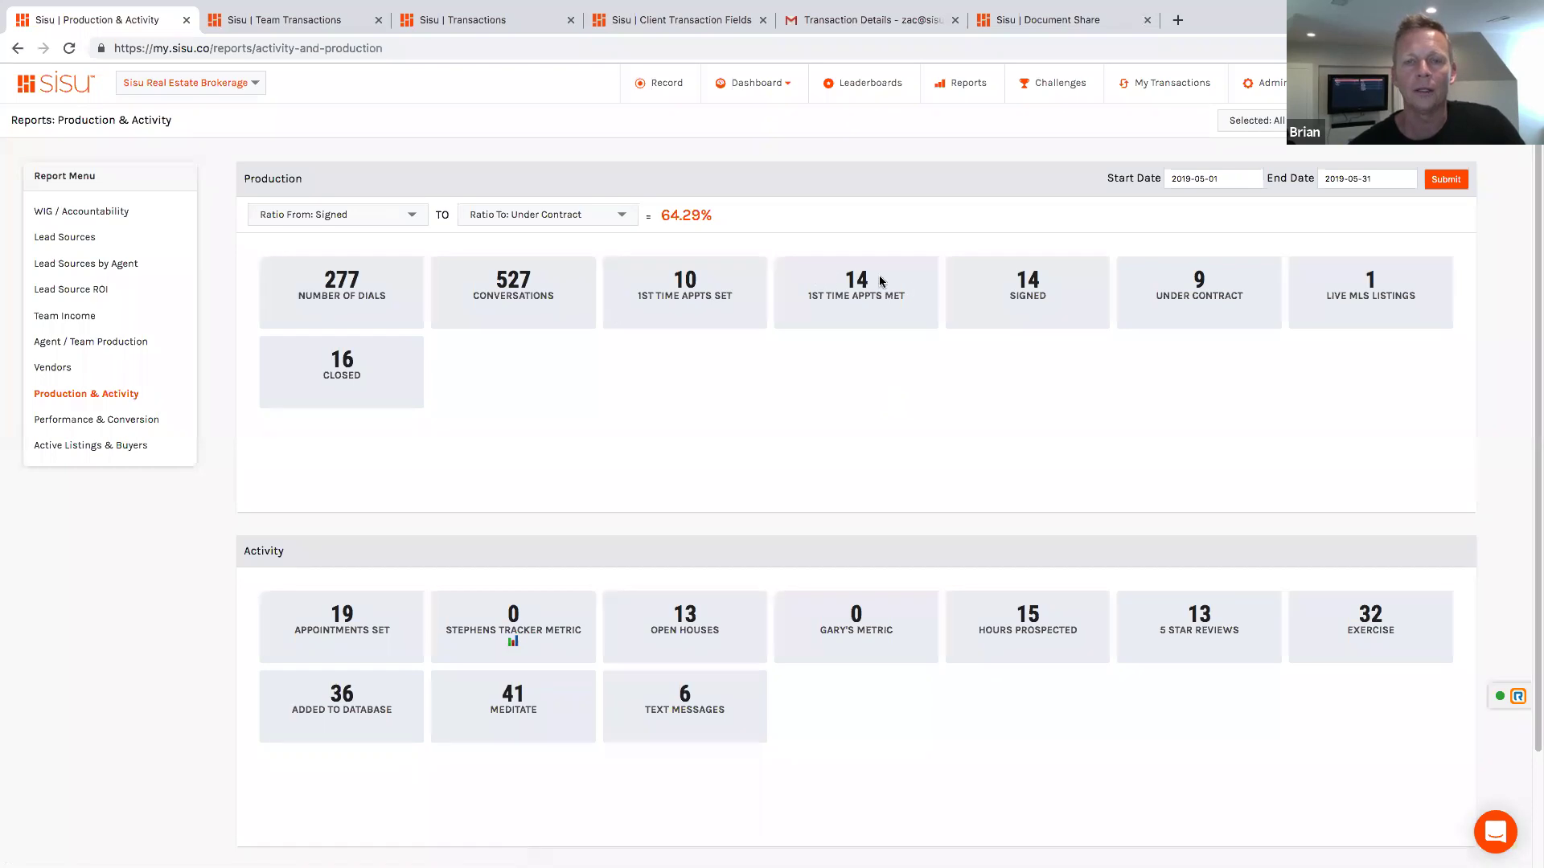
Step: Set the report ratio from 1st Time Appt Met to Under Contract, giving 64.29%
left_click(368, 215)
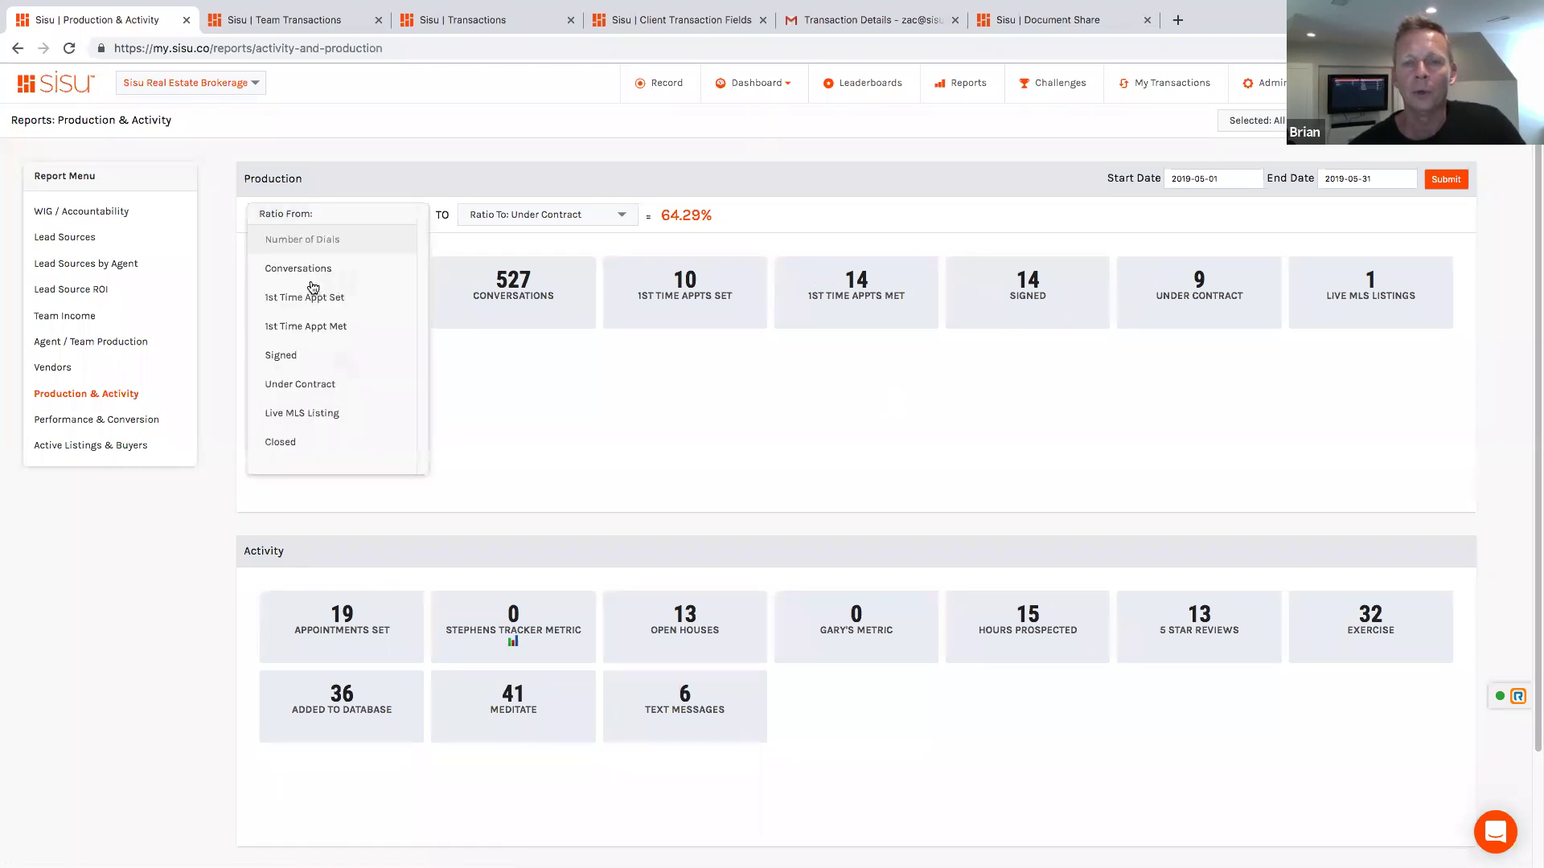
left_click(306, 326)
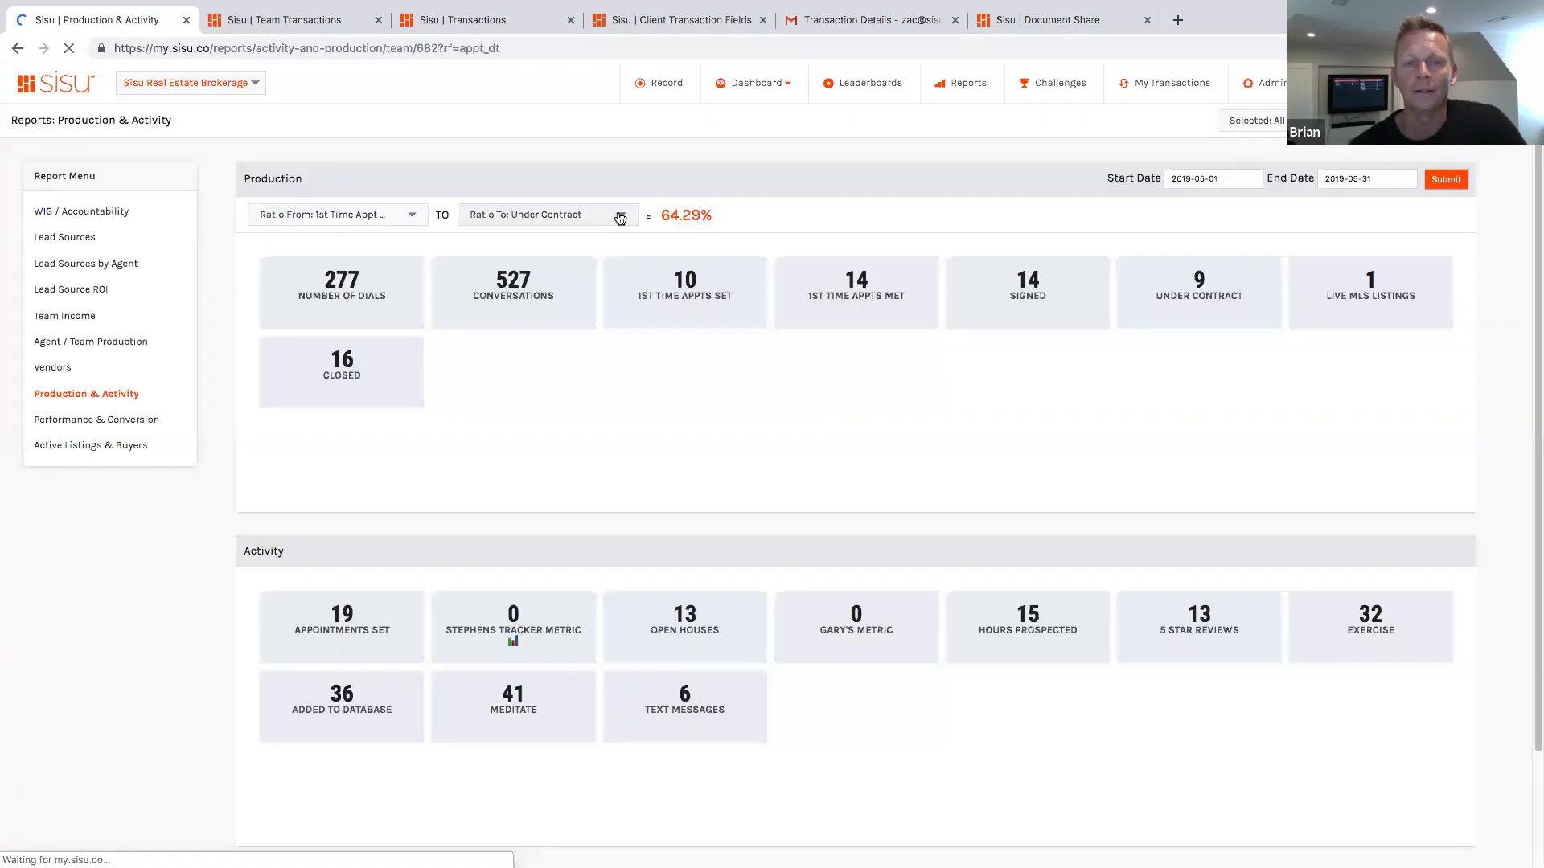
left_click(620, 219)
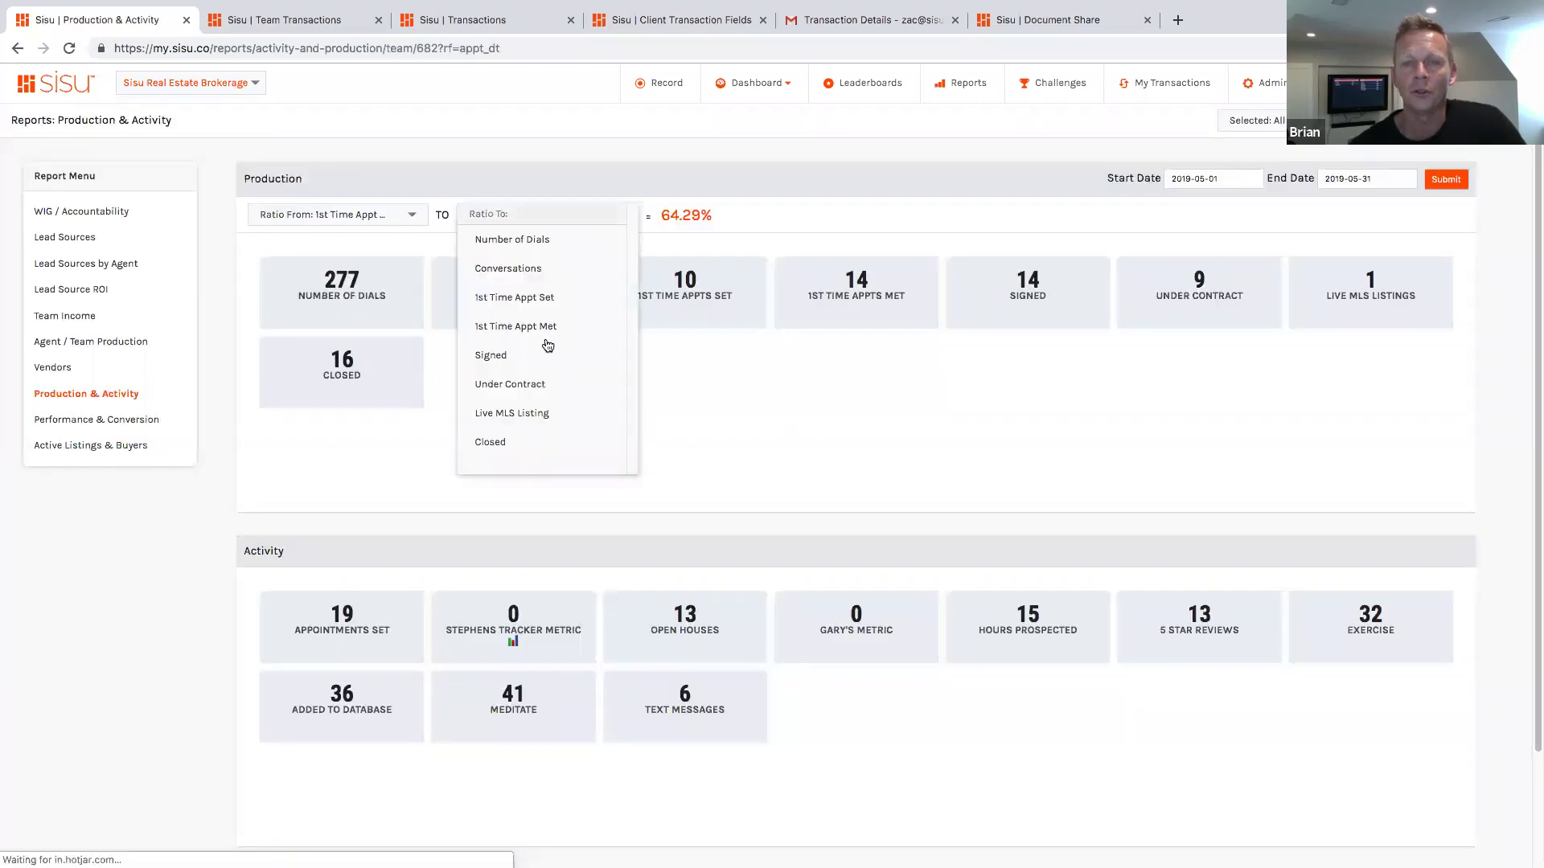
left_click(532, 357)
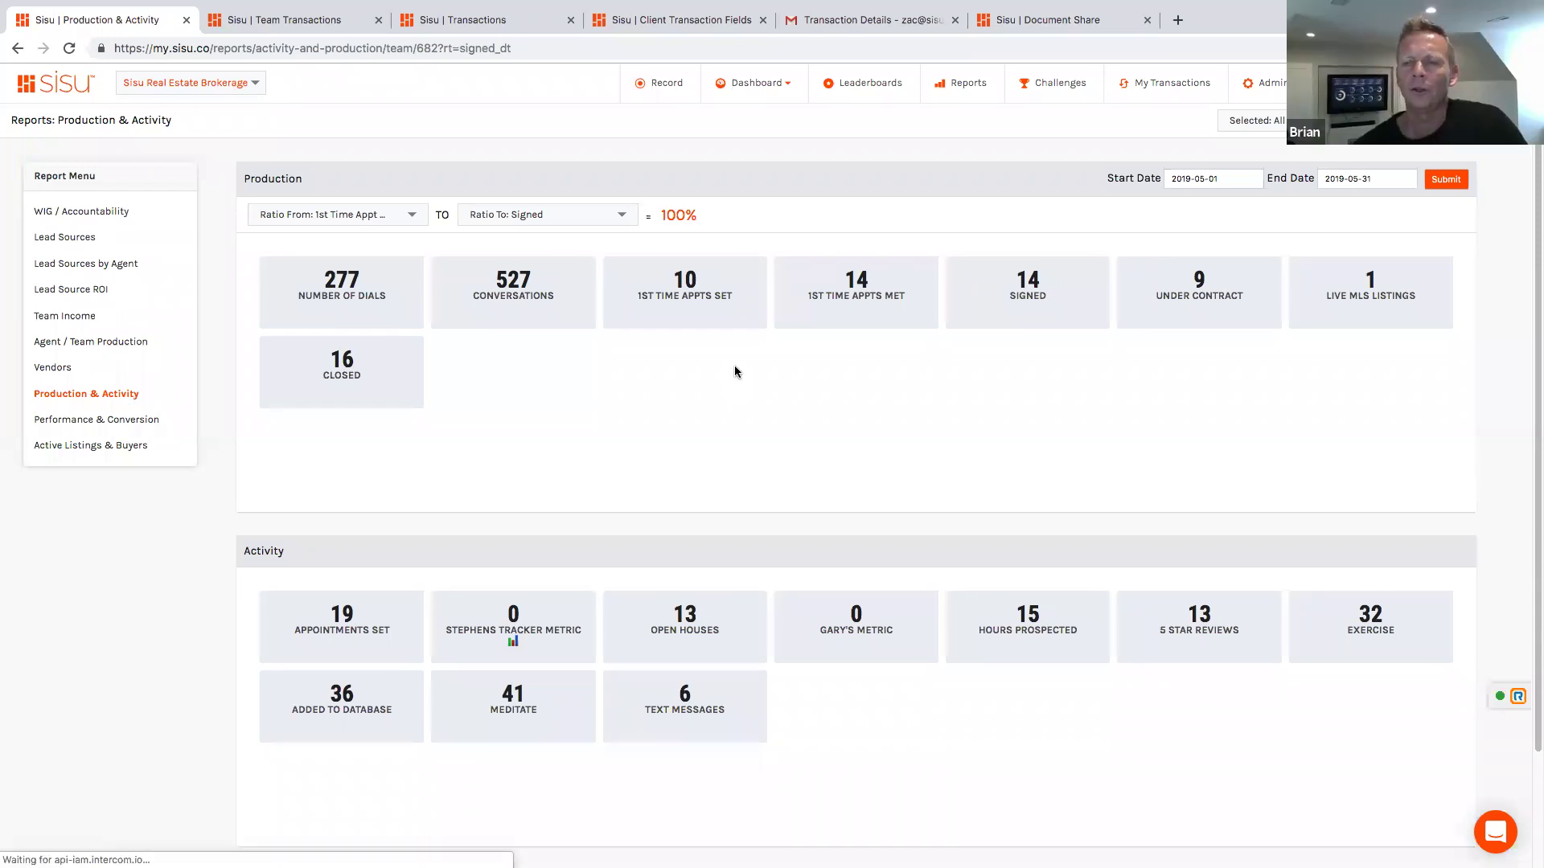
left_click(410, 215)
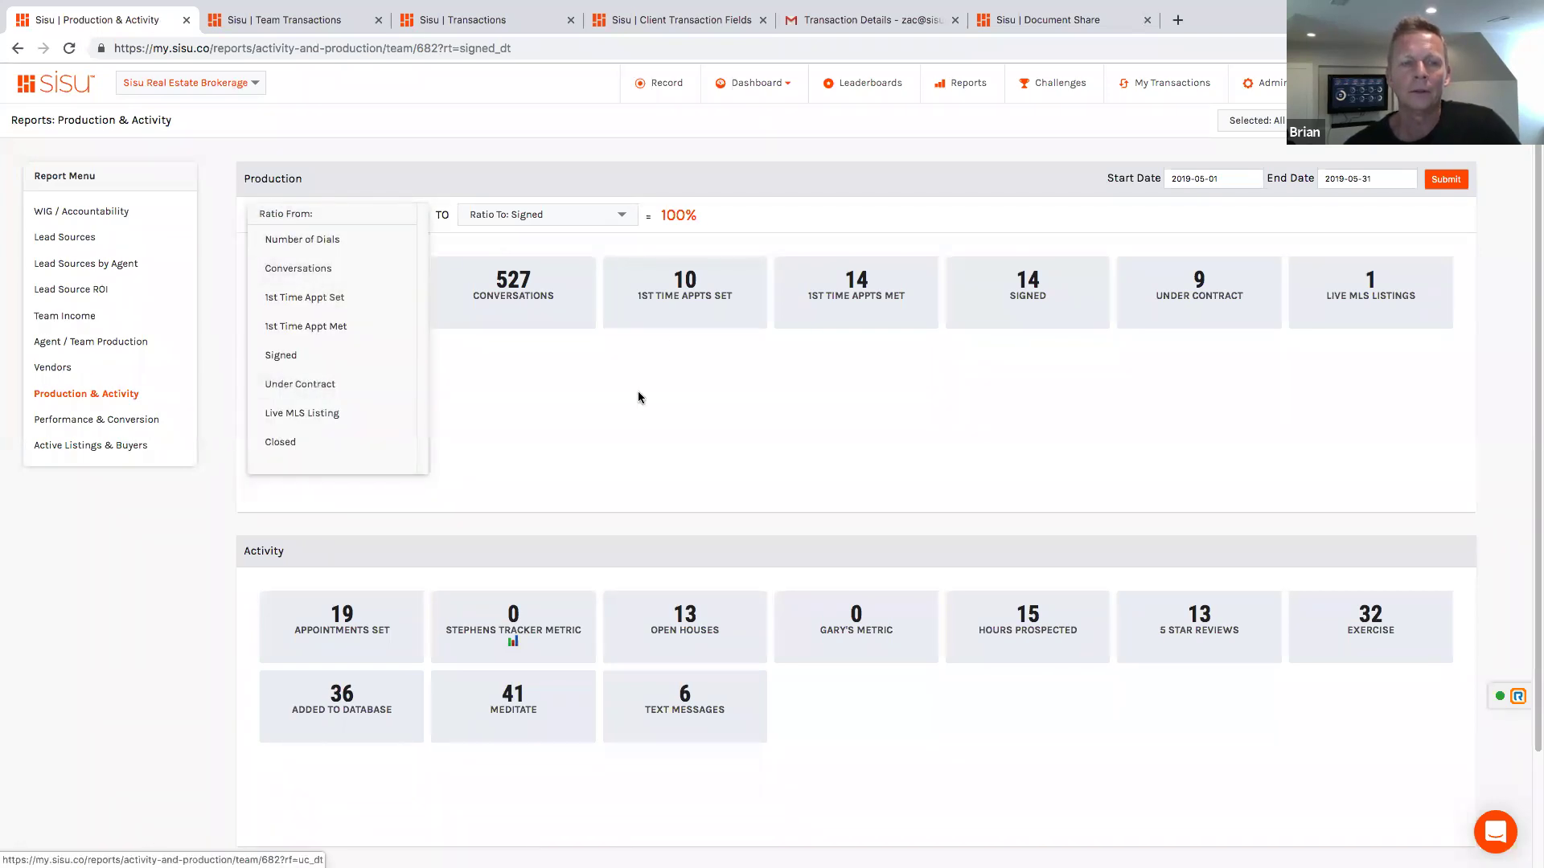
left_click(655, 335)
left_click(398, 217)
left_click(607, 216)
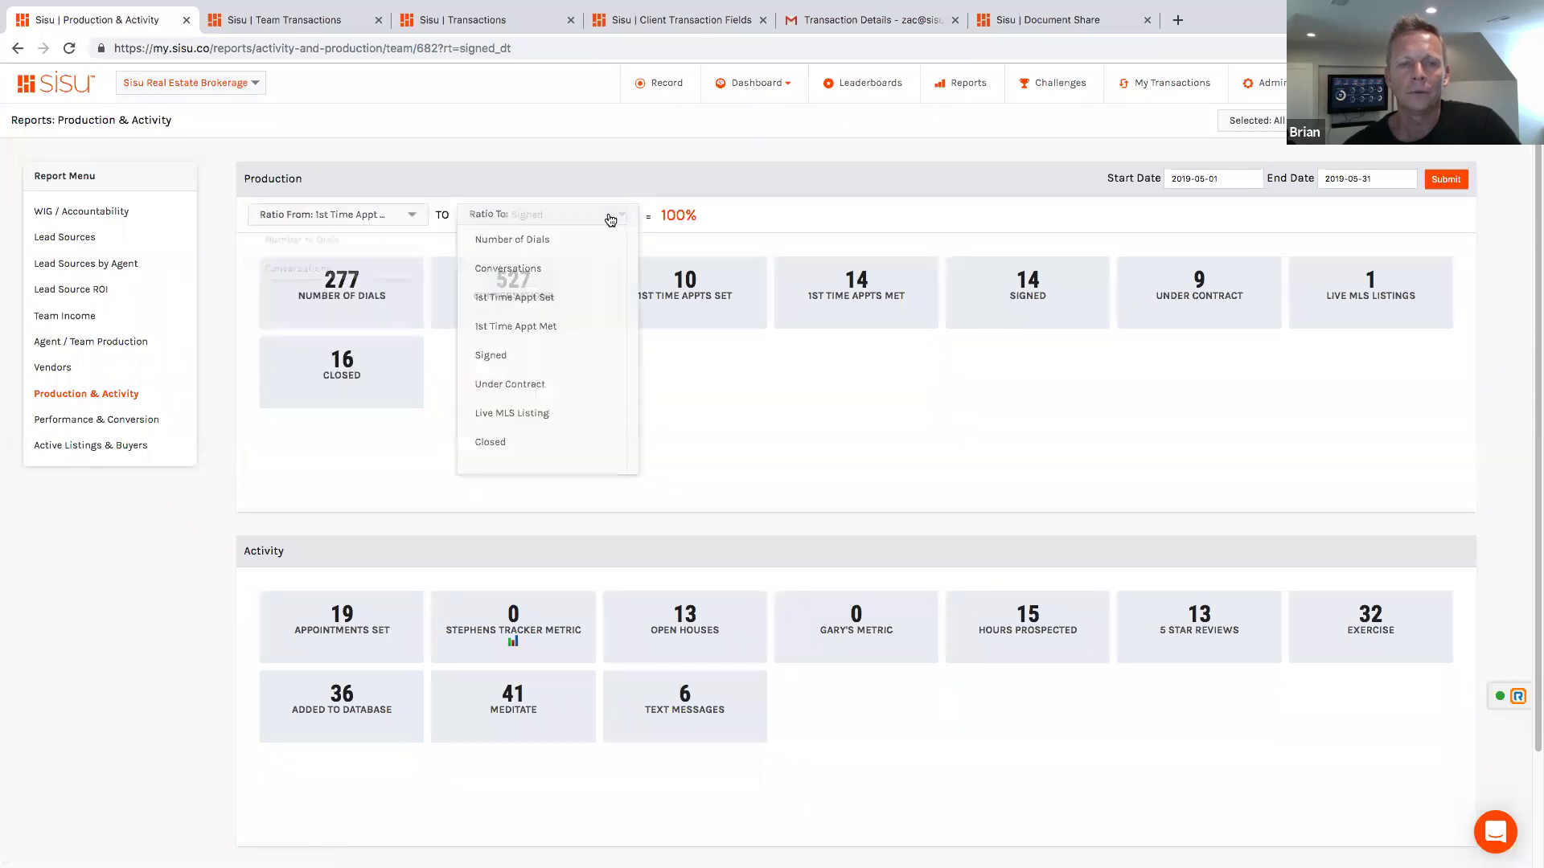
left_click(528, 385)
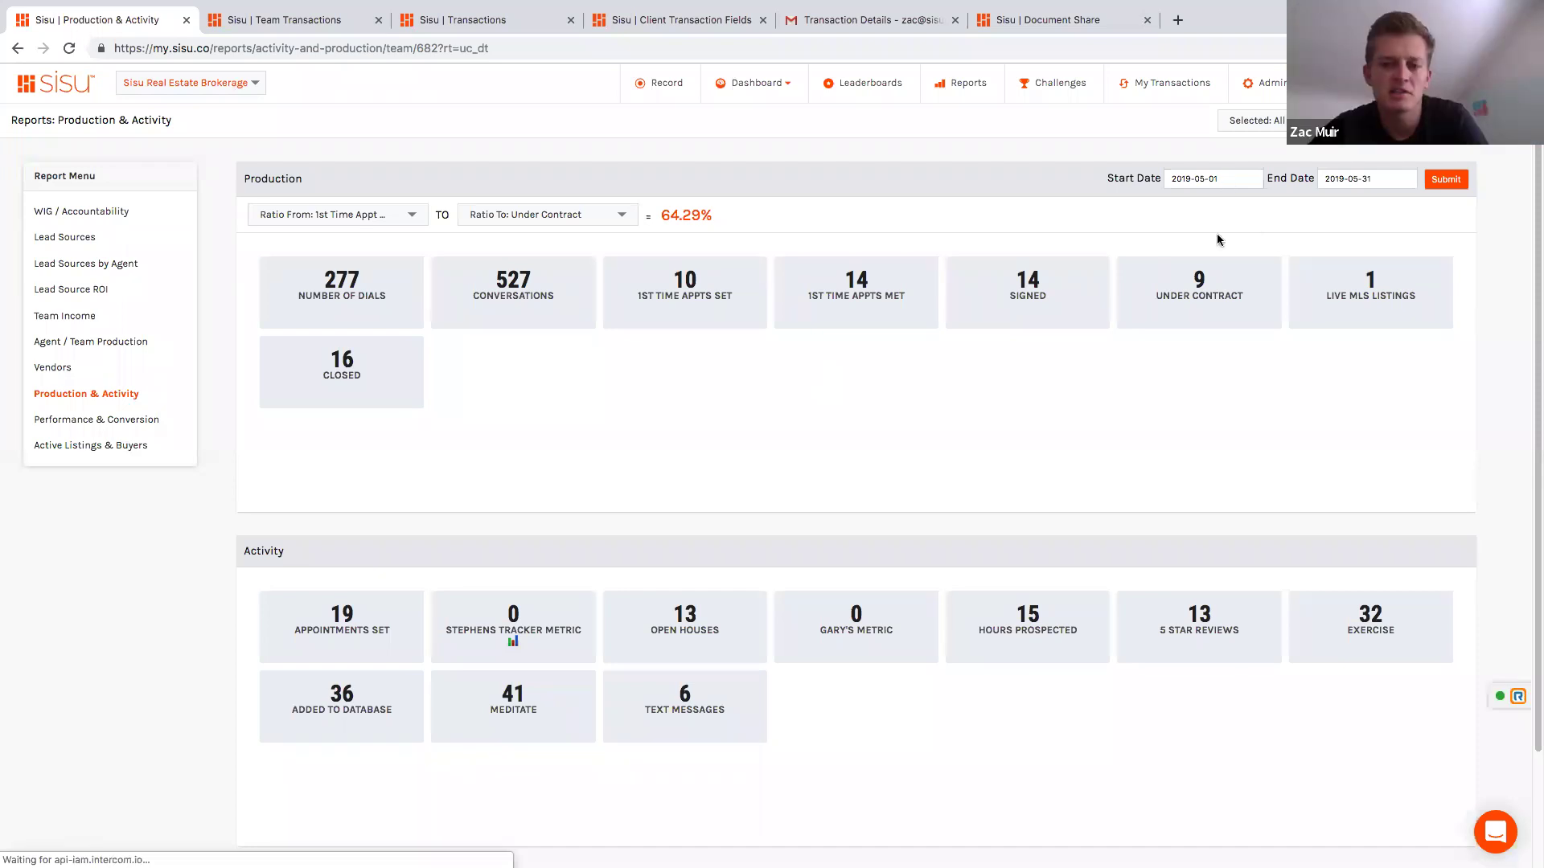
Step: Change the report's start date to 2019-01-01 and submit the new date range
left_click(1230, 184)
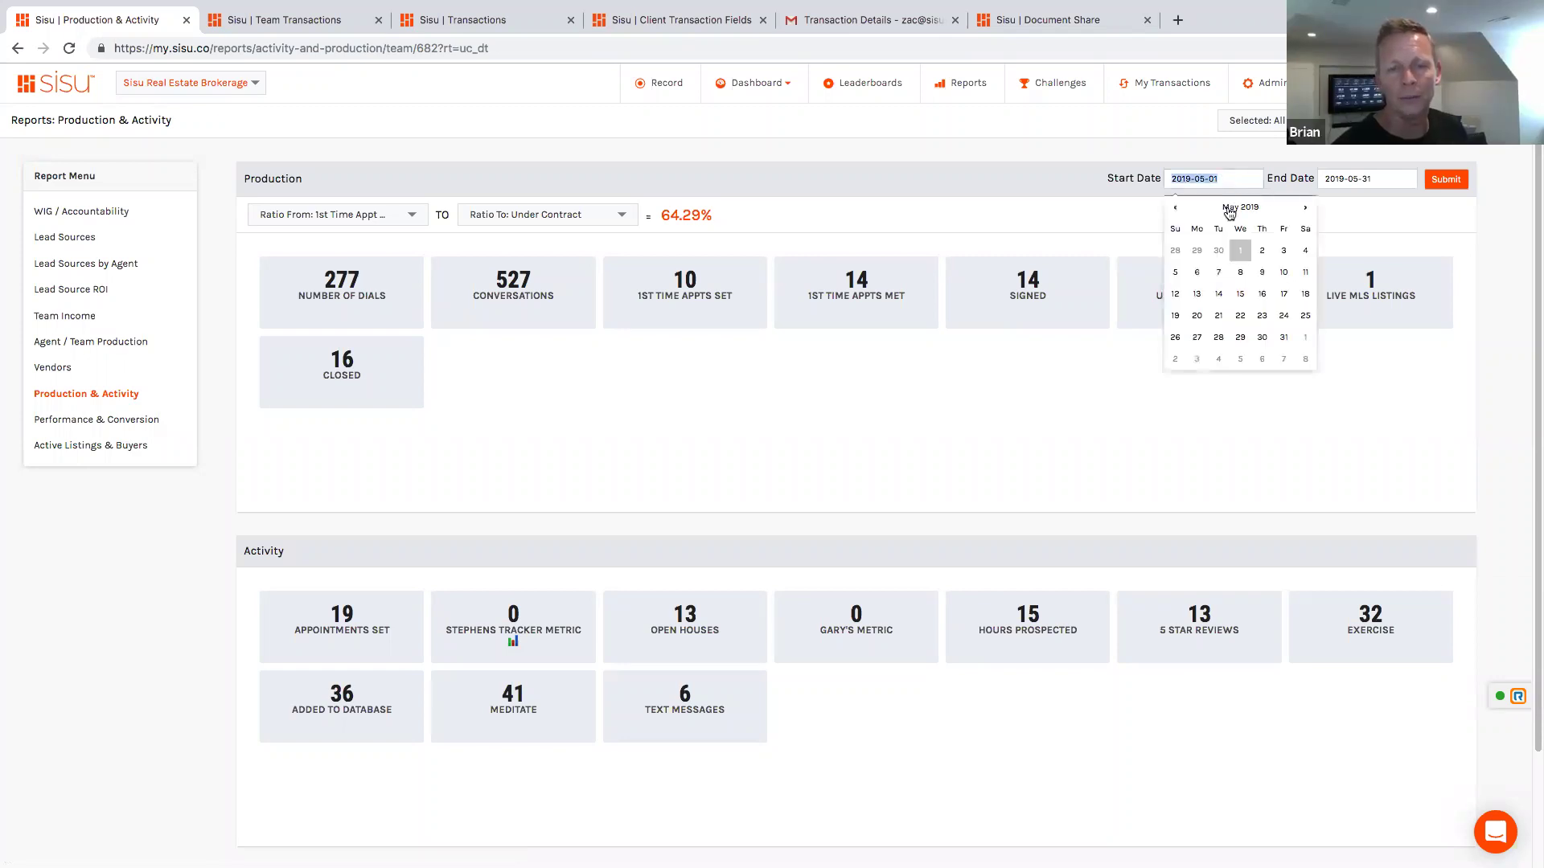
left_click(1232, 207)
left_click(1183, 238)
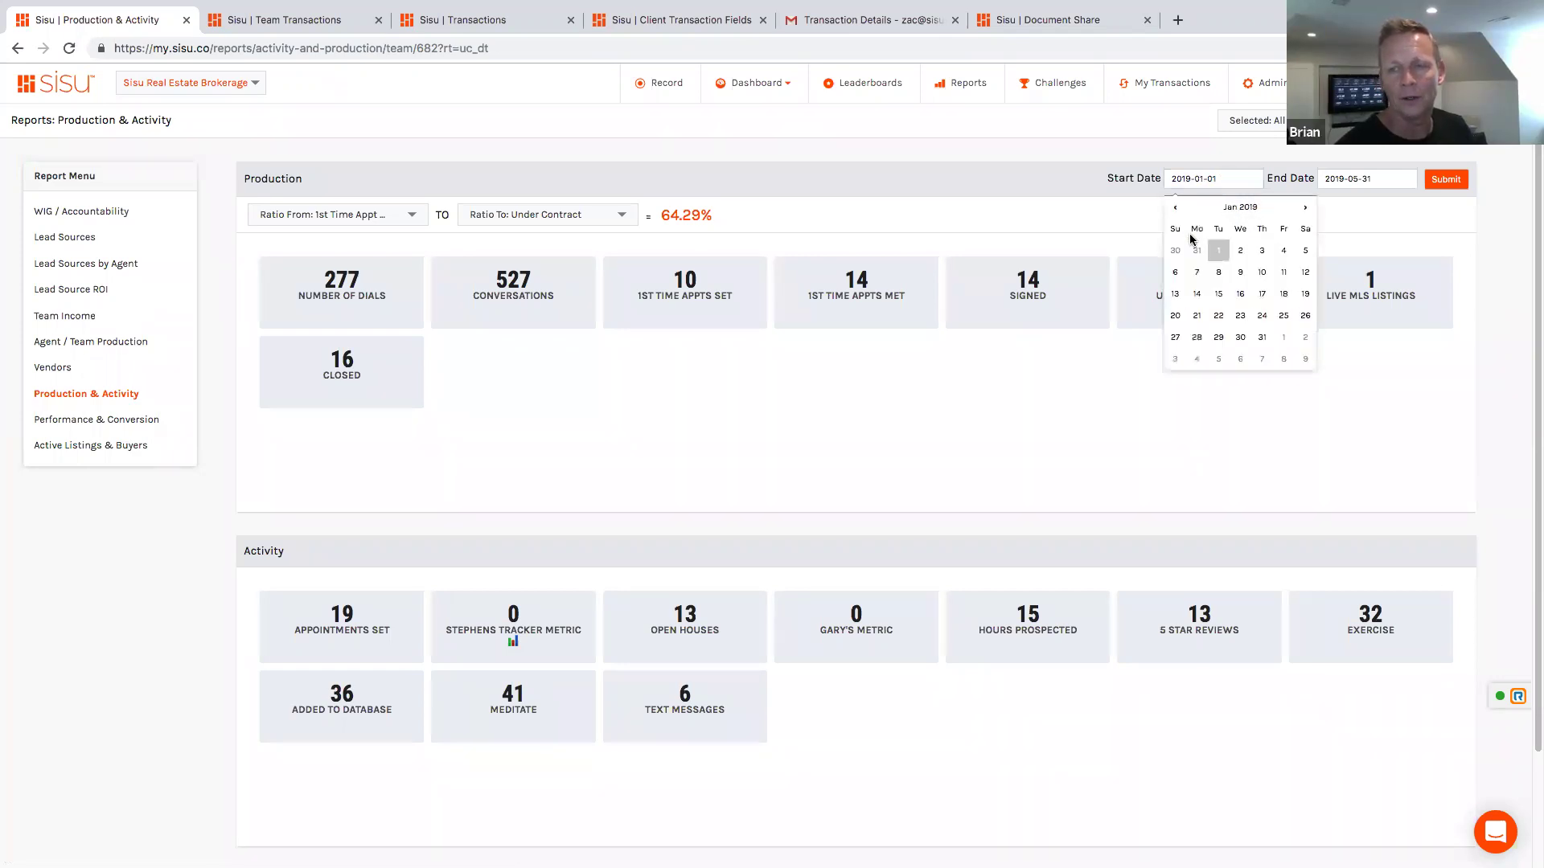
left_click(1443, 180)
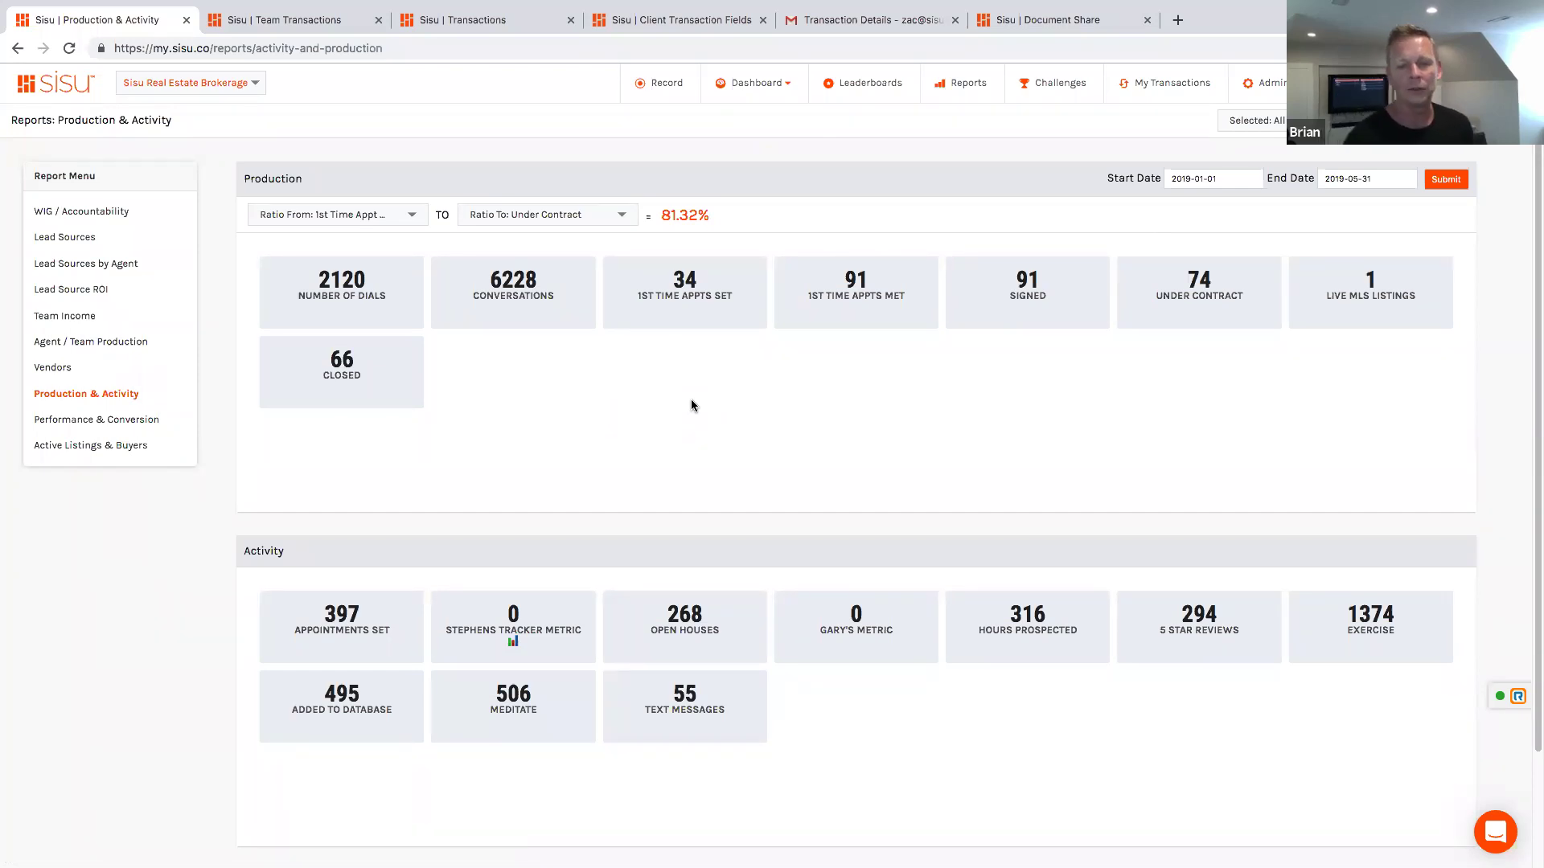
Step: Open the Performance & Conversion report listing each agent's conversations, appointments, signed and closed counts
left_click(70, 421)
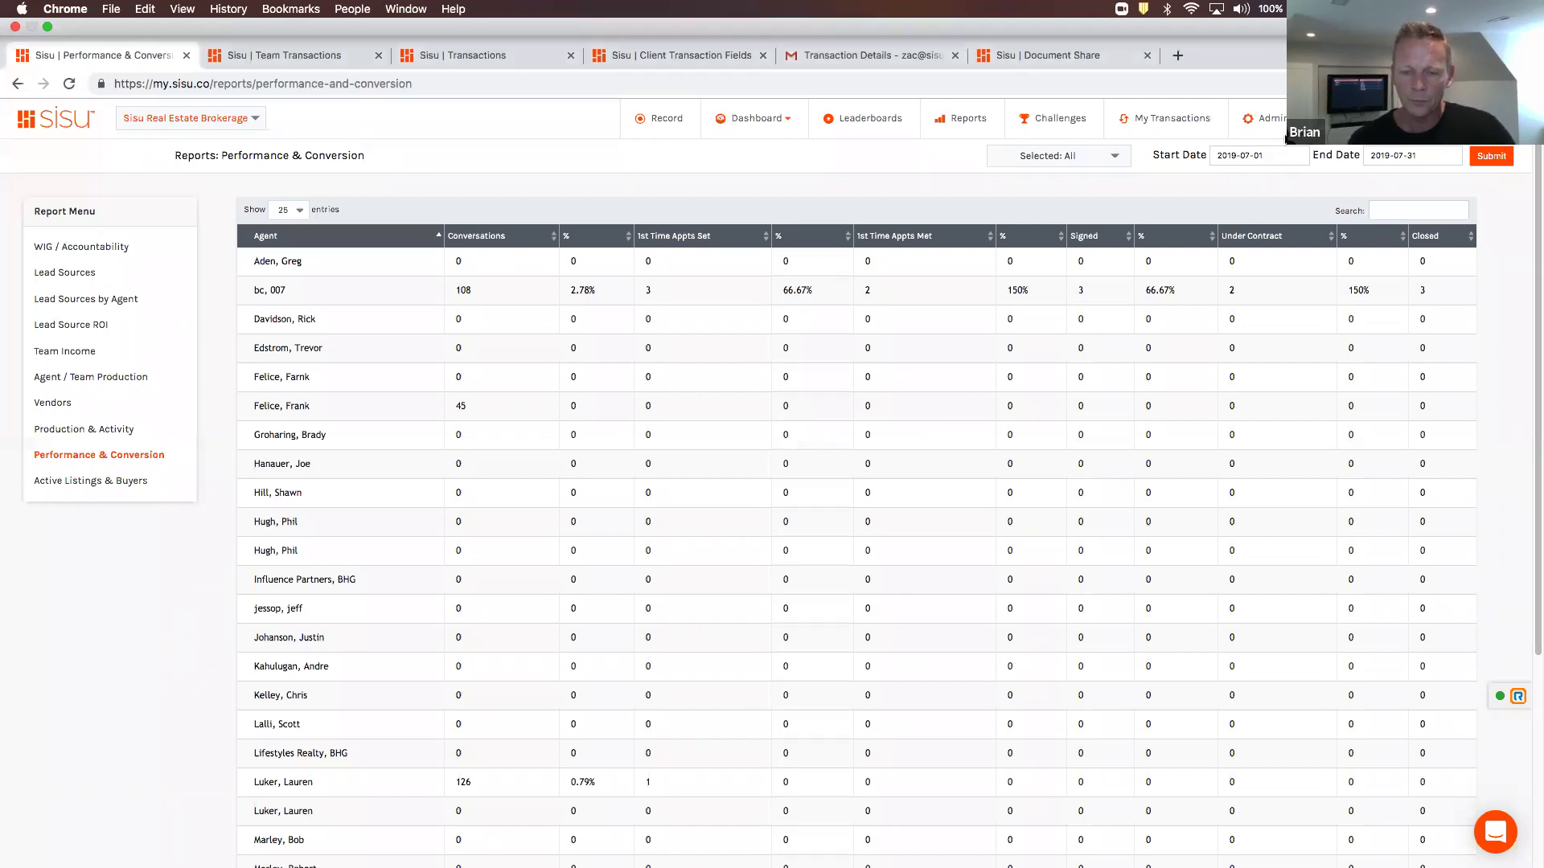
mouse_move(1275, 120)
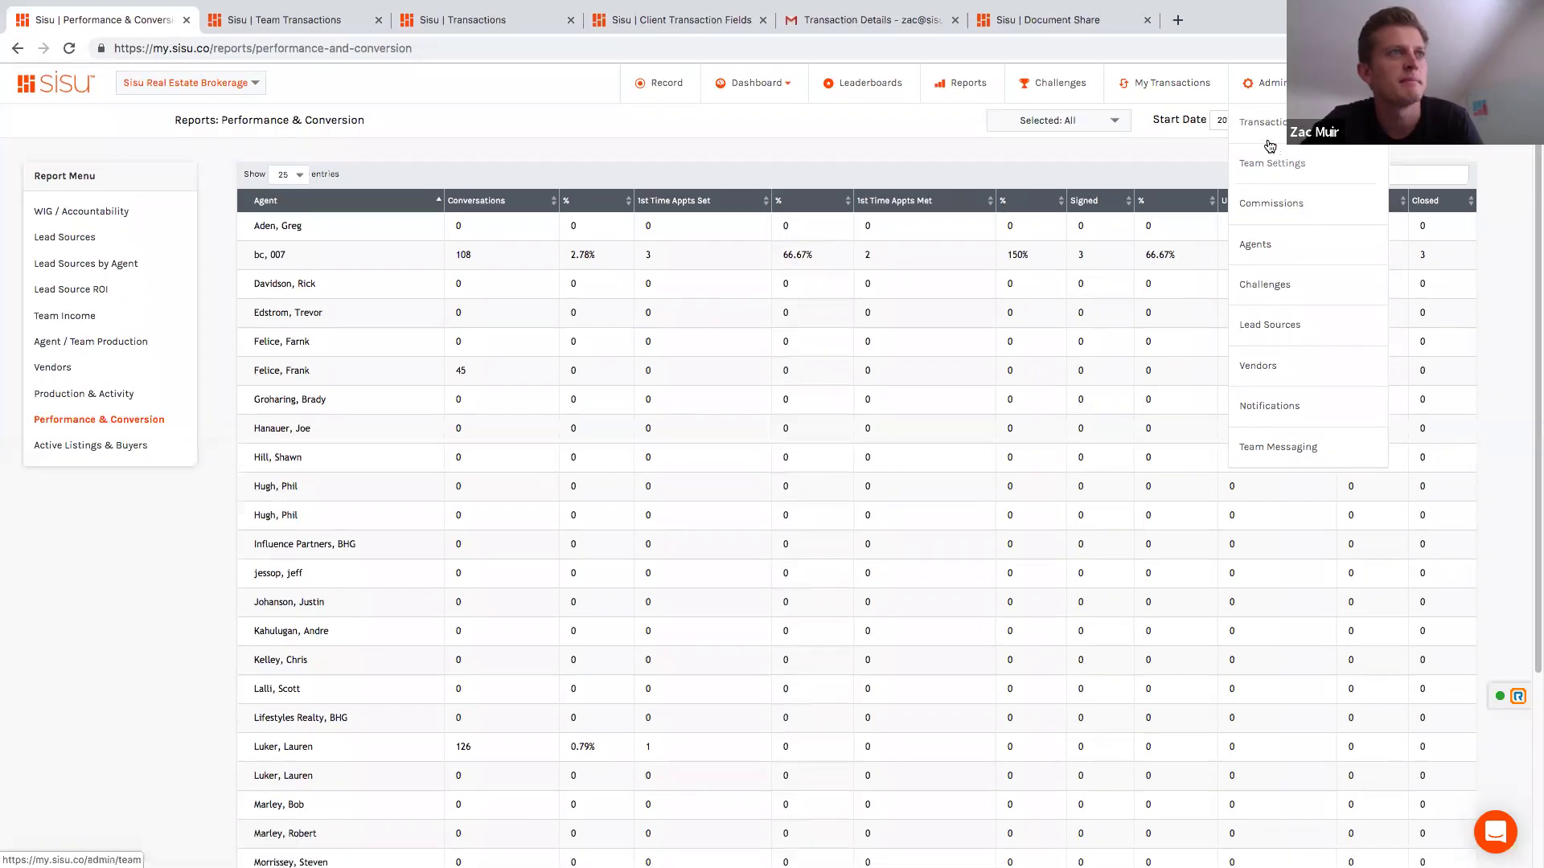
Step: Open Admin > Challenges and choose Appointments Set as the new challenge's category
left_click(1269, 299)
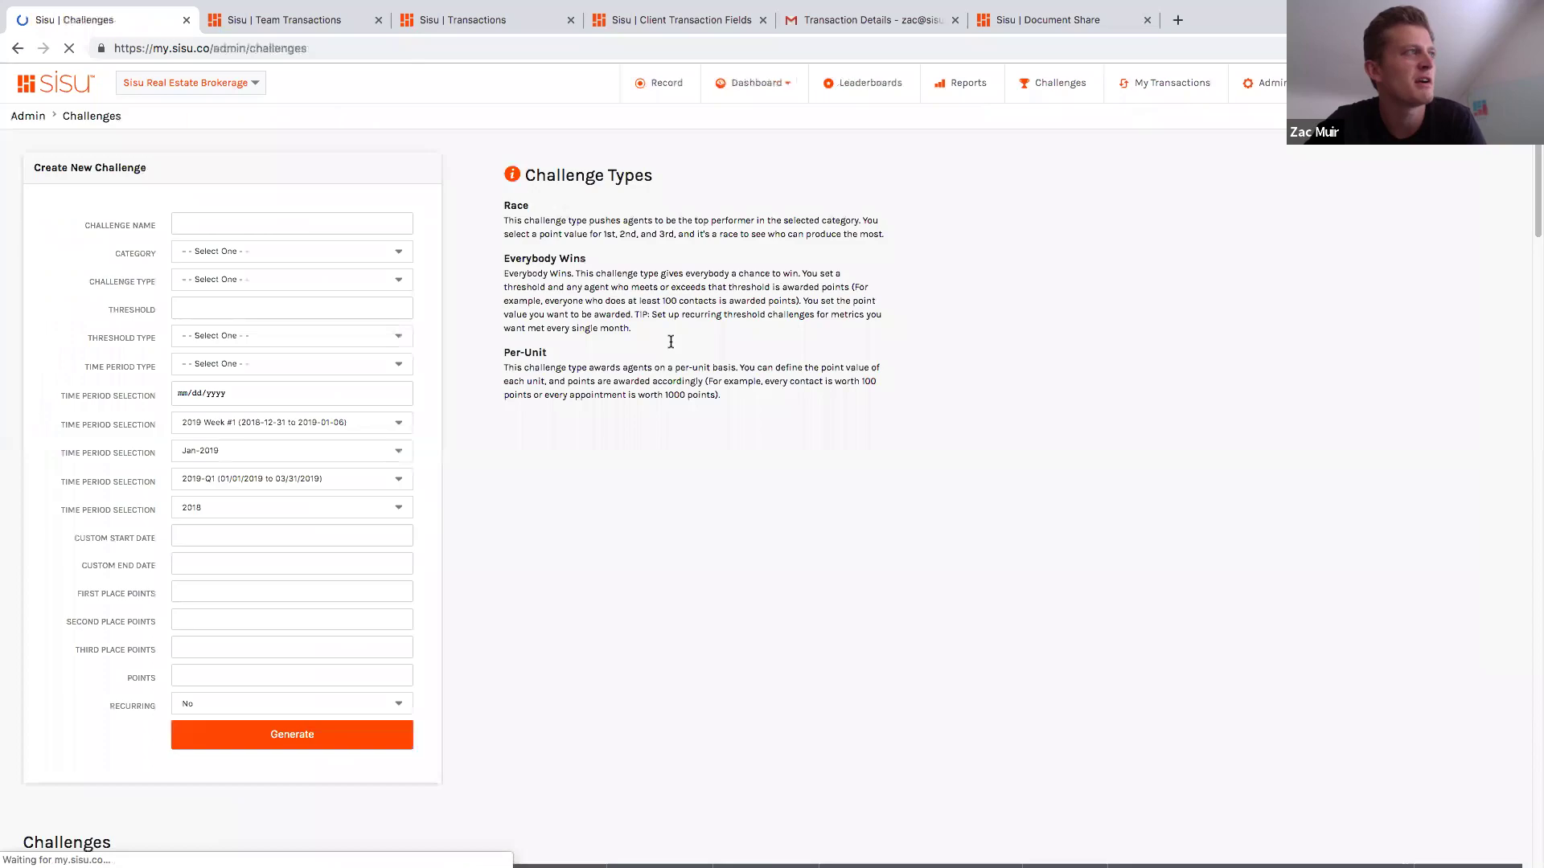
left_click(381, 252)
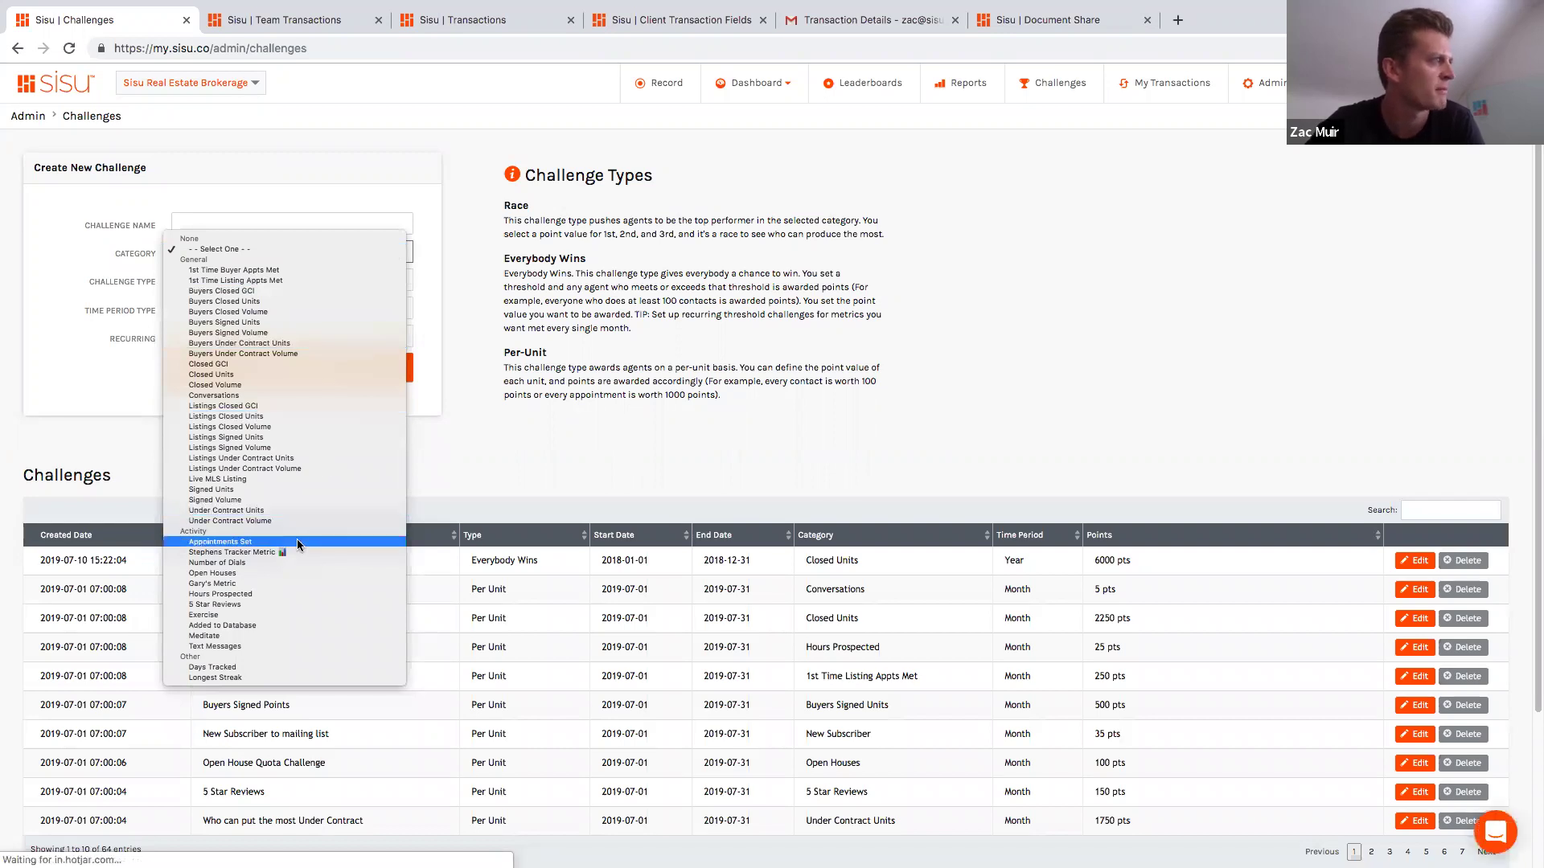
key("Return")
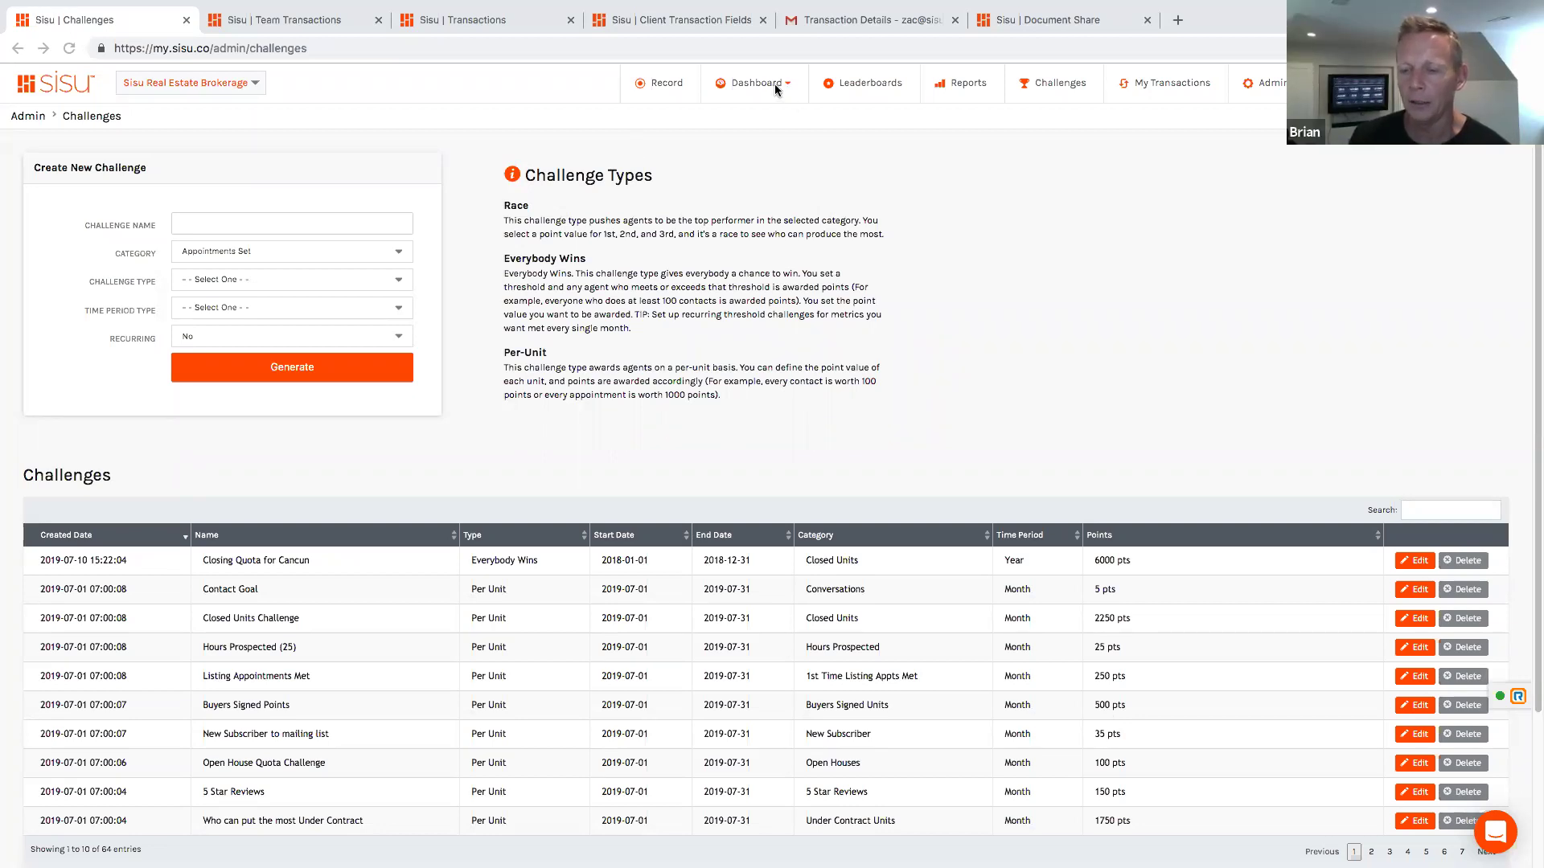
Step: Return to Reports and close the Team Transactions and Transactions browser tabs
left_click(958, 84)
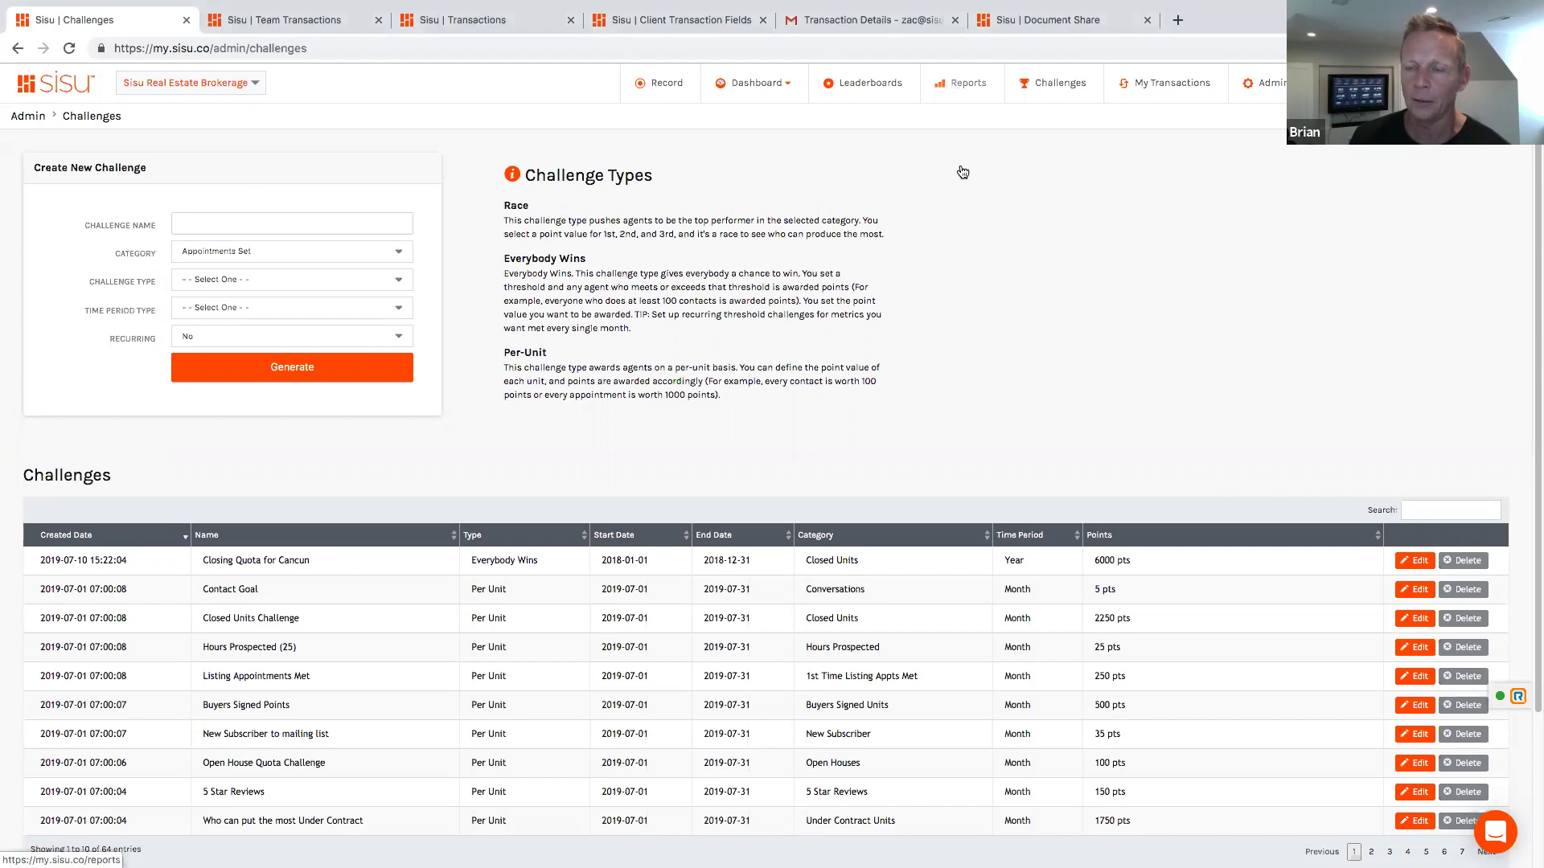
middle_click(378, 23)
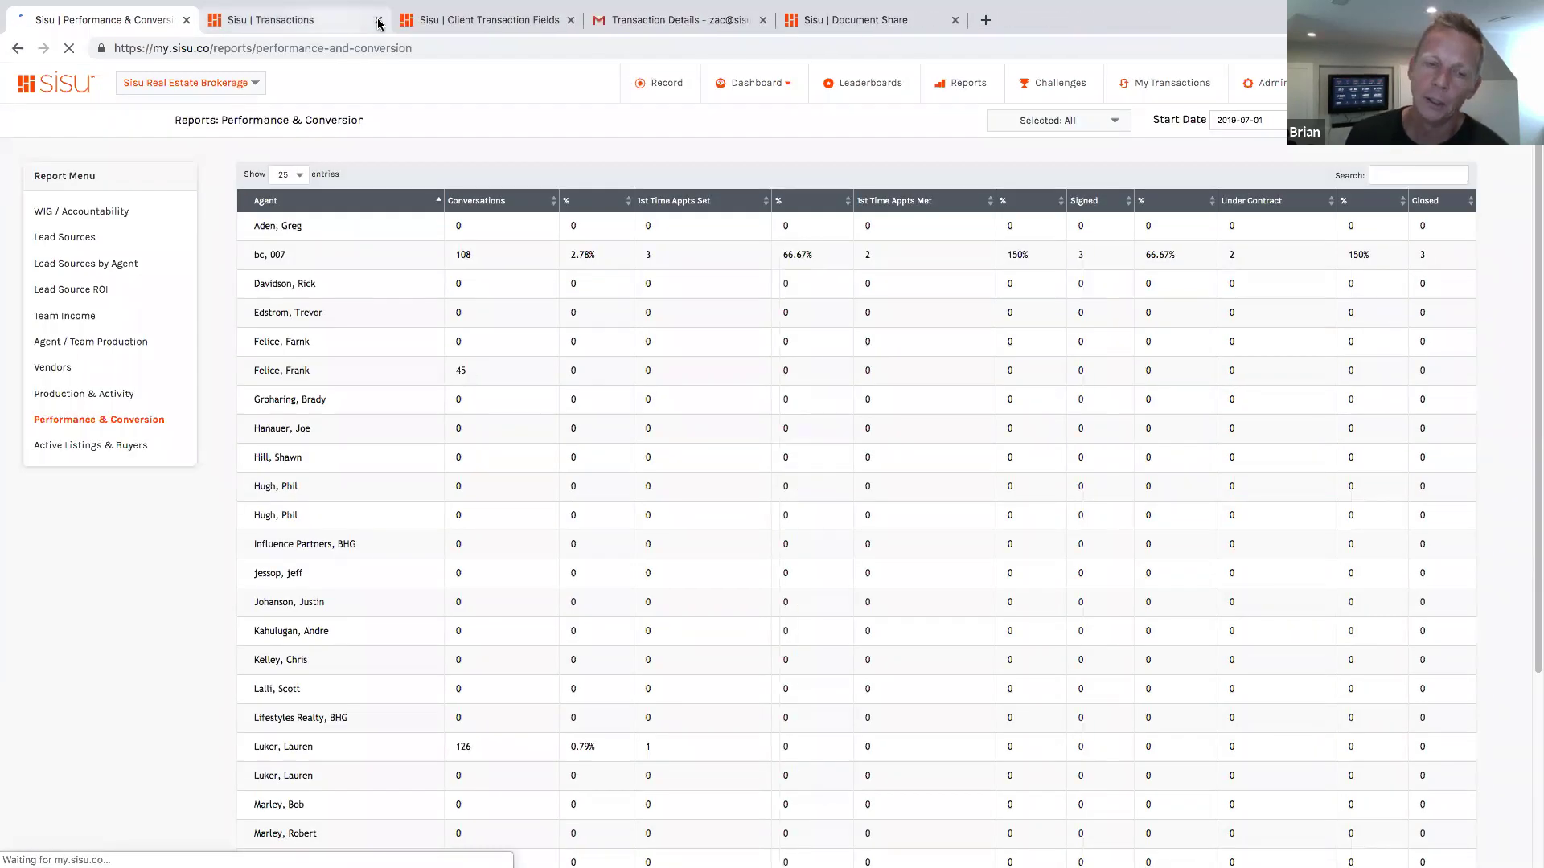
left_click(75, 210)
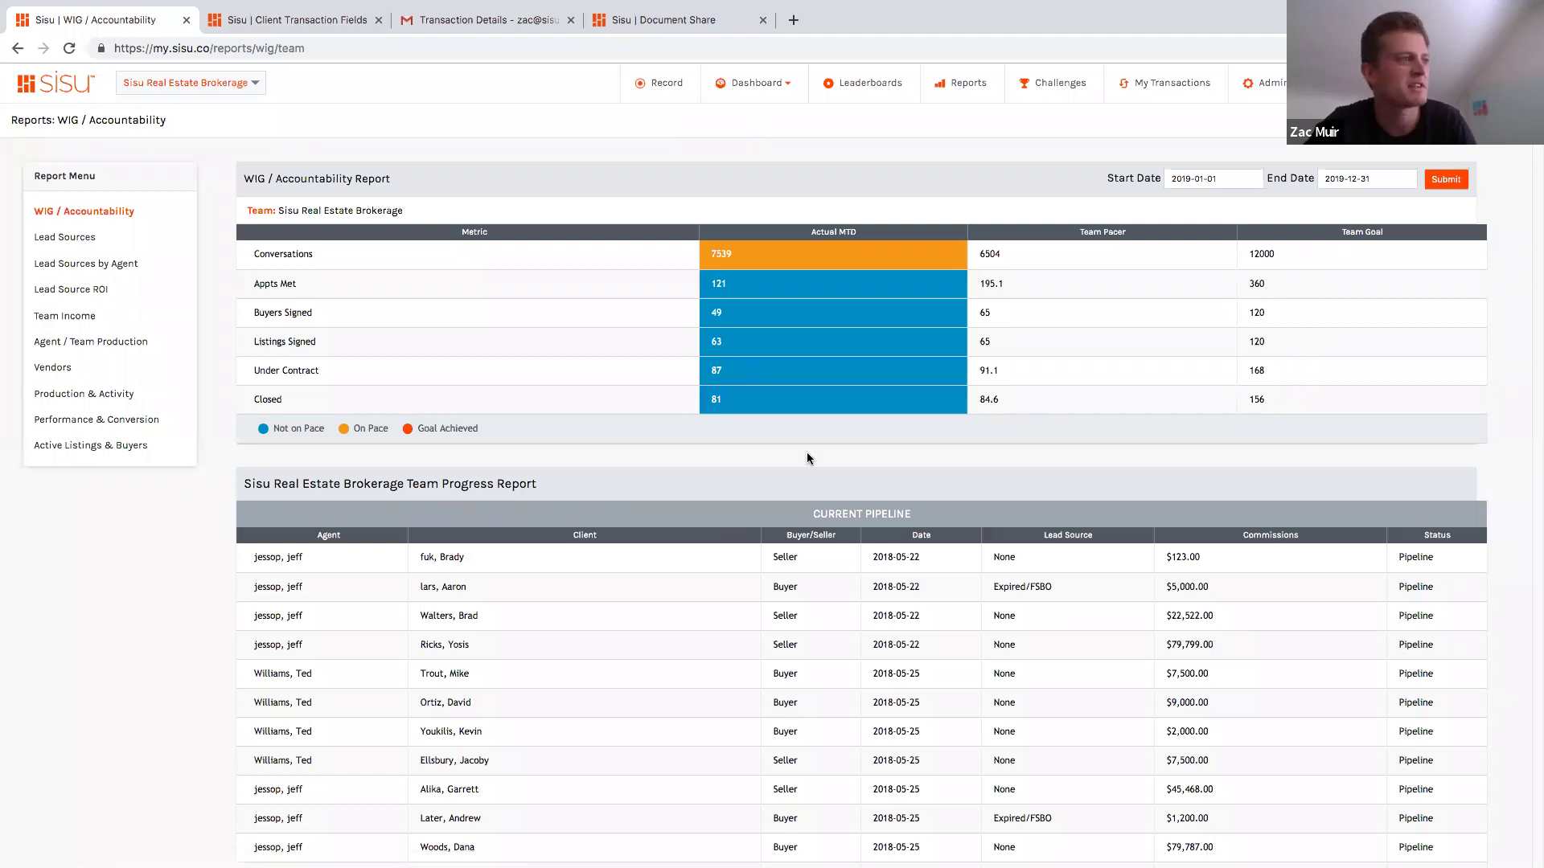
scroll(778, 482, "down", 9)
scroll(778, 488, "down", 10)
scroll(778, 488, "up", 20)
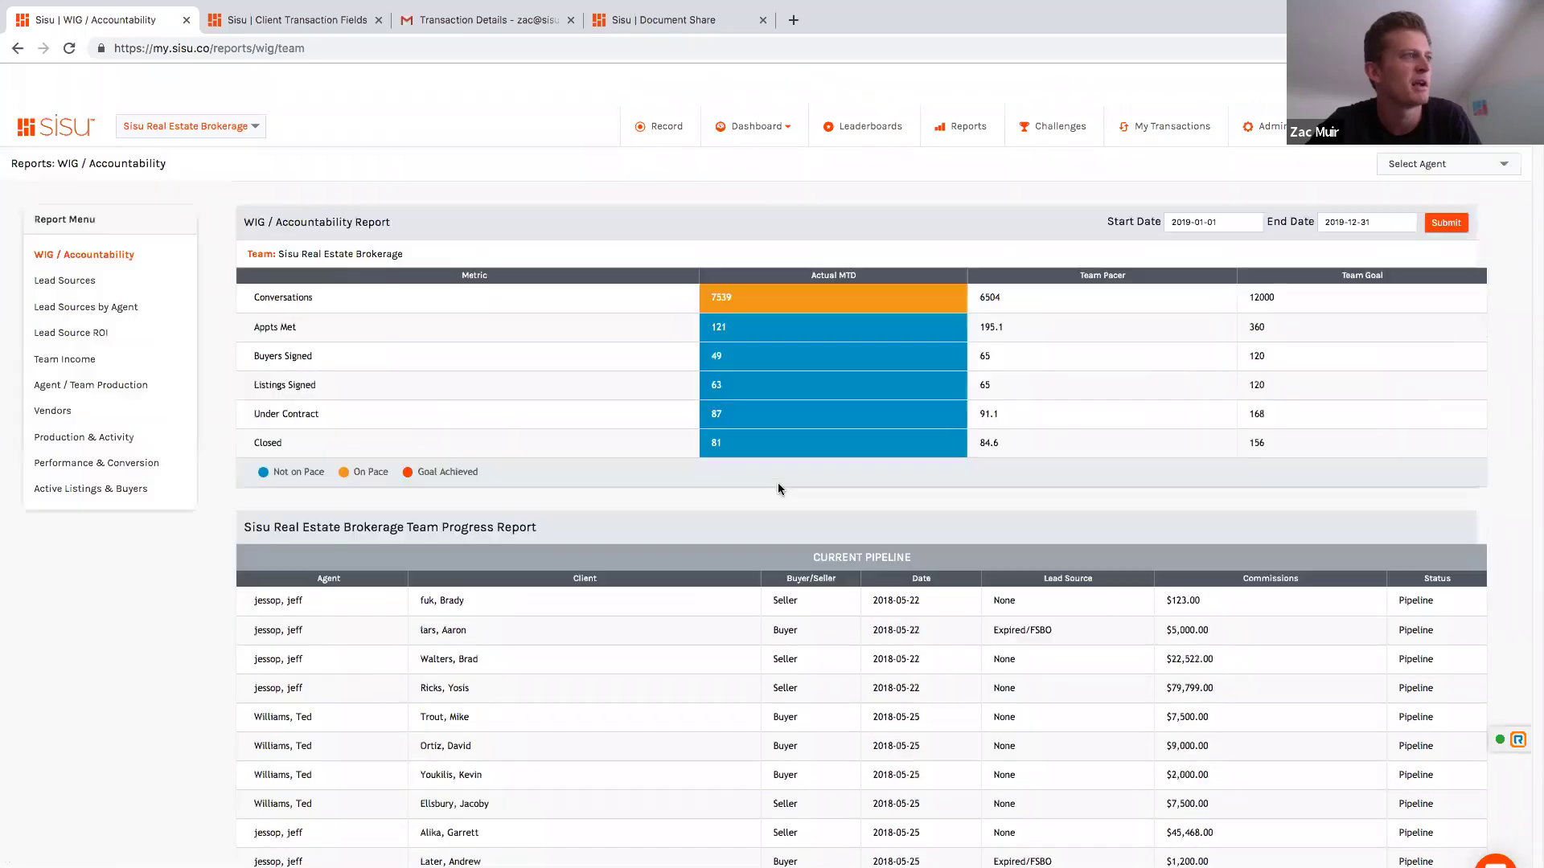
scroll(778, 488, "down", 1)
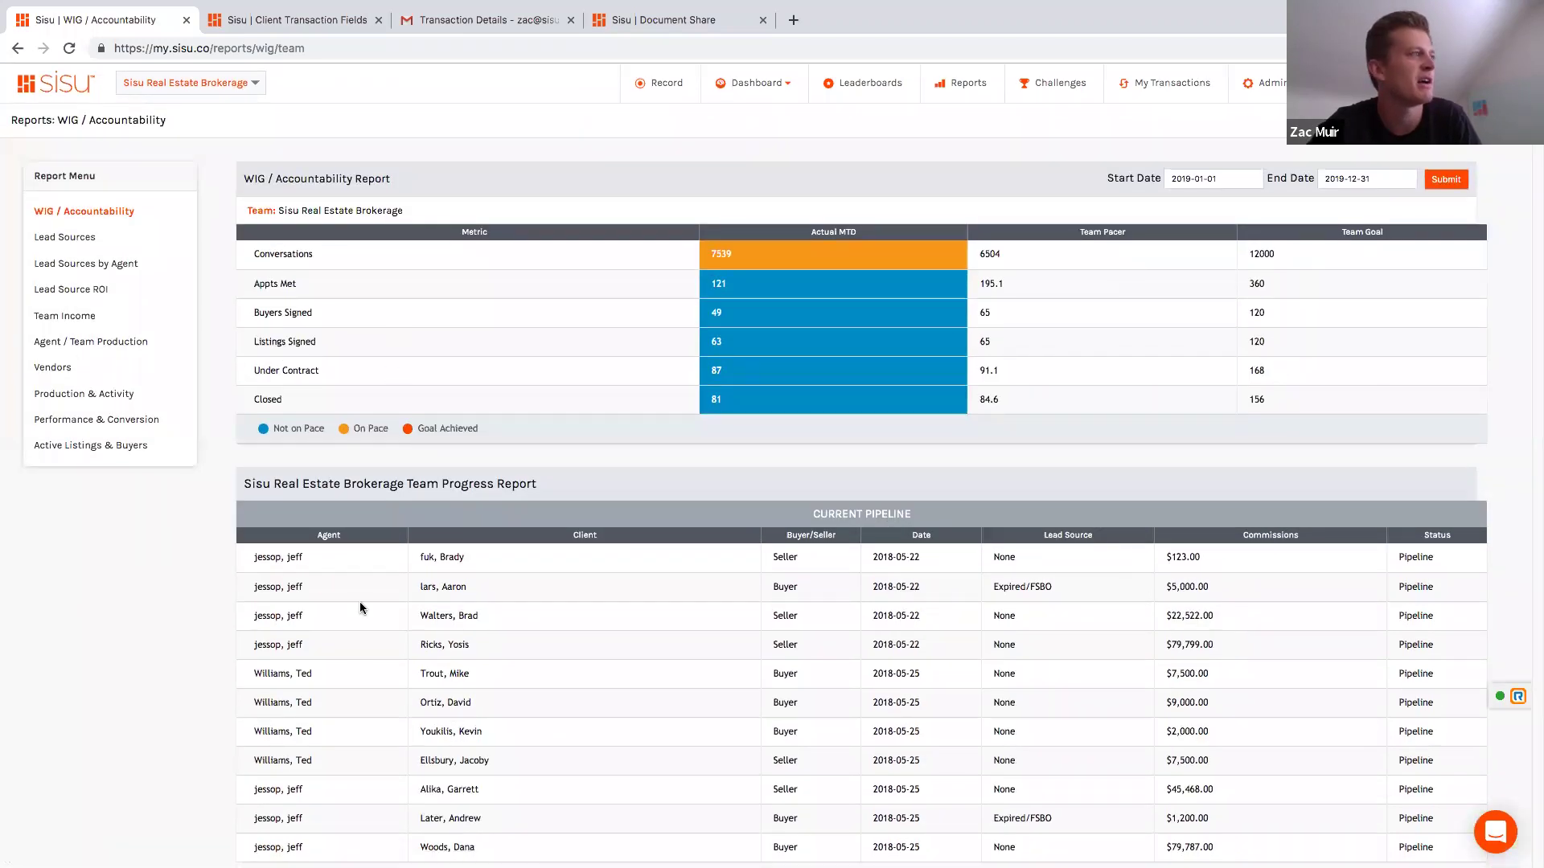
scroll(519, 562, "down", 3)
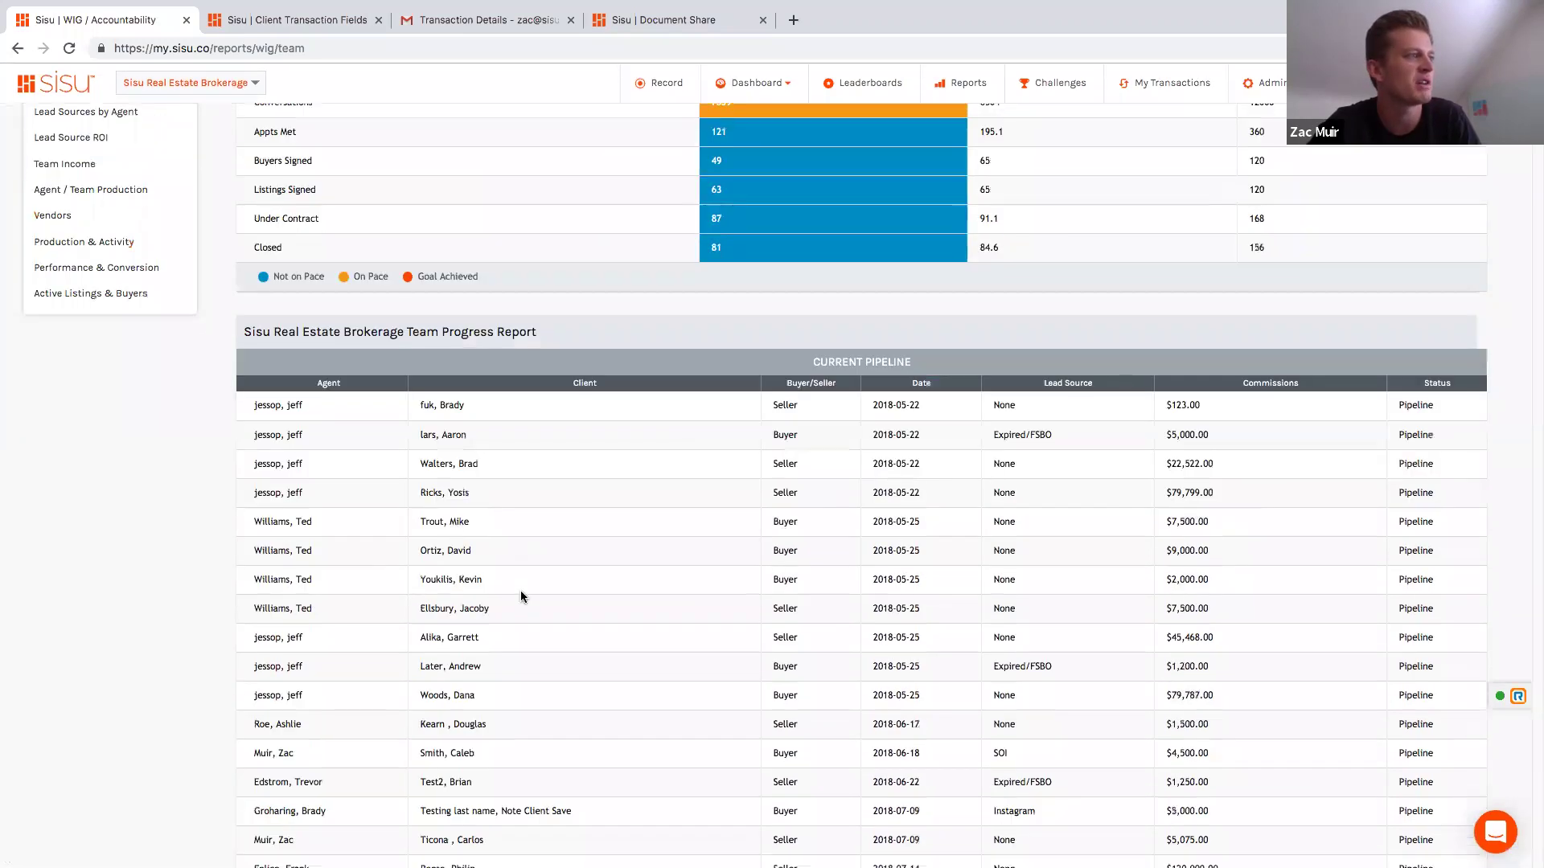
left_click_drag(502, 584, 414, 586)
scroll(476, 599, "down", 1)
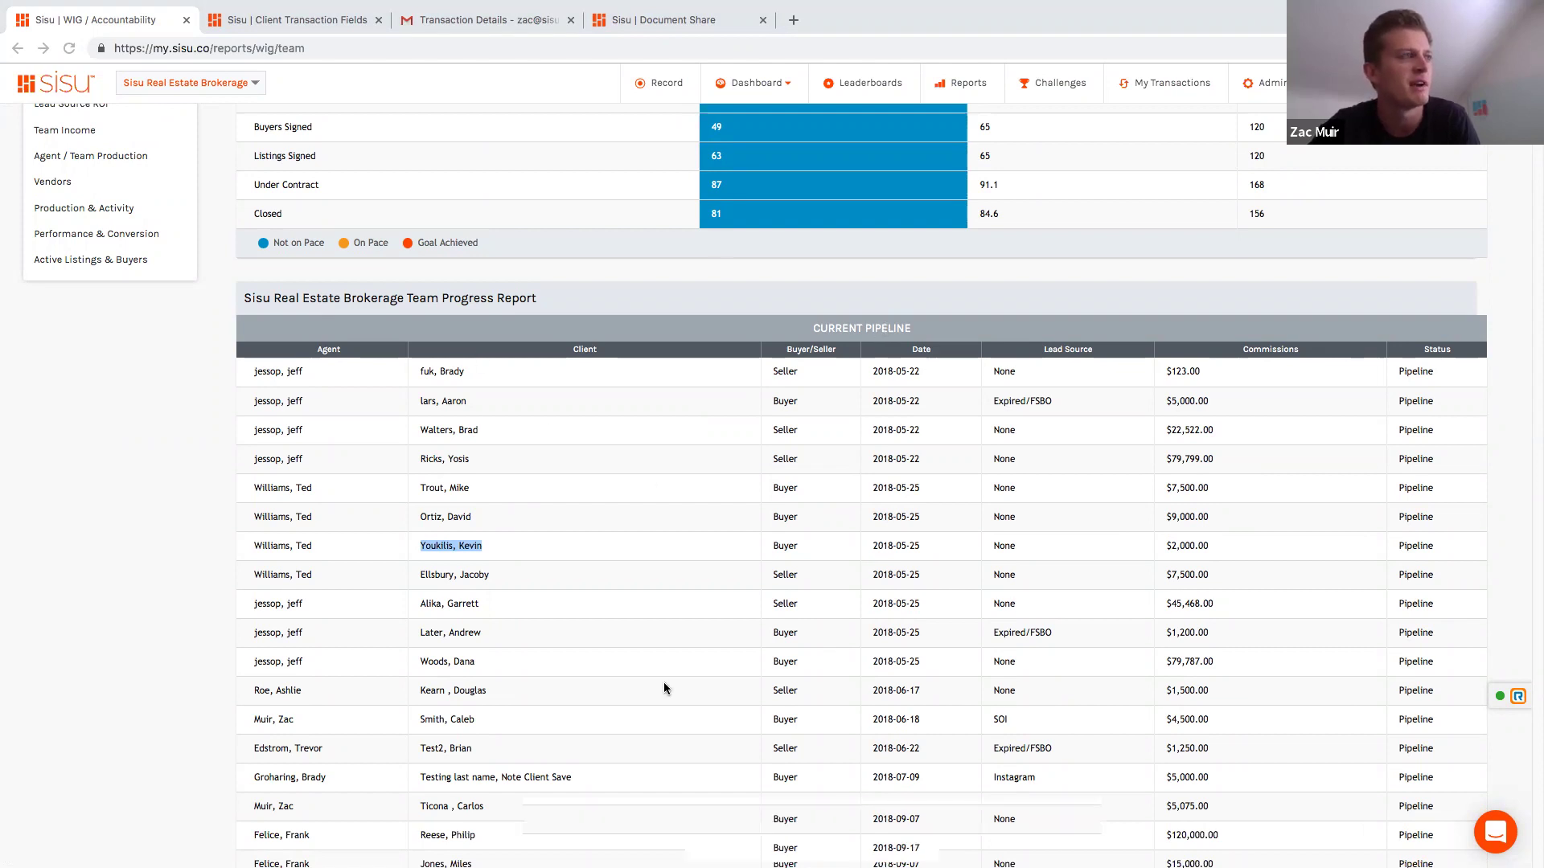
scroll(587, 539, "down", 4)
scroll(587, 539, "down", 2)
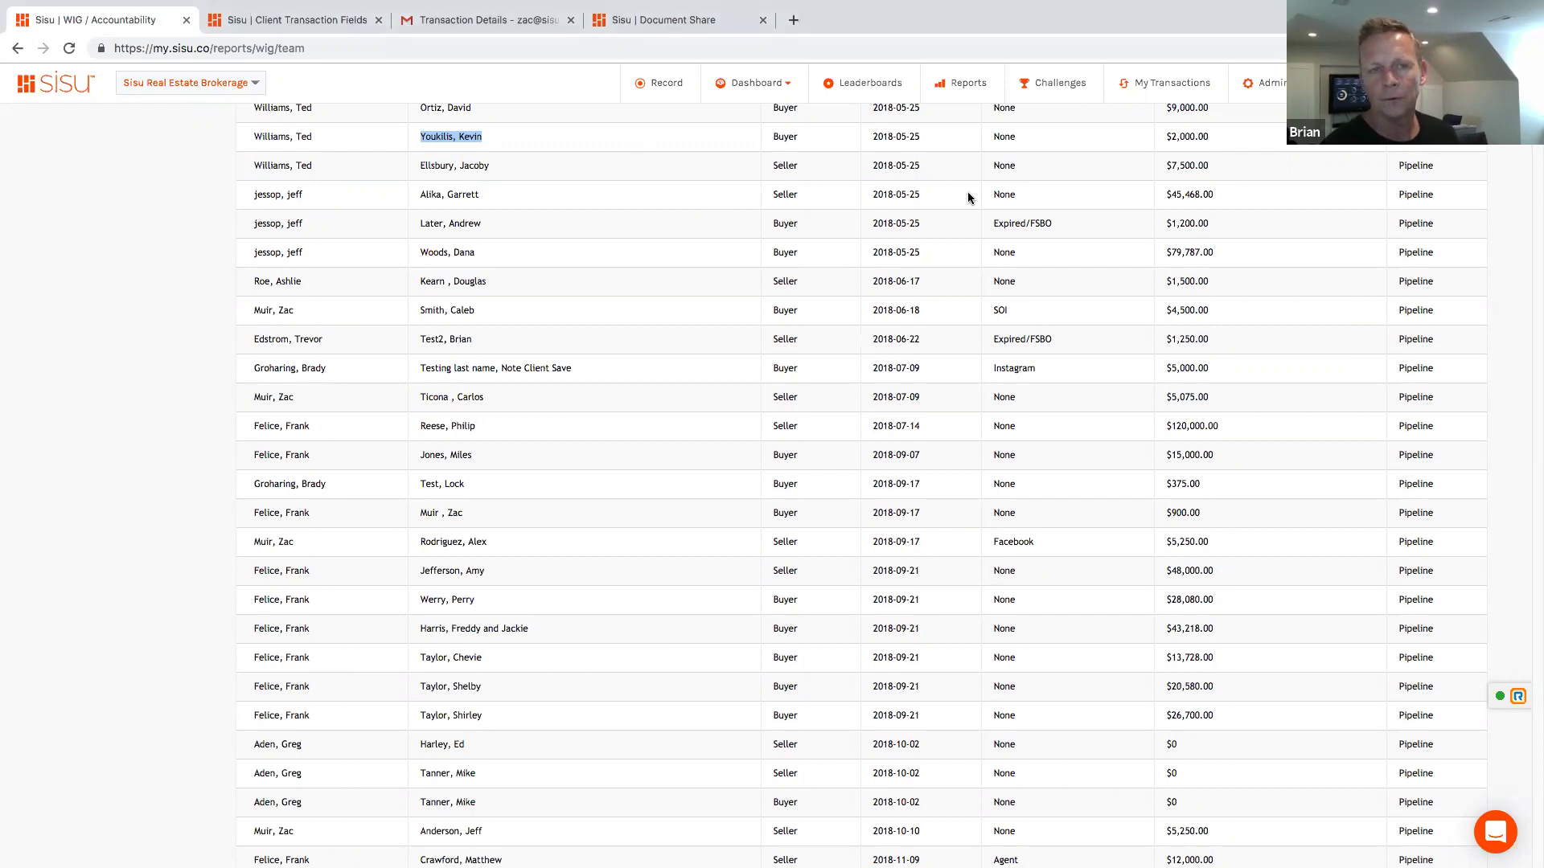
Step: Load beta.sisu.co in a new tab and scroll through its WIG/Accountability pipeline table
key("super+t")
type("beta")
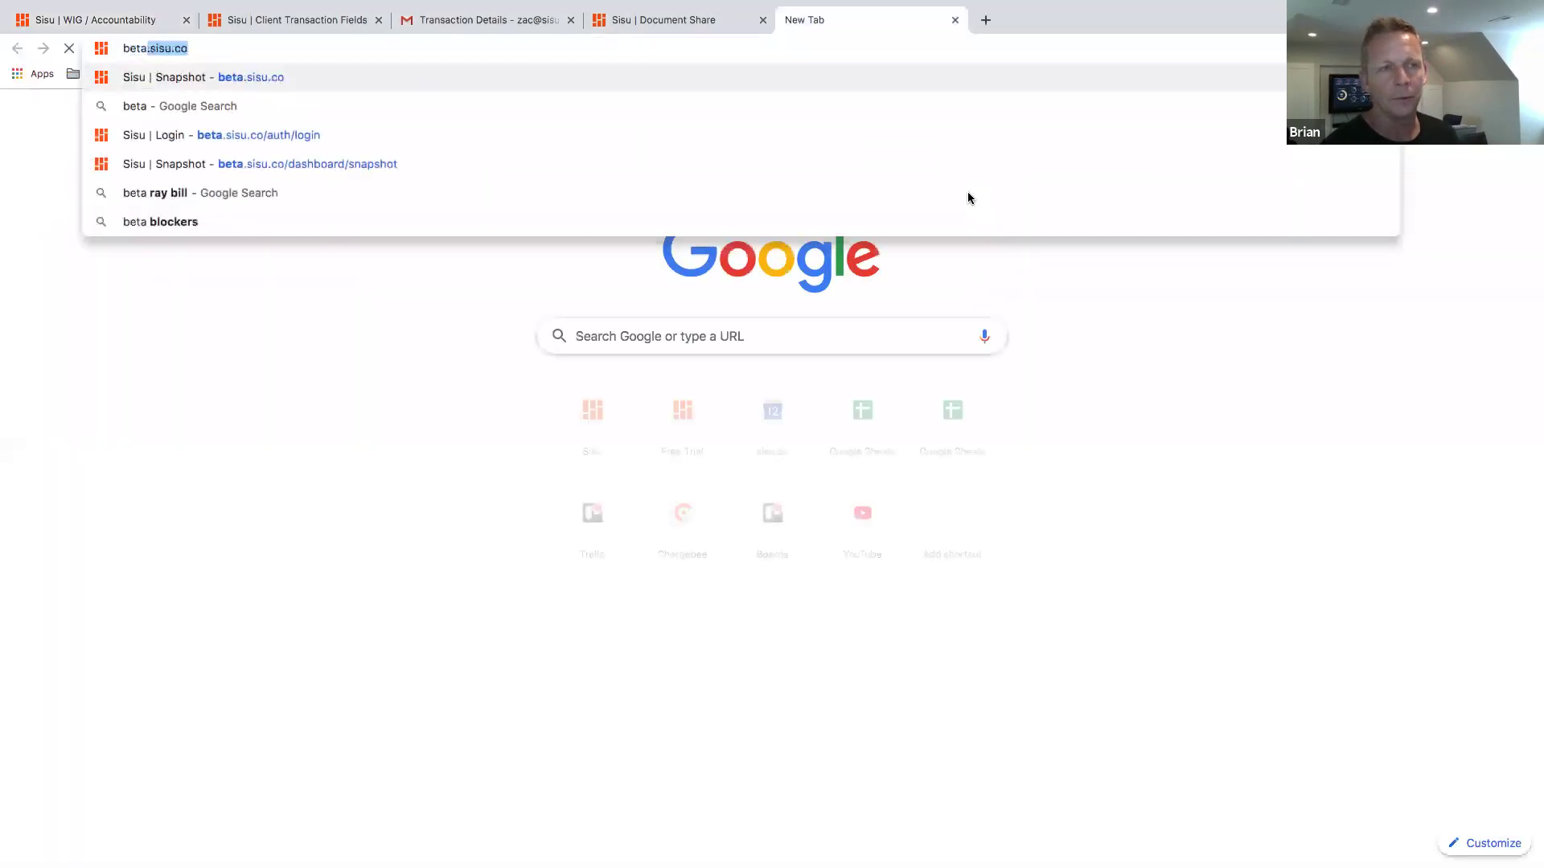
key("Right")
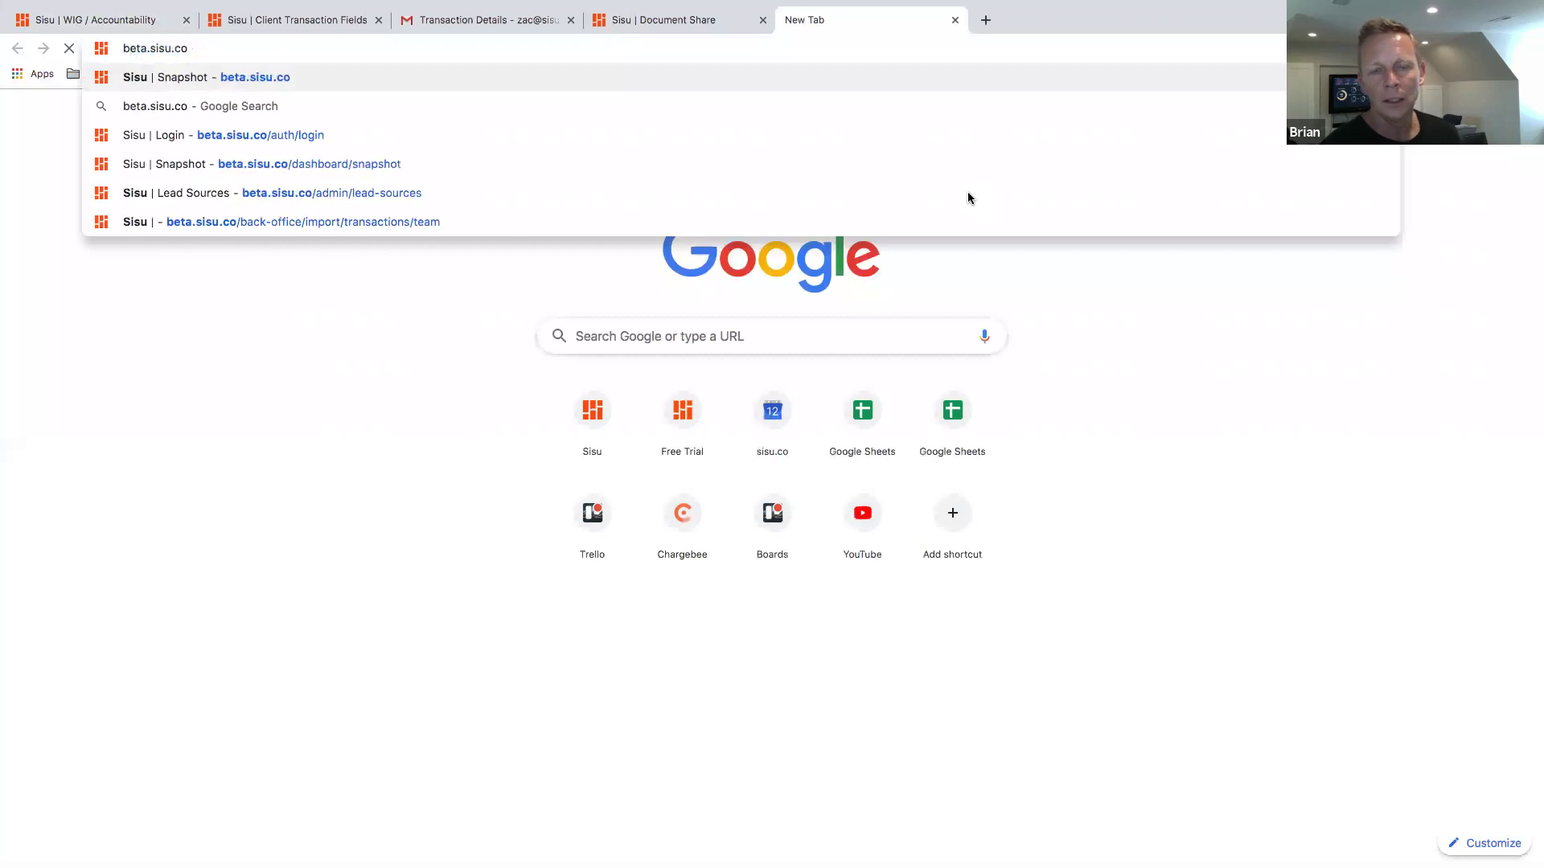
key("Return")
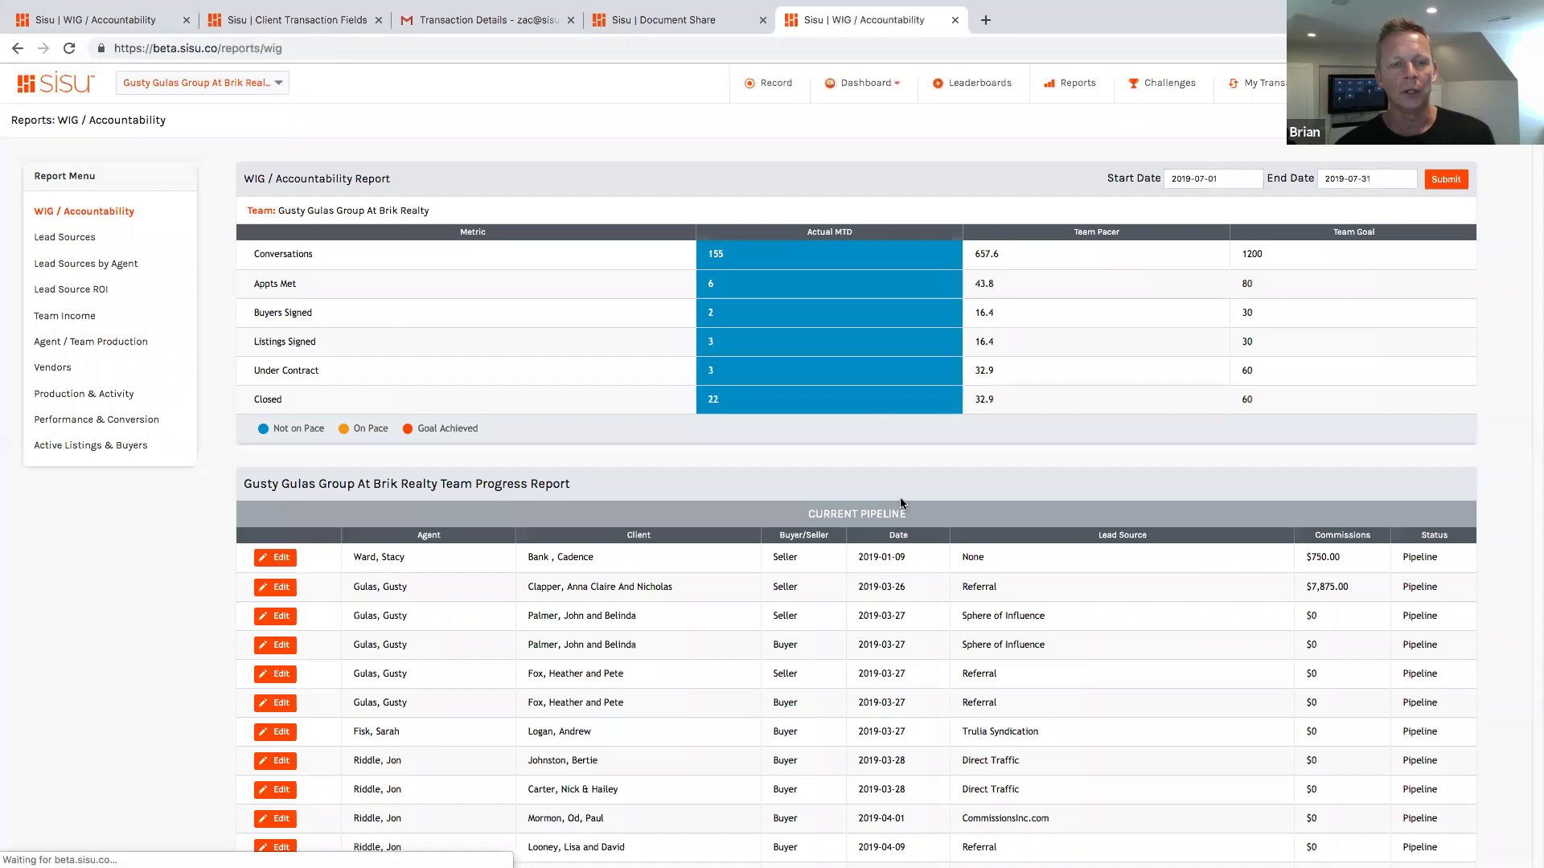
scroll(972, 463, "down", 3)
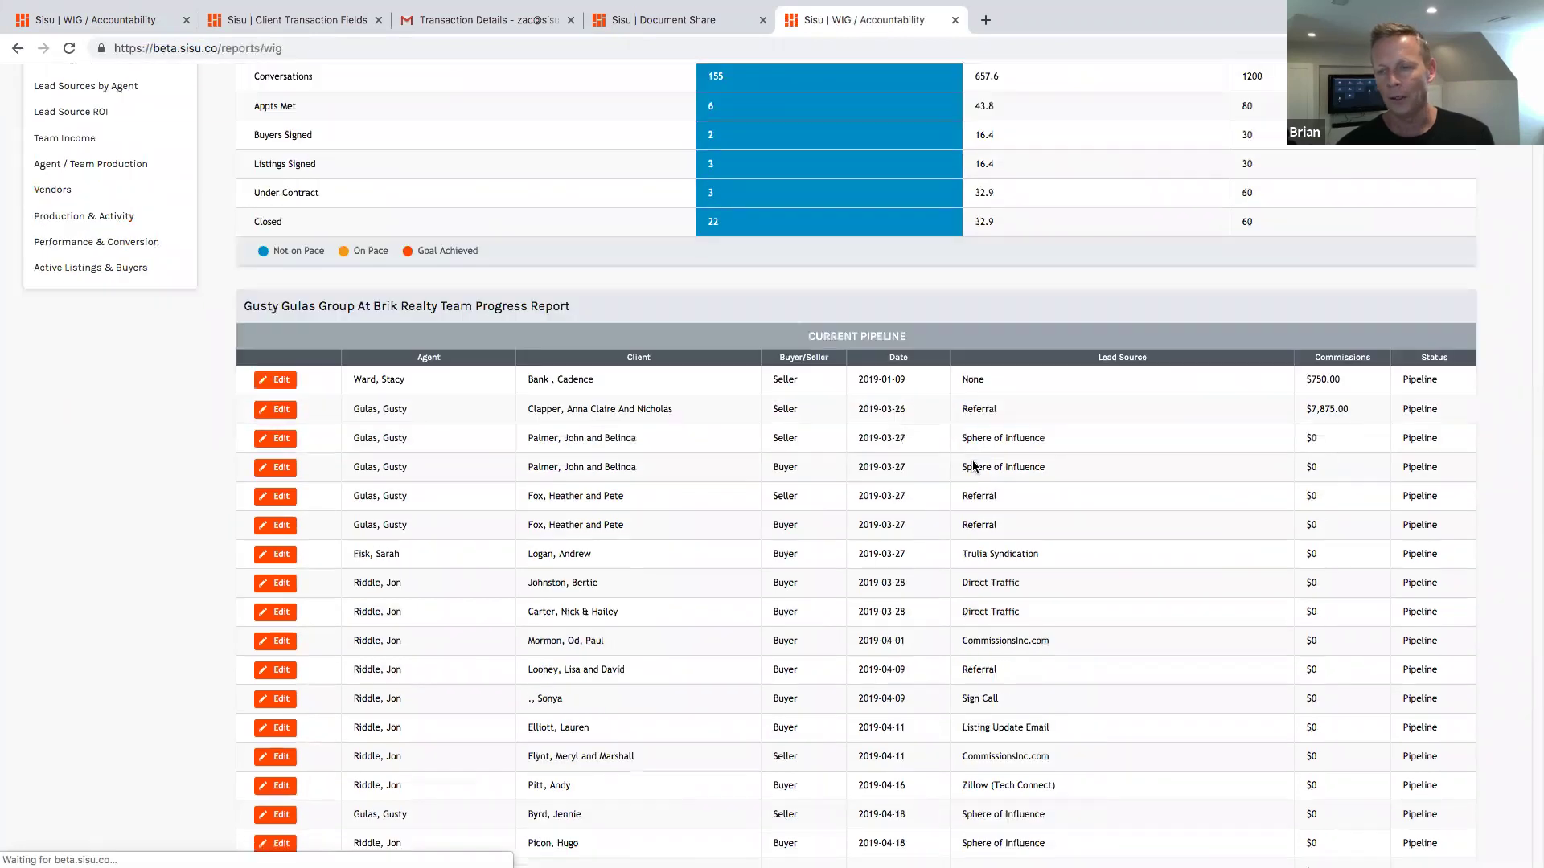
scroll(973, 466, "down", 3)
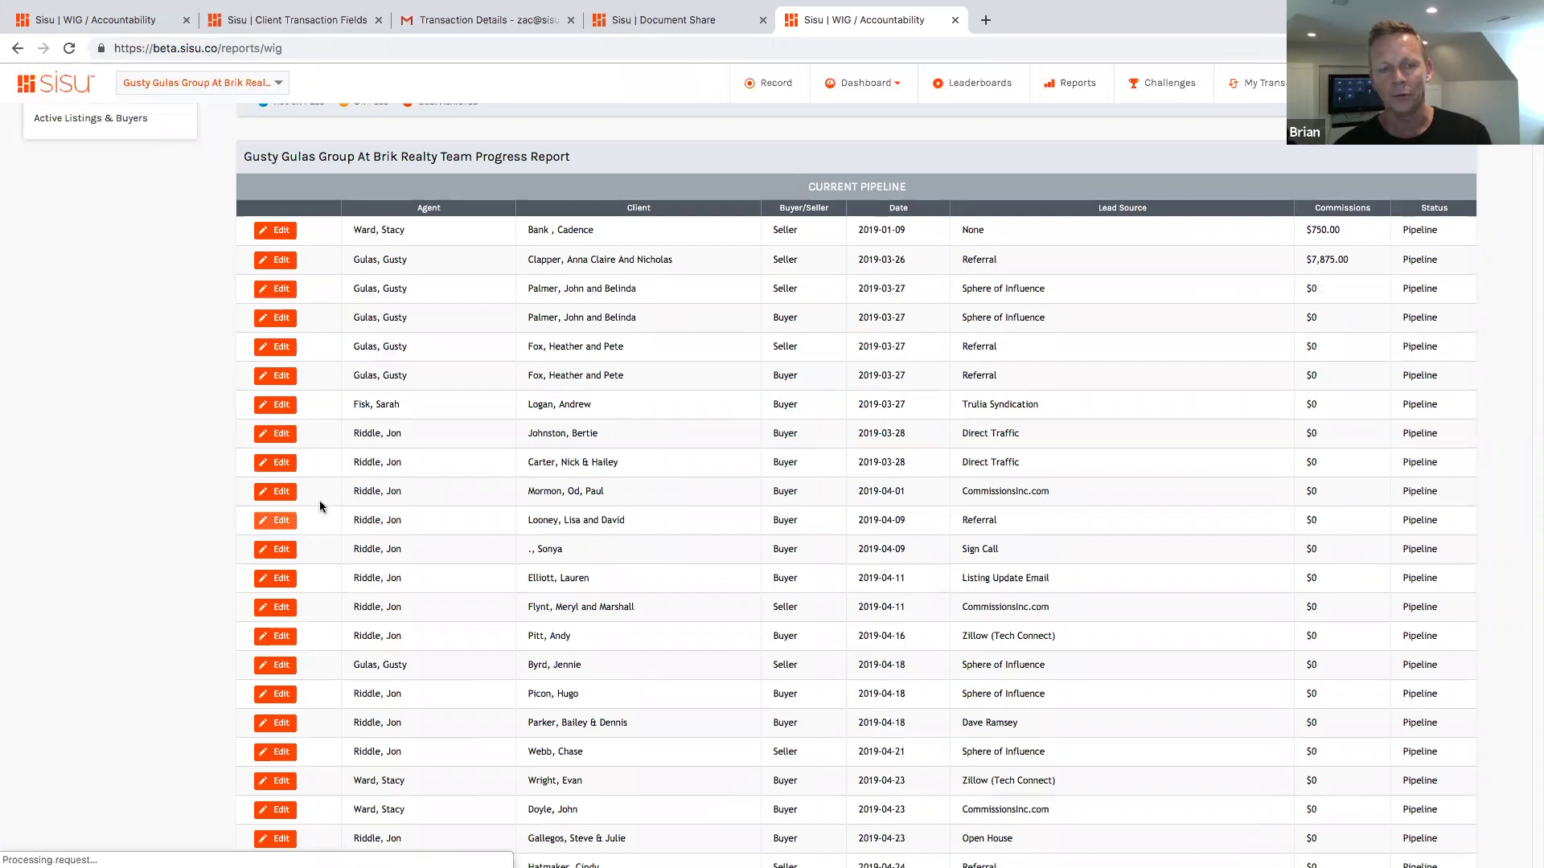
scroll(321, 507, "down", 3)
scroll(643, 485, "down", 3)
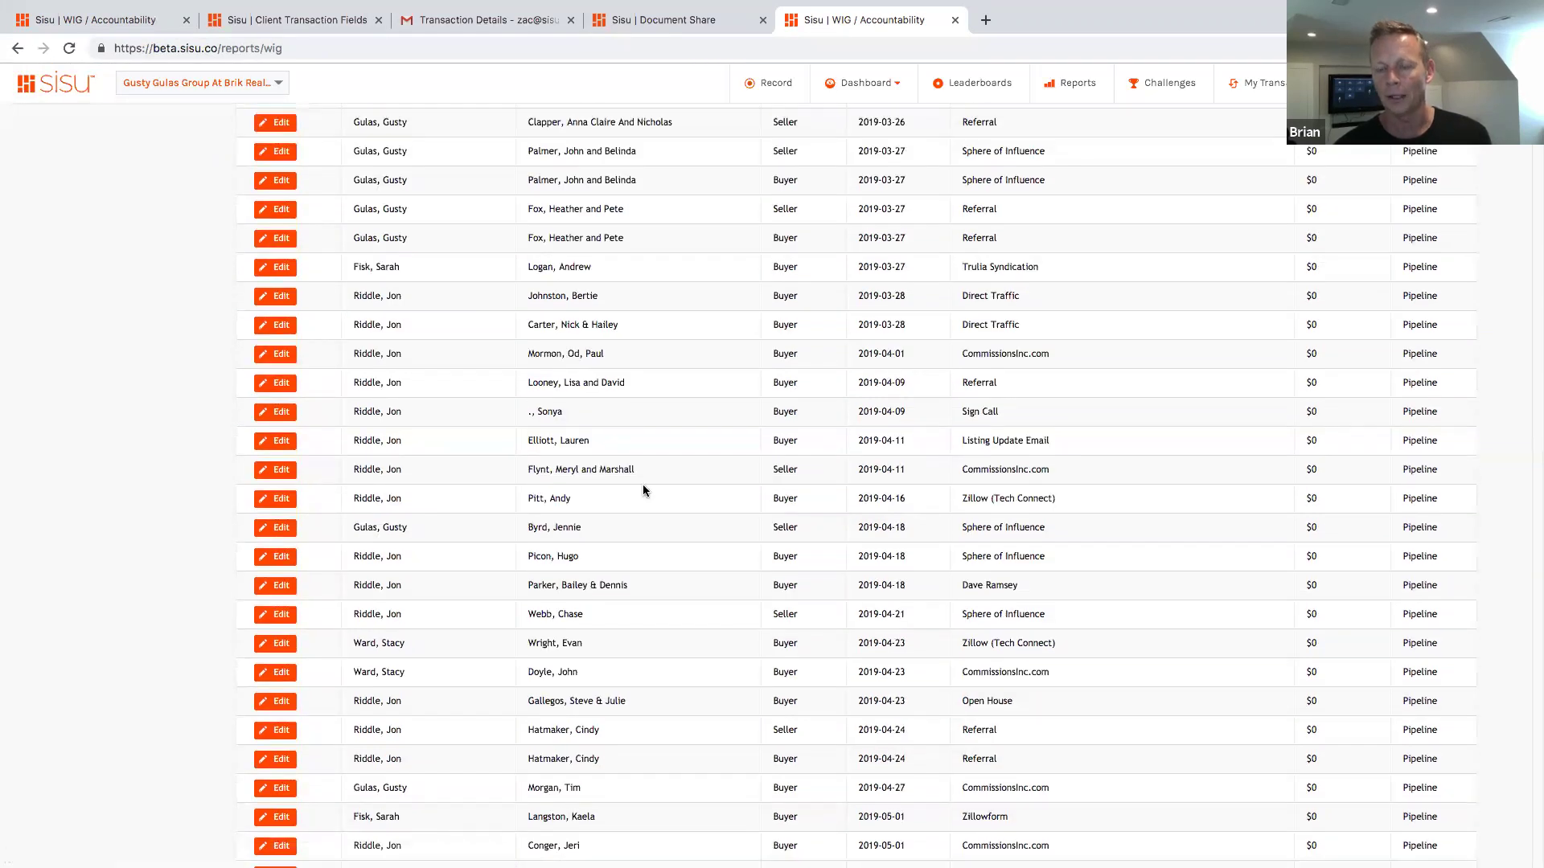
scroll(643, 488, "up", 1)
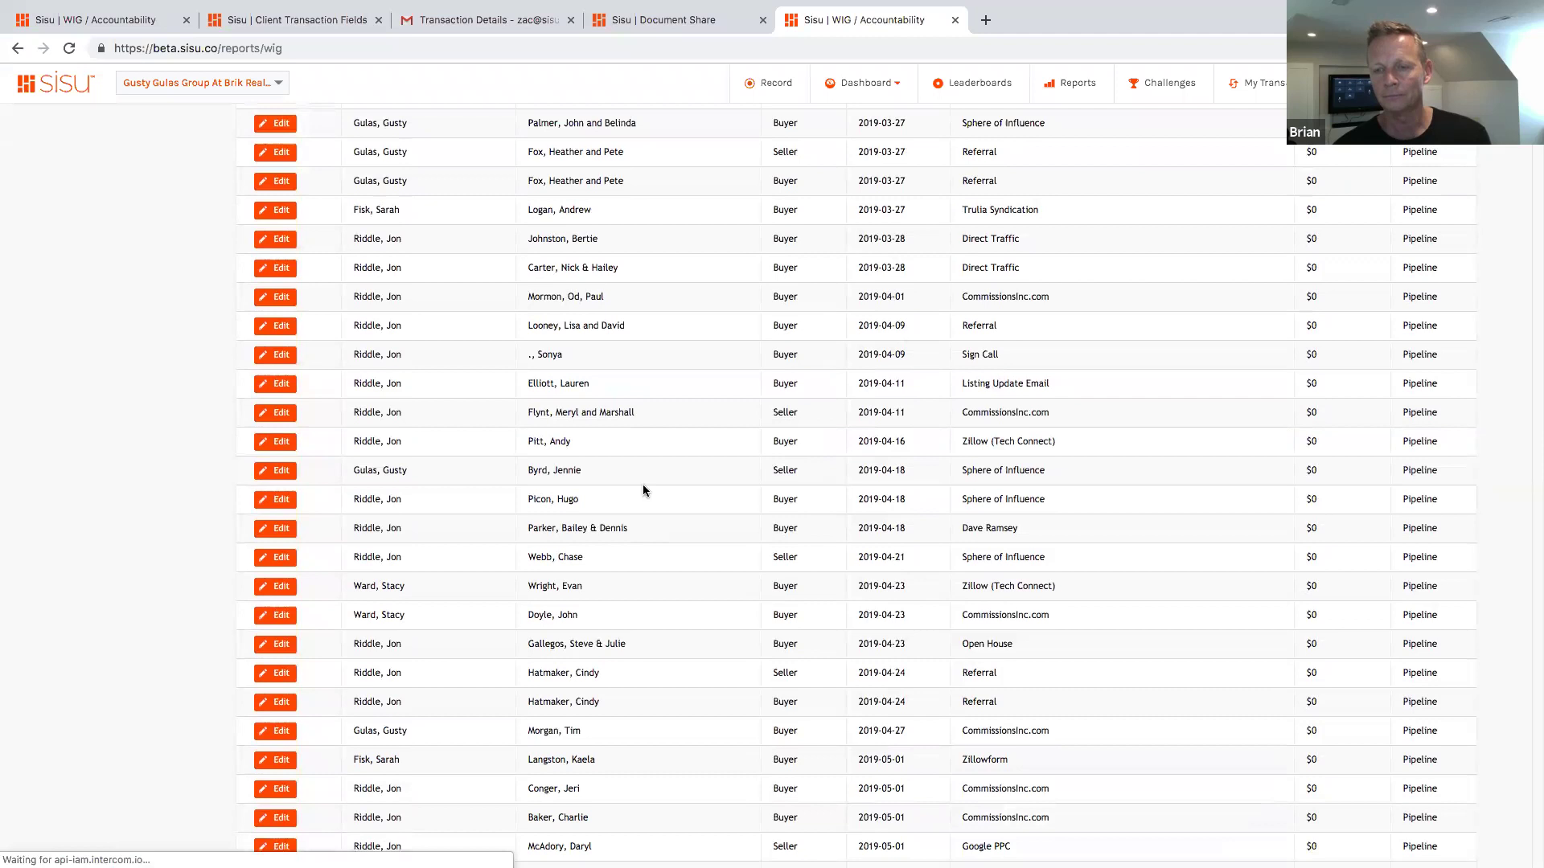
scroll(664, 234, "up", 4)
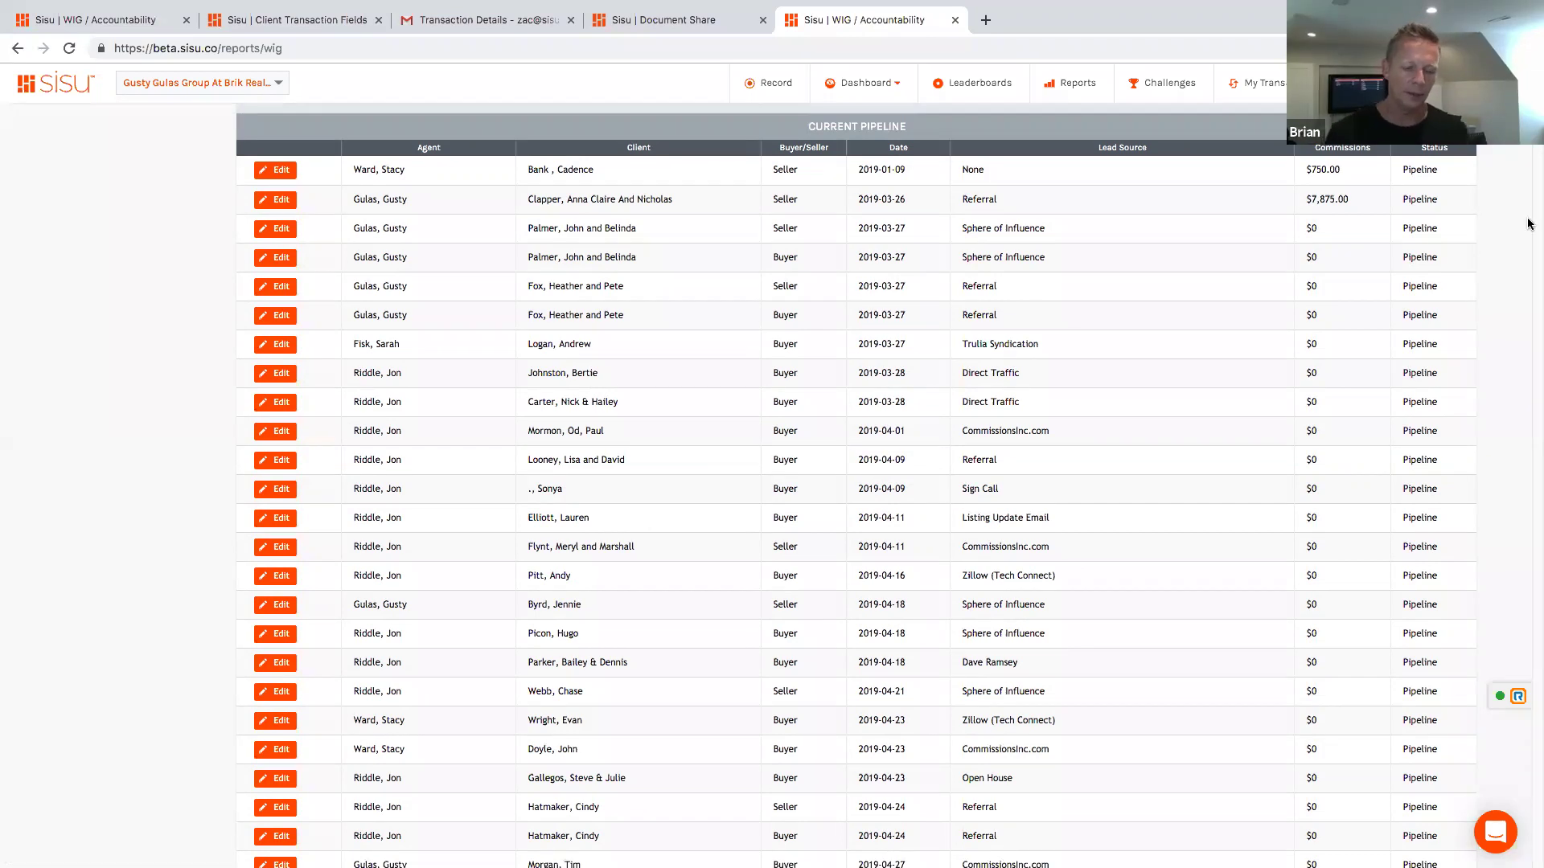
Step: Open the Team Settings profile page, then log out of the current account
left_click(1503, 83)
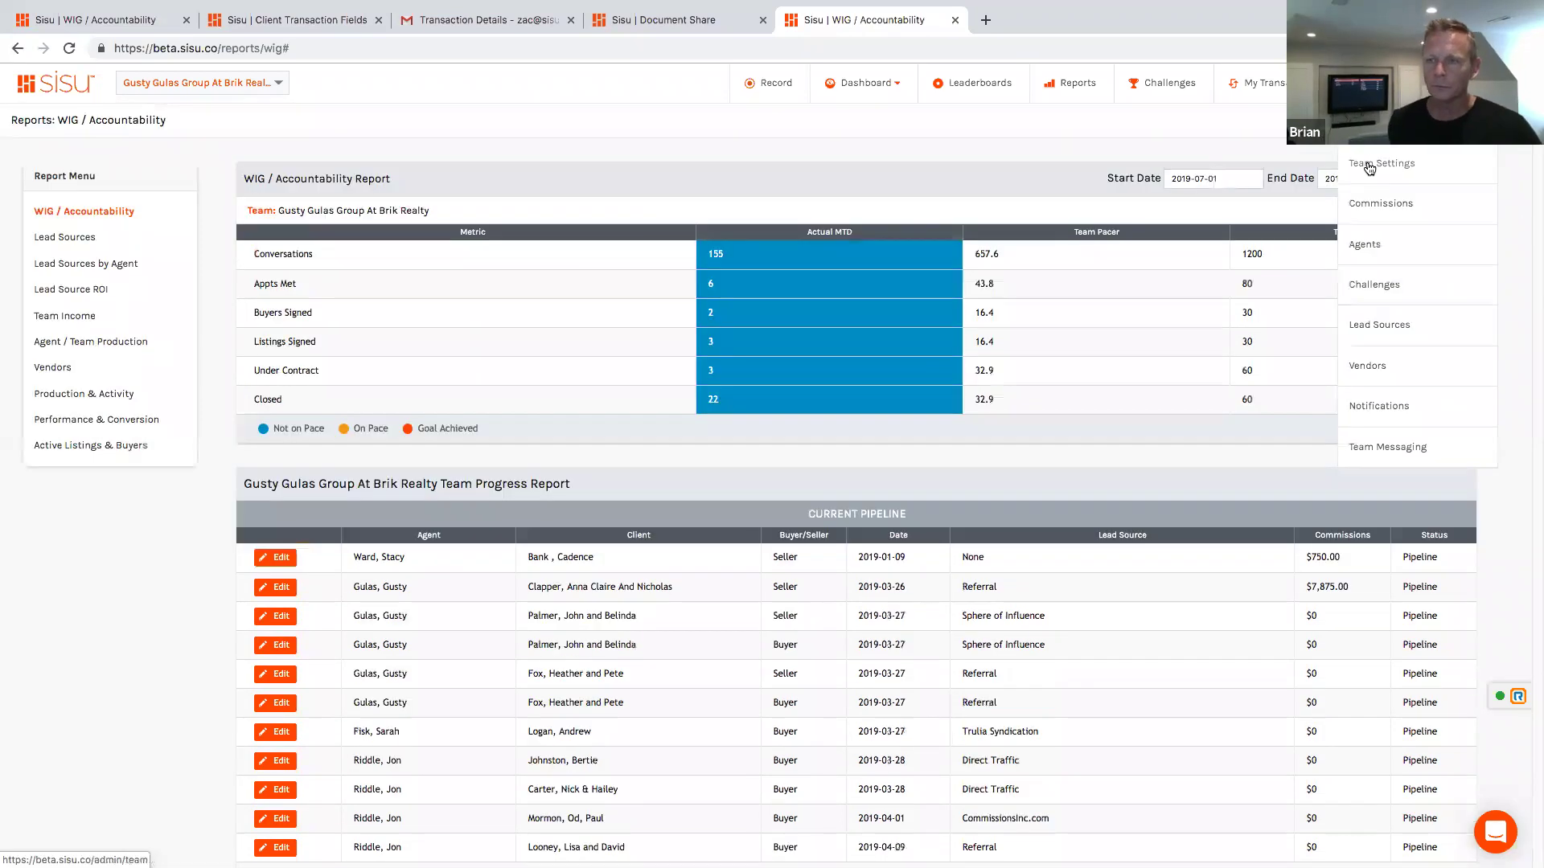
left_click(1381, 163)
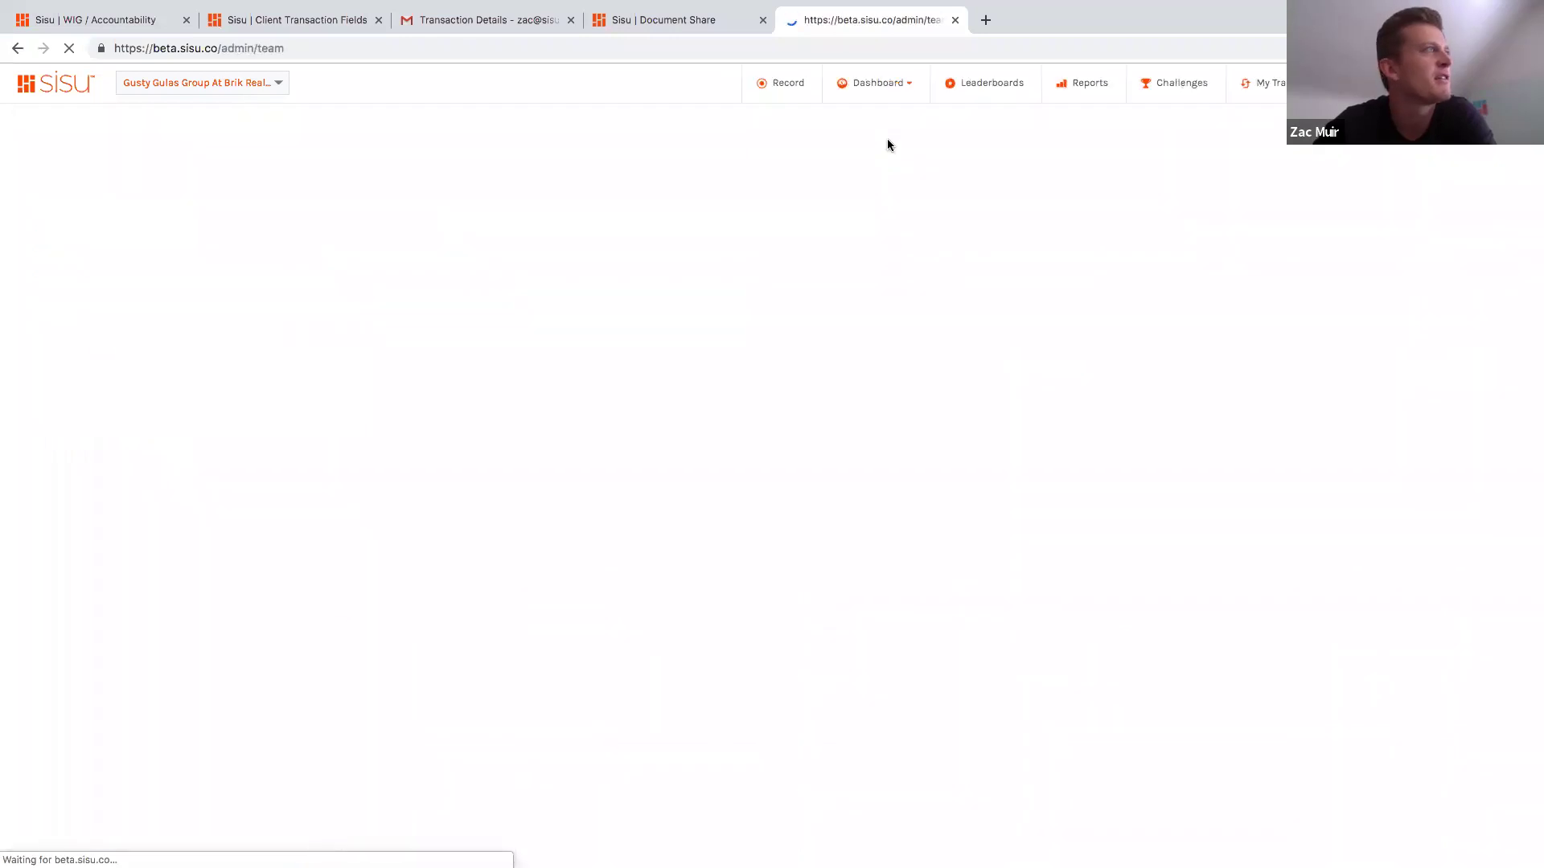
left_click(1511, 83)
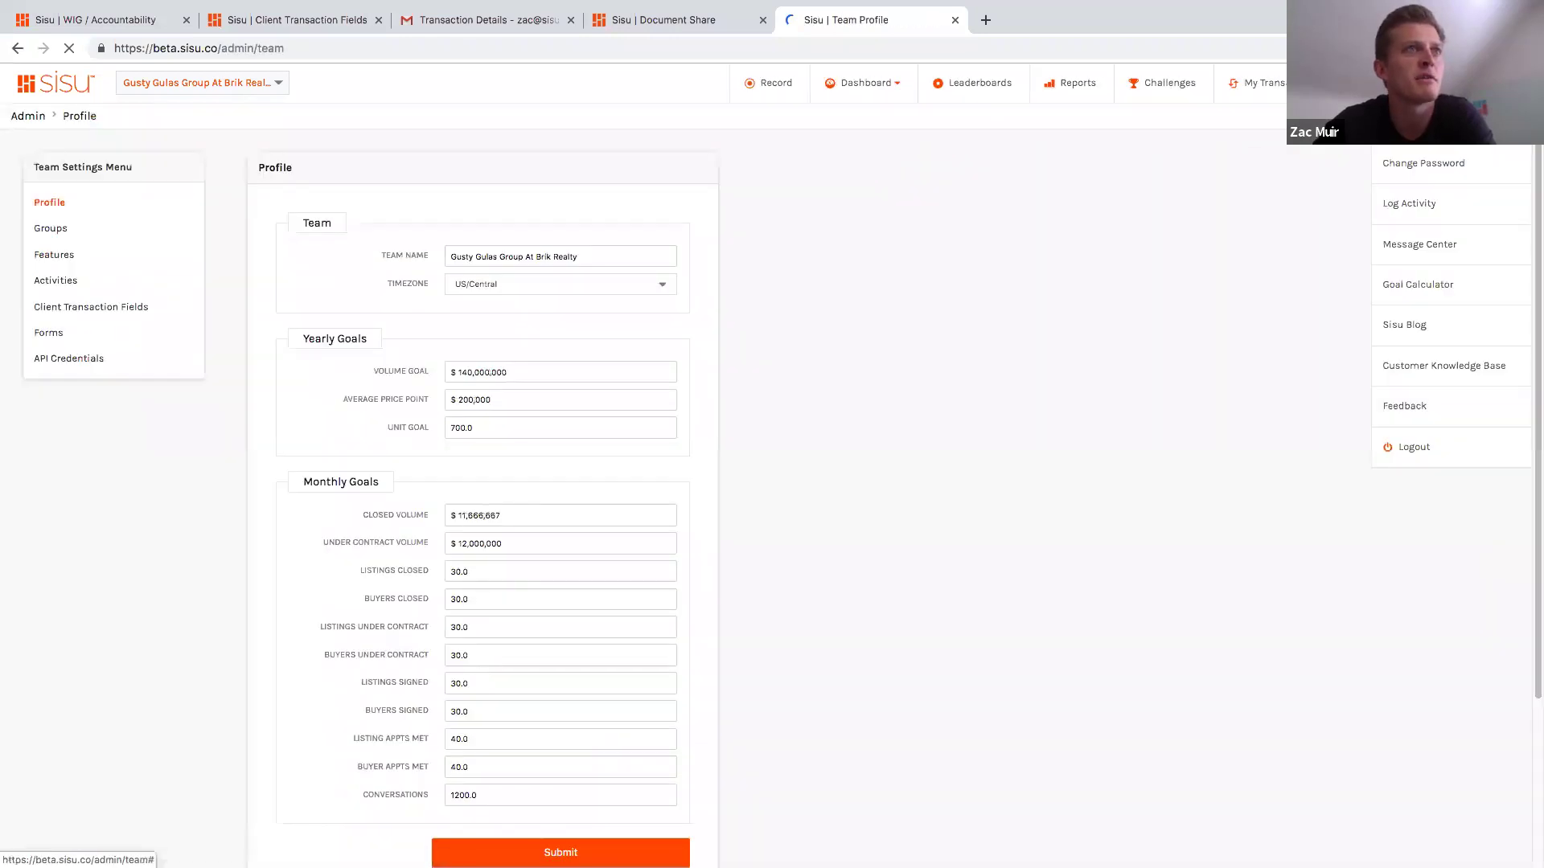
left_click(1282, 469)
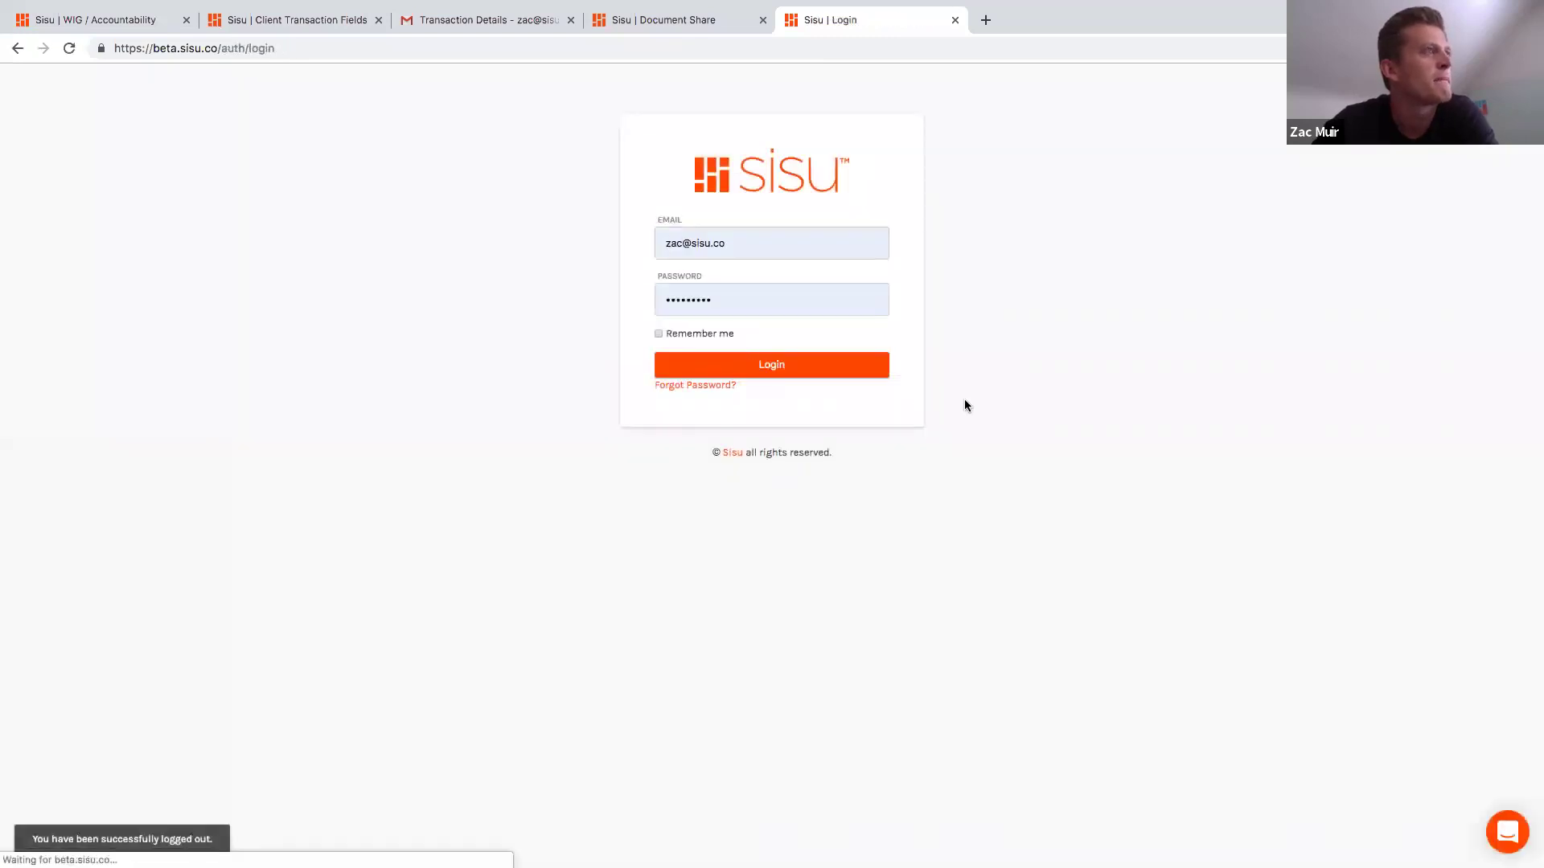
Step: Log back in, check Team Settings, and return to the July 2019 WIG/Accountability report
left_click(786, 374)
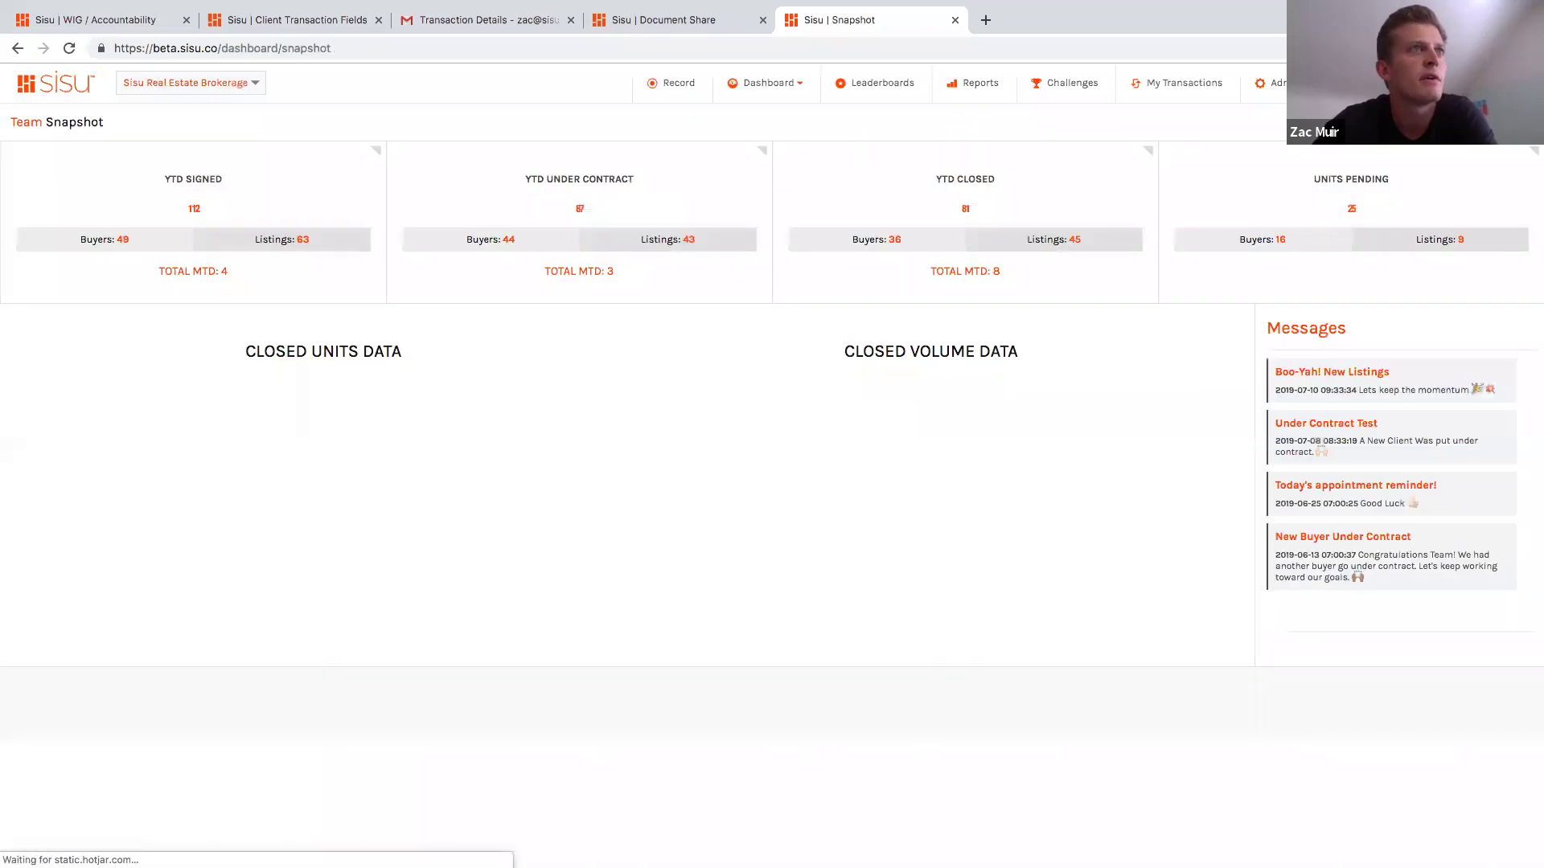
left_click(1284, 88)
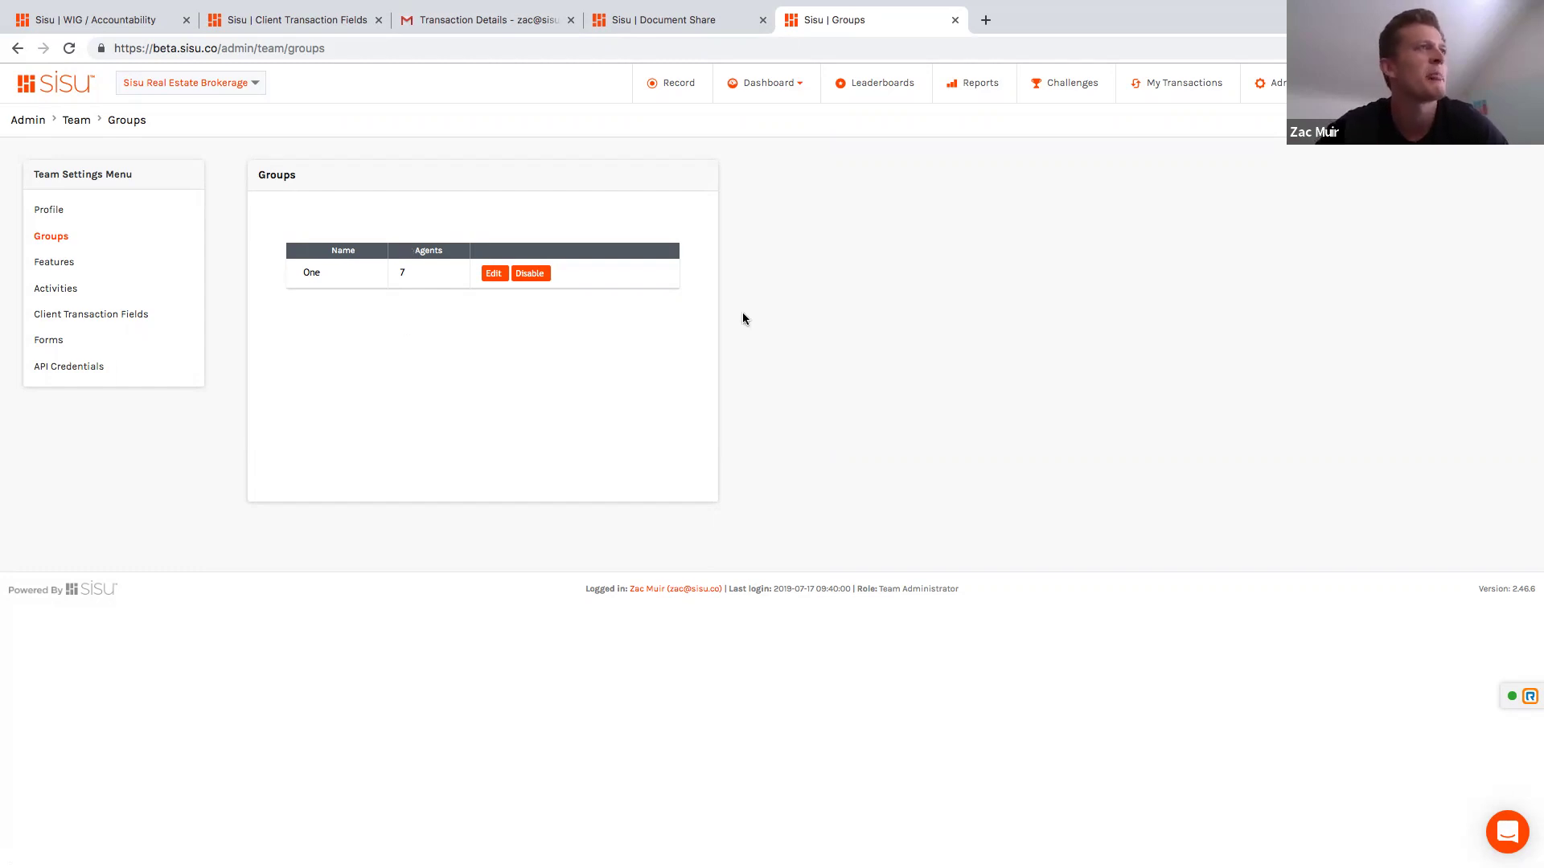
left_click(977, 102)
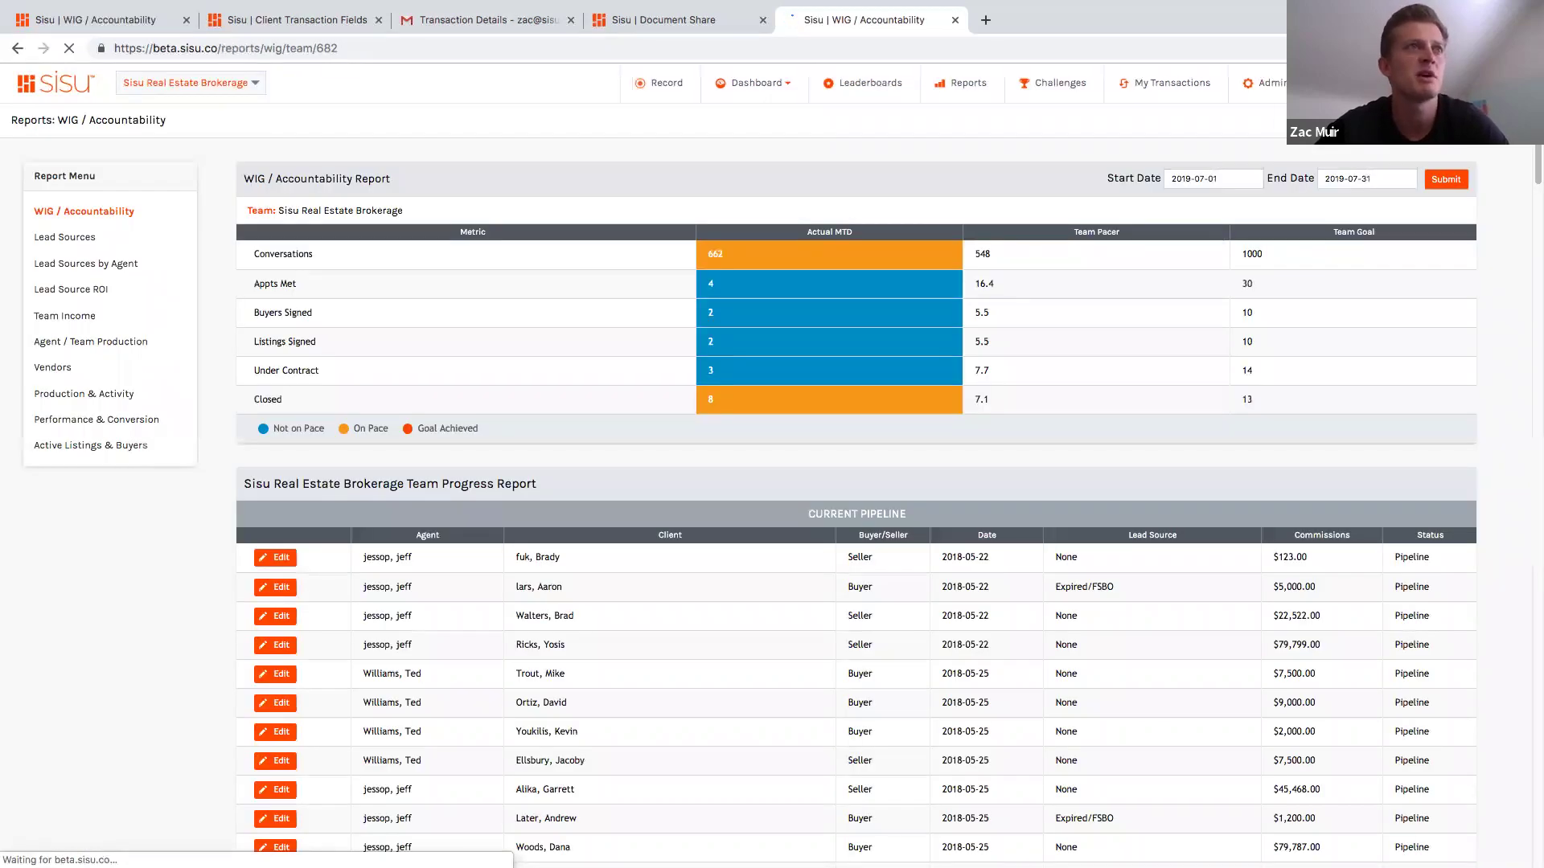
left_click(1431, 120)
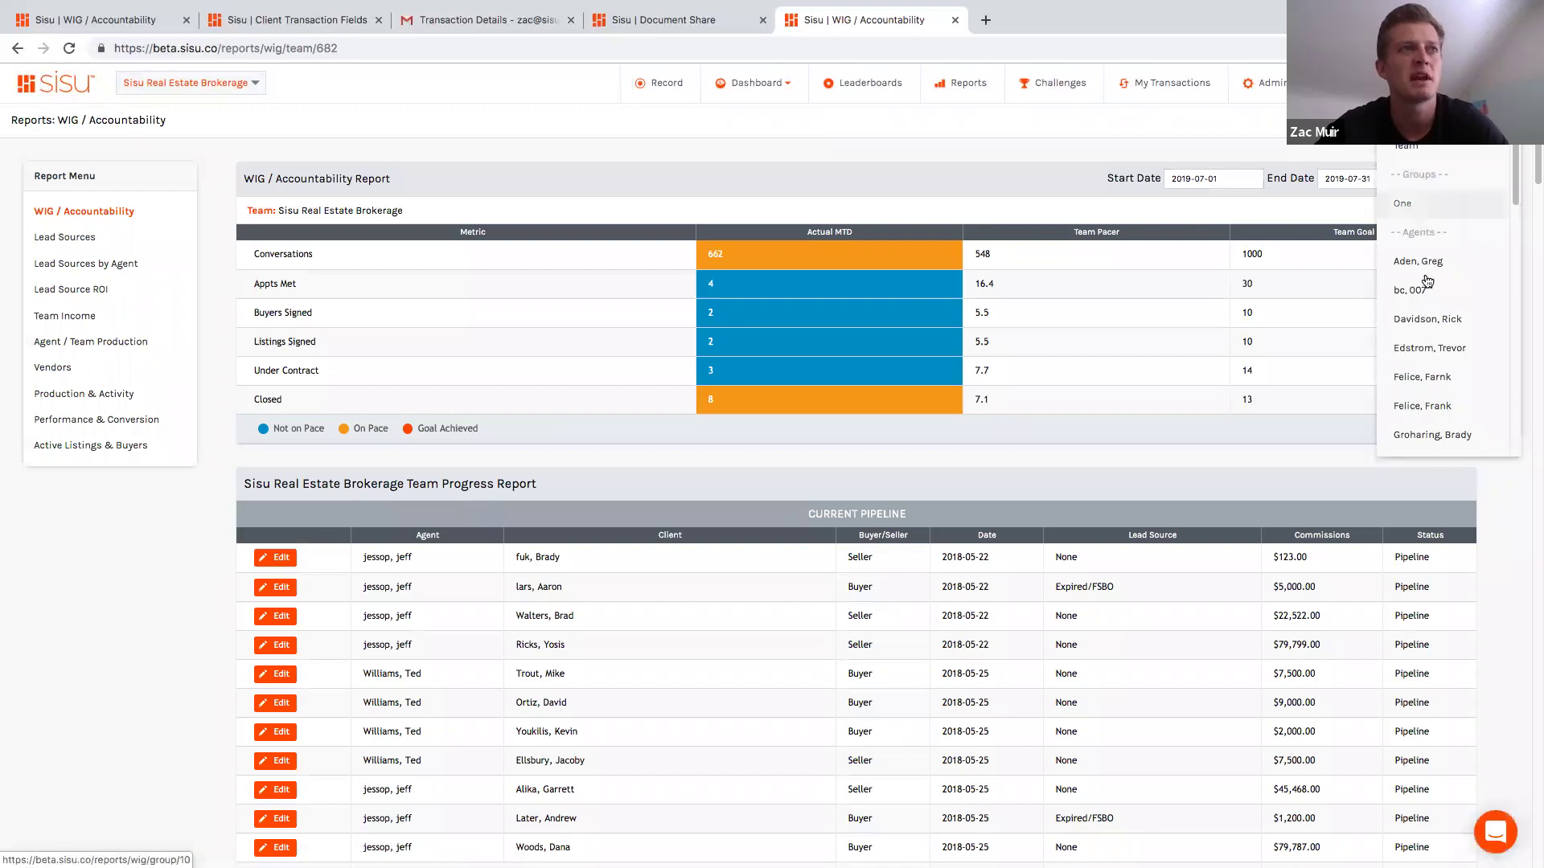
left_click(1433, 347)
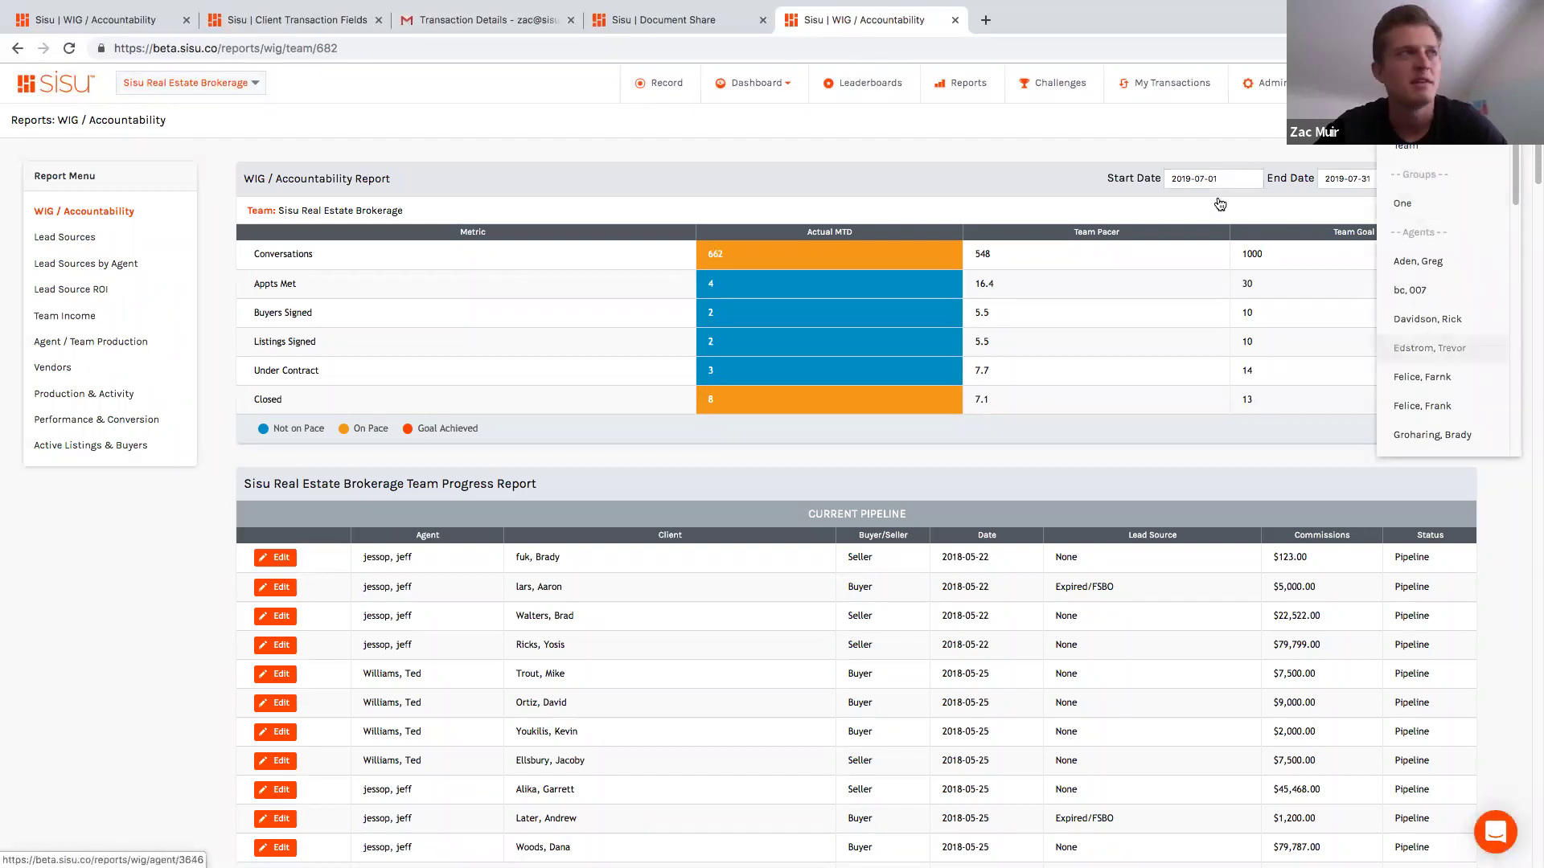
left_click(1129, 153)
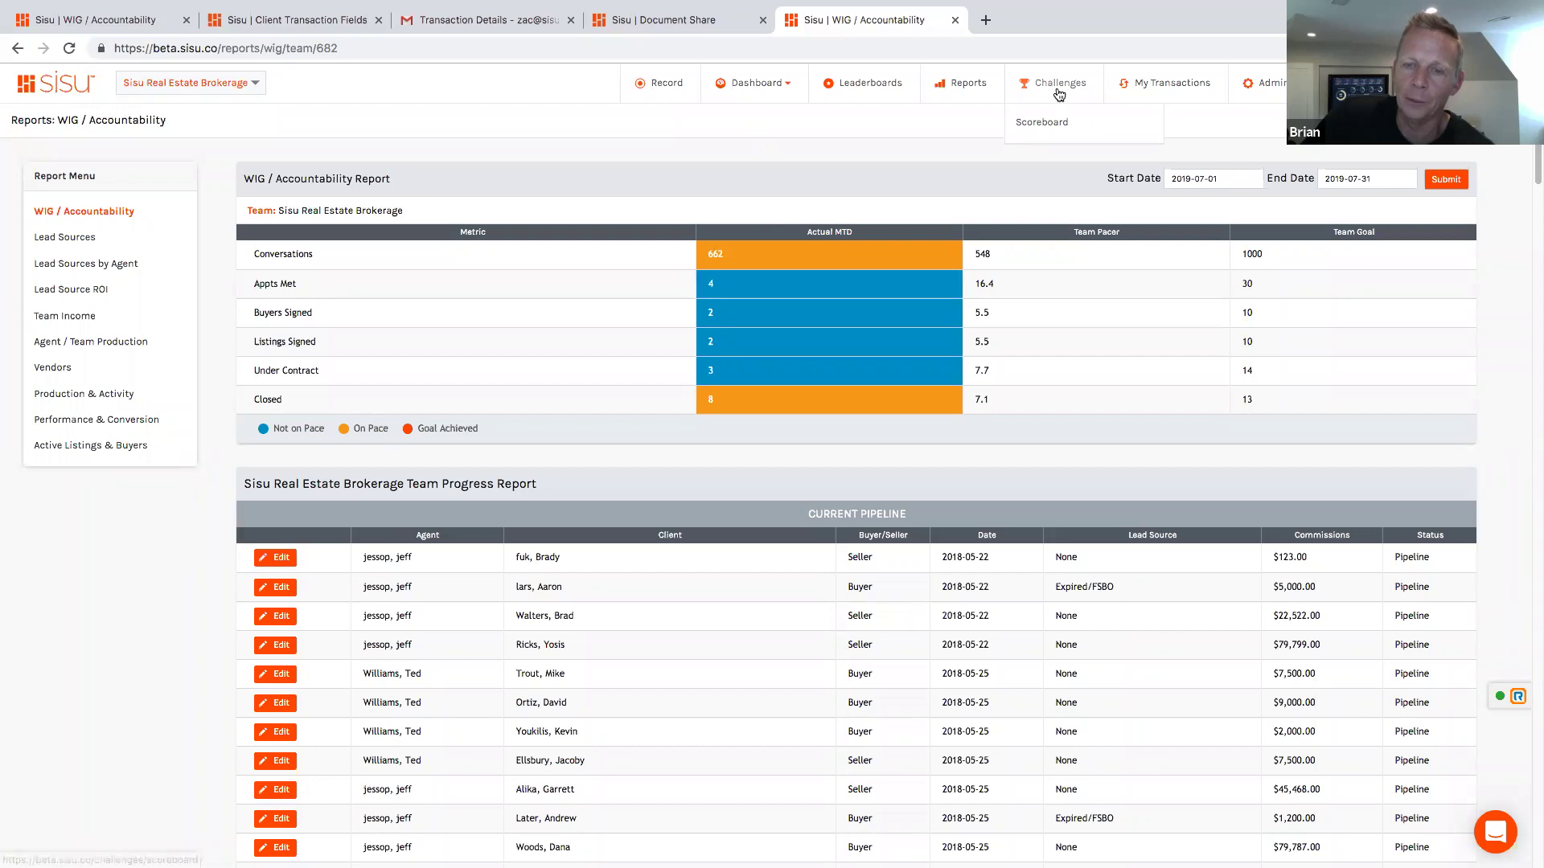
Step: Open the 2019 Active Team Challenges leaderboard, led by 22895 points
left_click(1091, 99)
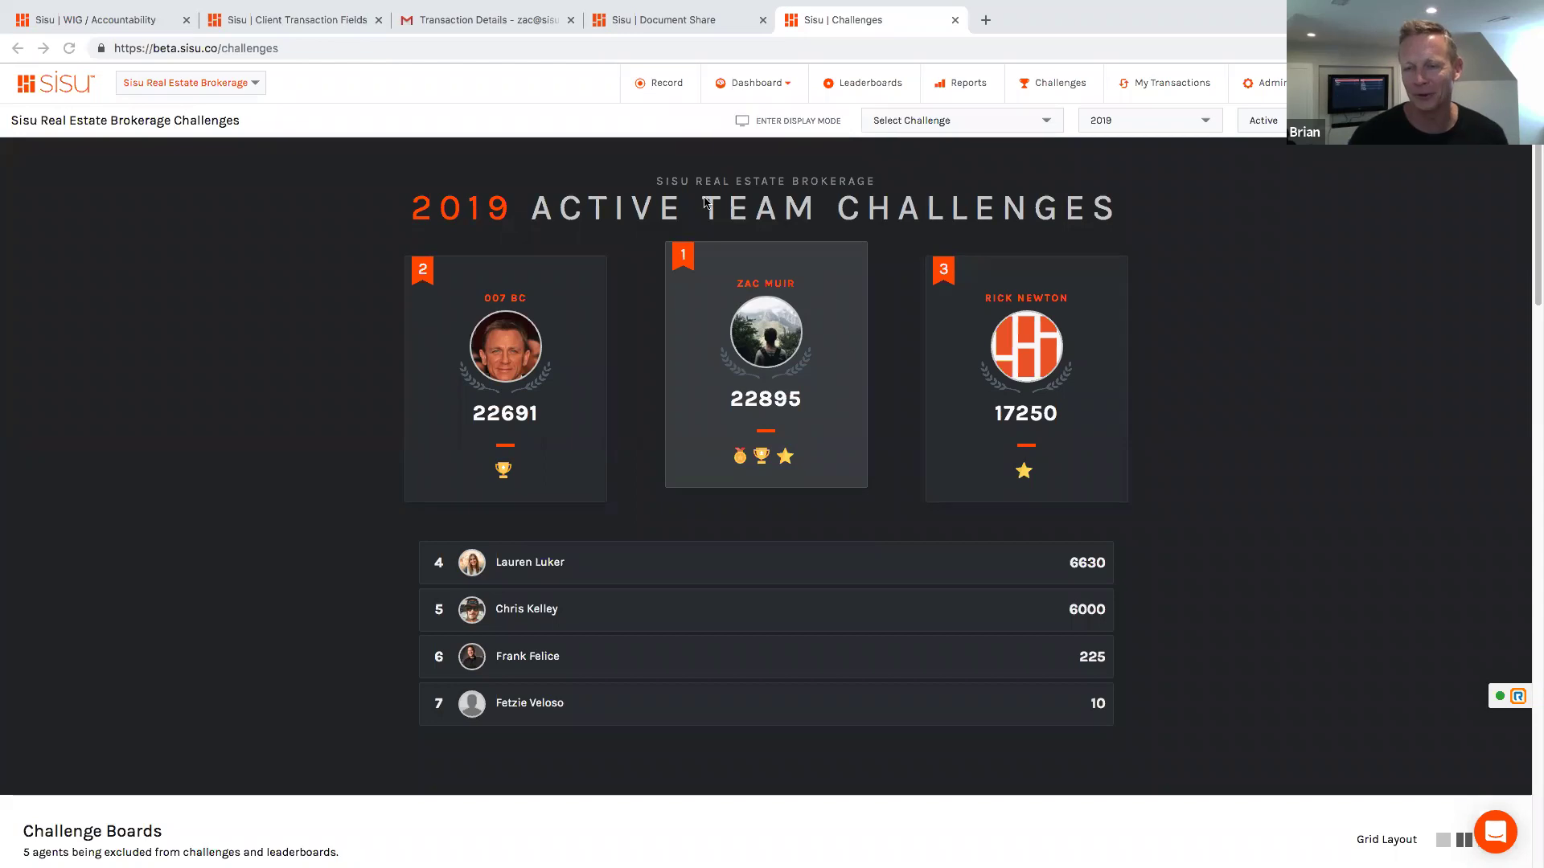
left_click(1065, 382)
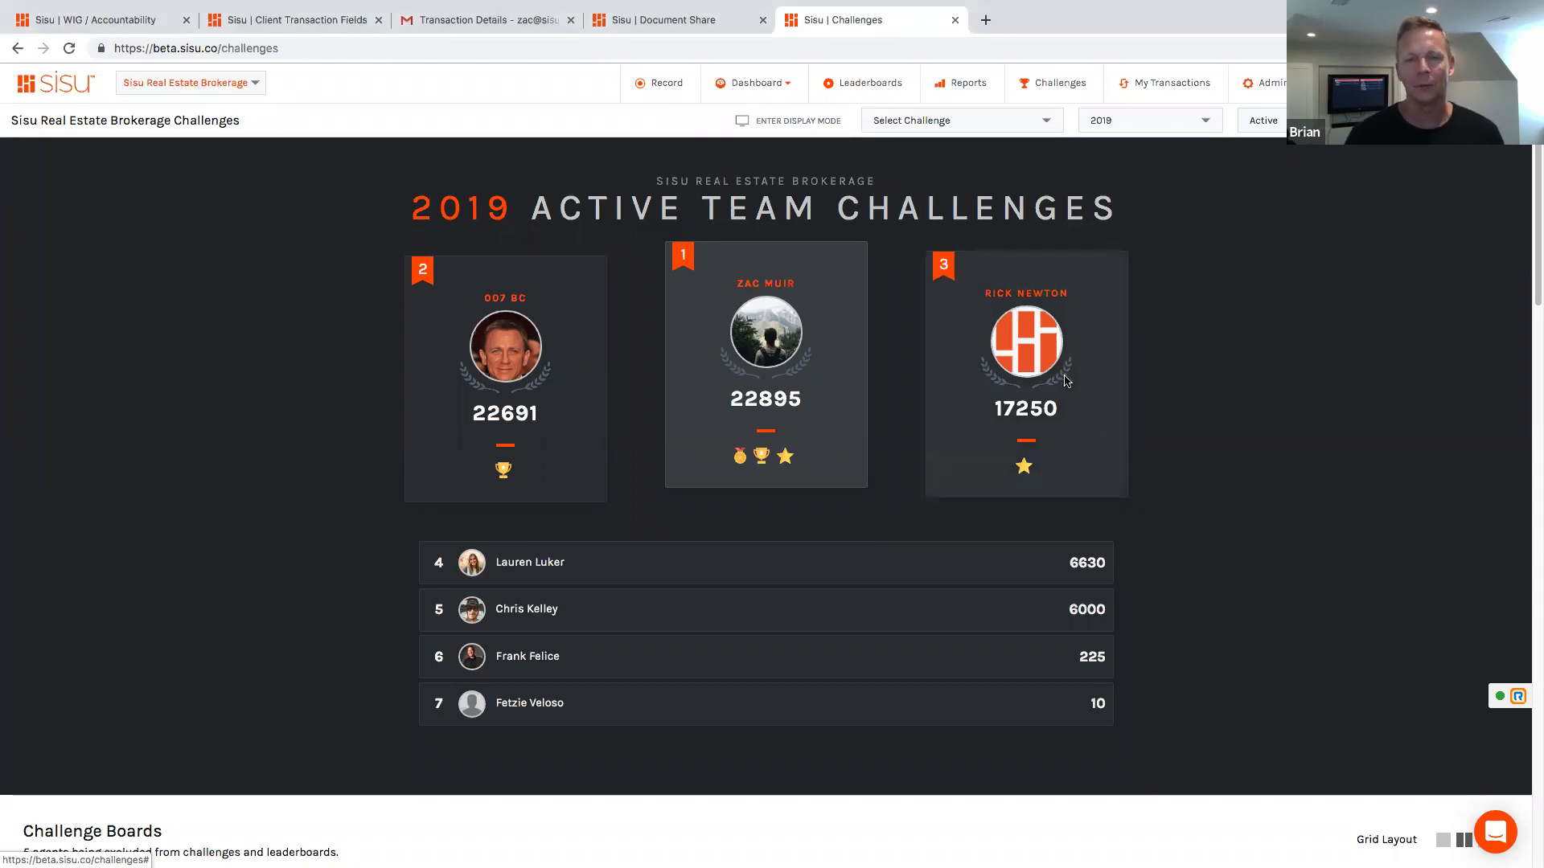